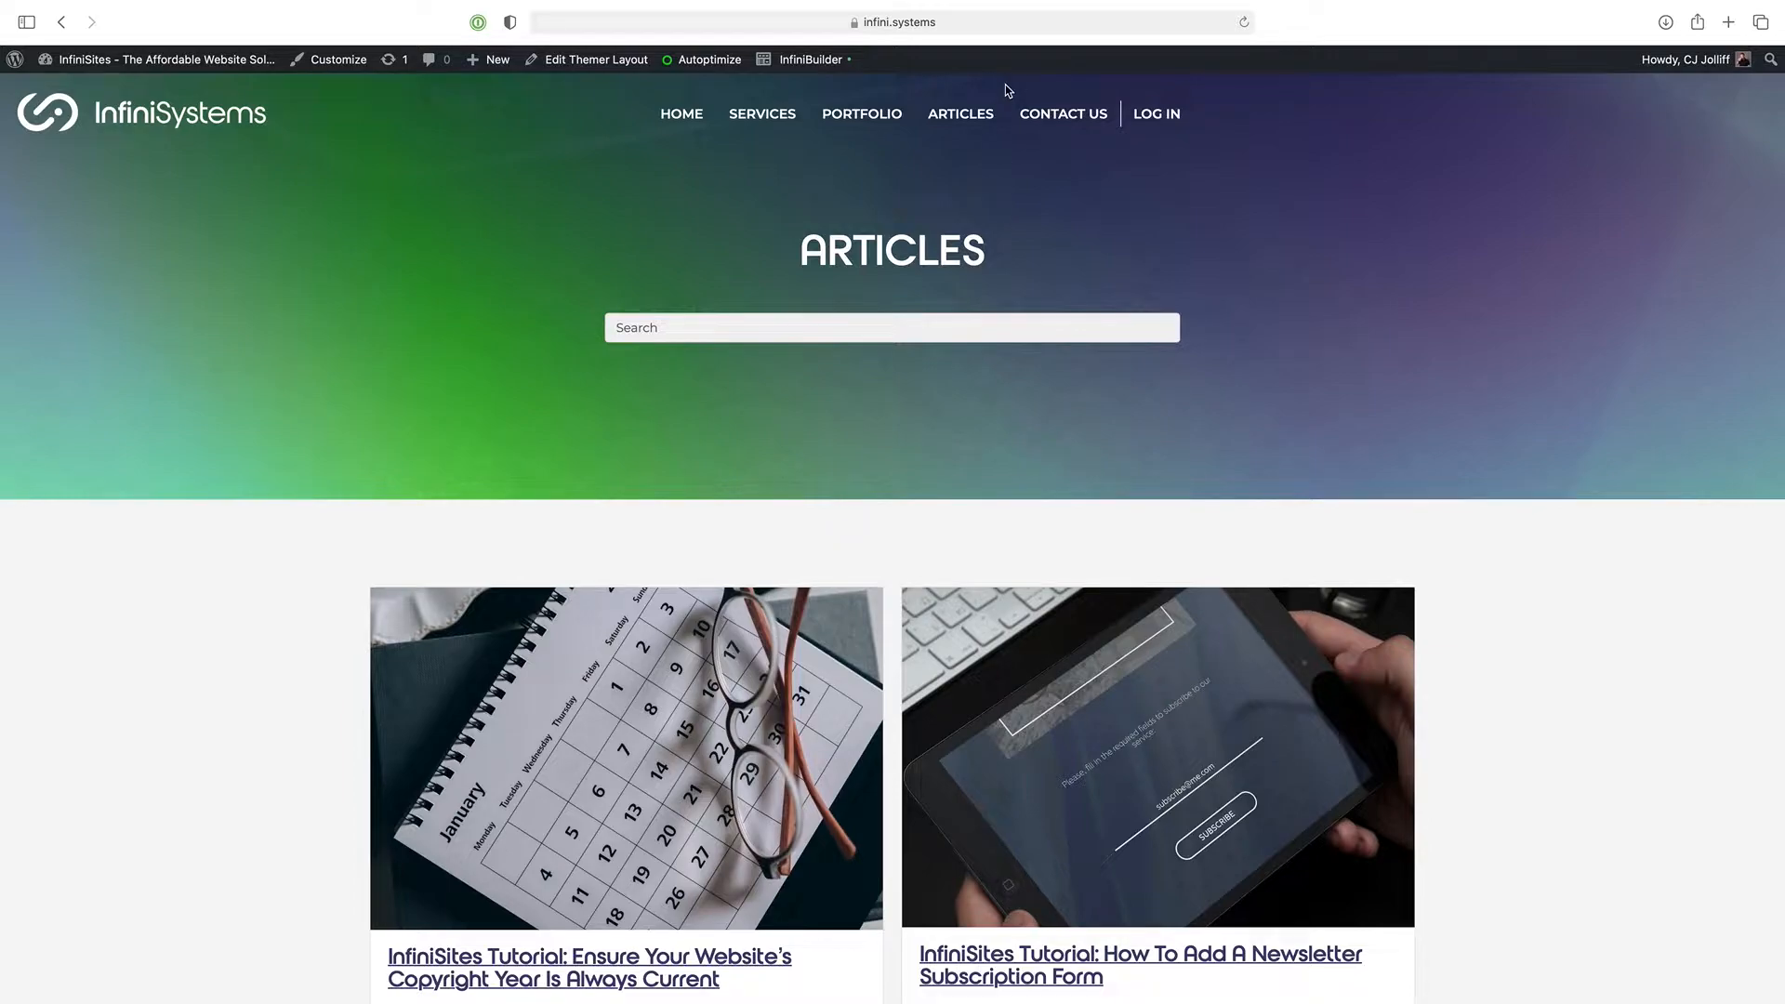
Open the site's Articles page and look over how its posts are laid out
click(970, 116)
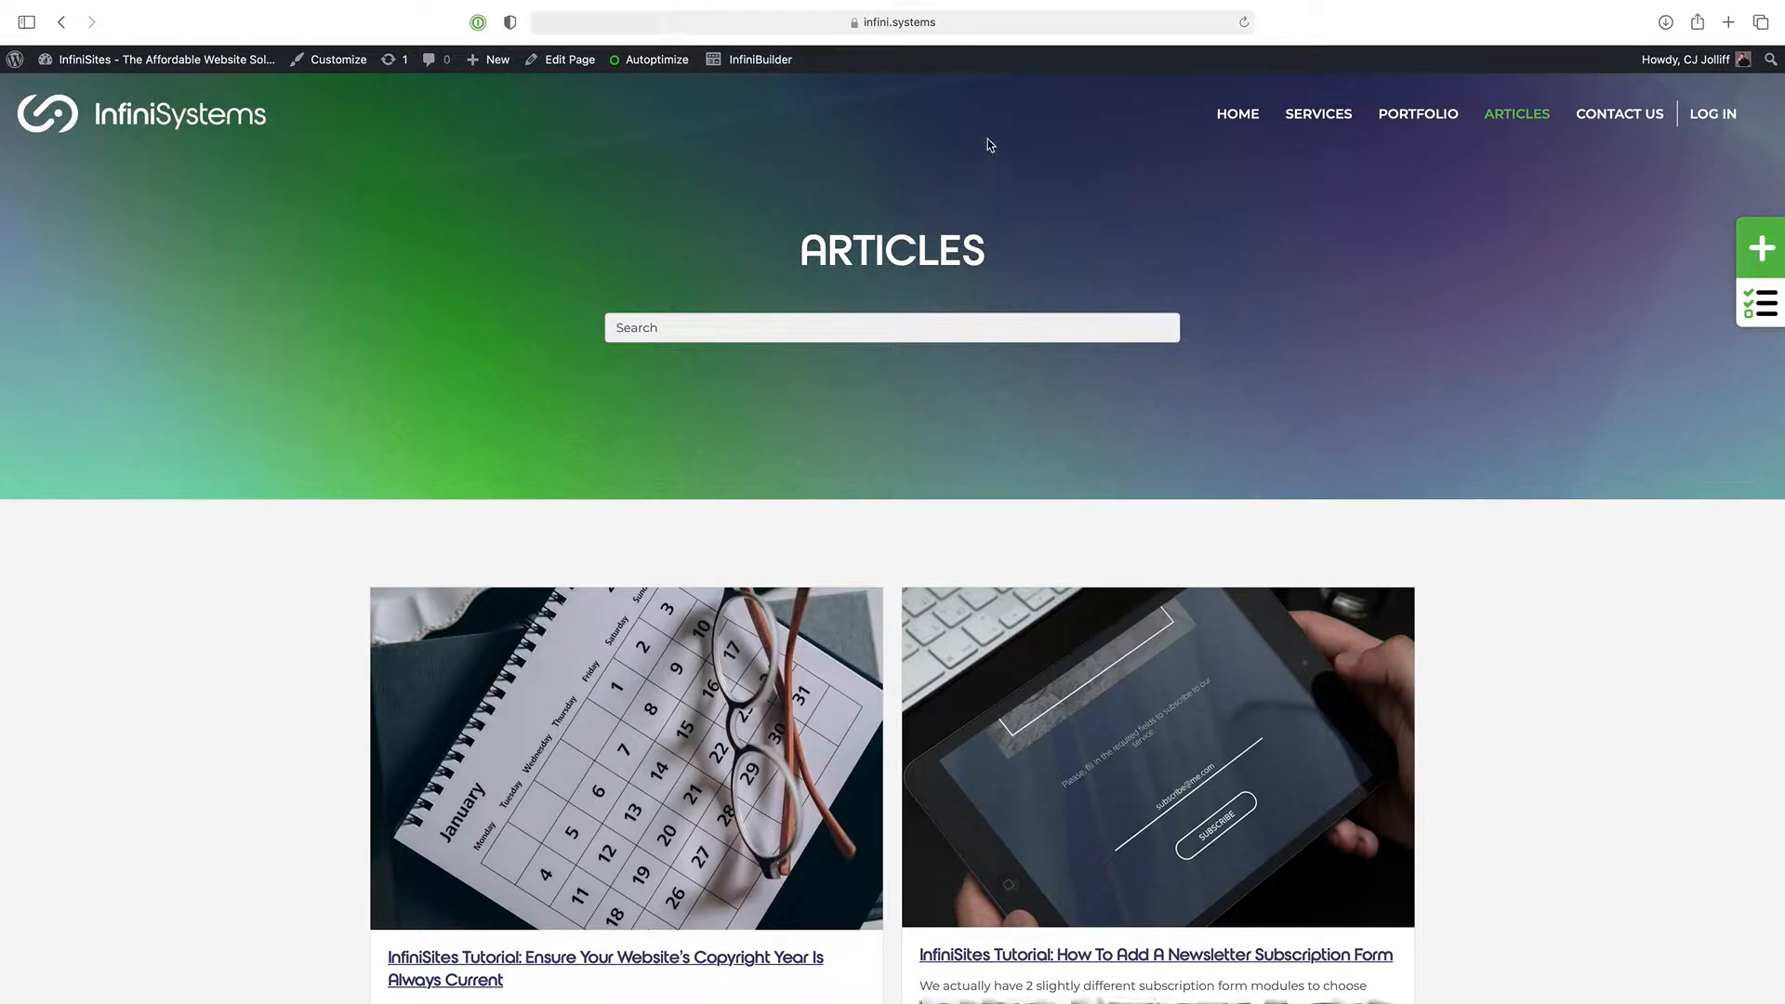
scroll(729, 379, down, 6)
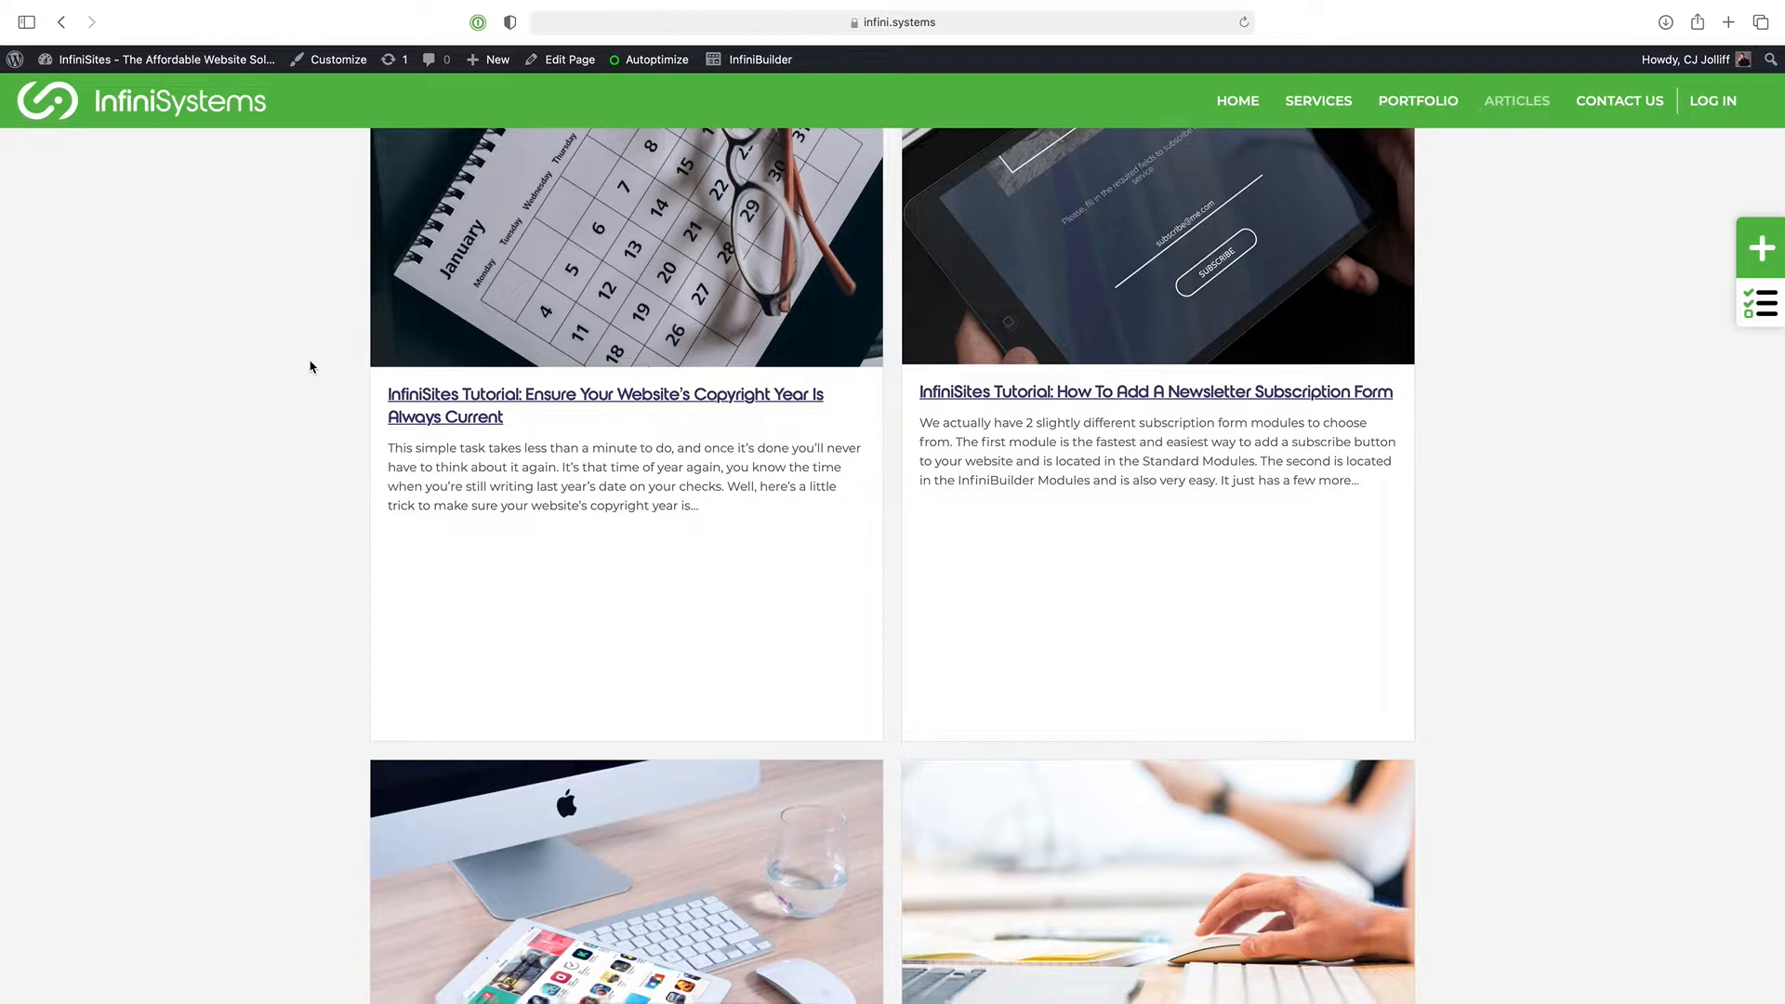
scroll(283, 561, down, 6)
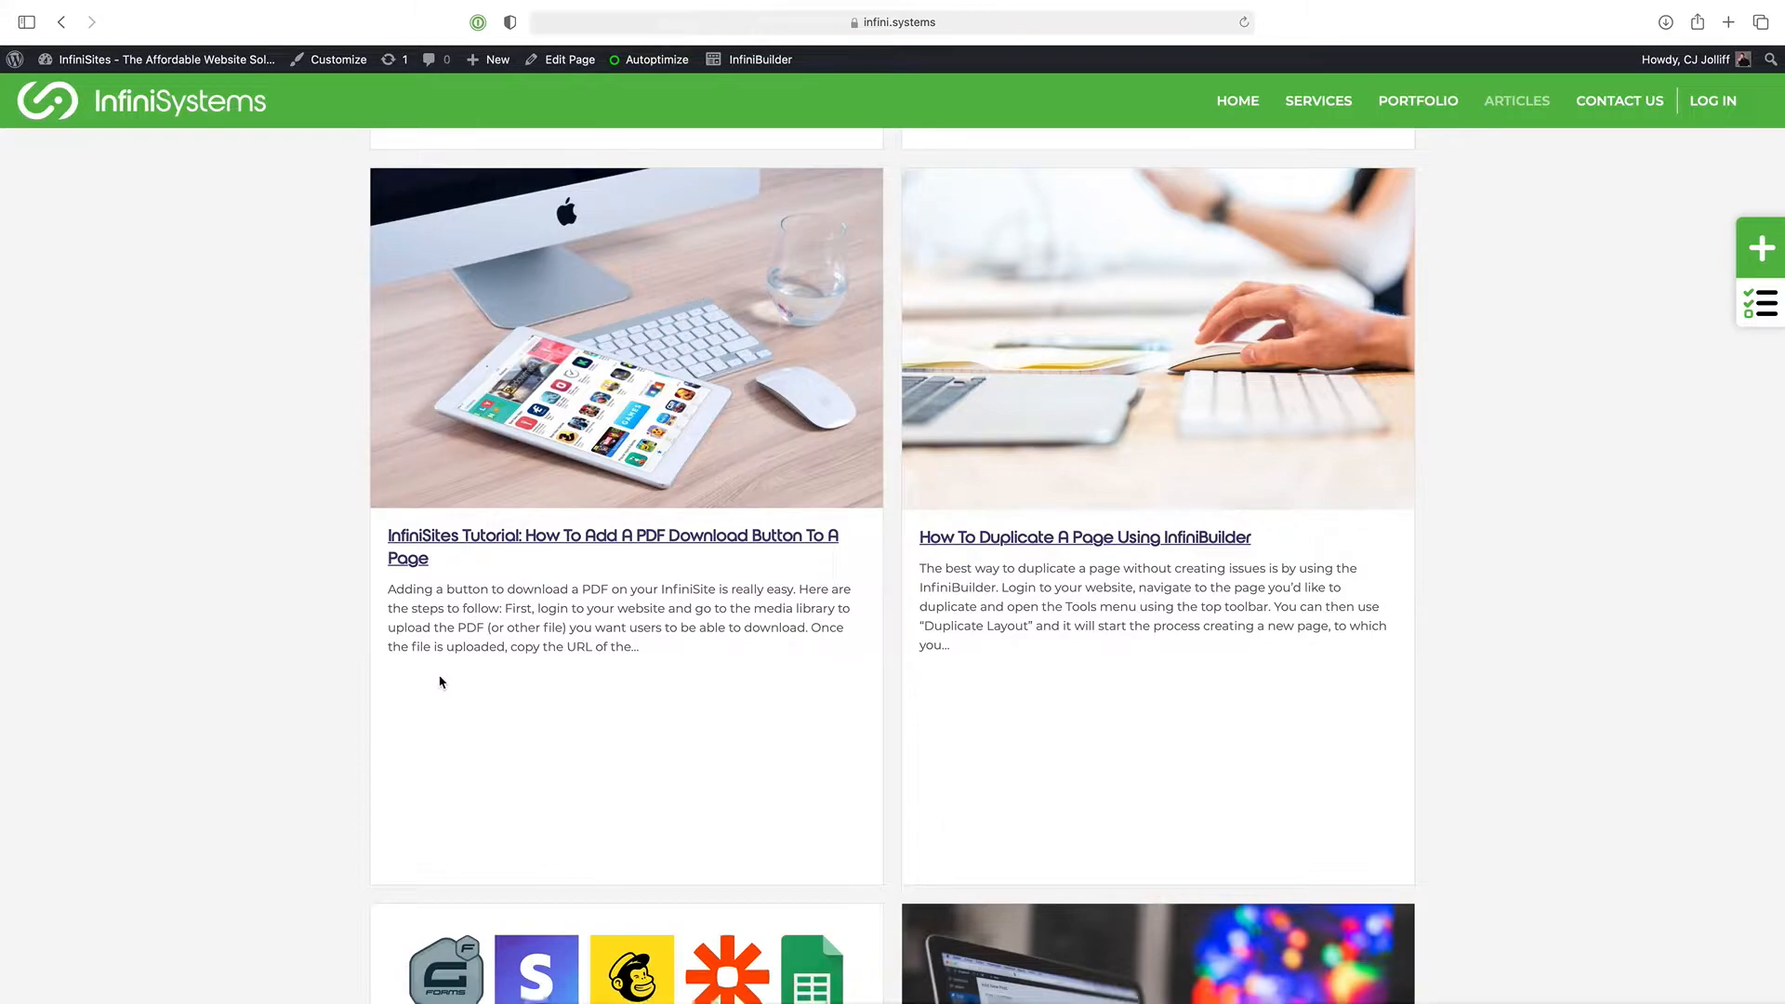
scroll(308, 565, up, 10)
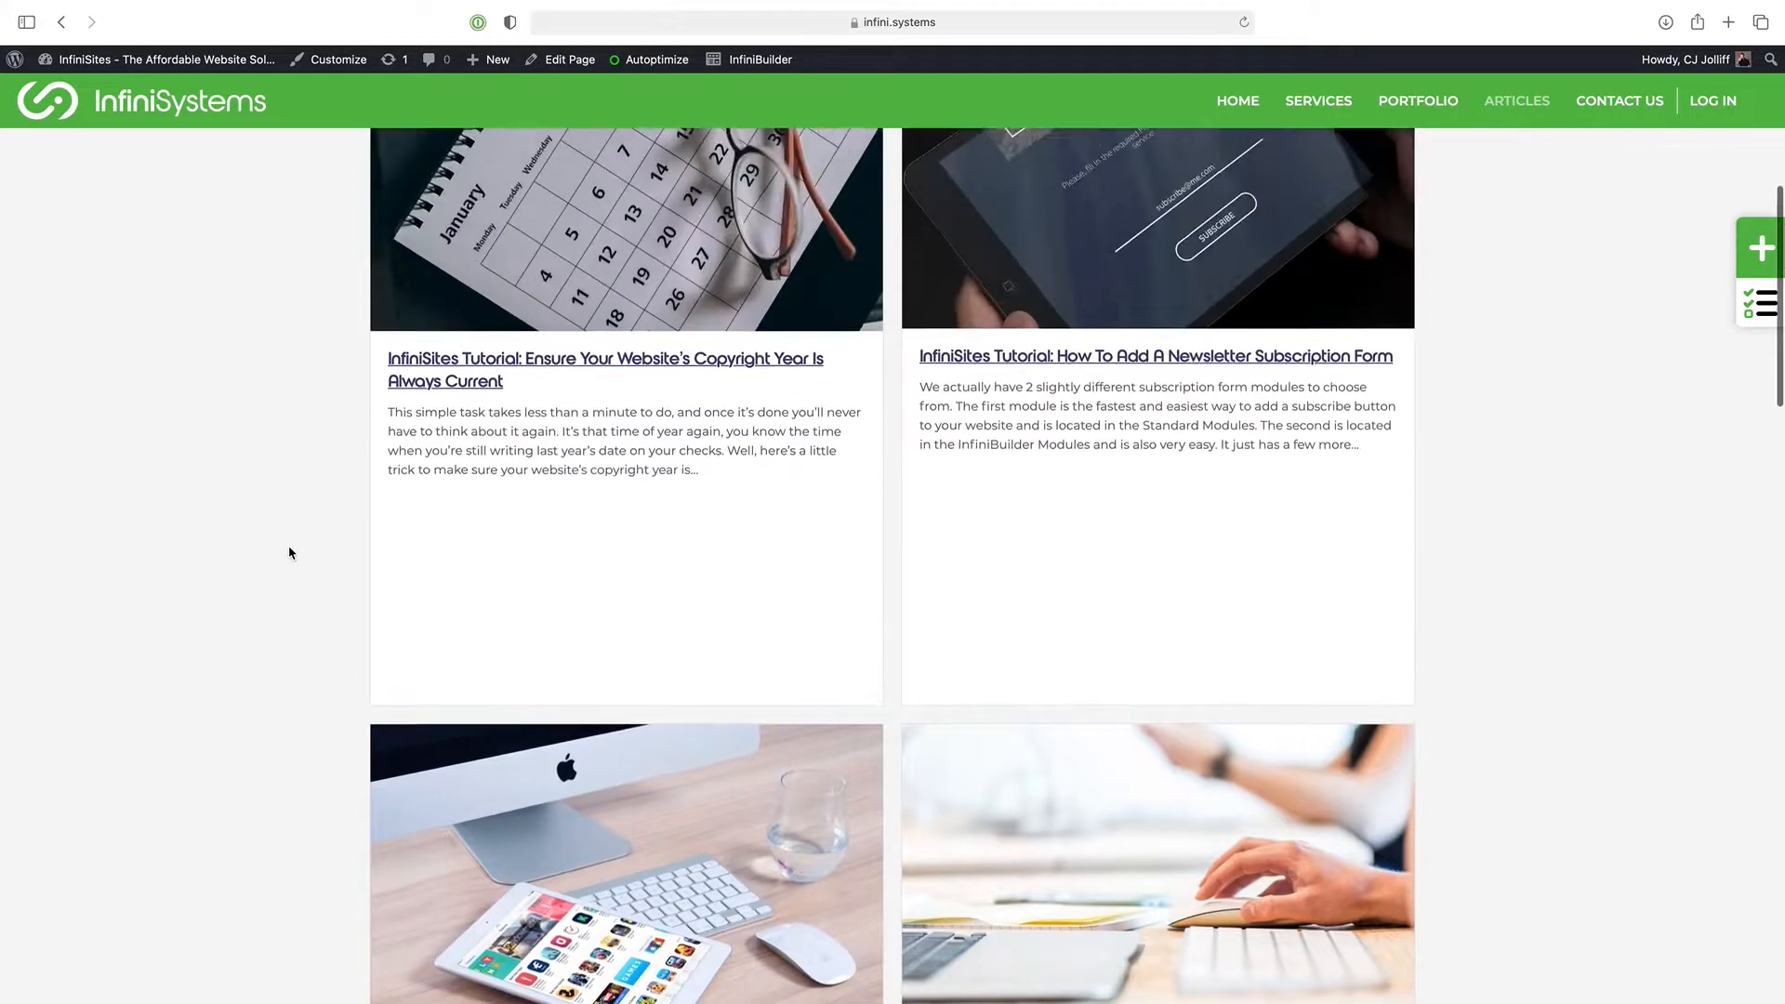
scroll(289, 552, up, 2)
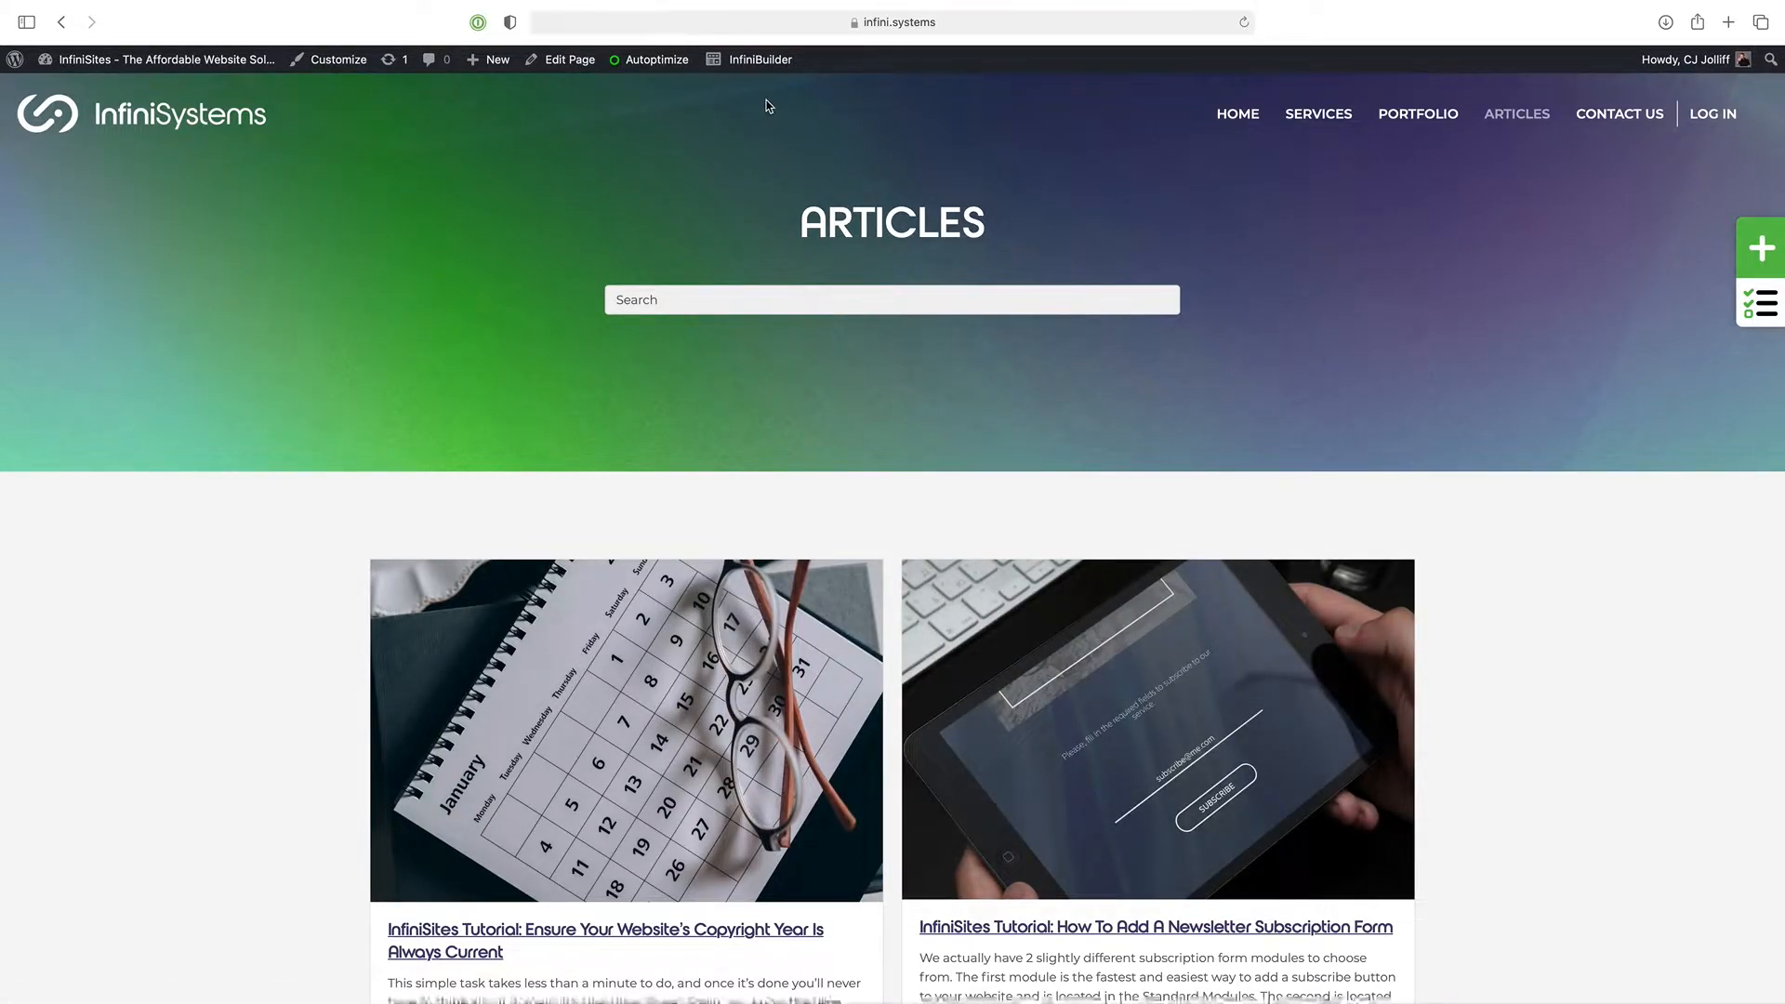
Open the Articles Archive layout for editing in InfiniBuilder and review its posts grid
mouse_move(750, 62)
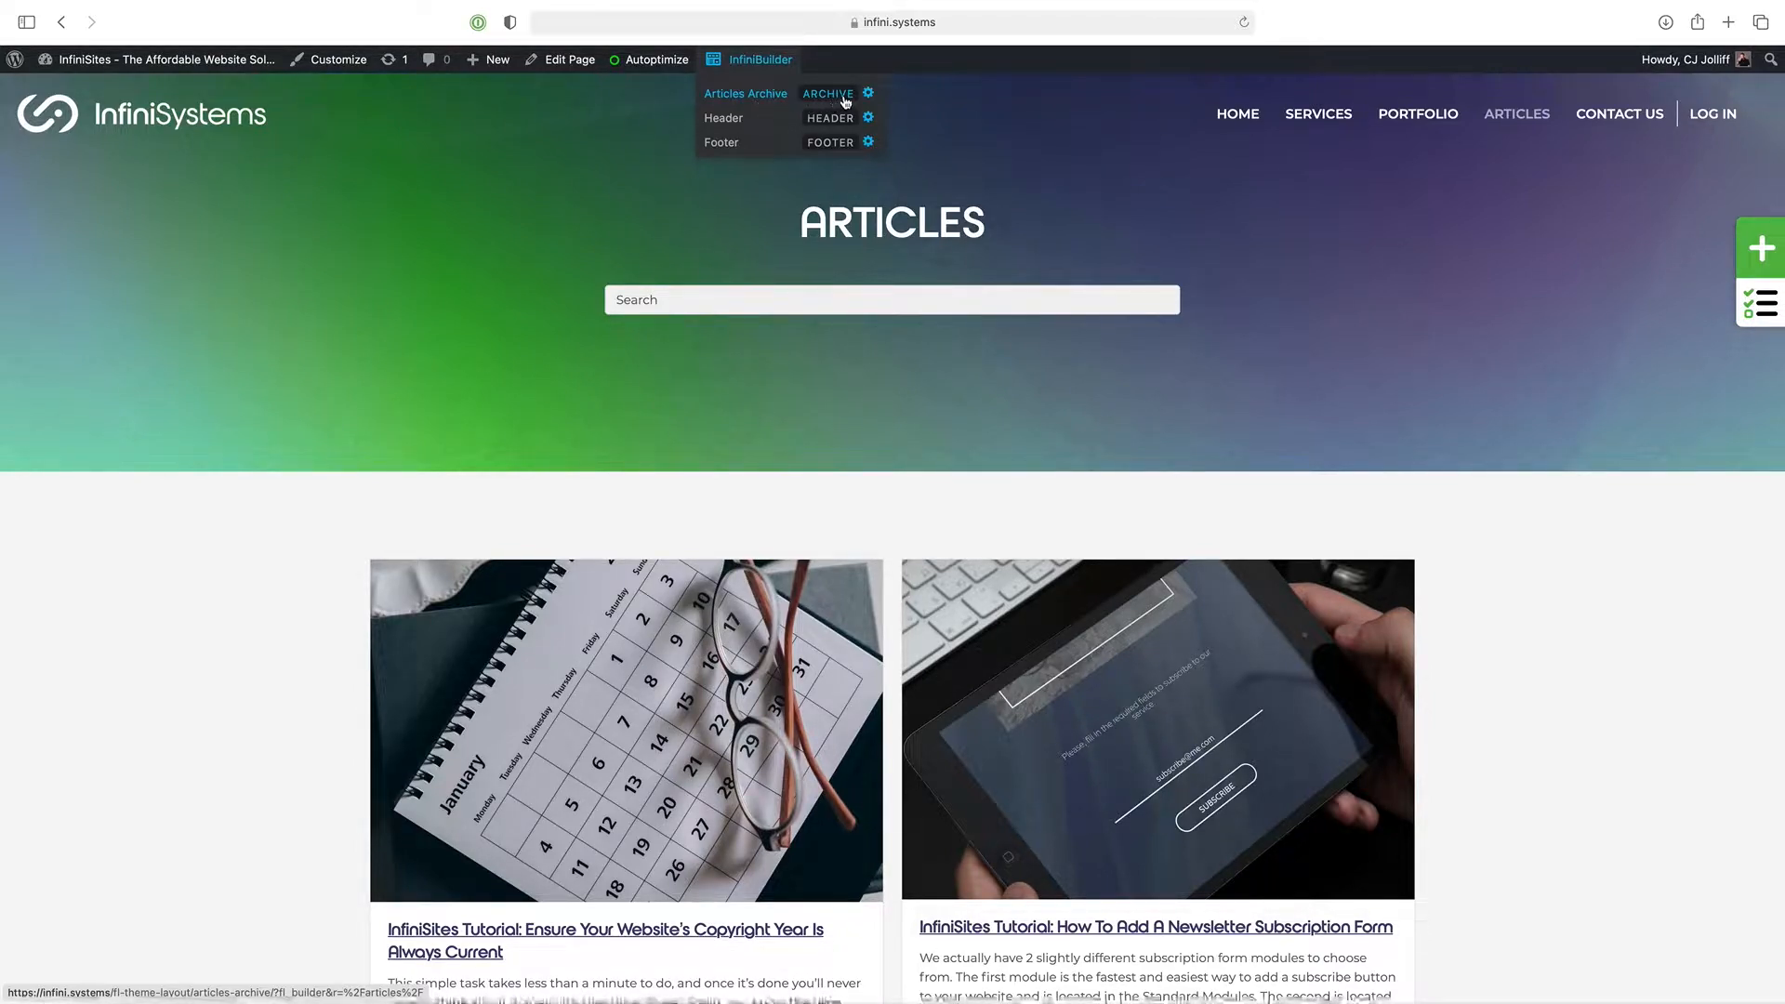
click(767, 99)
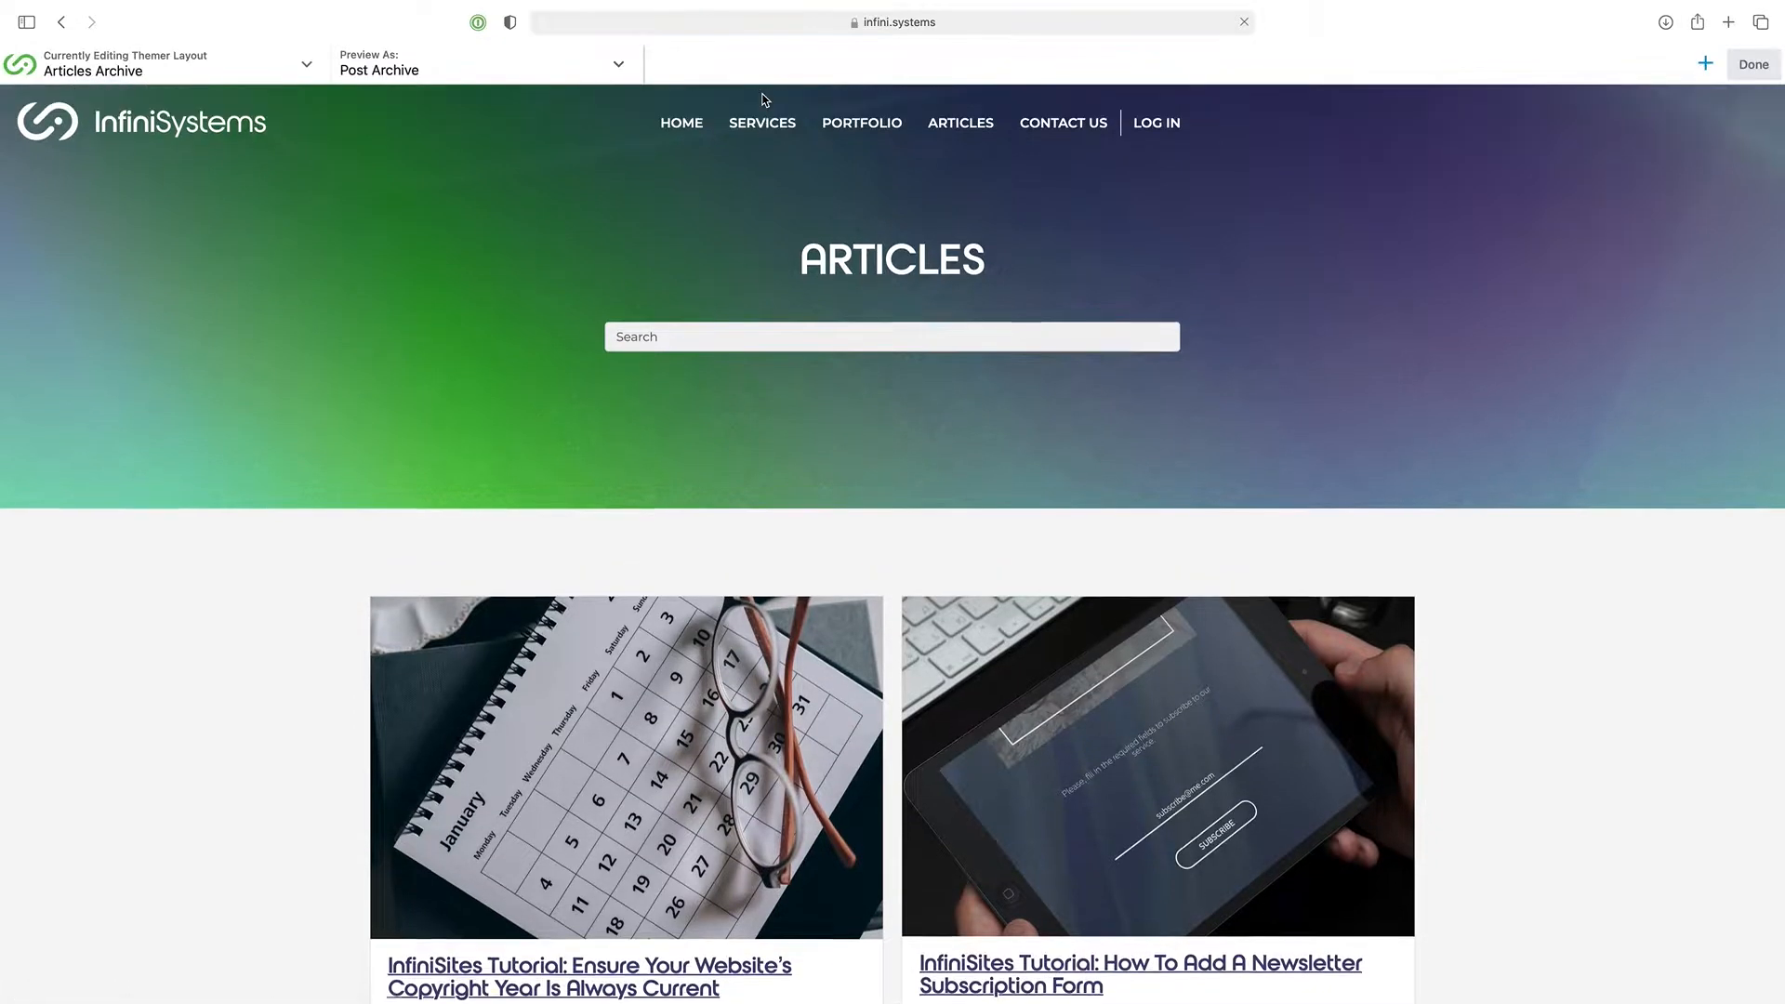
scroll(371, 769, down, 15)
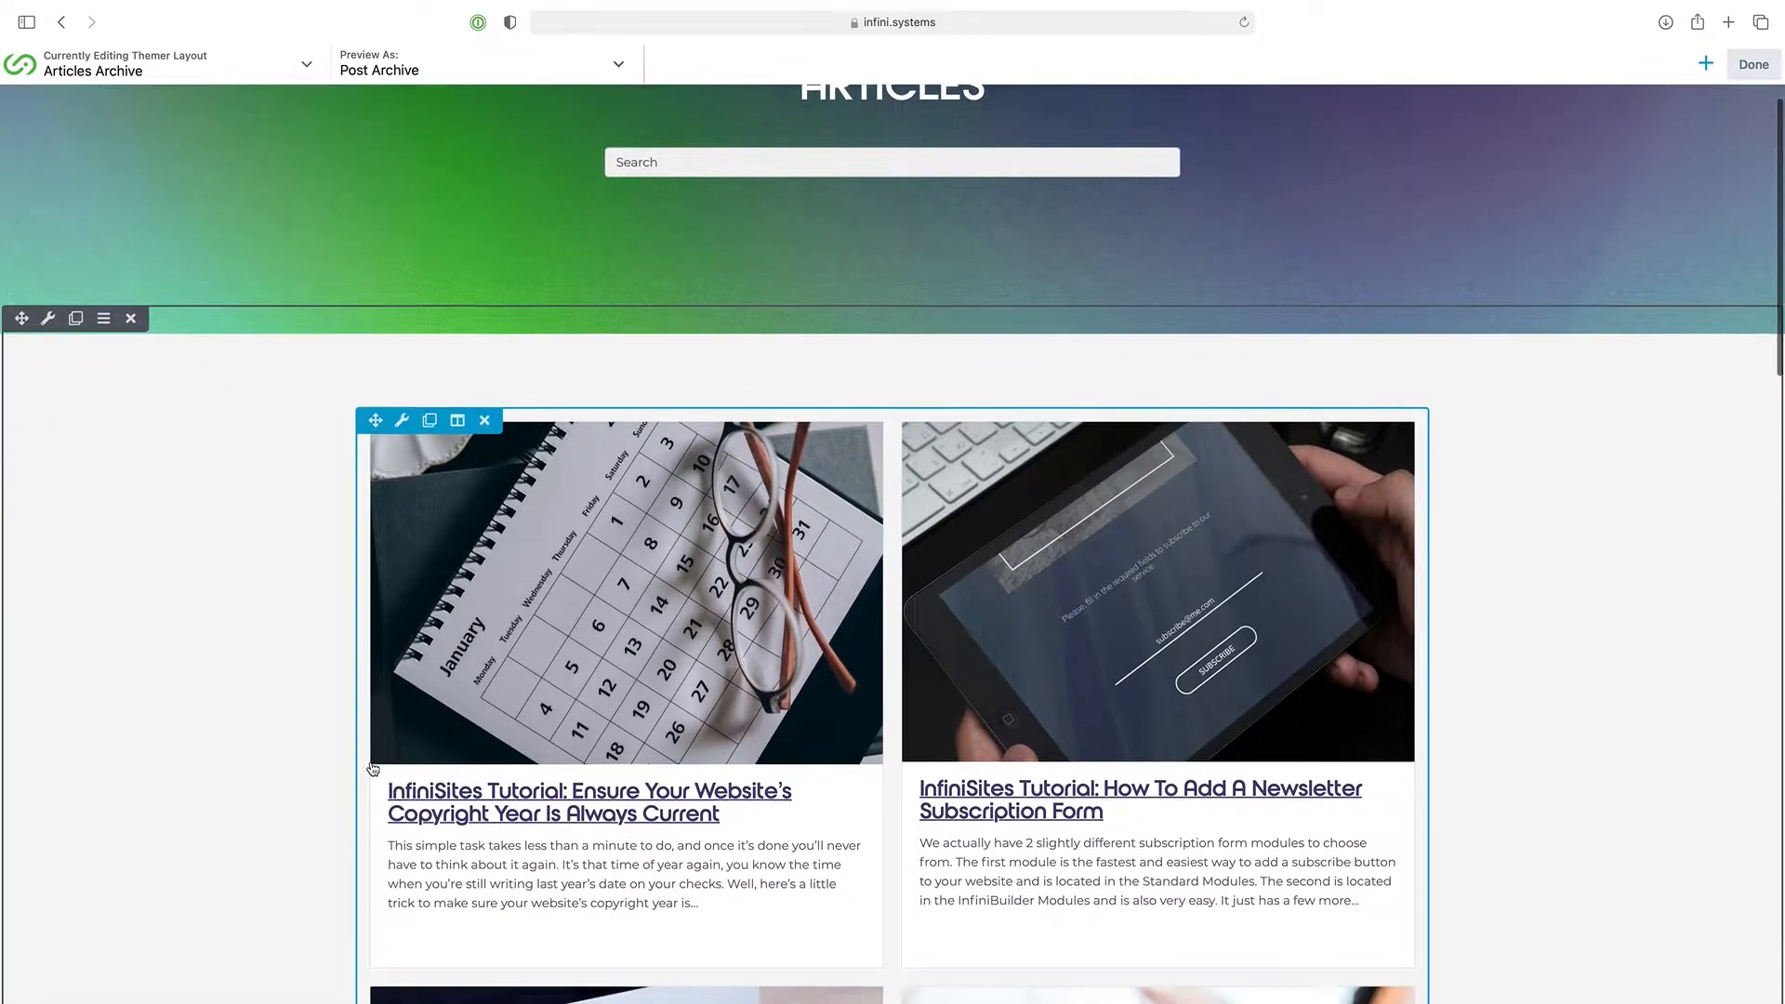
scroll(371, 768, down, 5)
scroll(371, 769, up, 10)
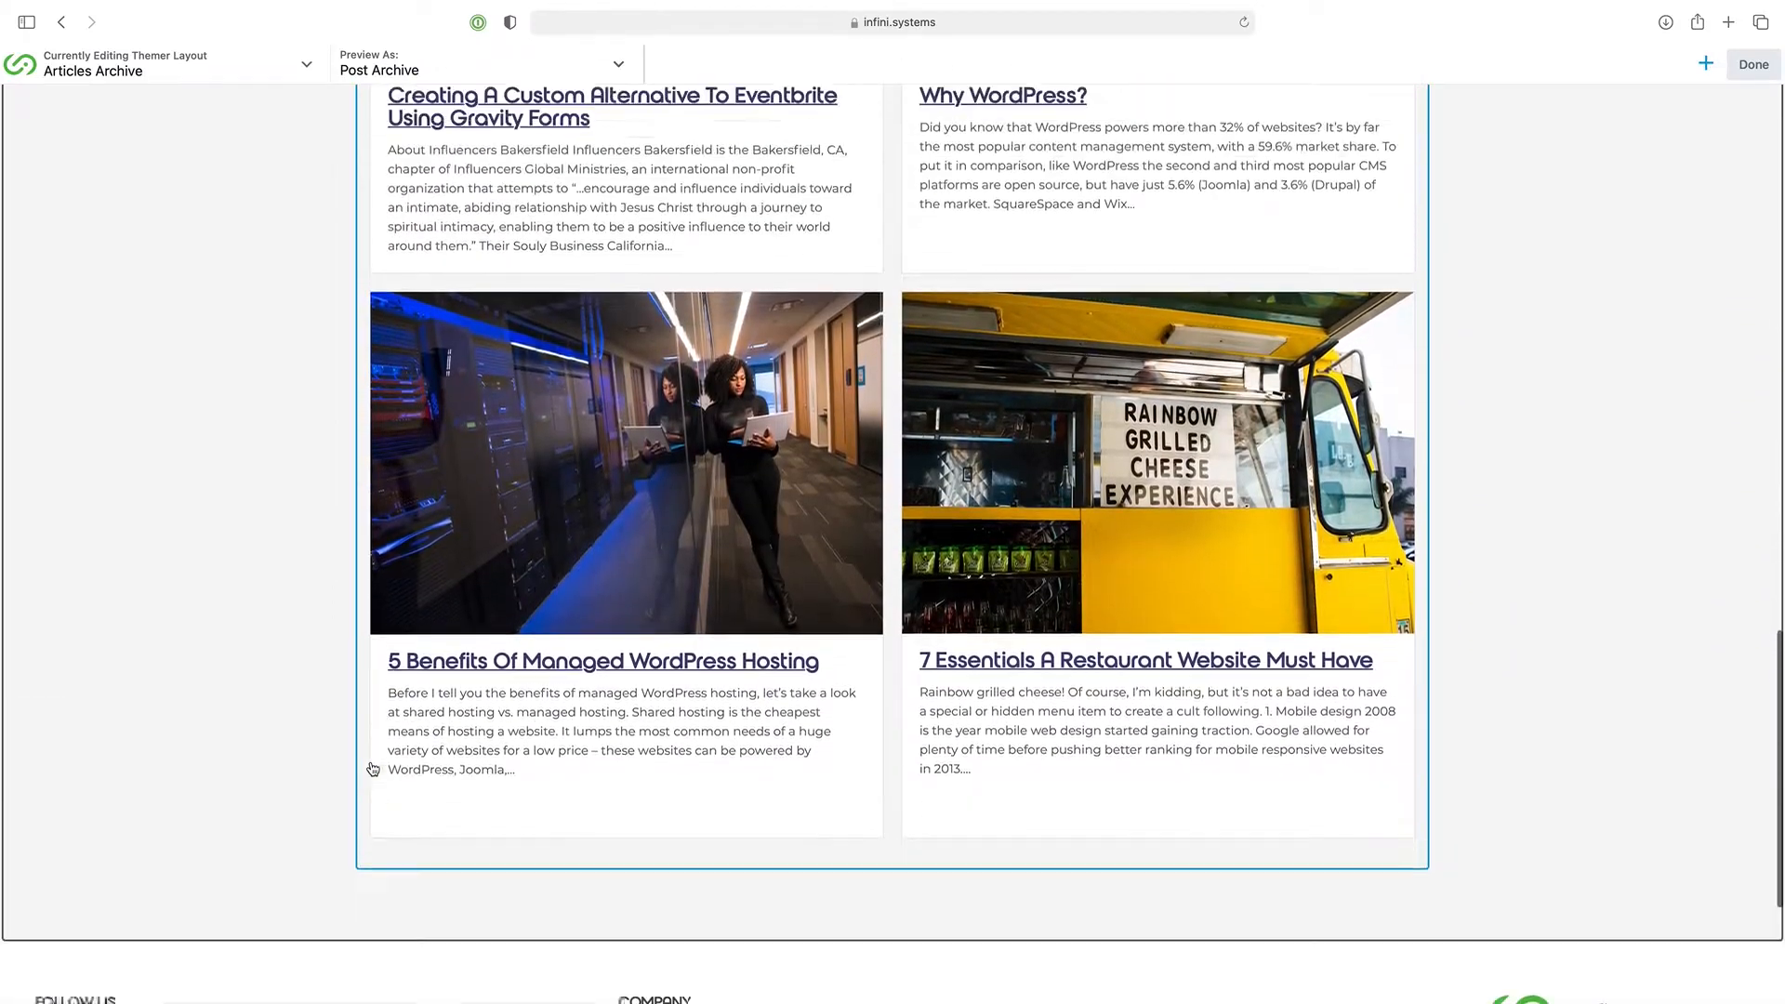
scroll(371, 769, up, 6)
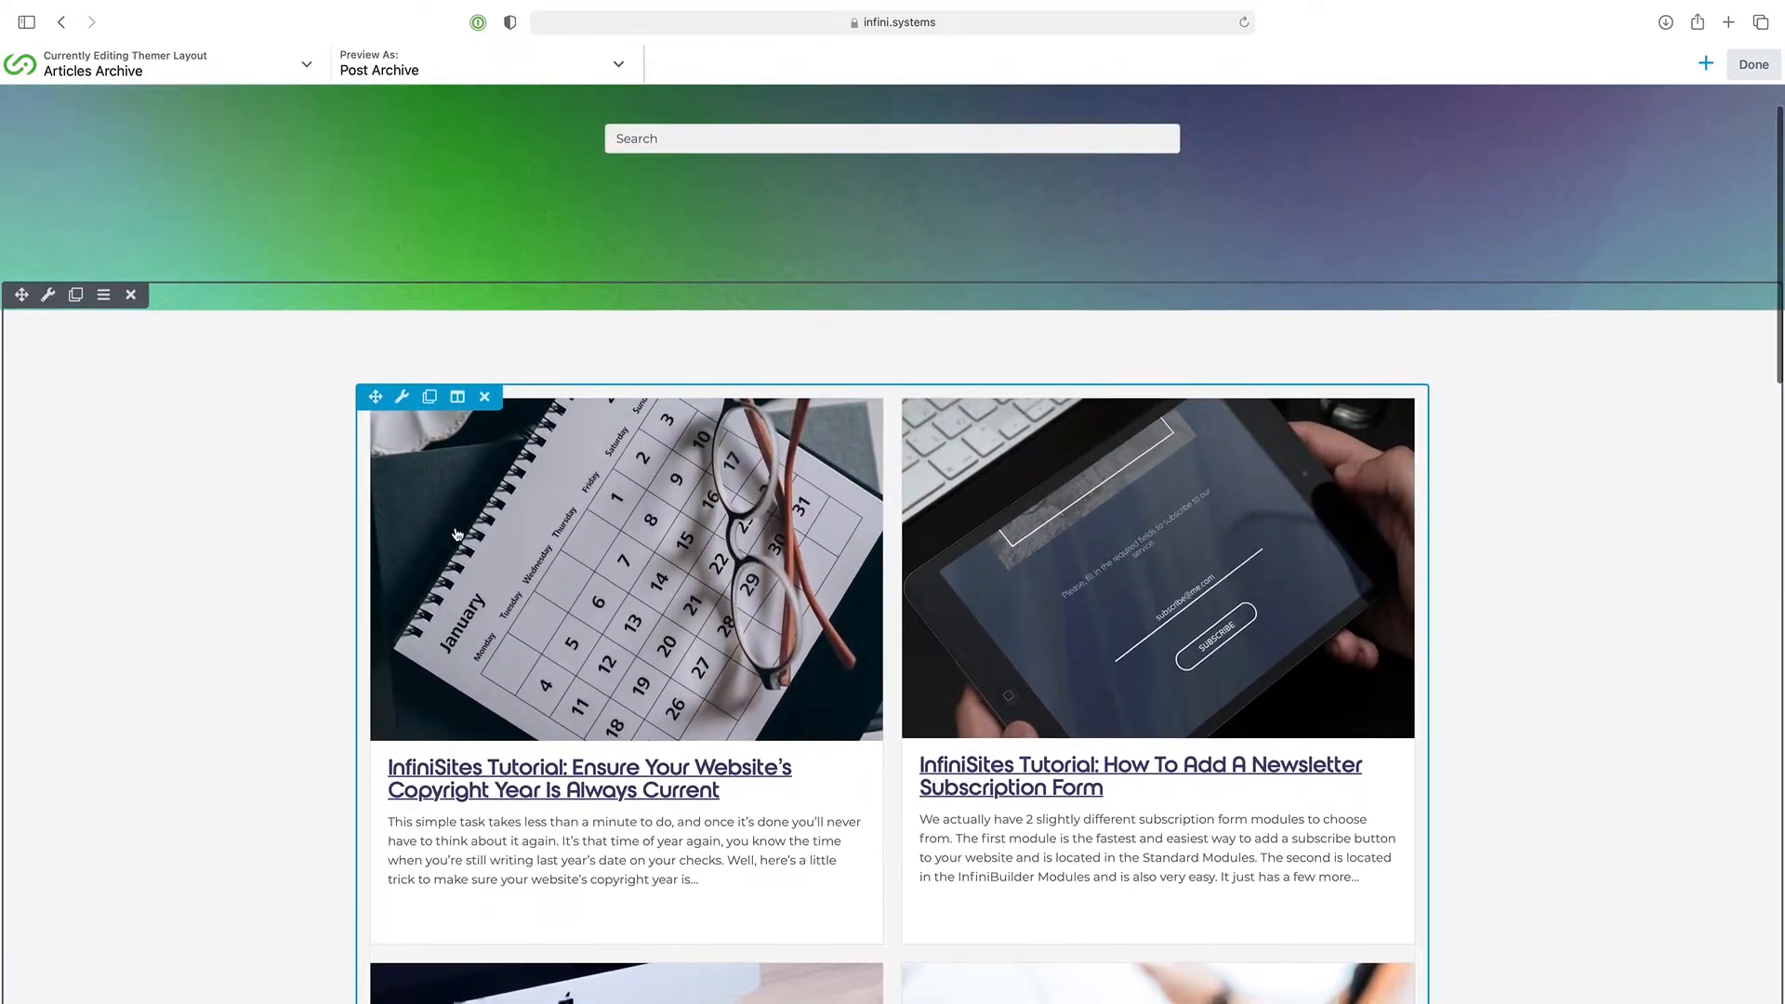
Change the Posts module's layout to List, save the module, and review the resulting article listing
click(403, 396)
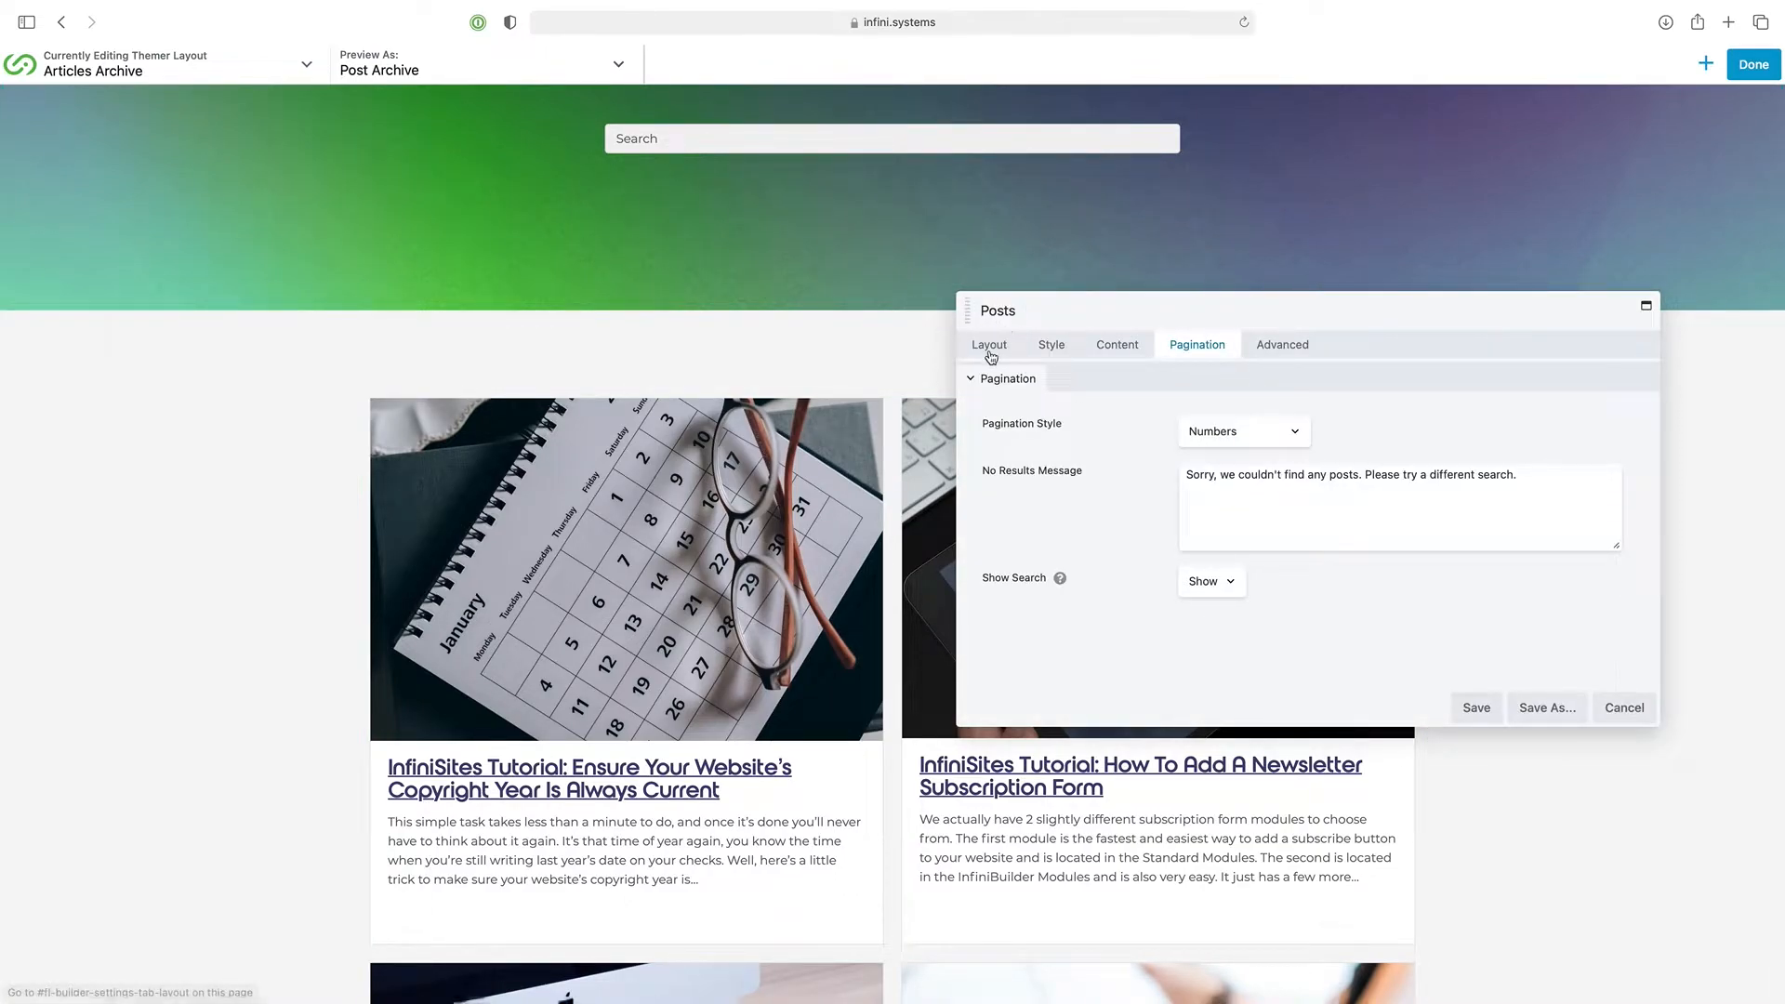
click(988, 353)
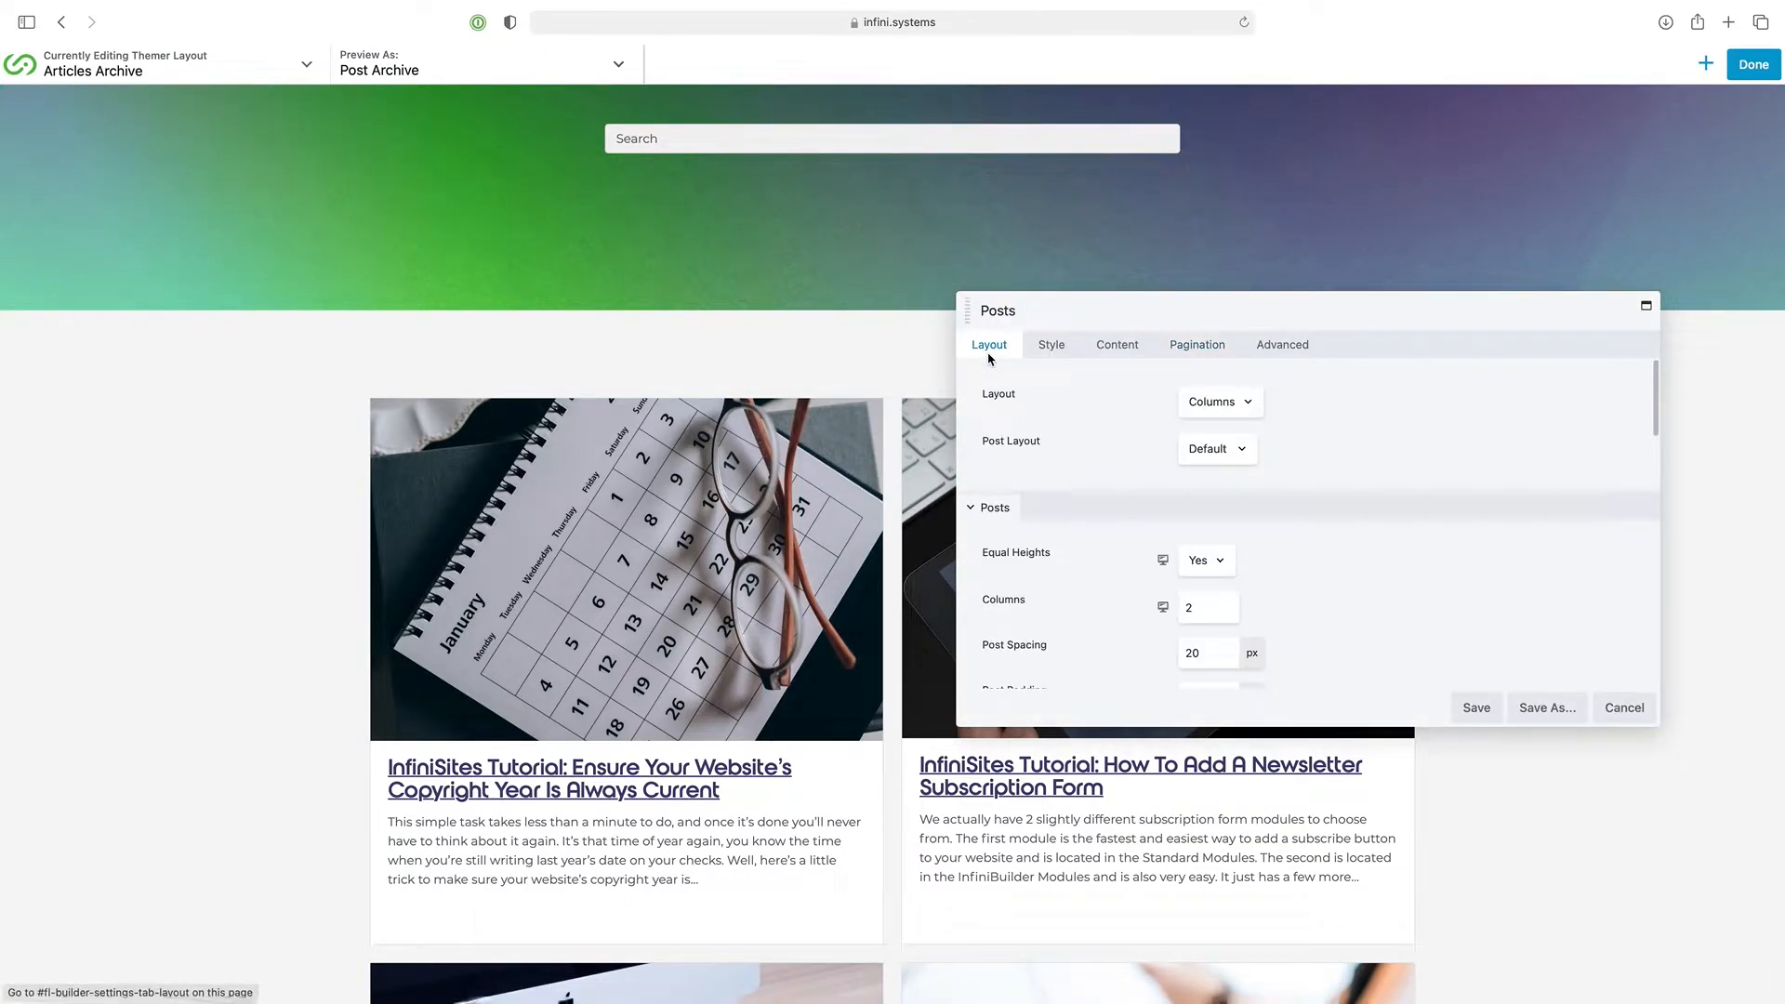
click(1247, 406)
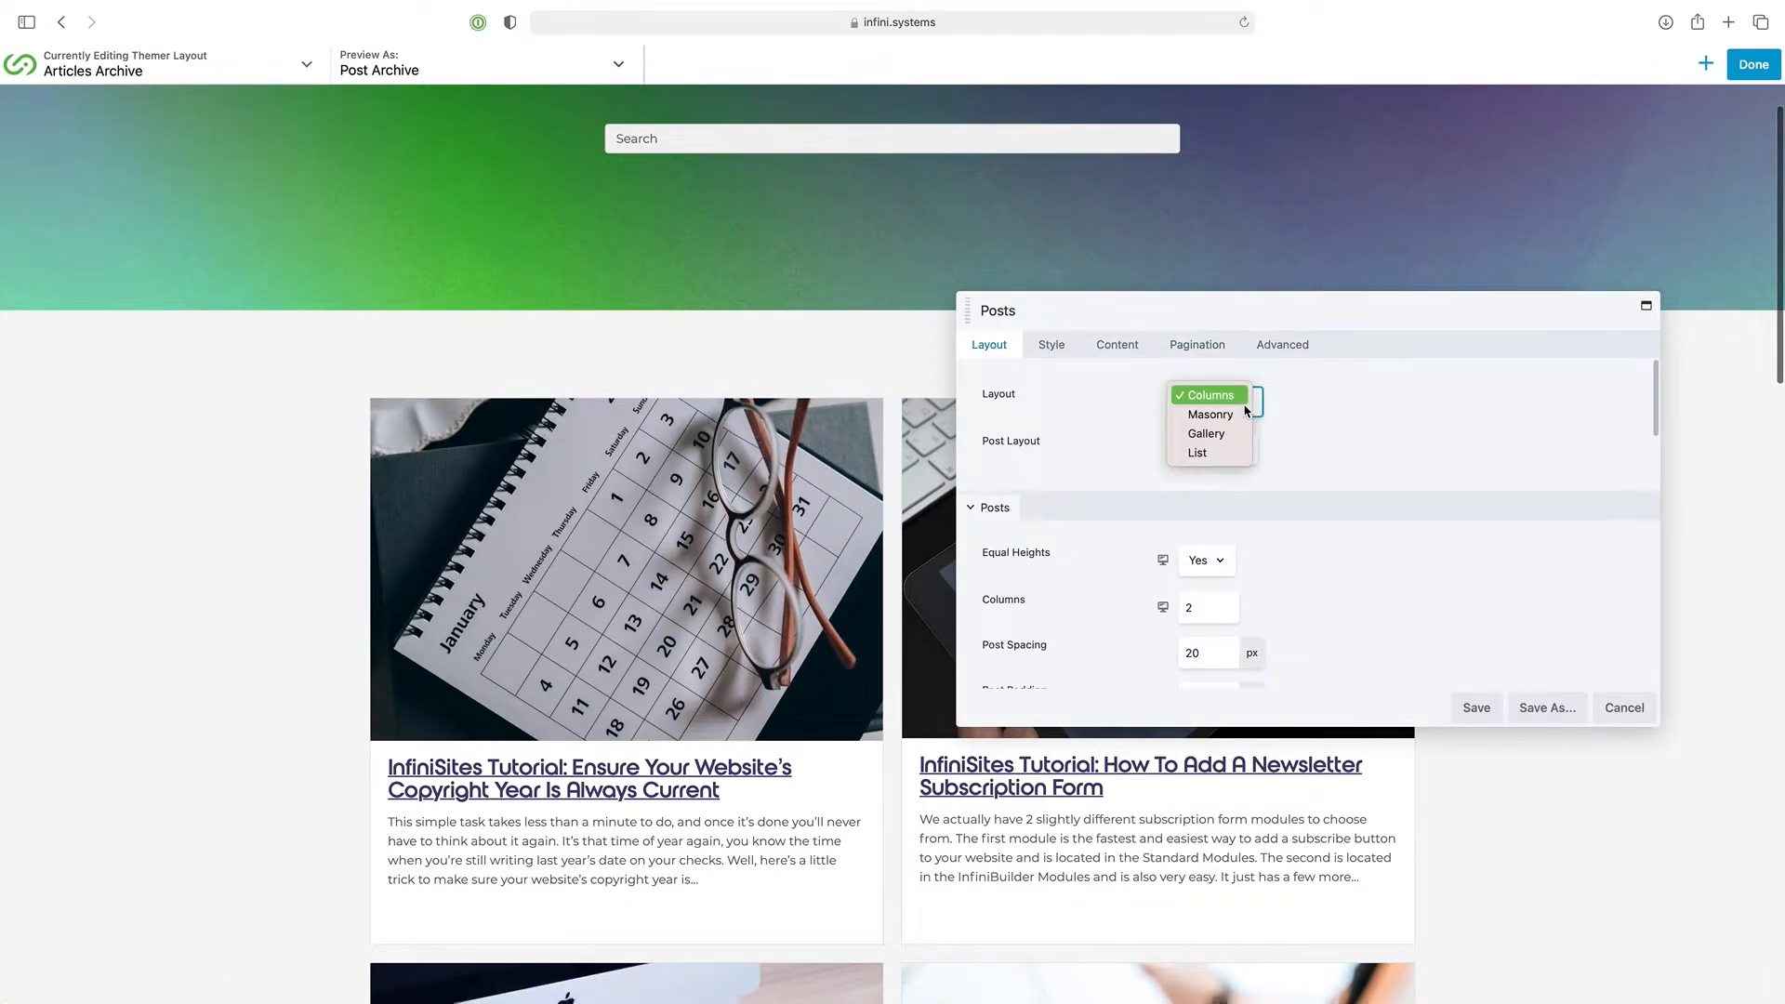
click(1224, 453)
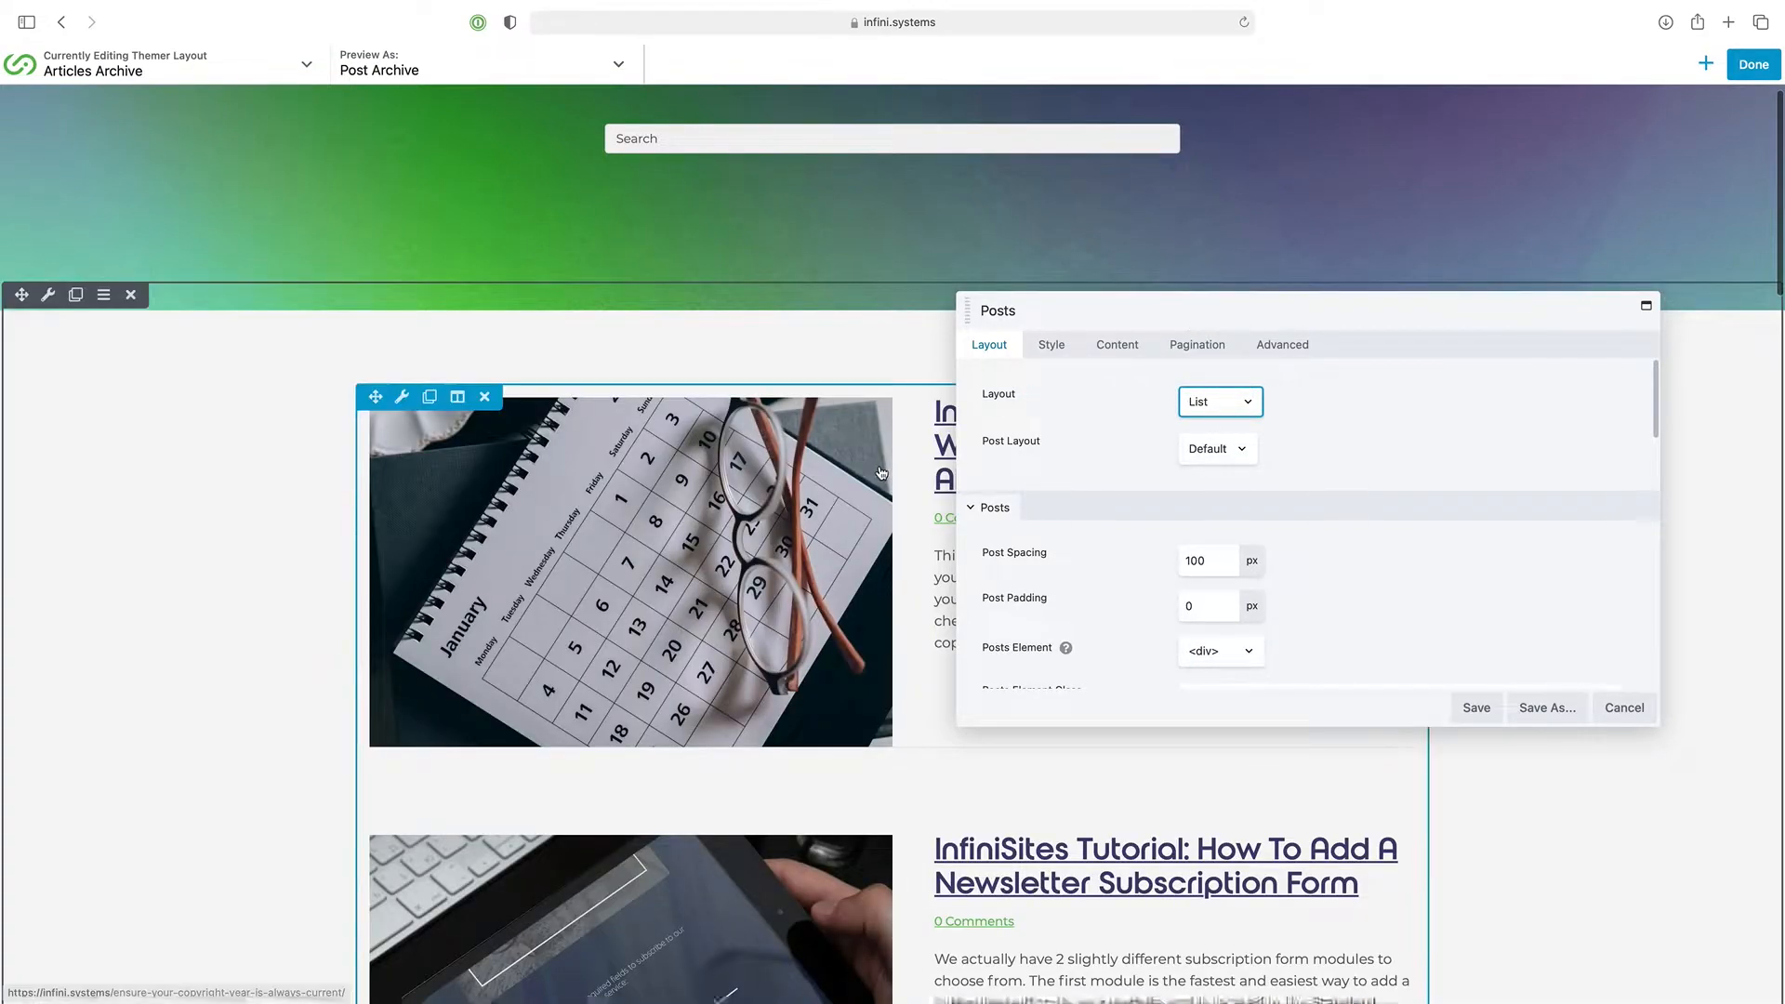
click(1480, 707)
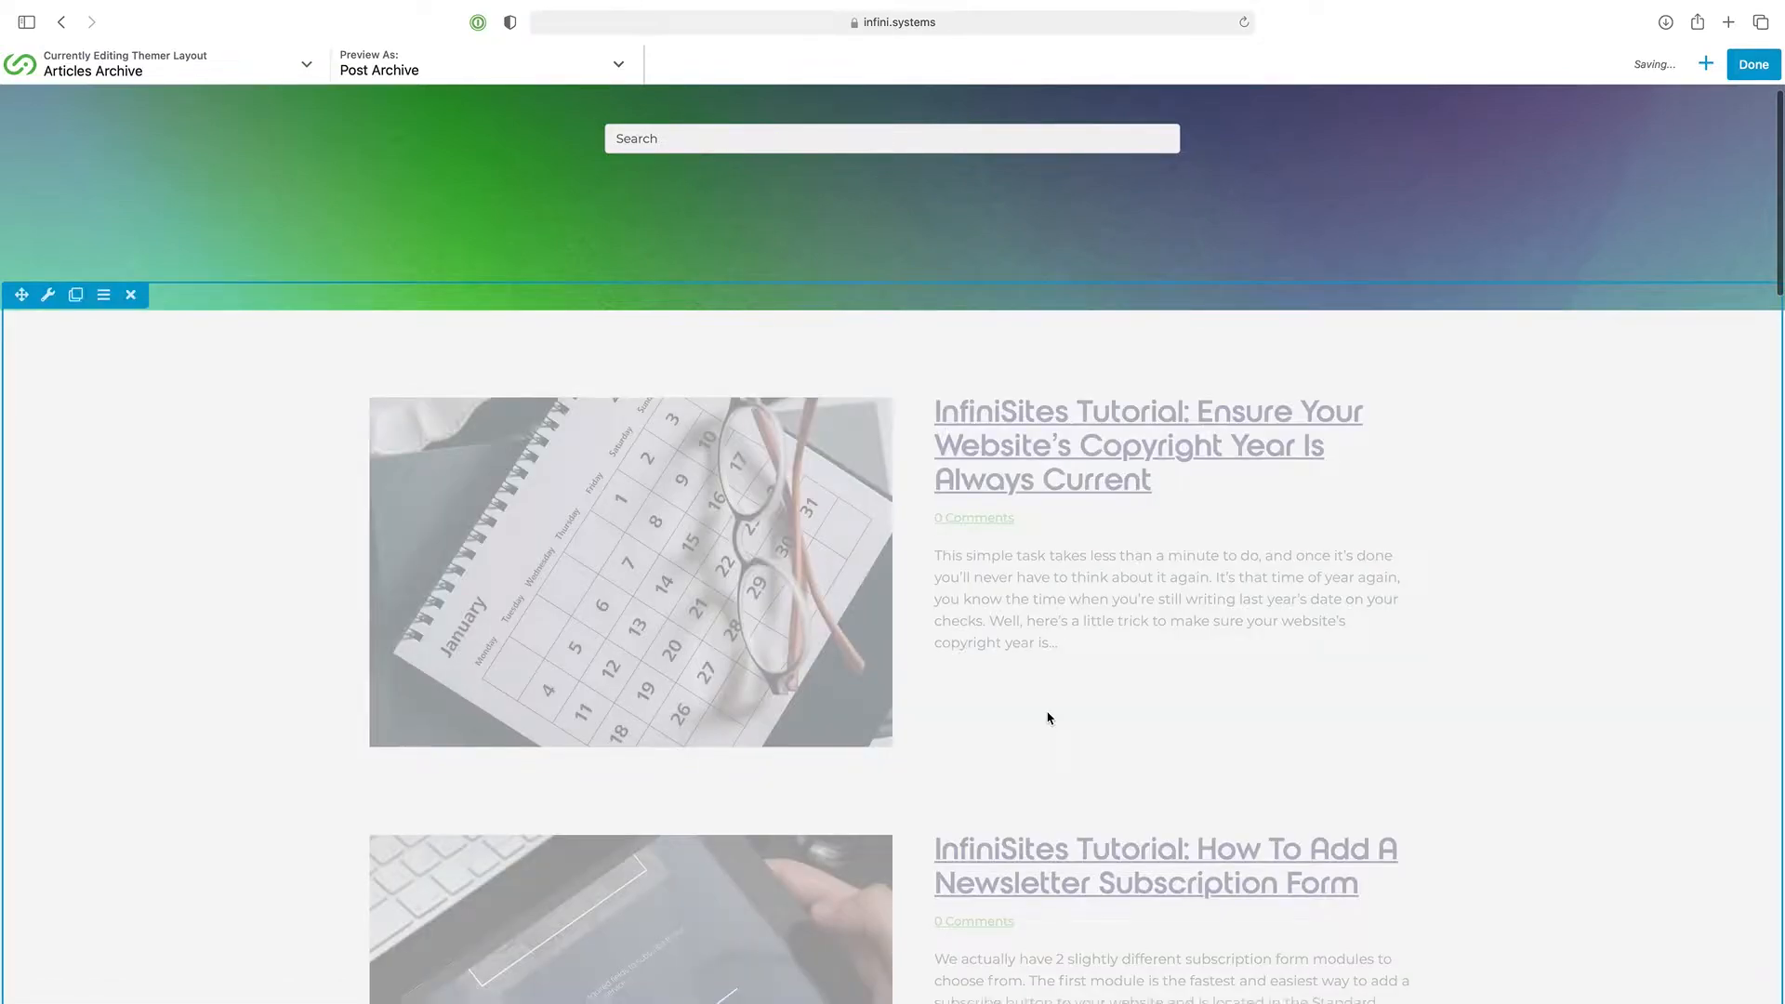
scroll(1048, 717, down, 4)
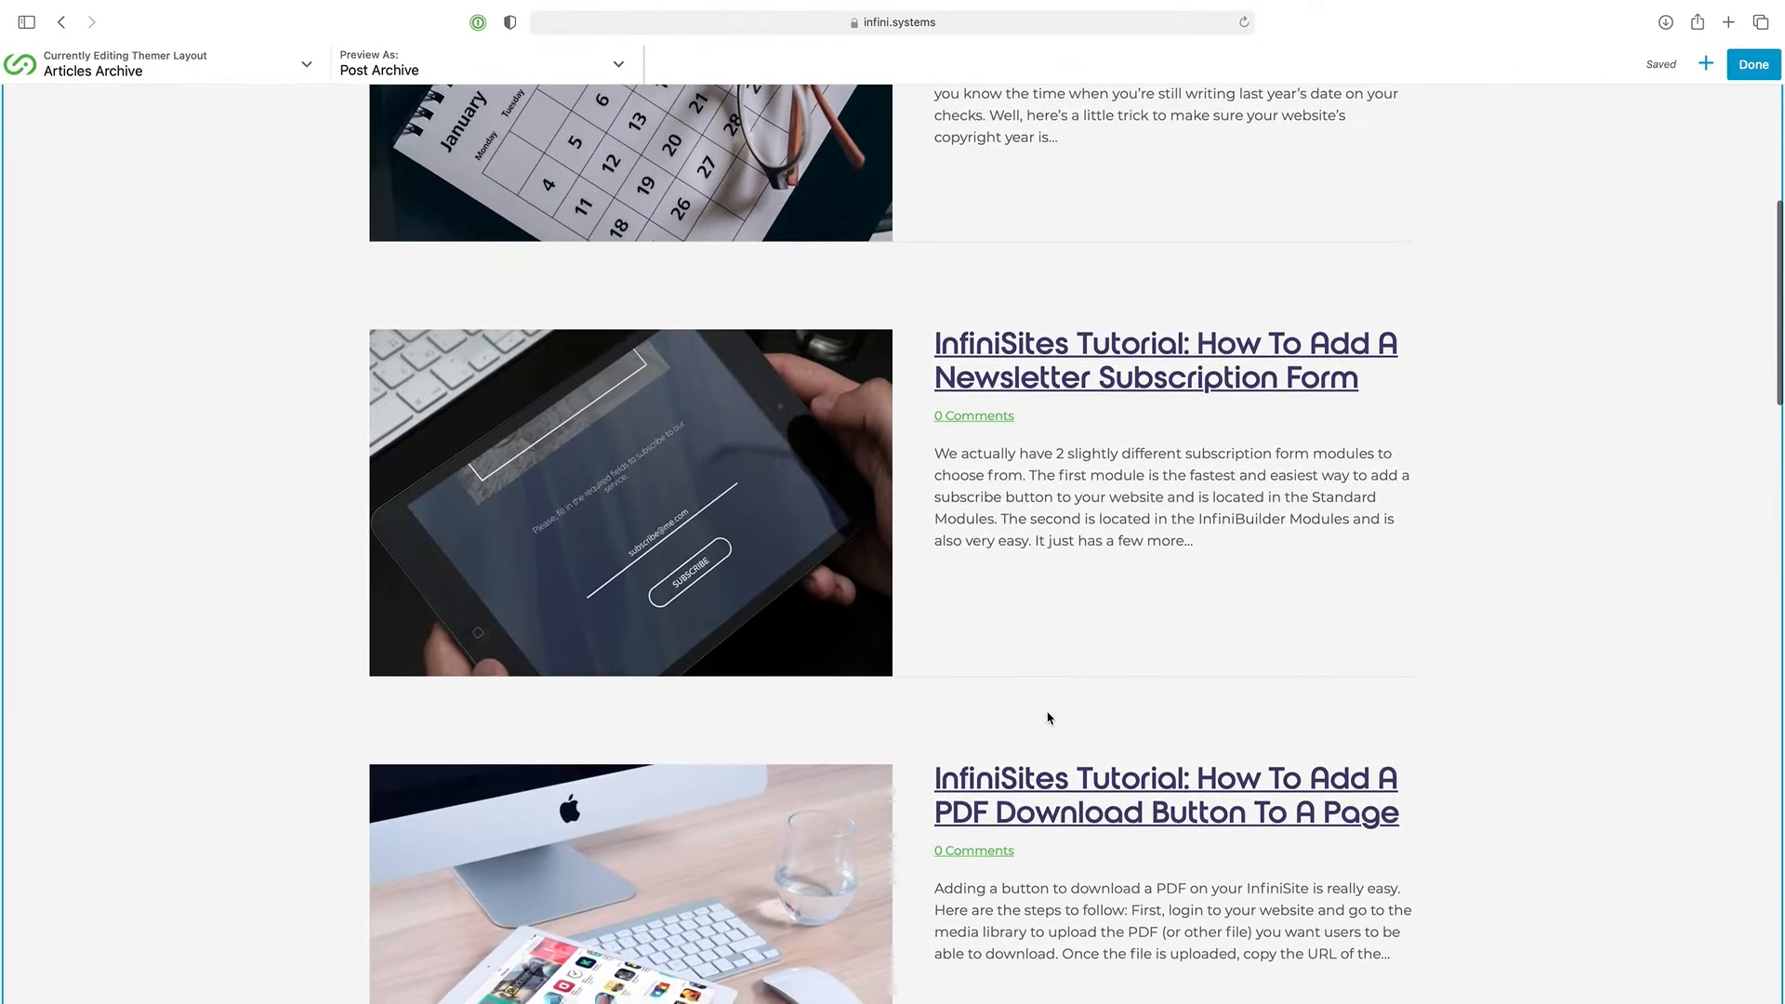
scroll(1048, 651, up, 6)
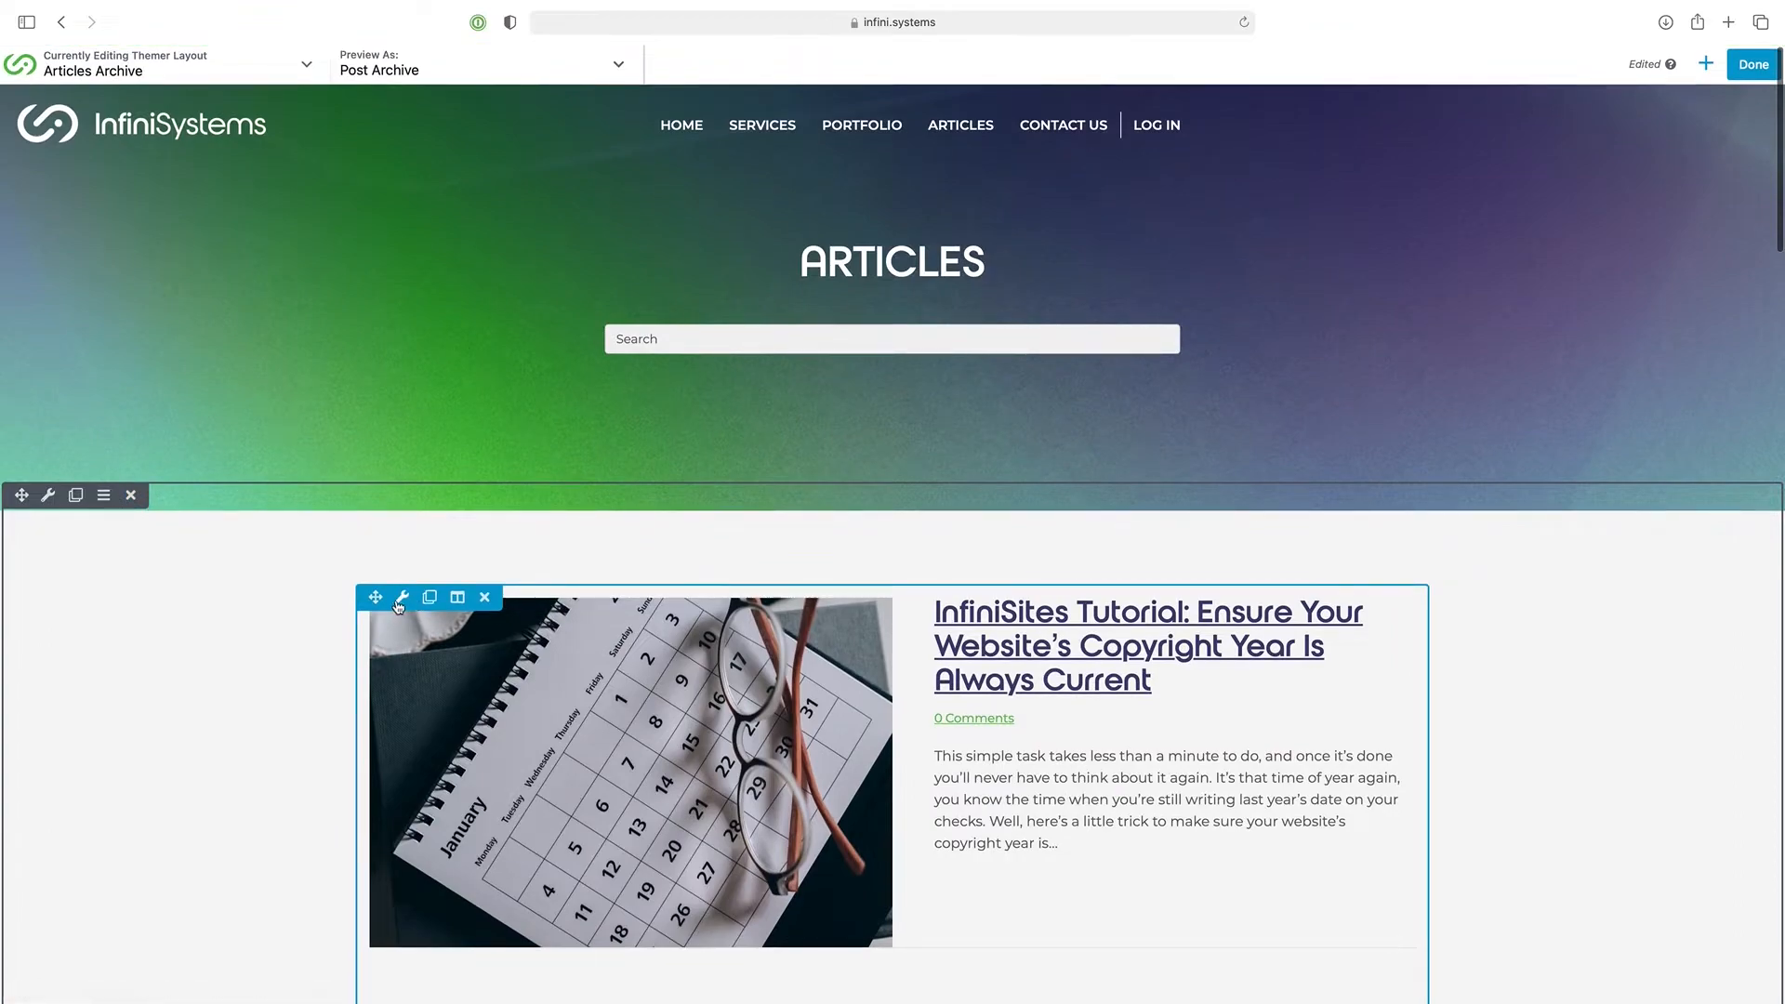
Set the Posts module's featured image to Hide, save the module, and check the article list
click(401, 604)
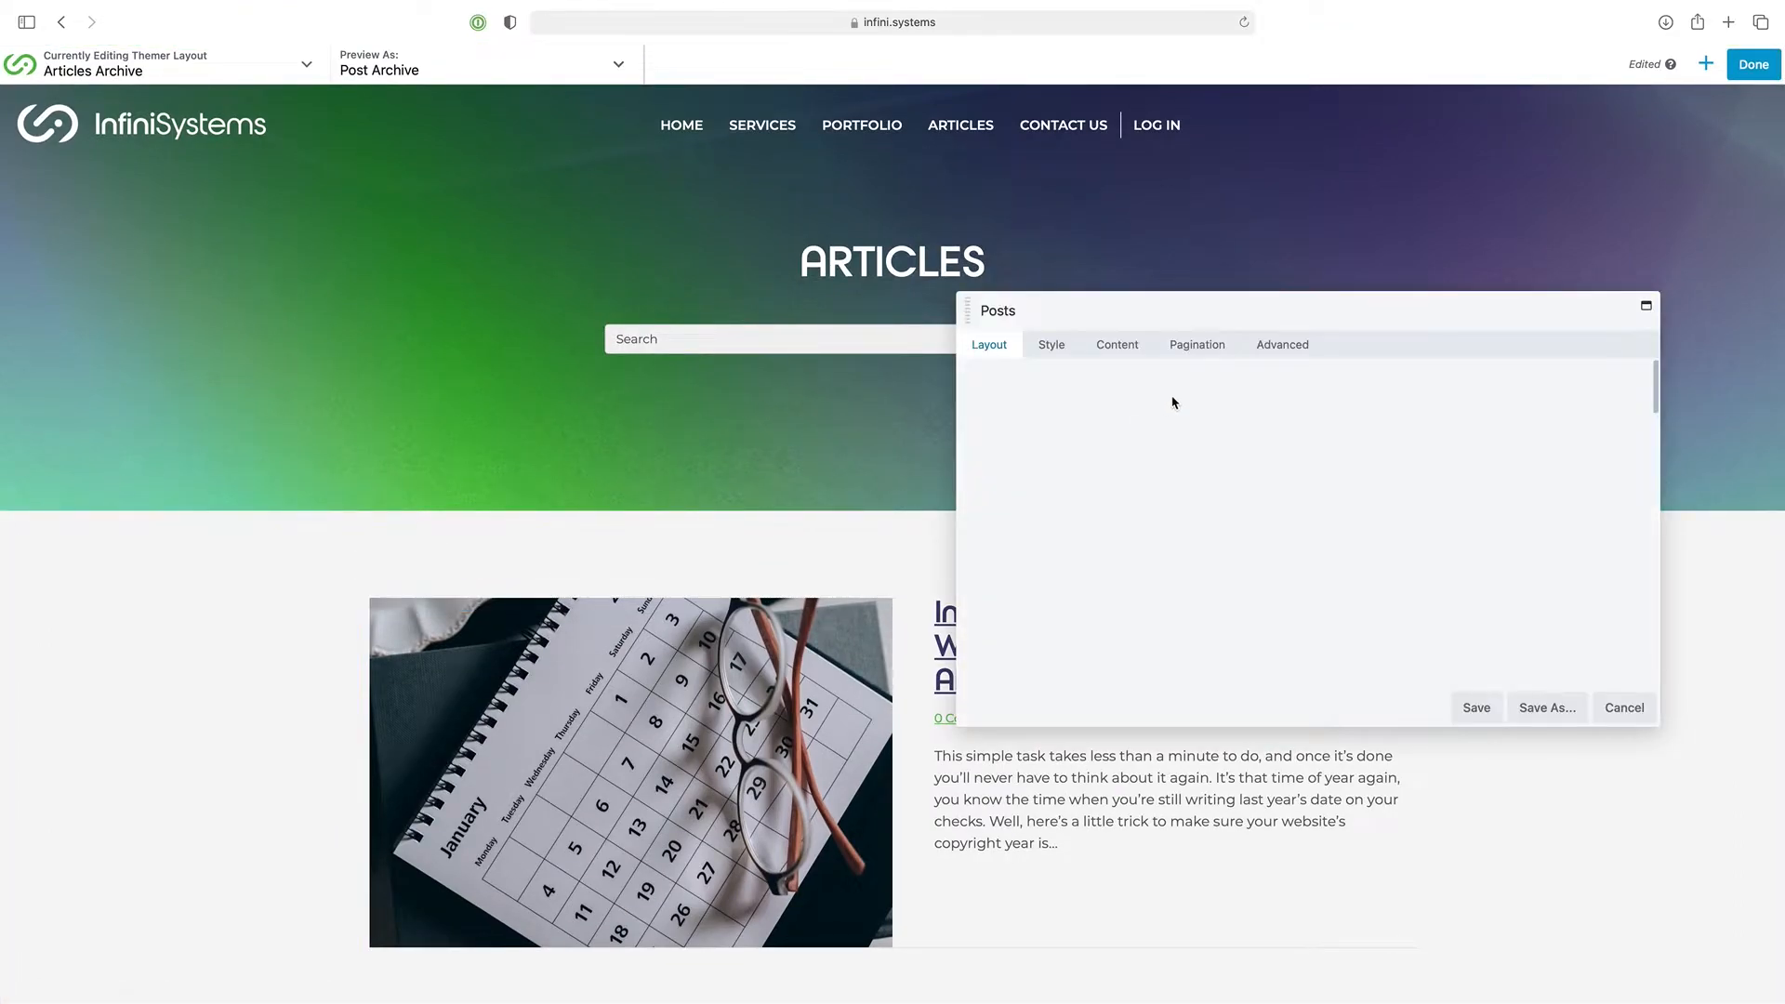
scroll(1100, 558, down, 3)
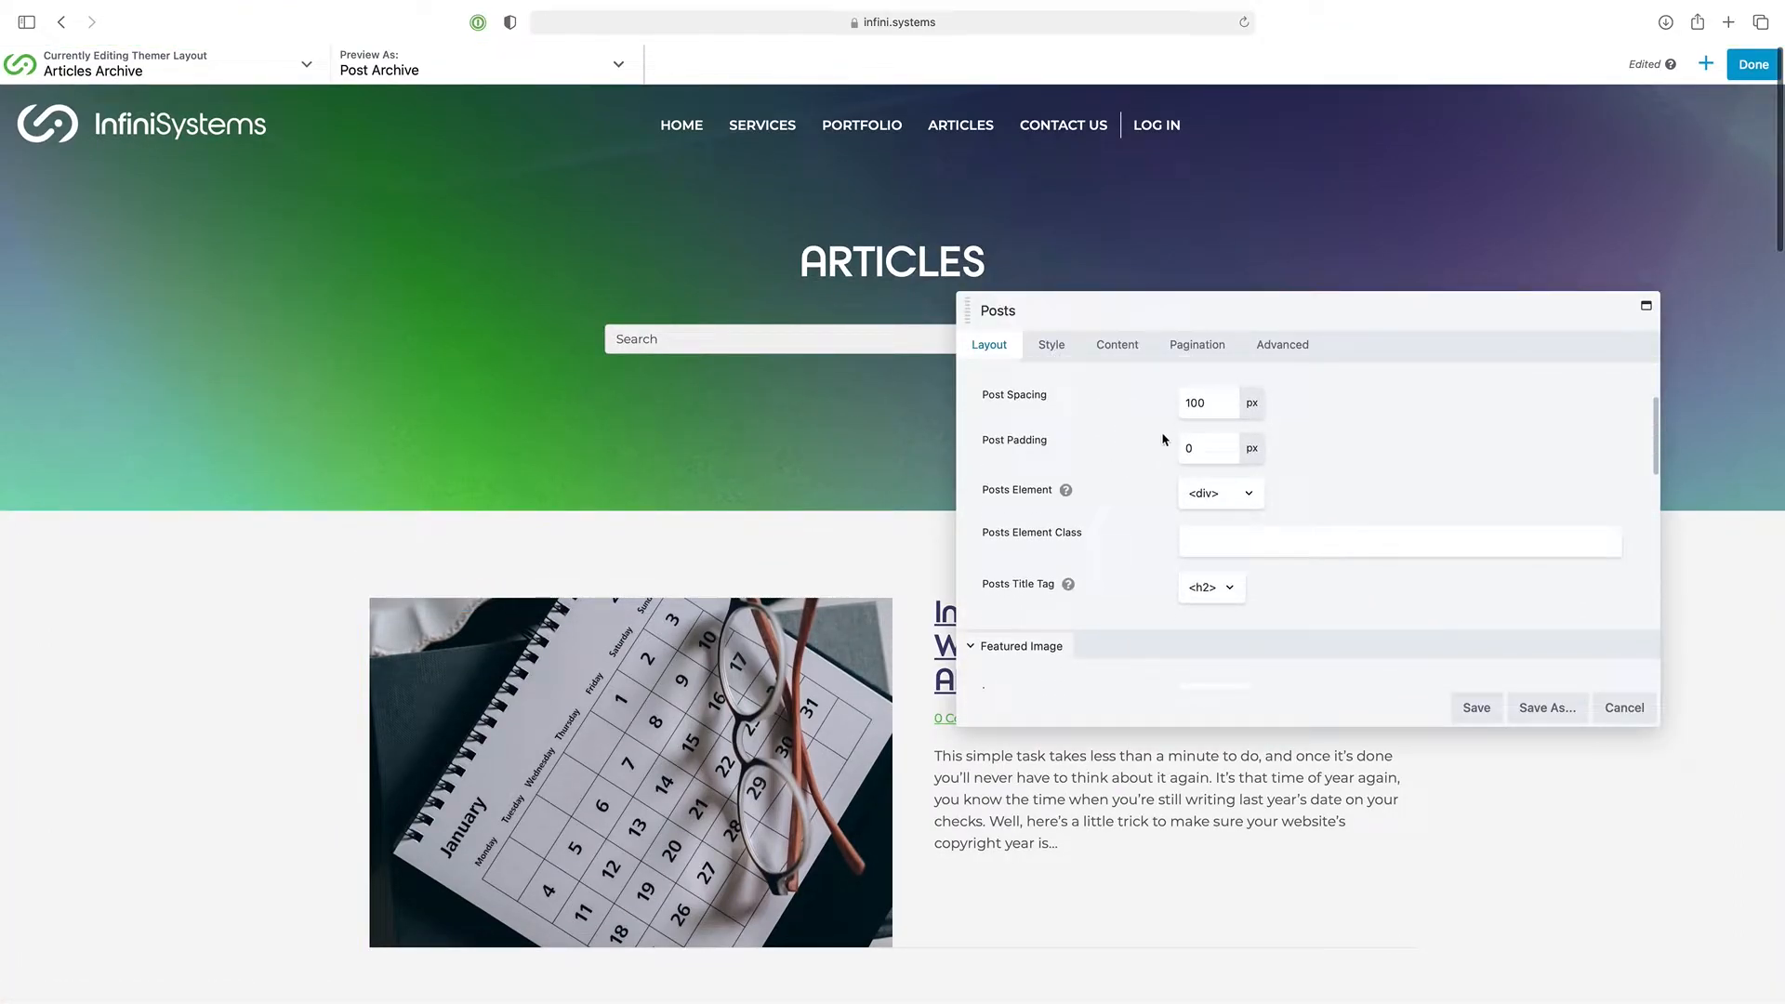
scroll(1115, 502, down, 1)
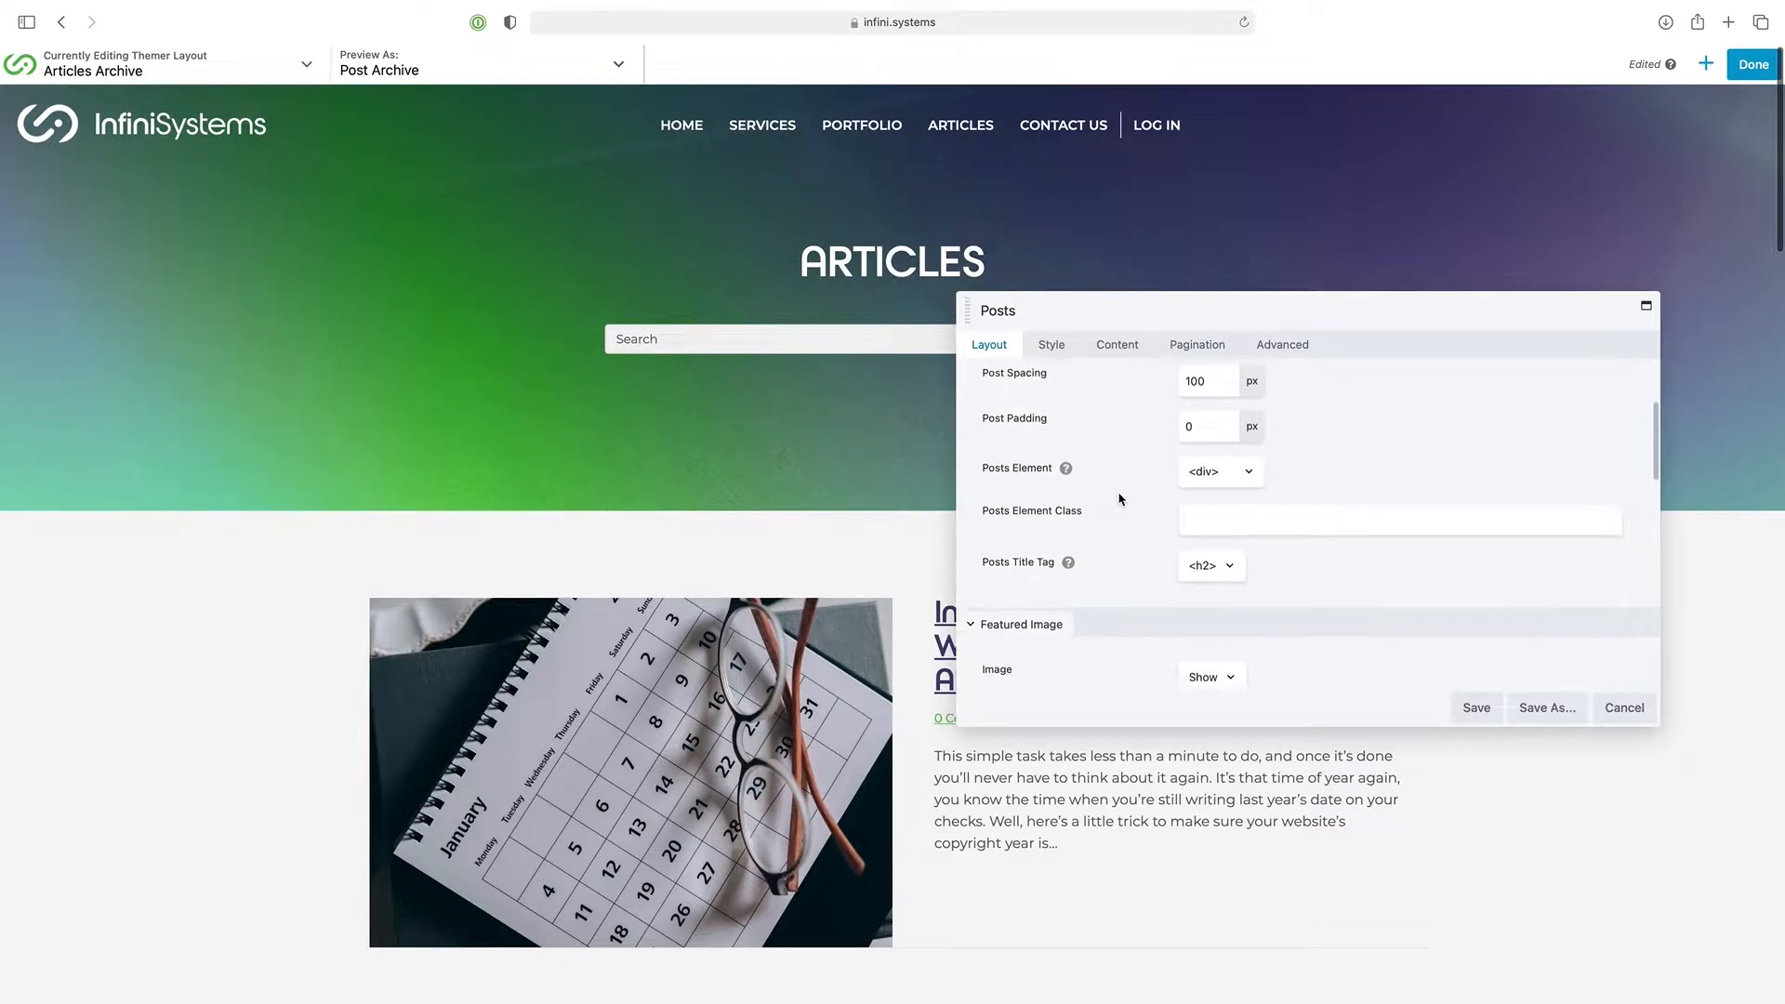
scroll(1135, 464, down, 3)
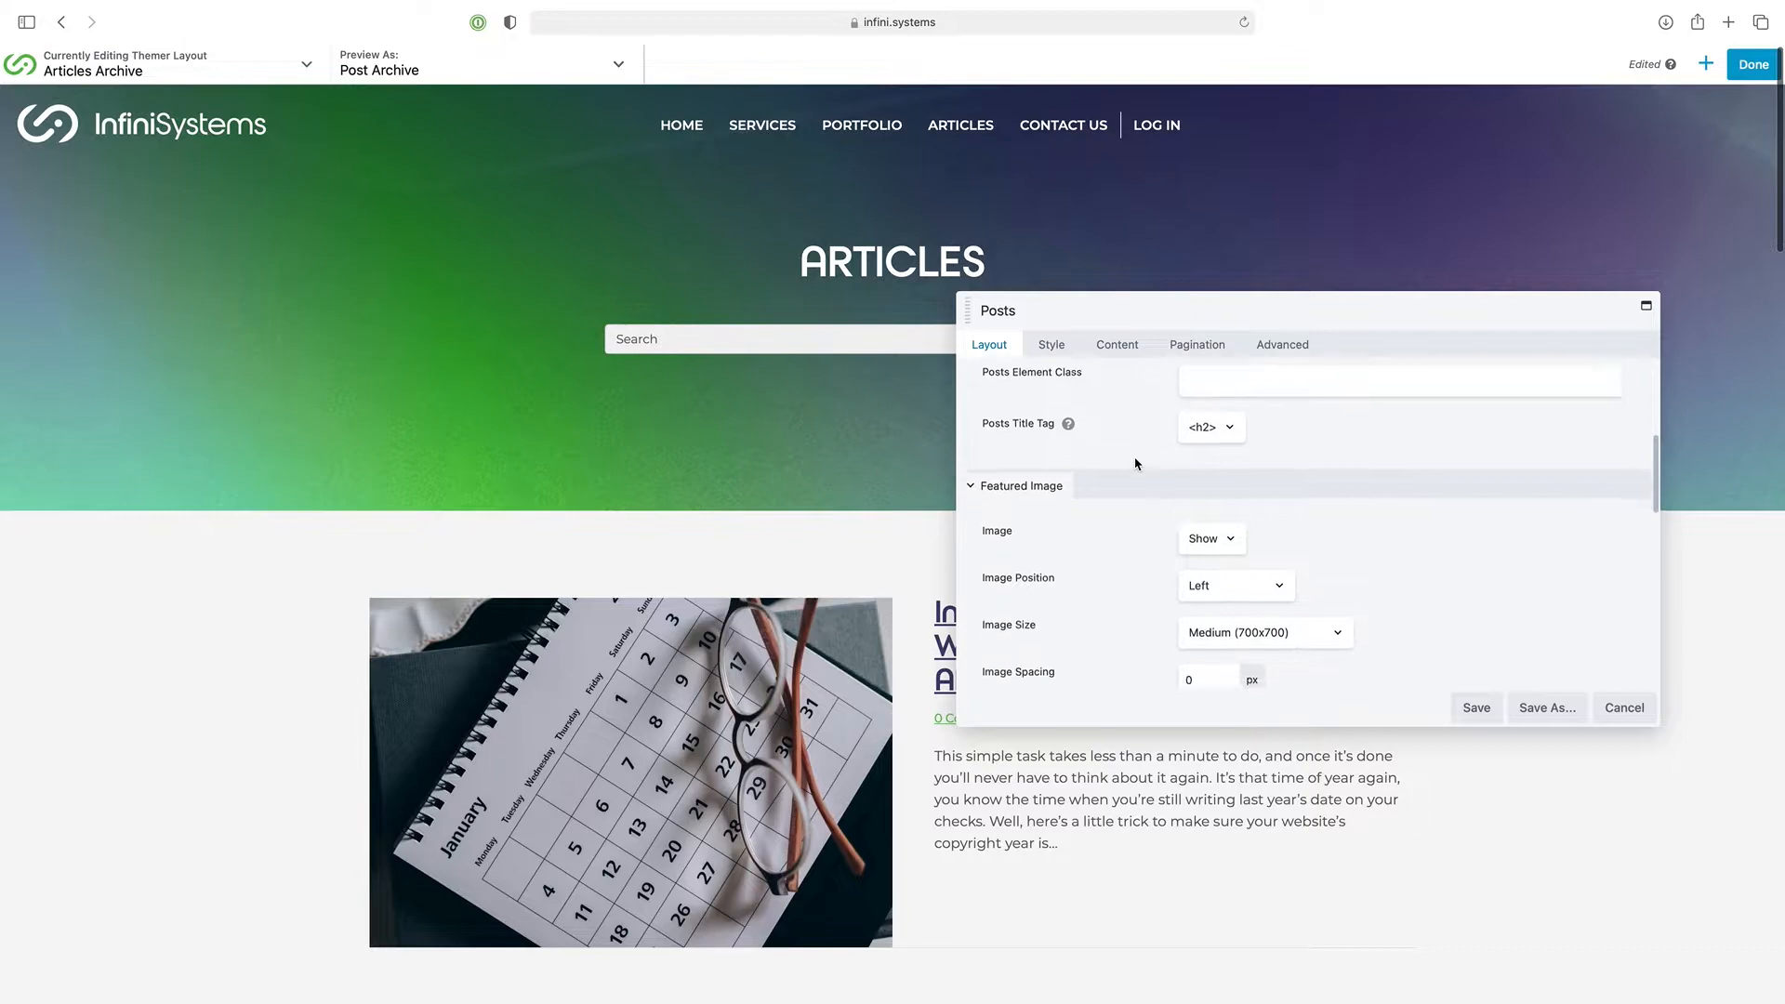
scroll(1138, 462, down, 2)
click(1220, 447)
click(1212, 435)
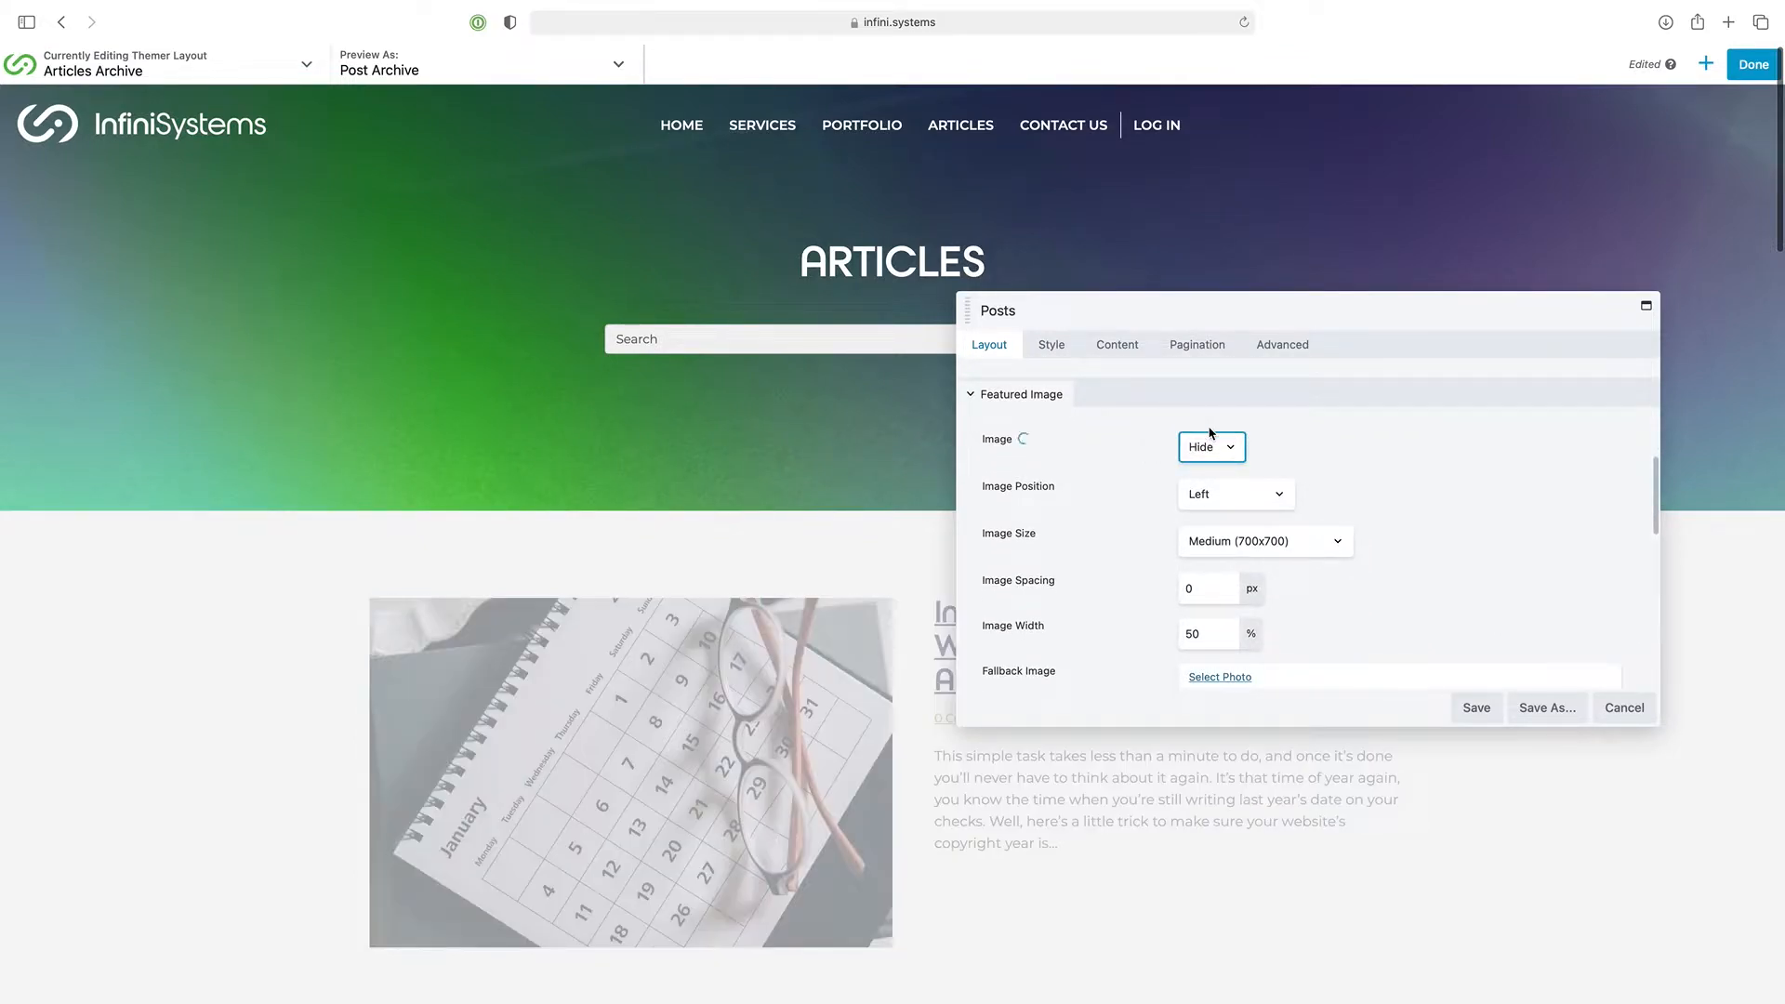
click(1475, 708)
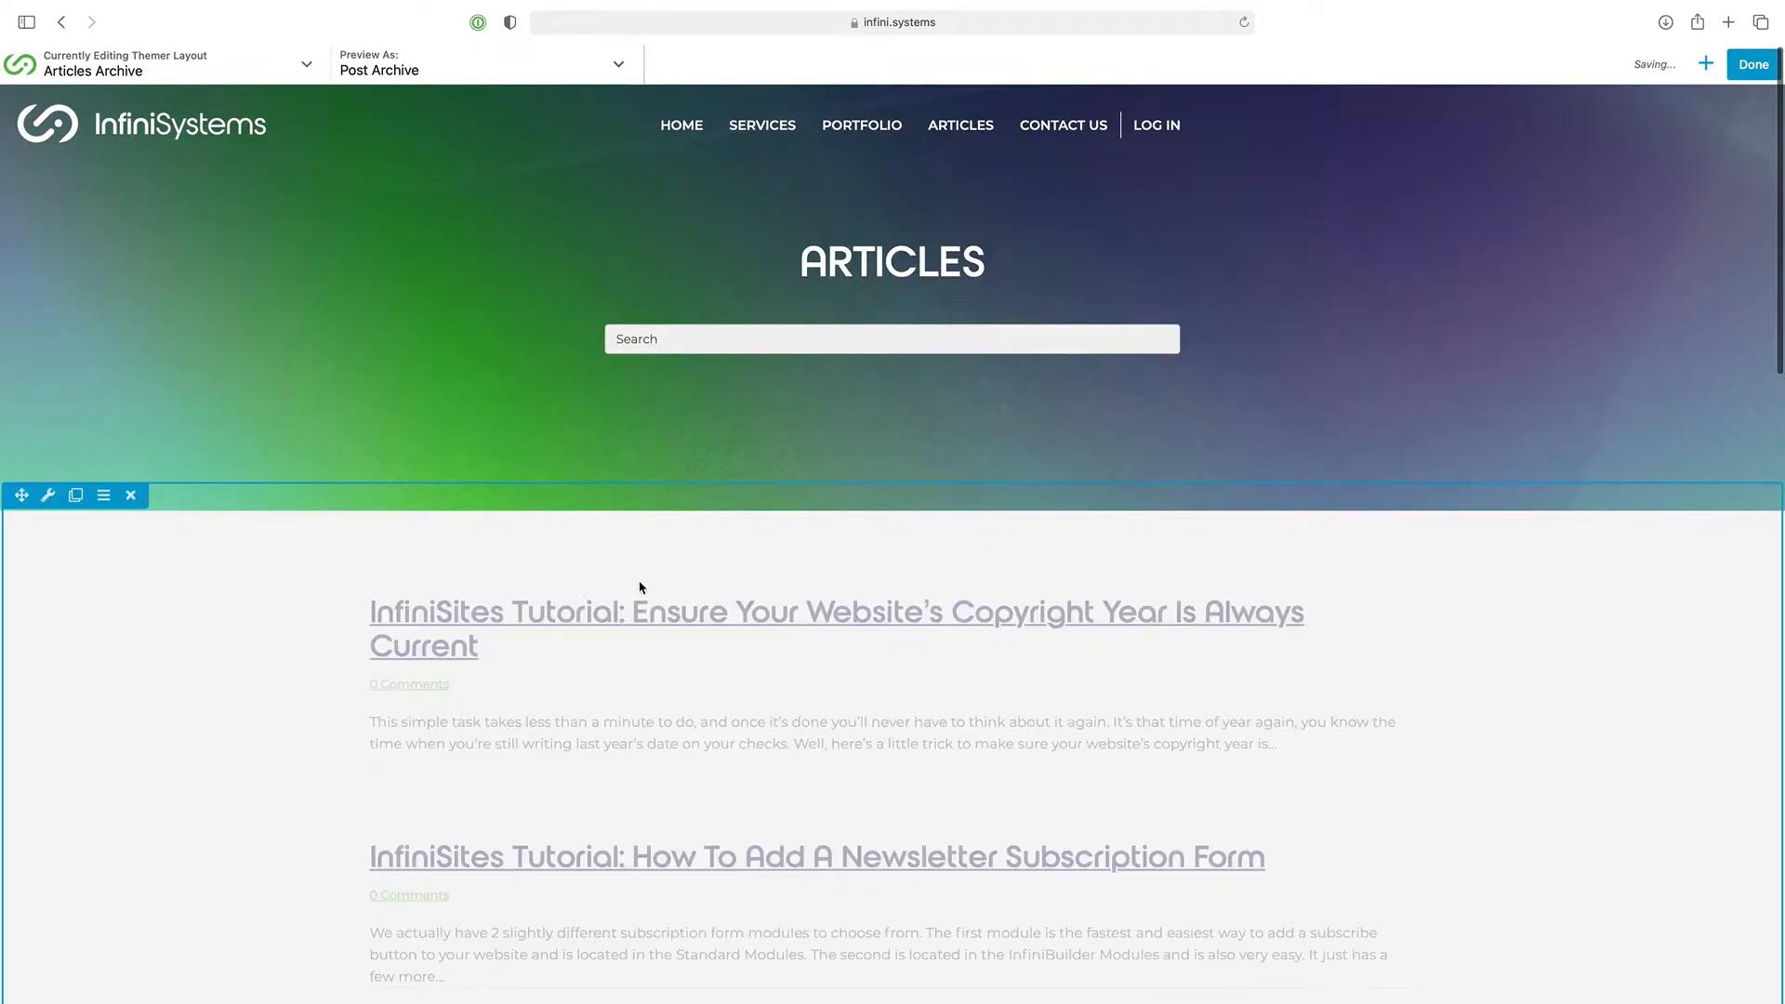
scroll(335, 641, down, 6)
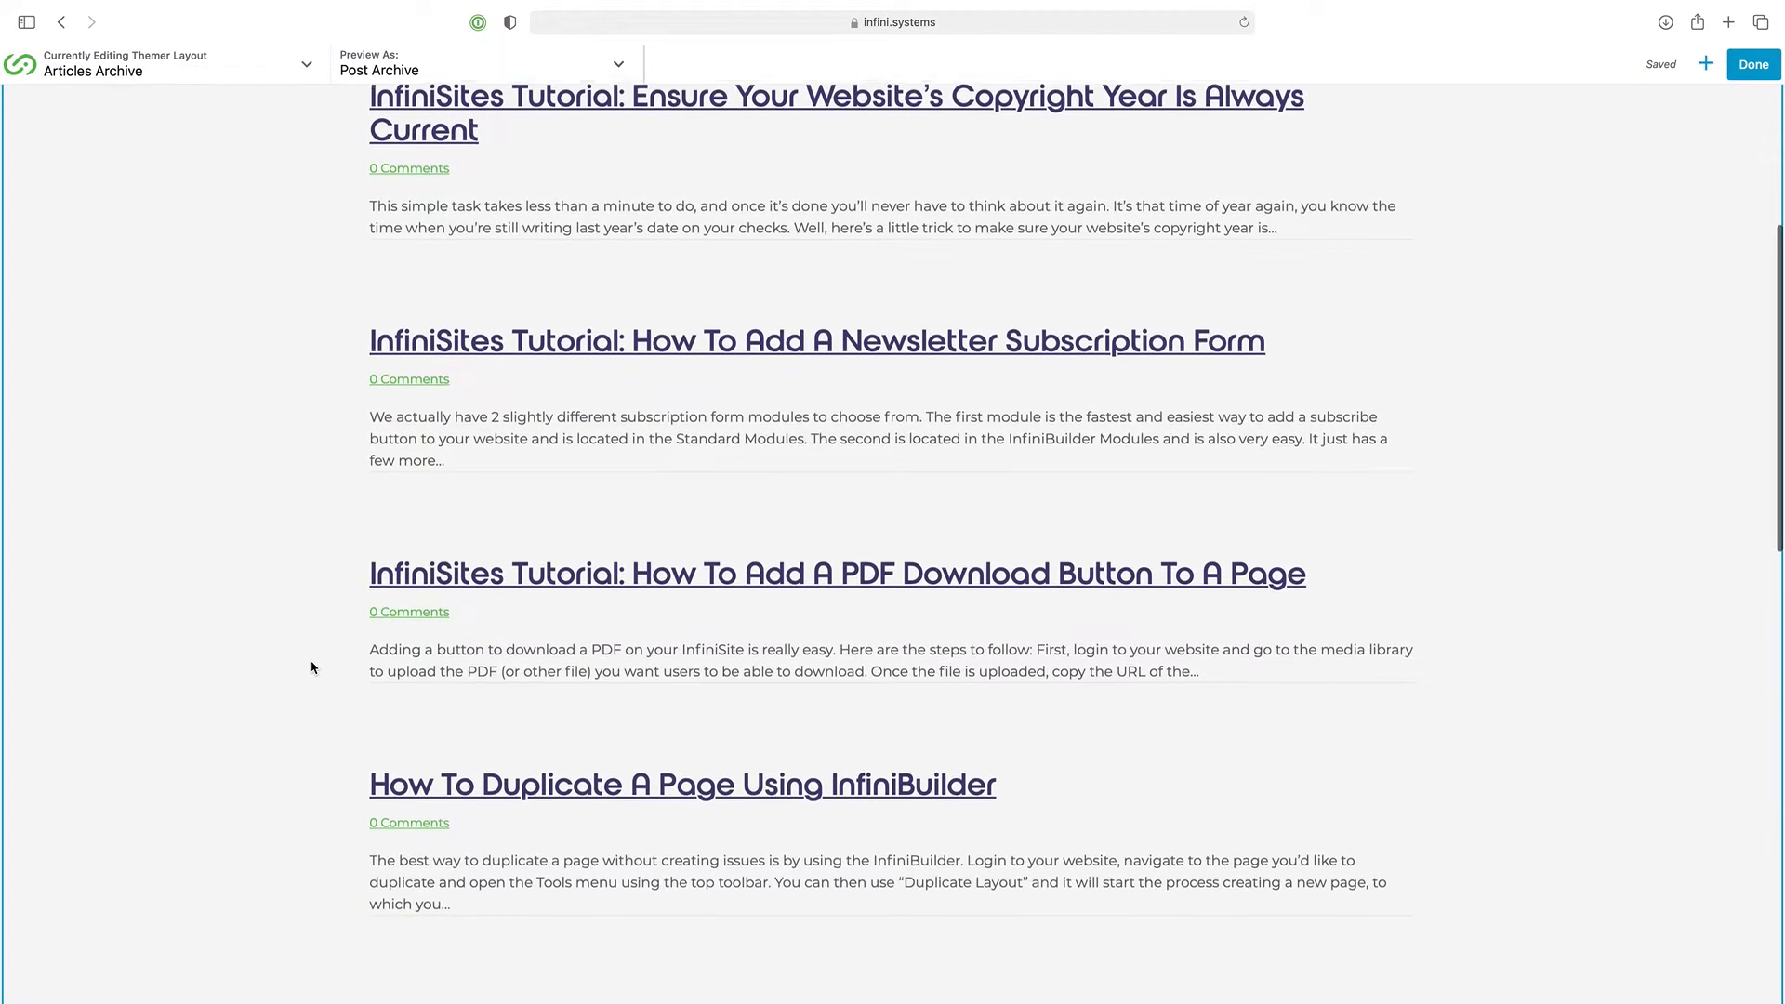
scroll(400, 286, up, 3)
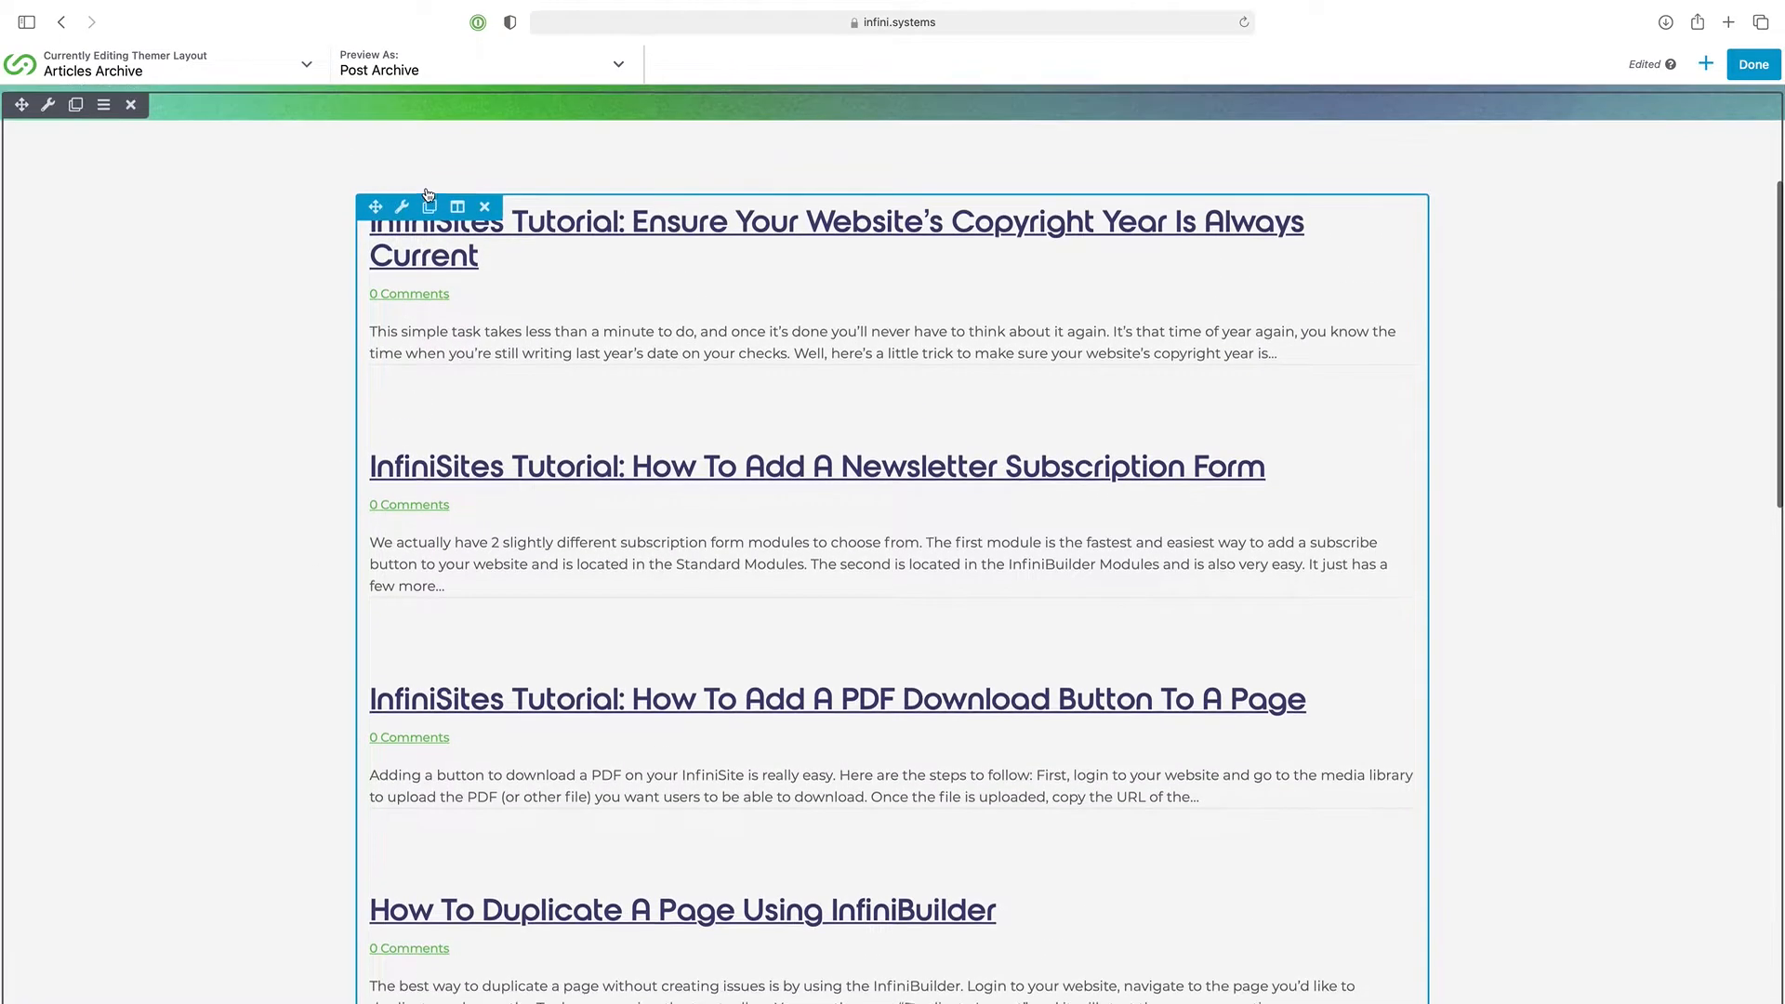
Reopen the Posts module's layout settings and set Comments to Hide in the post info
click(402, 258)
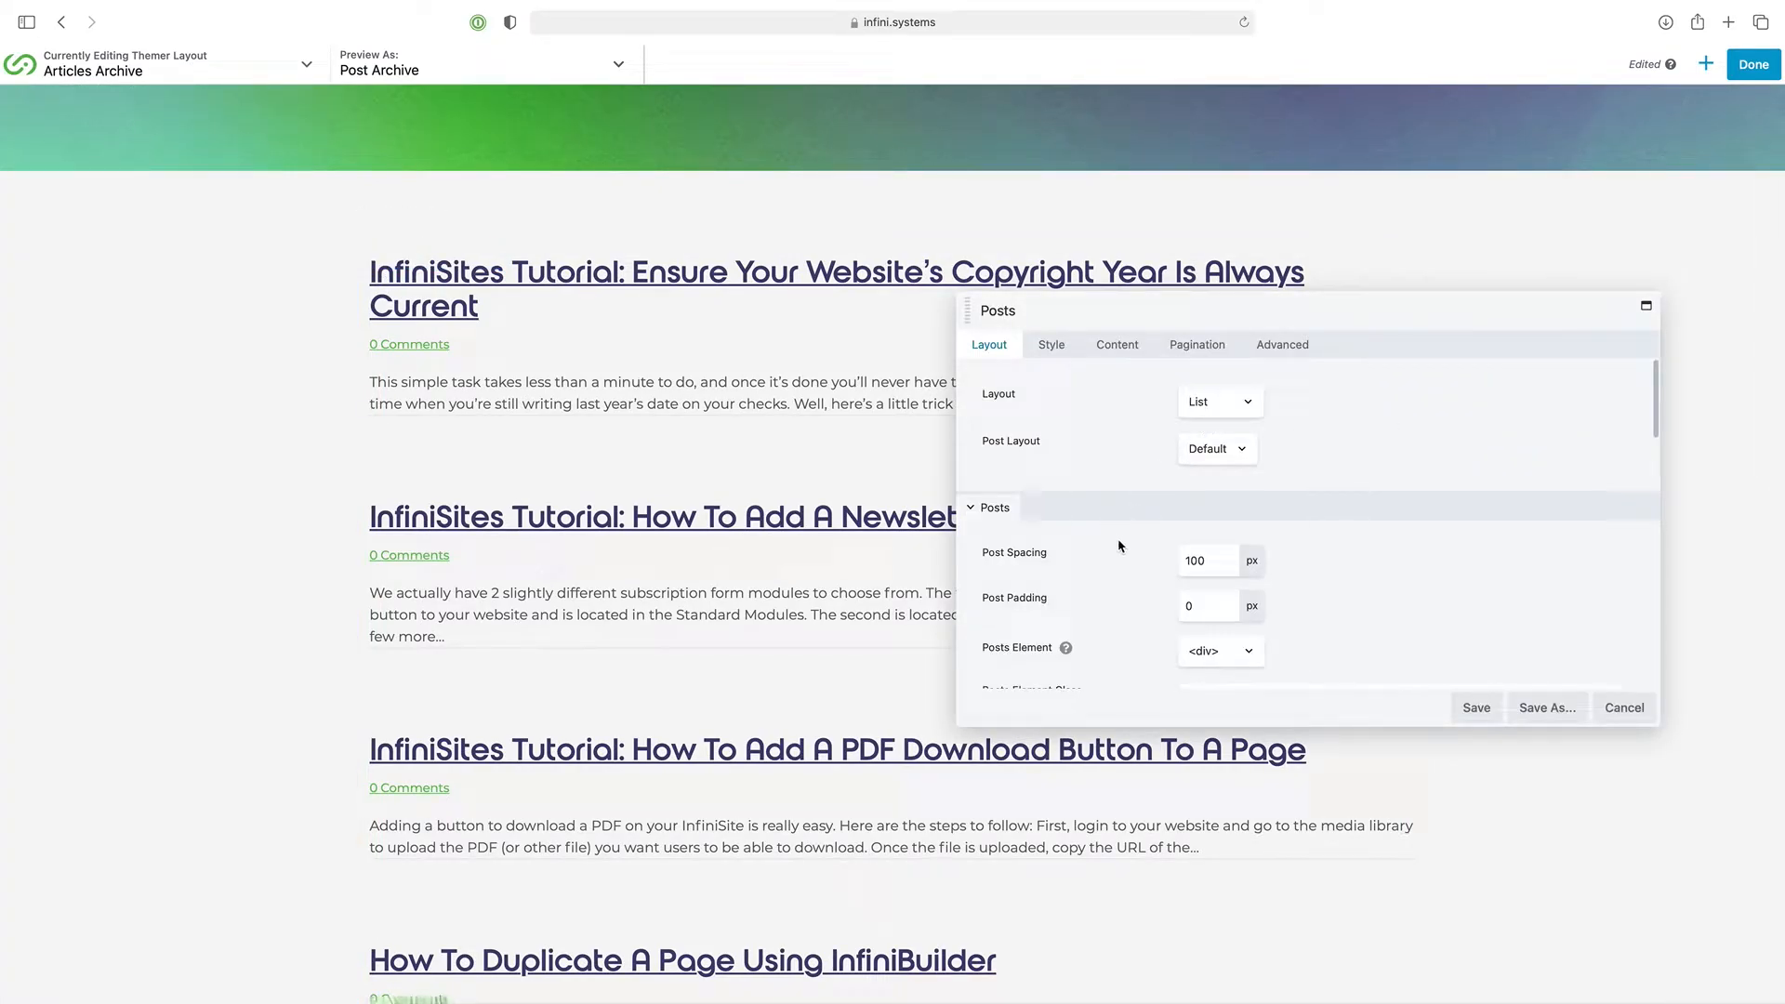
scroll(1348, 512, down, 5)
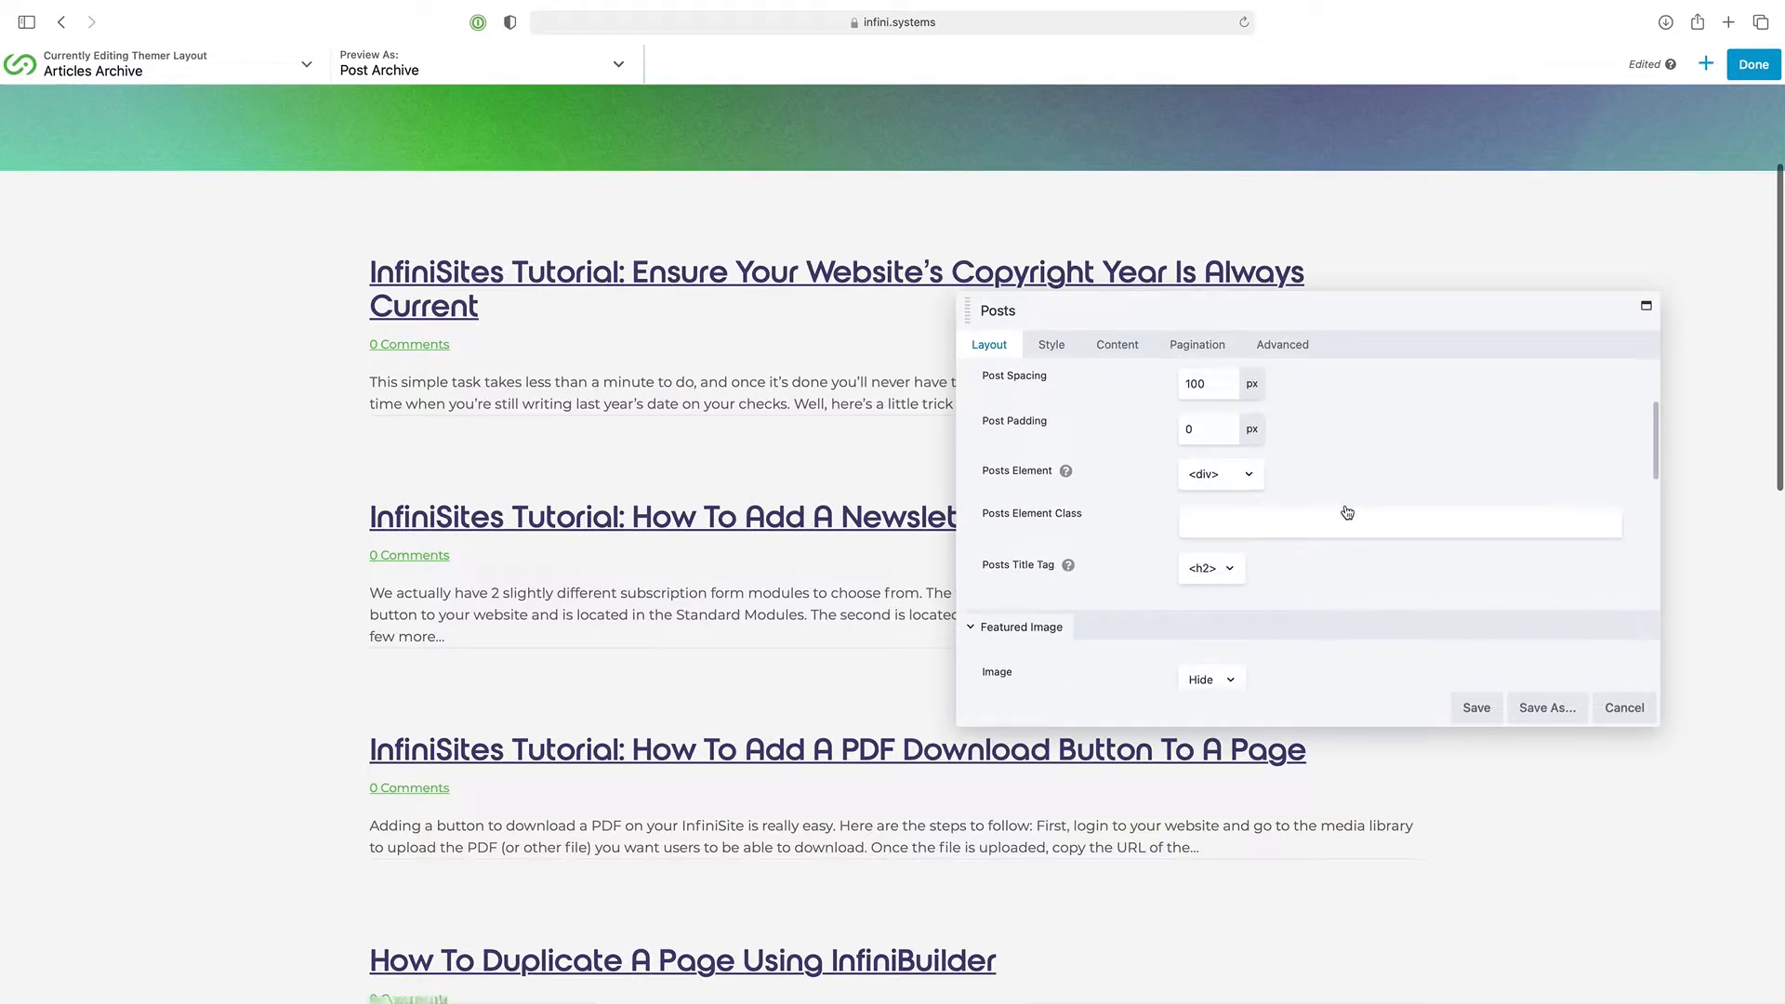
scroll(1345, 506, down, 2)
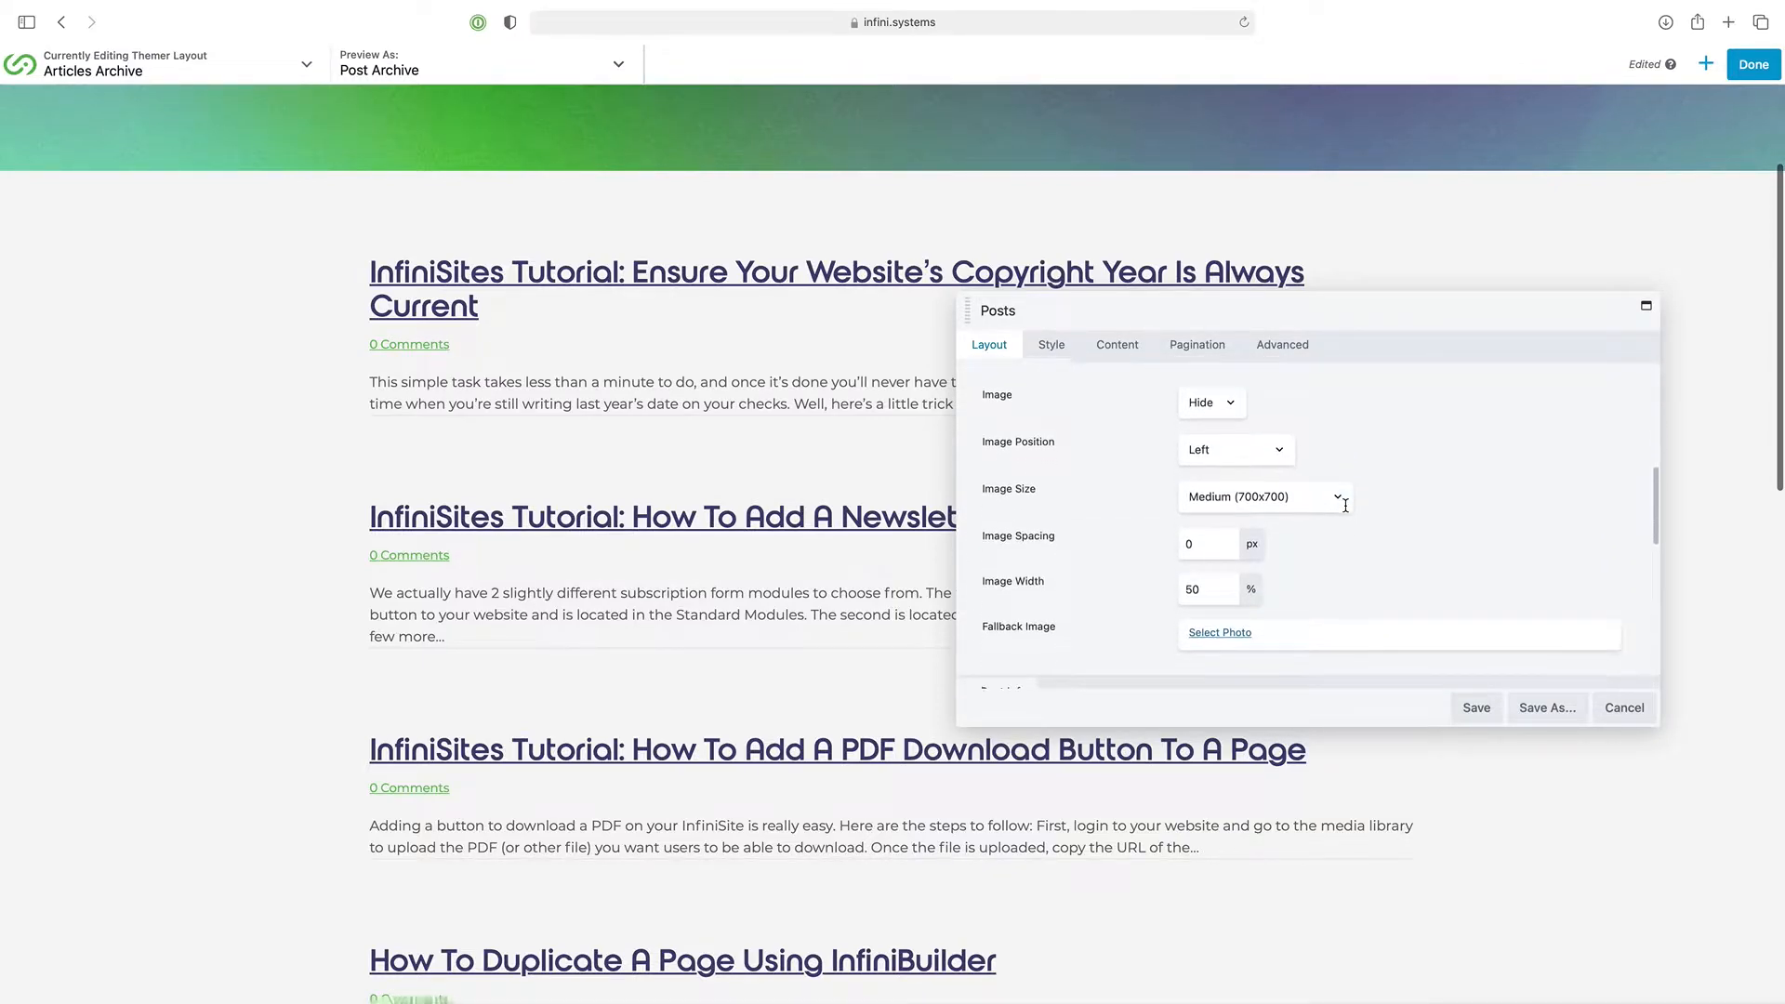
scroll(1135, 564, down, 6)
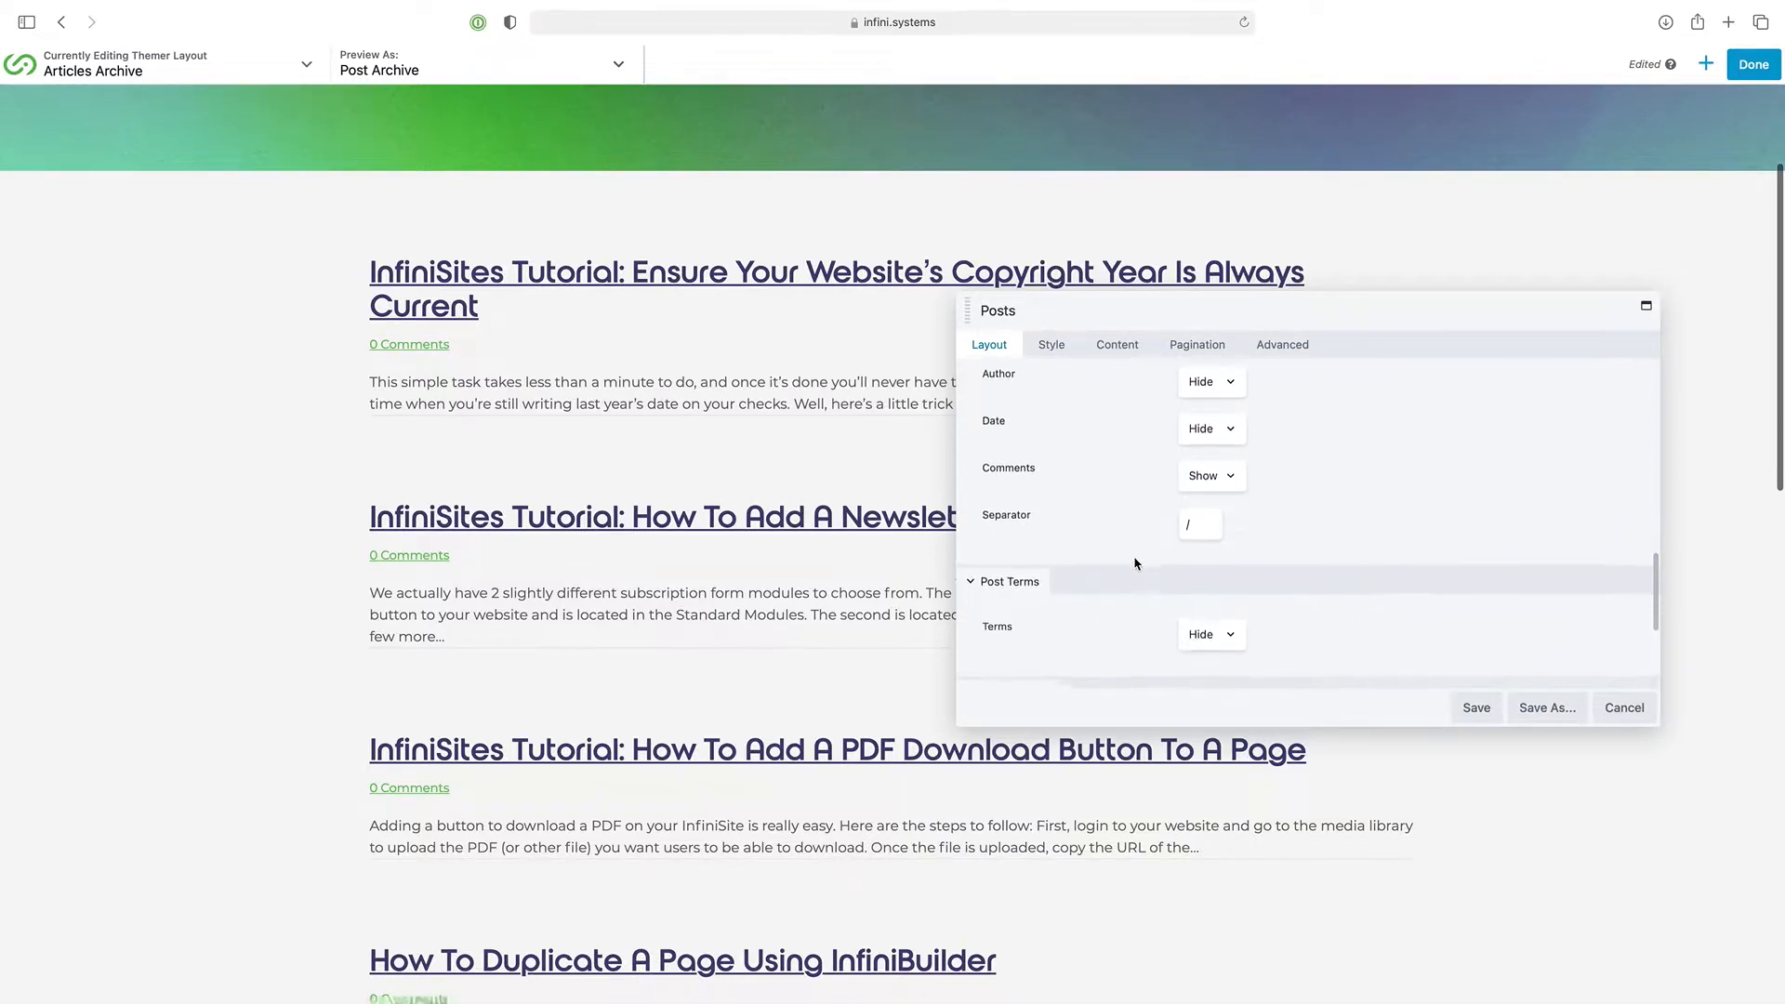
click(1230, 453)
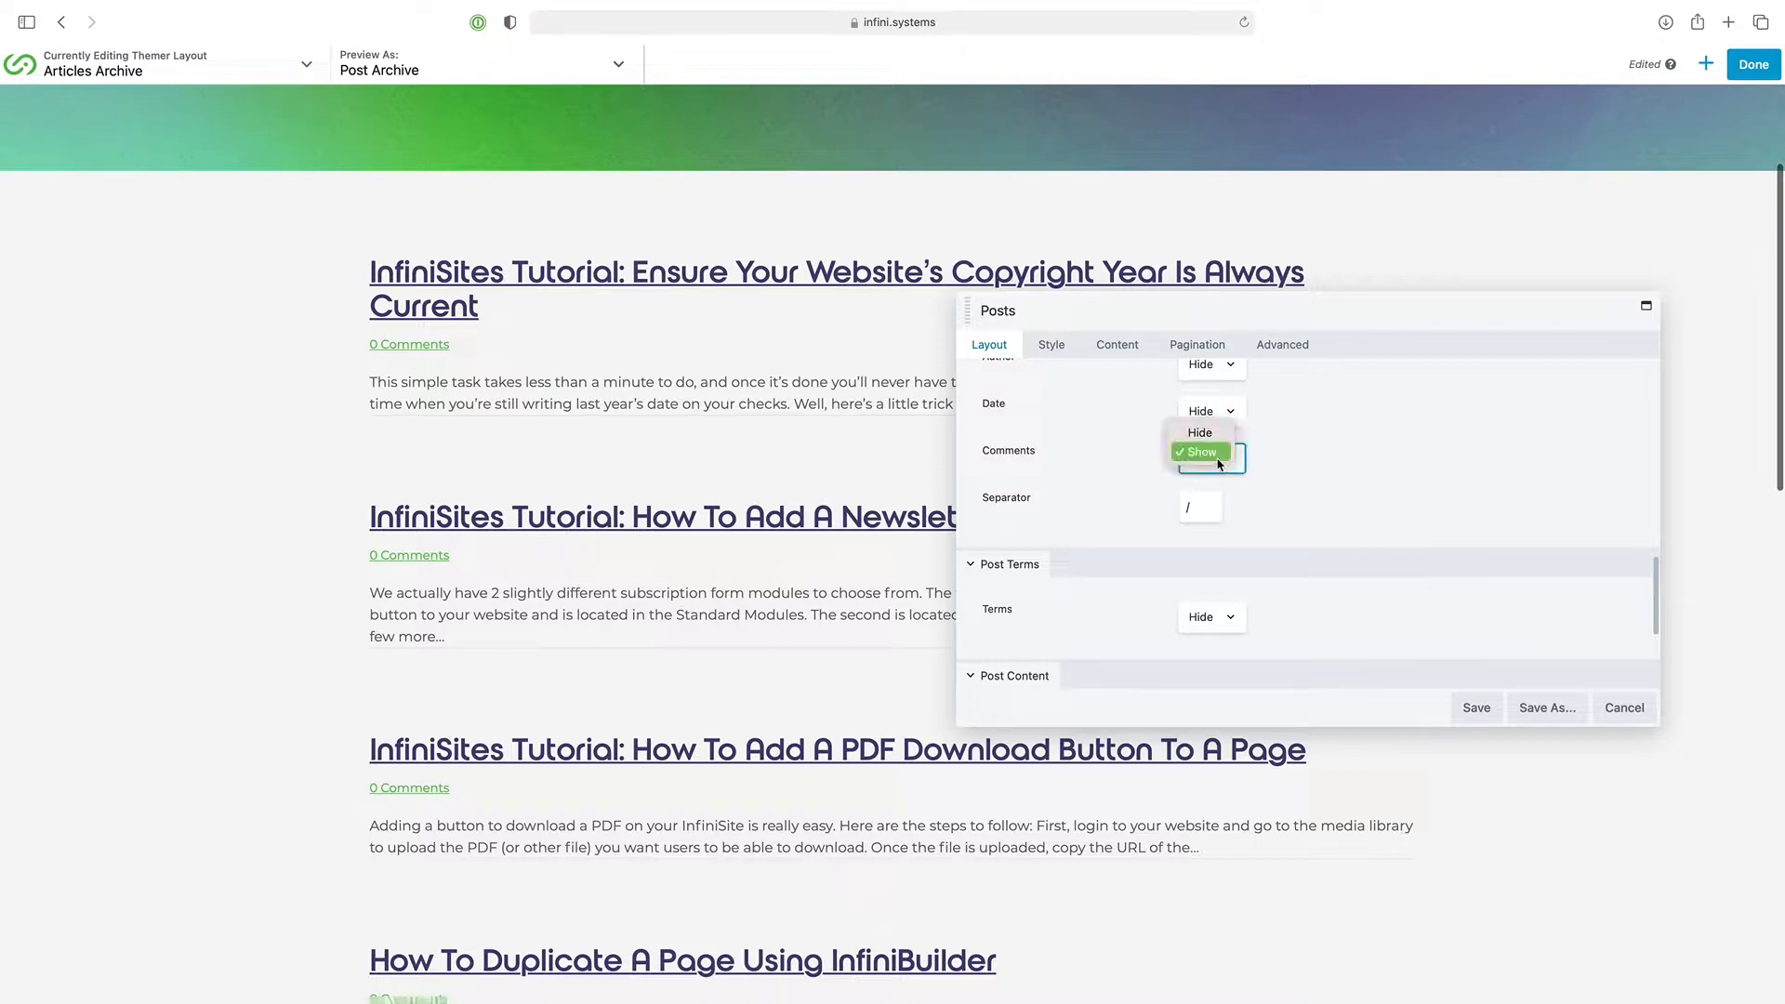
click(1199, 430)
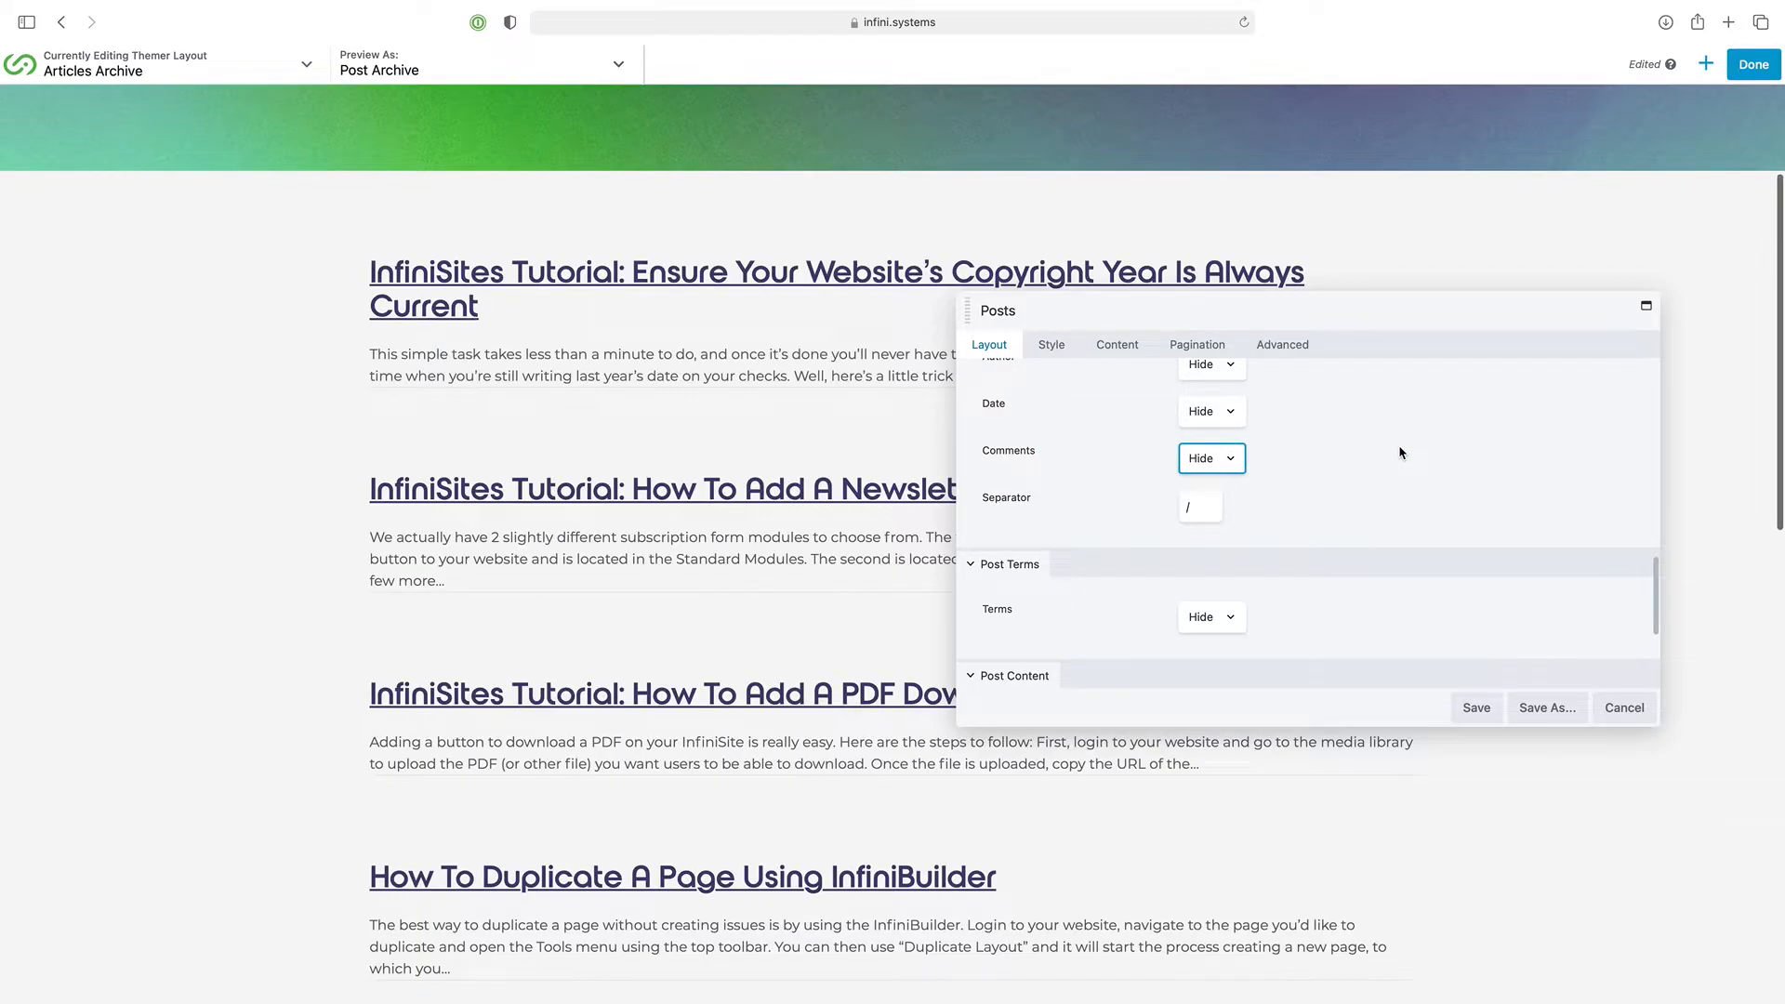
Set Date to Show in the Posts module's post info
click(1230, 418)
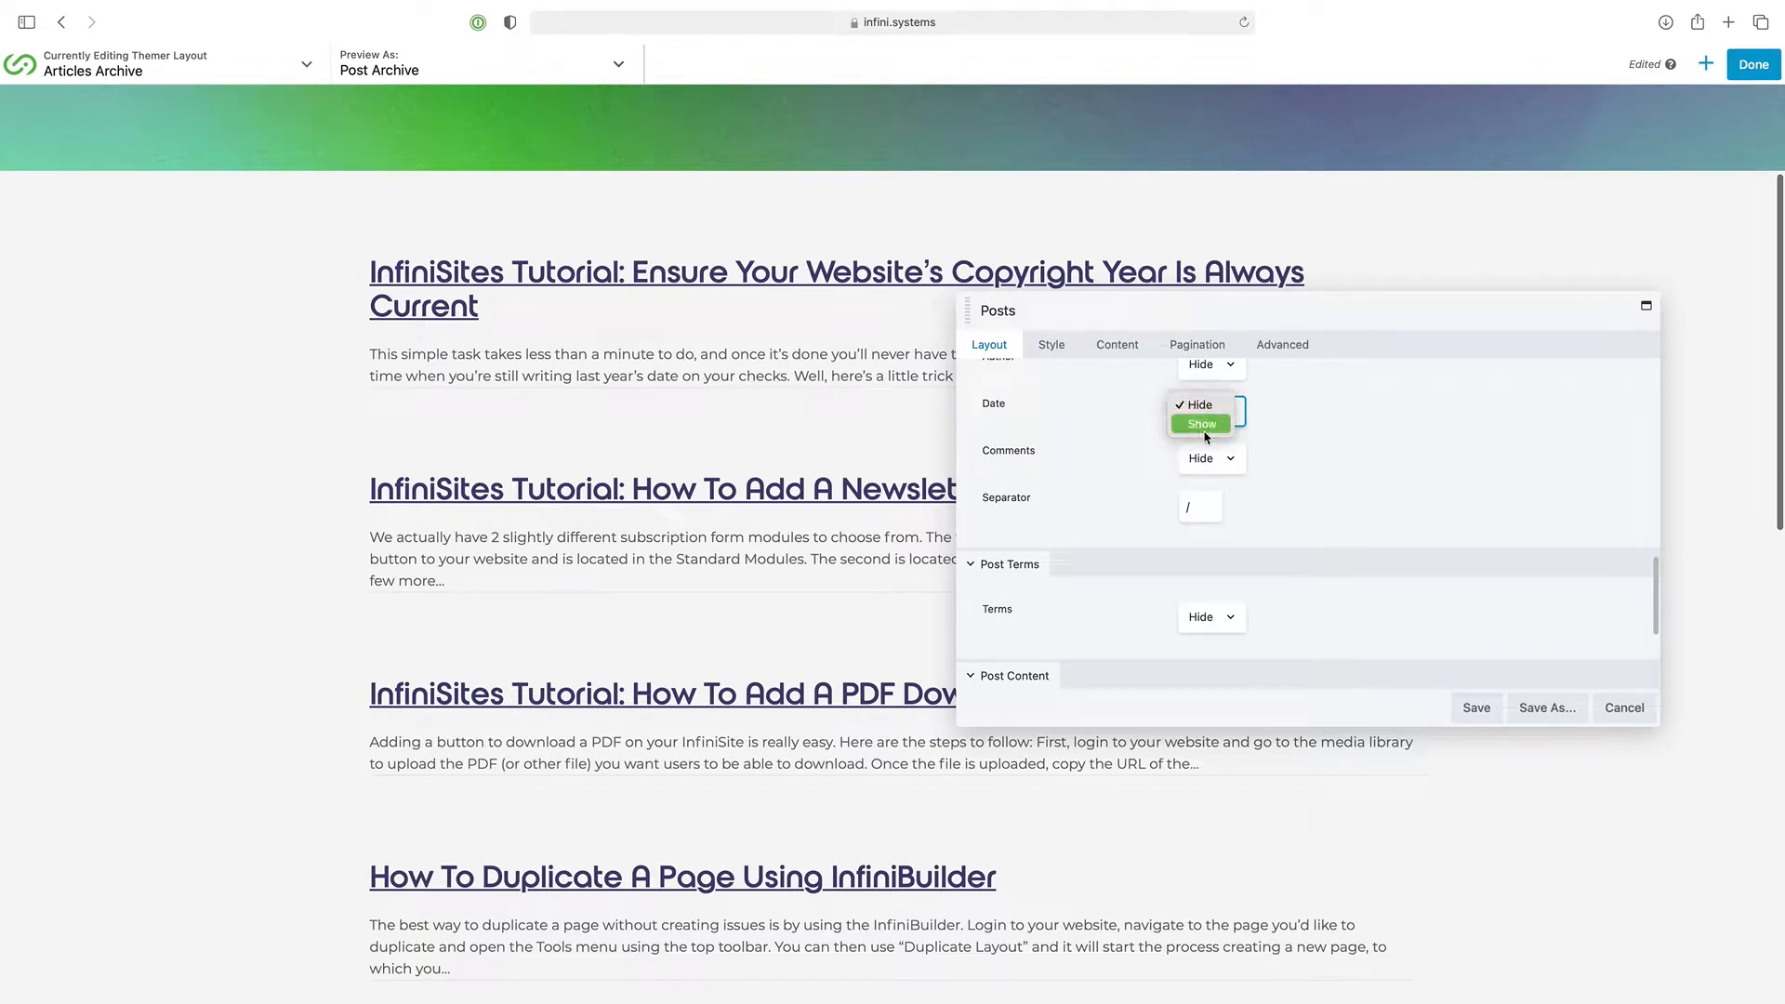
click(1204, 432)
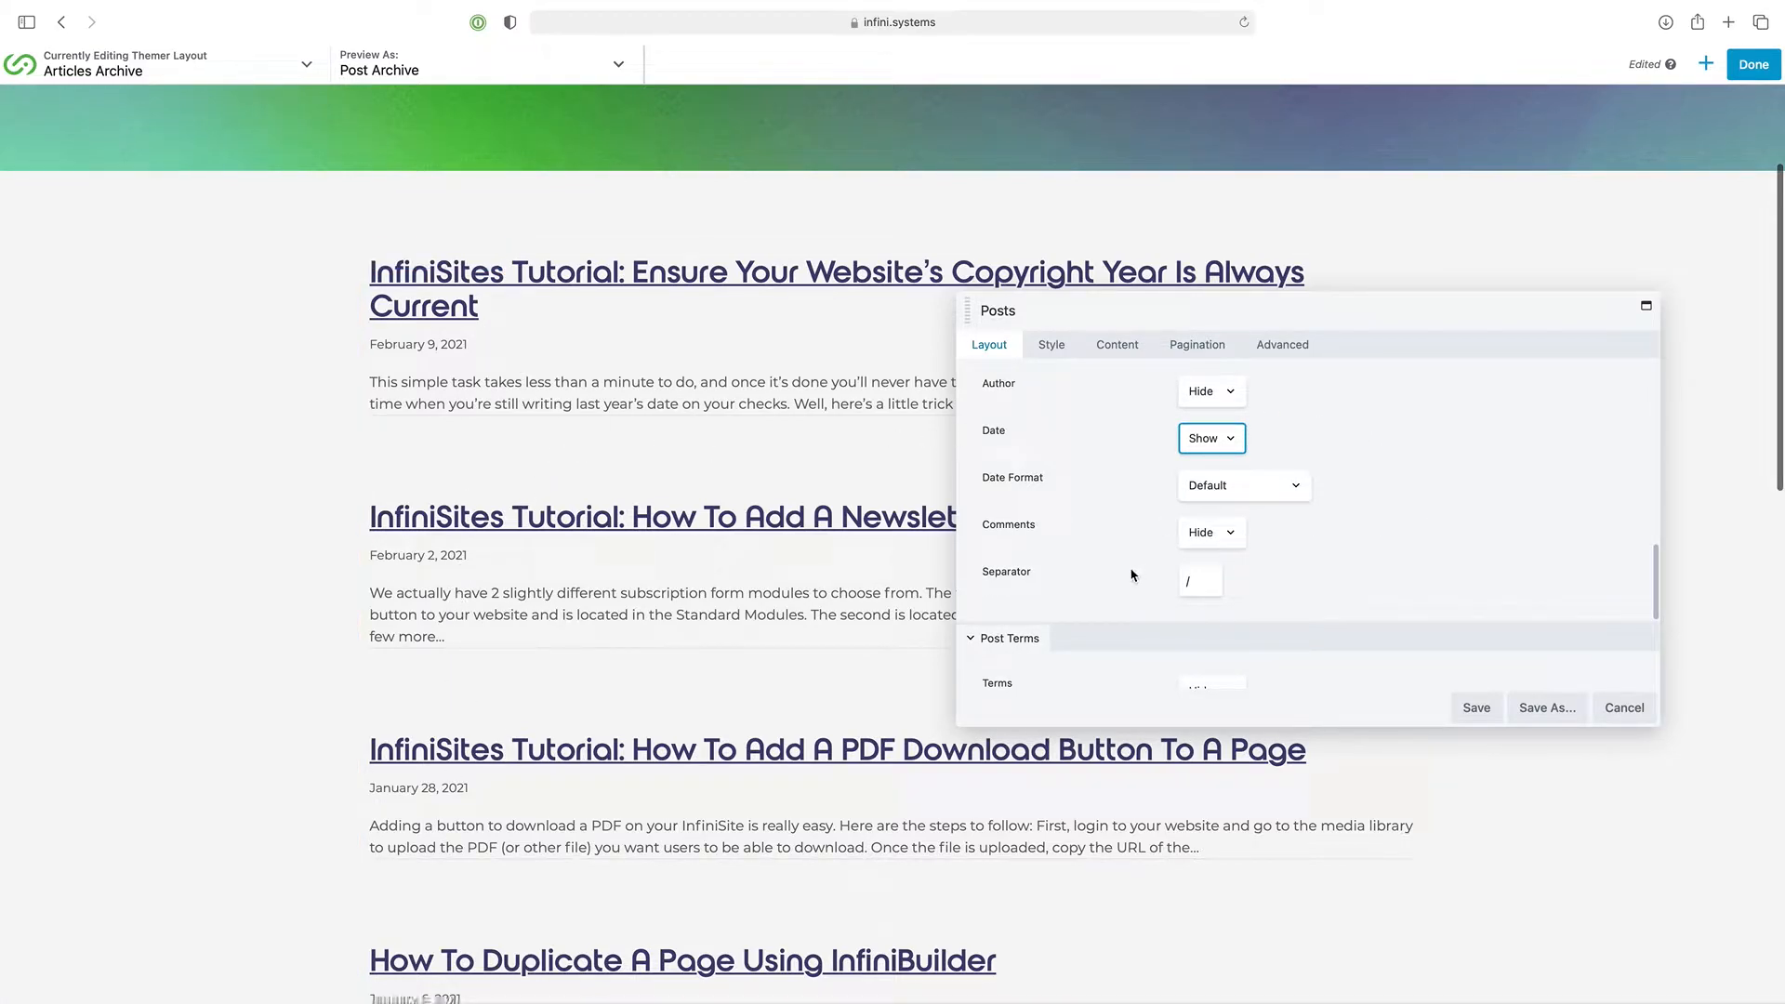
scroll(1274, 577, down, 3)
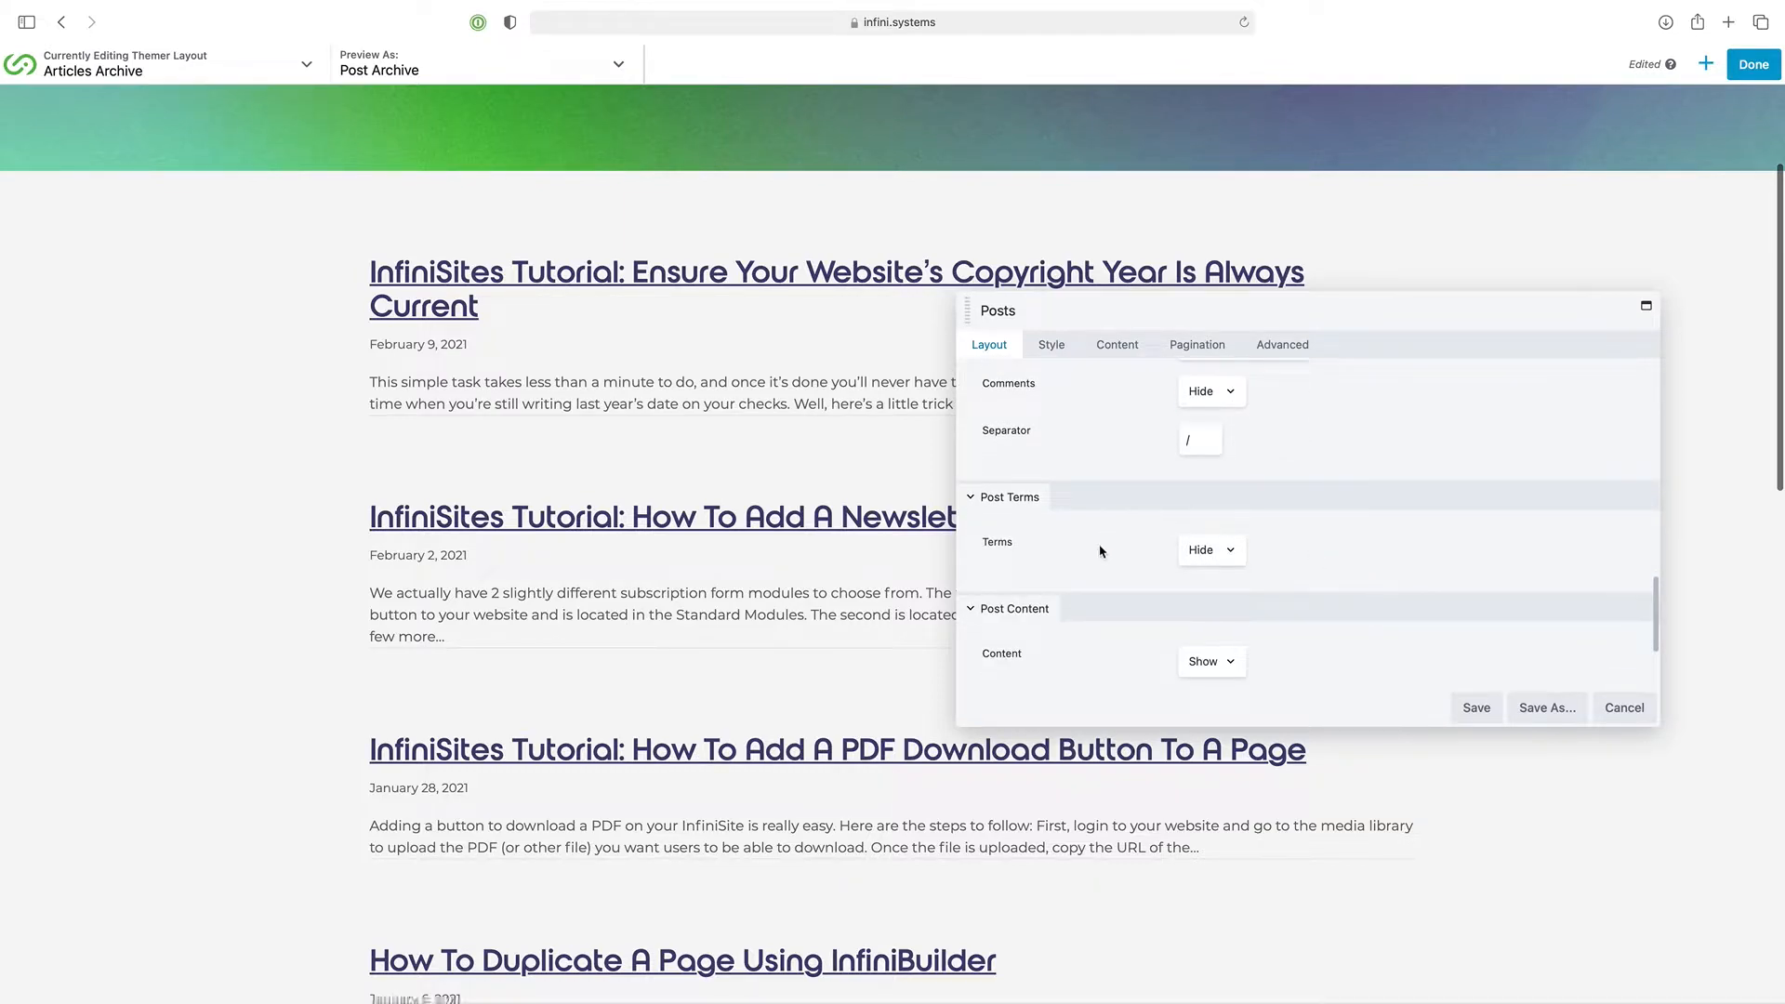
scroll(1100, 556, down, 2)
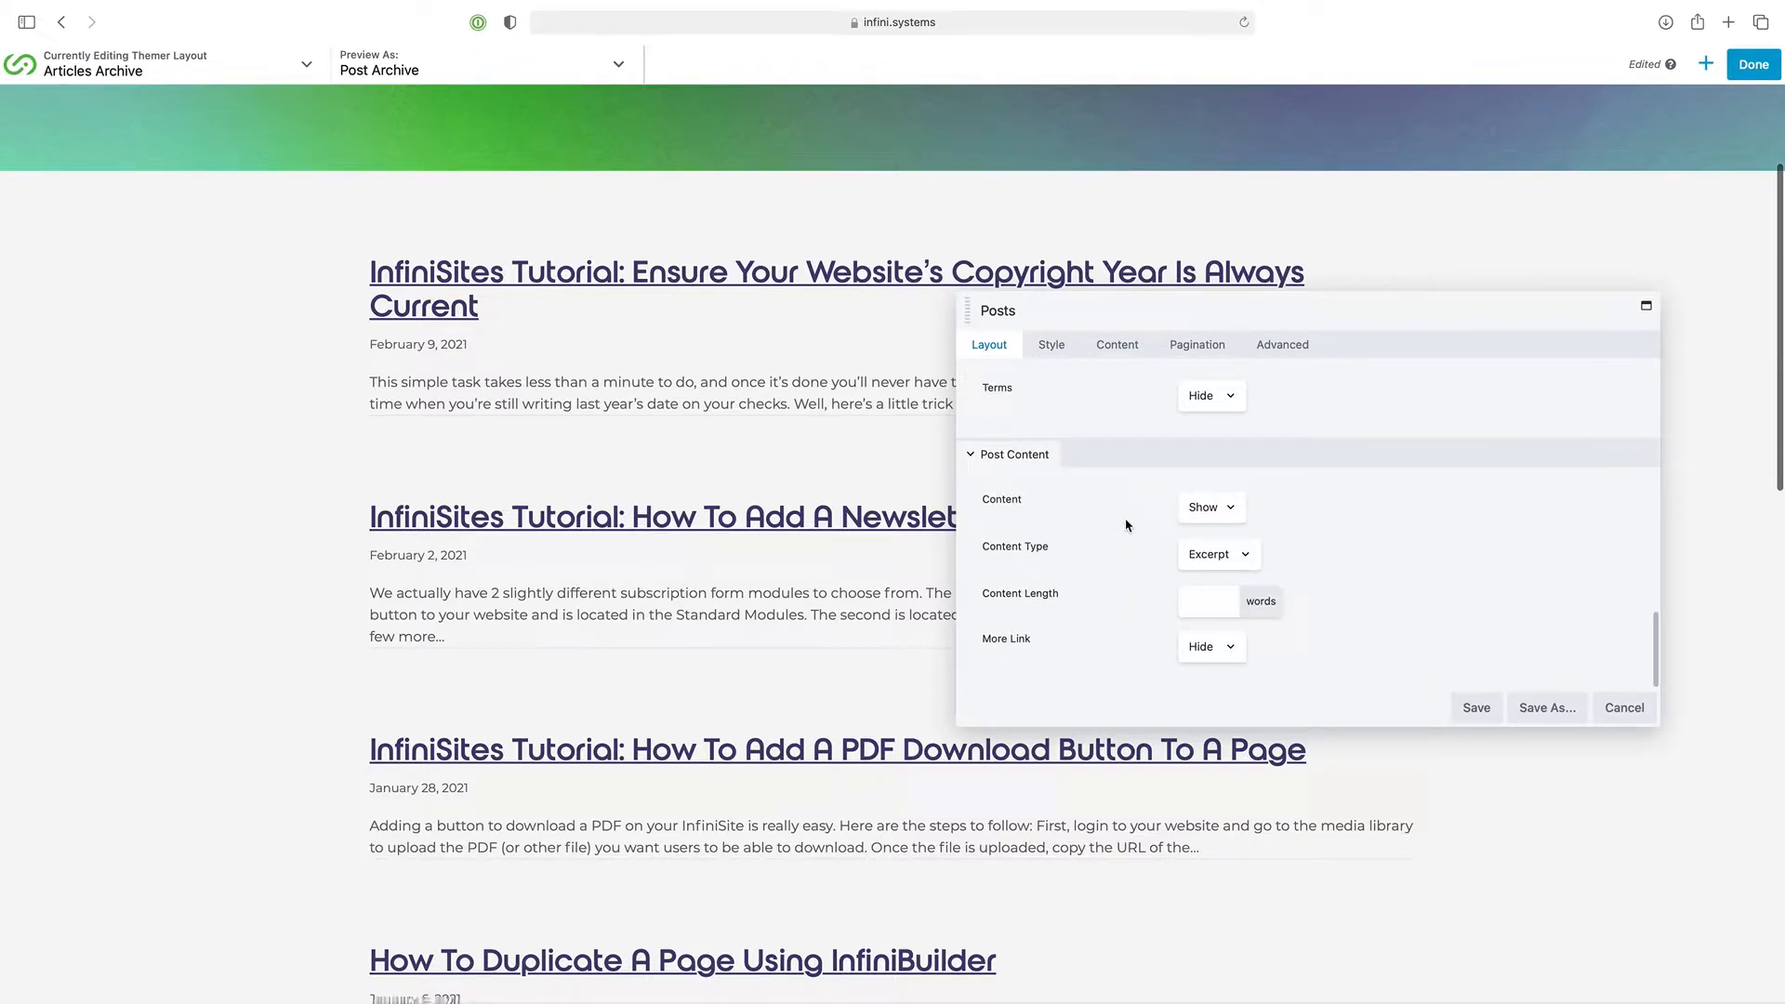
Set Content to Hide in the Posts module's post content and Date to Hide in its post info
click(1232, 510)
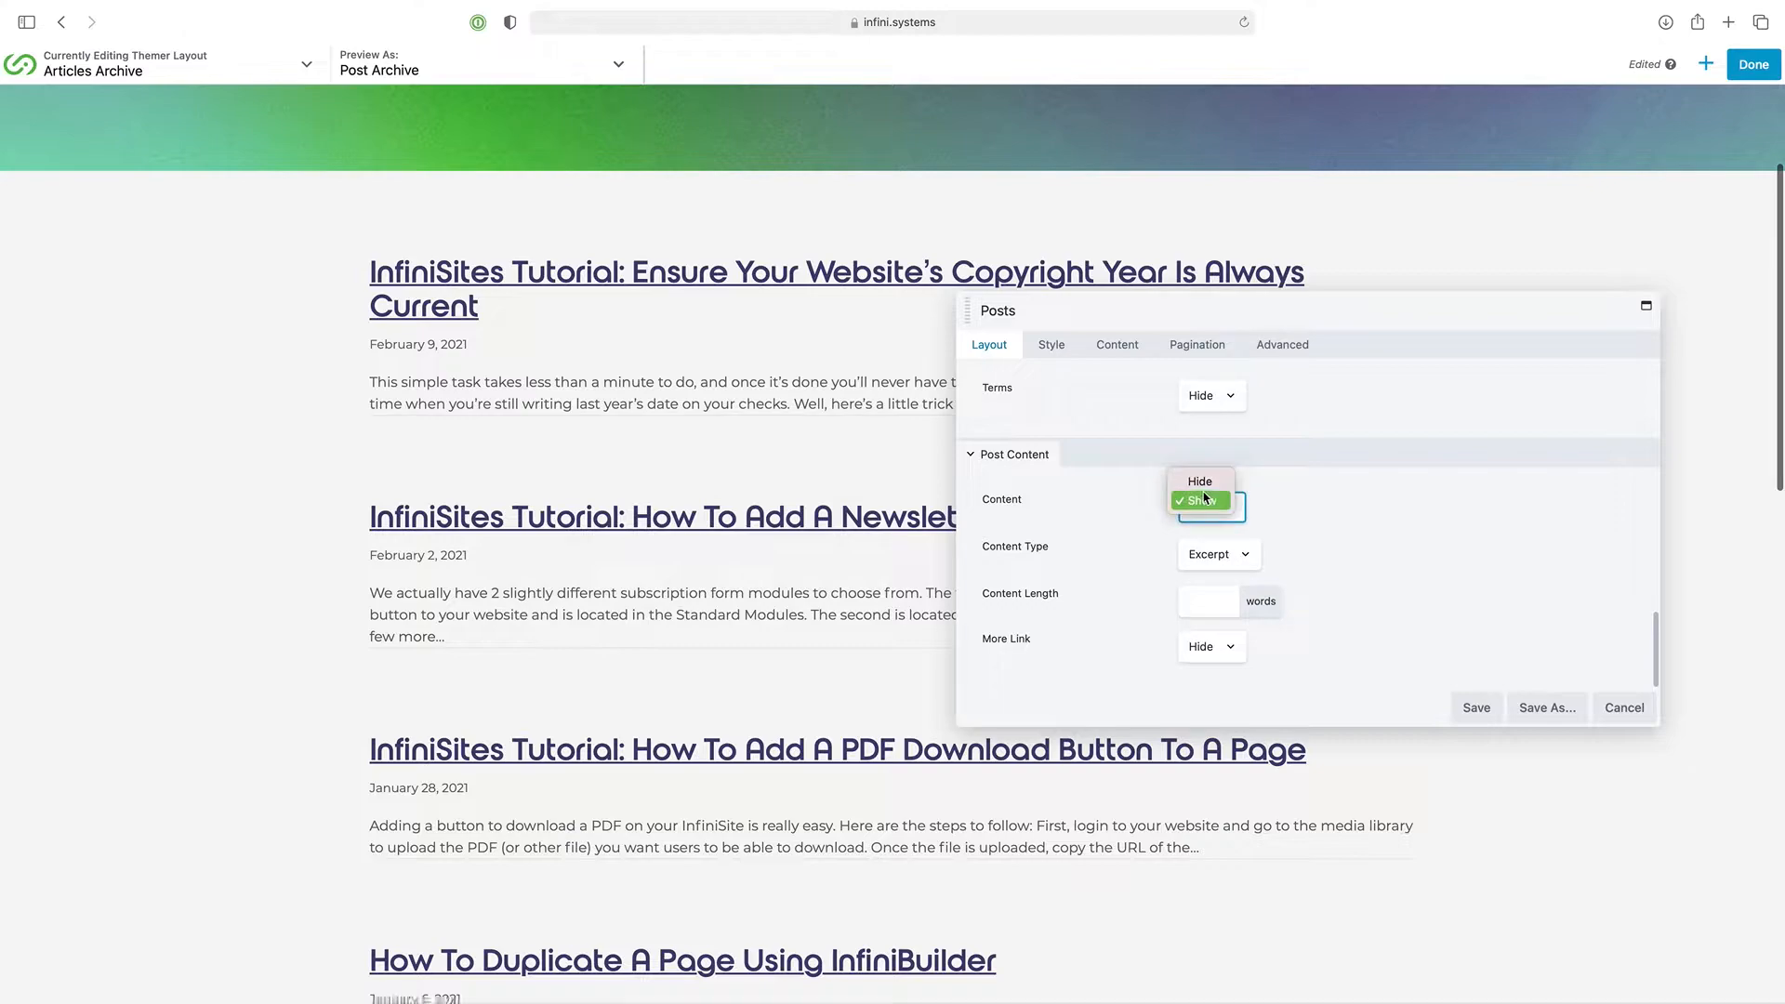
click(1200, 482)
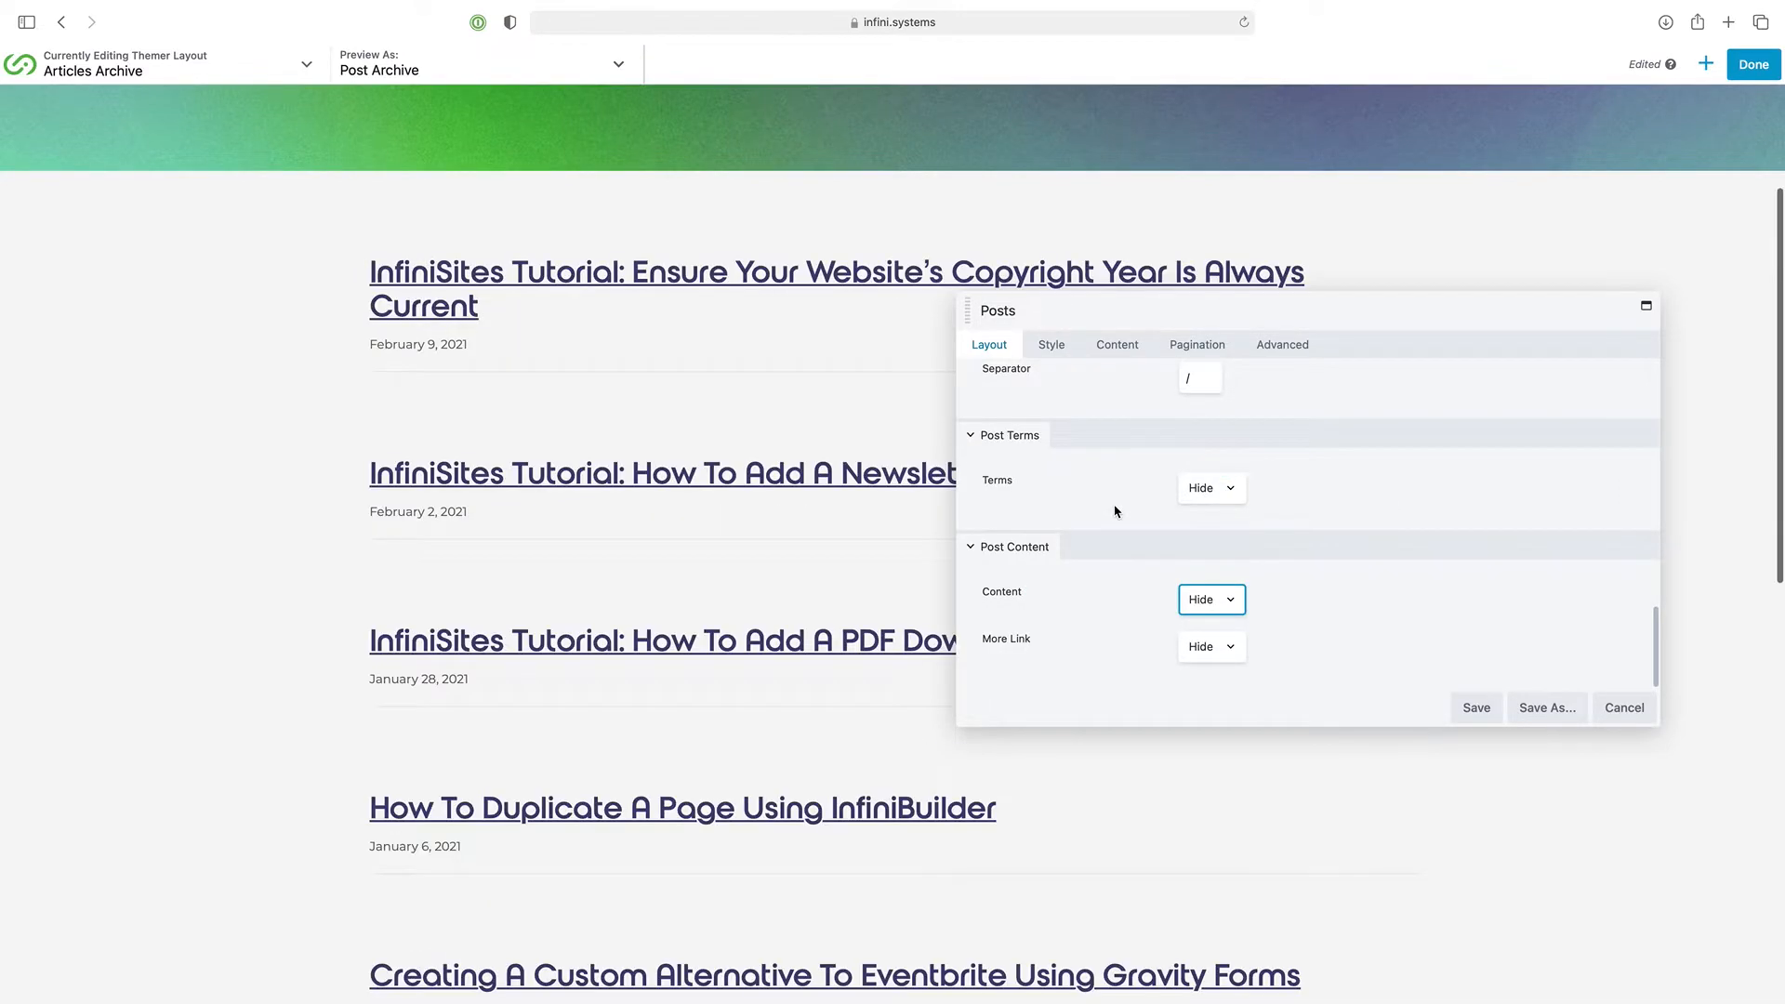
scroll(1148, 470, up, 3)
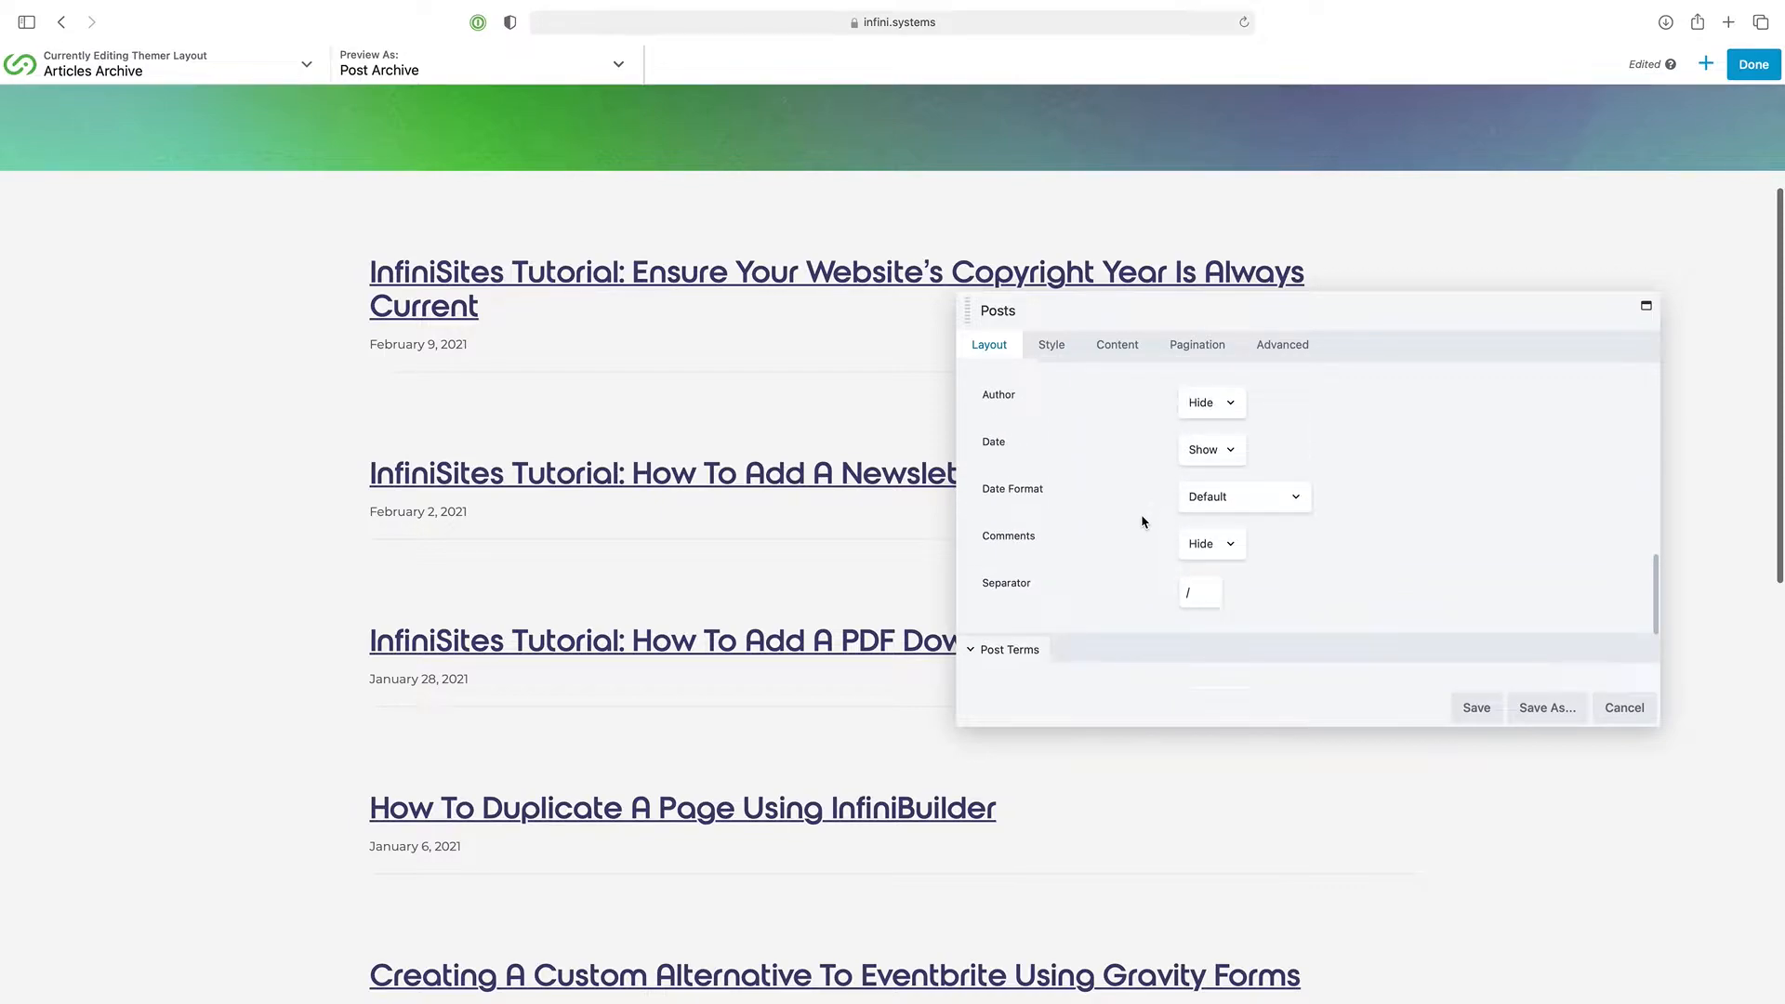
scroll(1144, 522, up, 1)
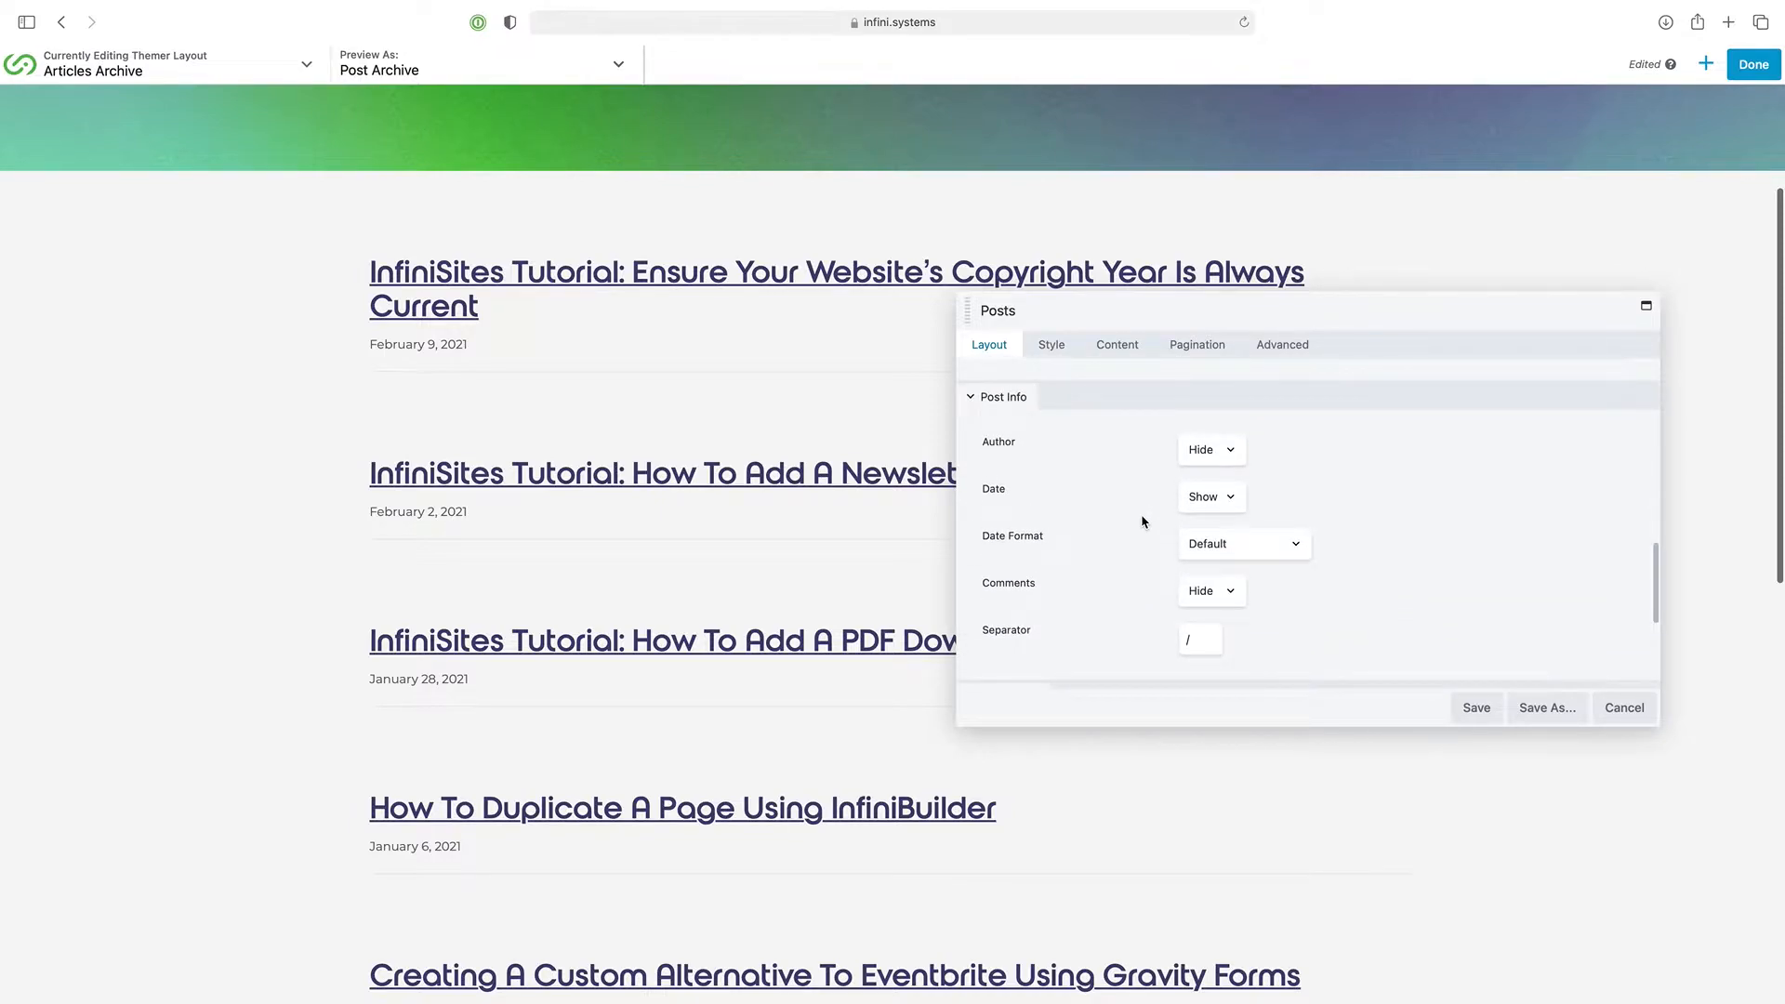
click(1220, 498)
click(1201, 468)
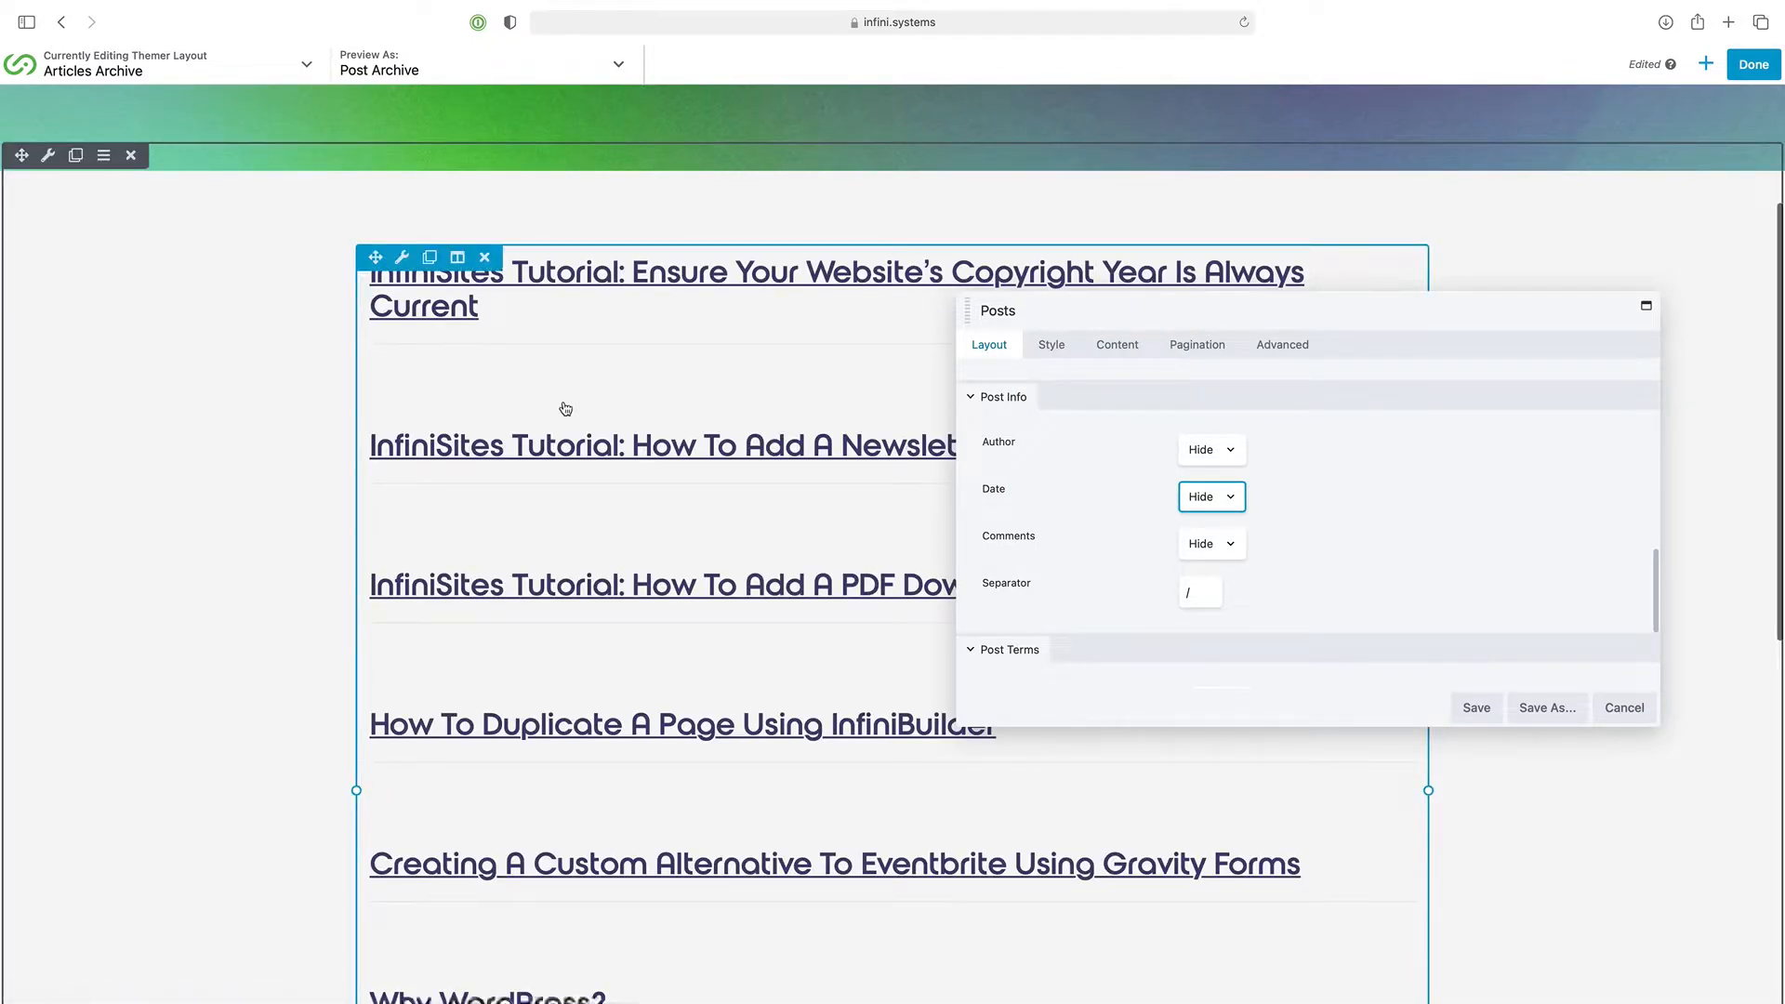
Reduce the Post Spacing of the list layout to 10 px
scroll(1068, 499, up, 5)
scroll(1067, 498, up, 4)
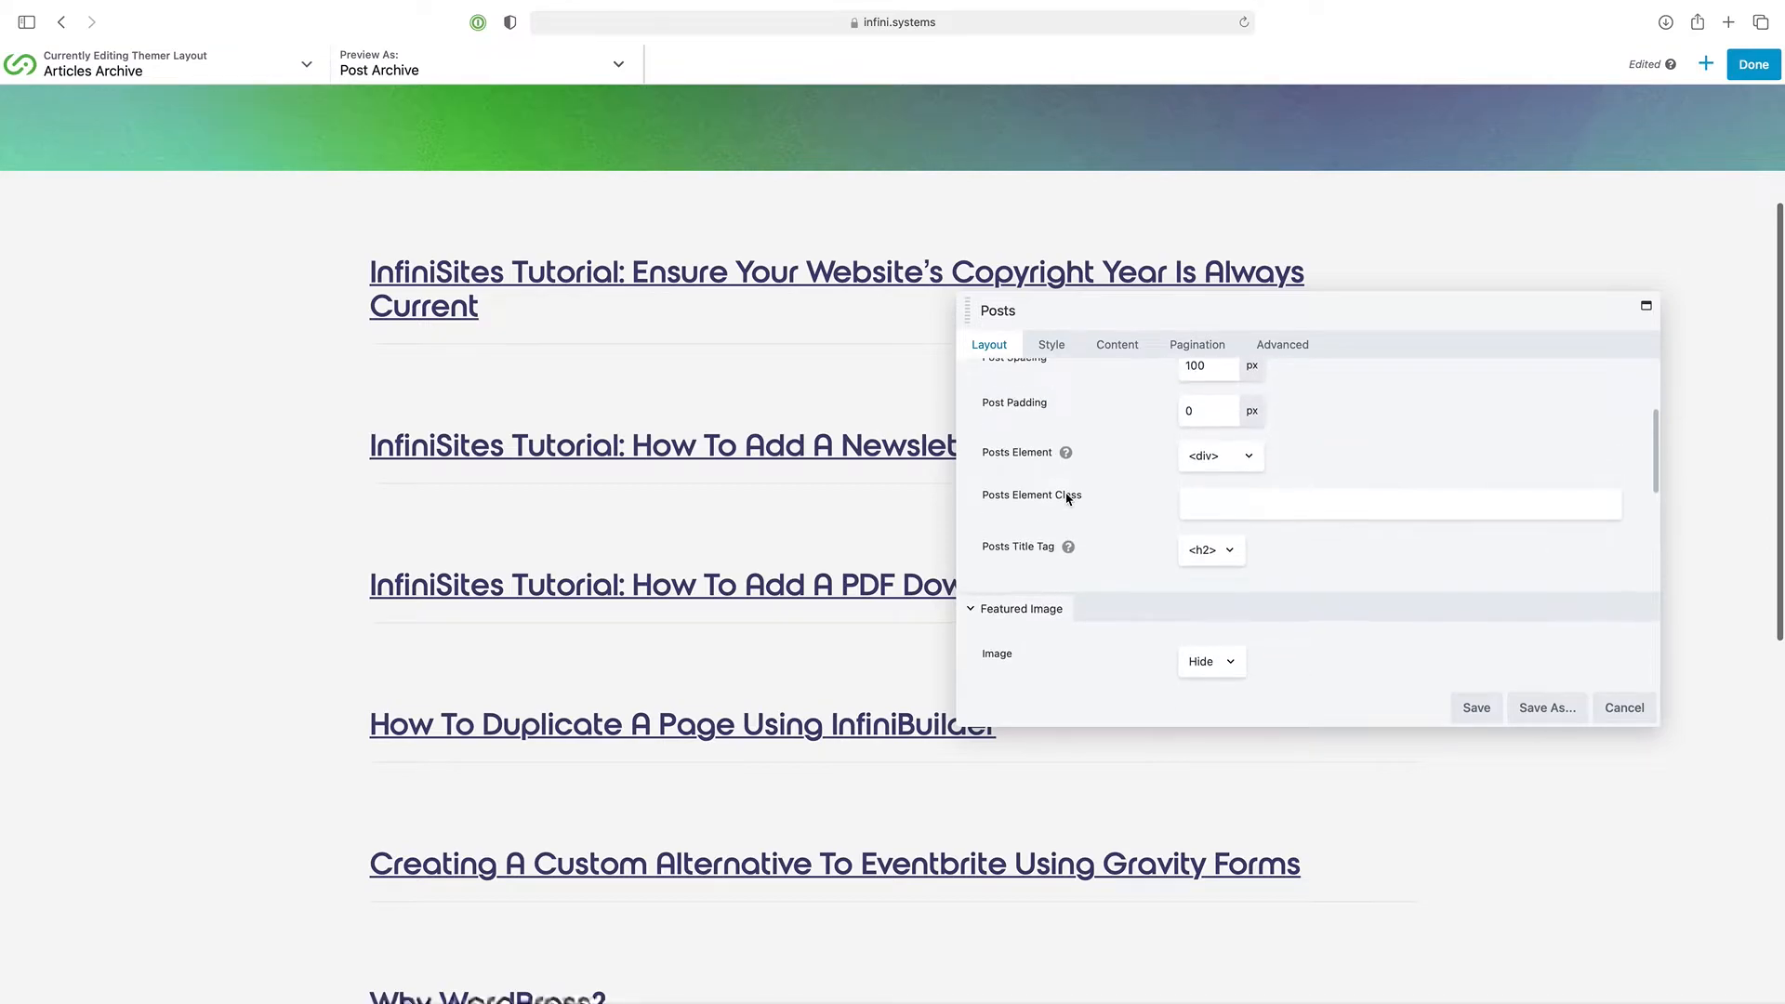
click(1223, 491)
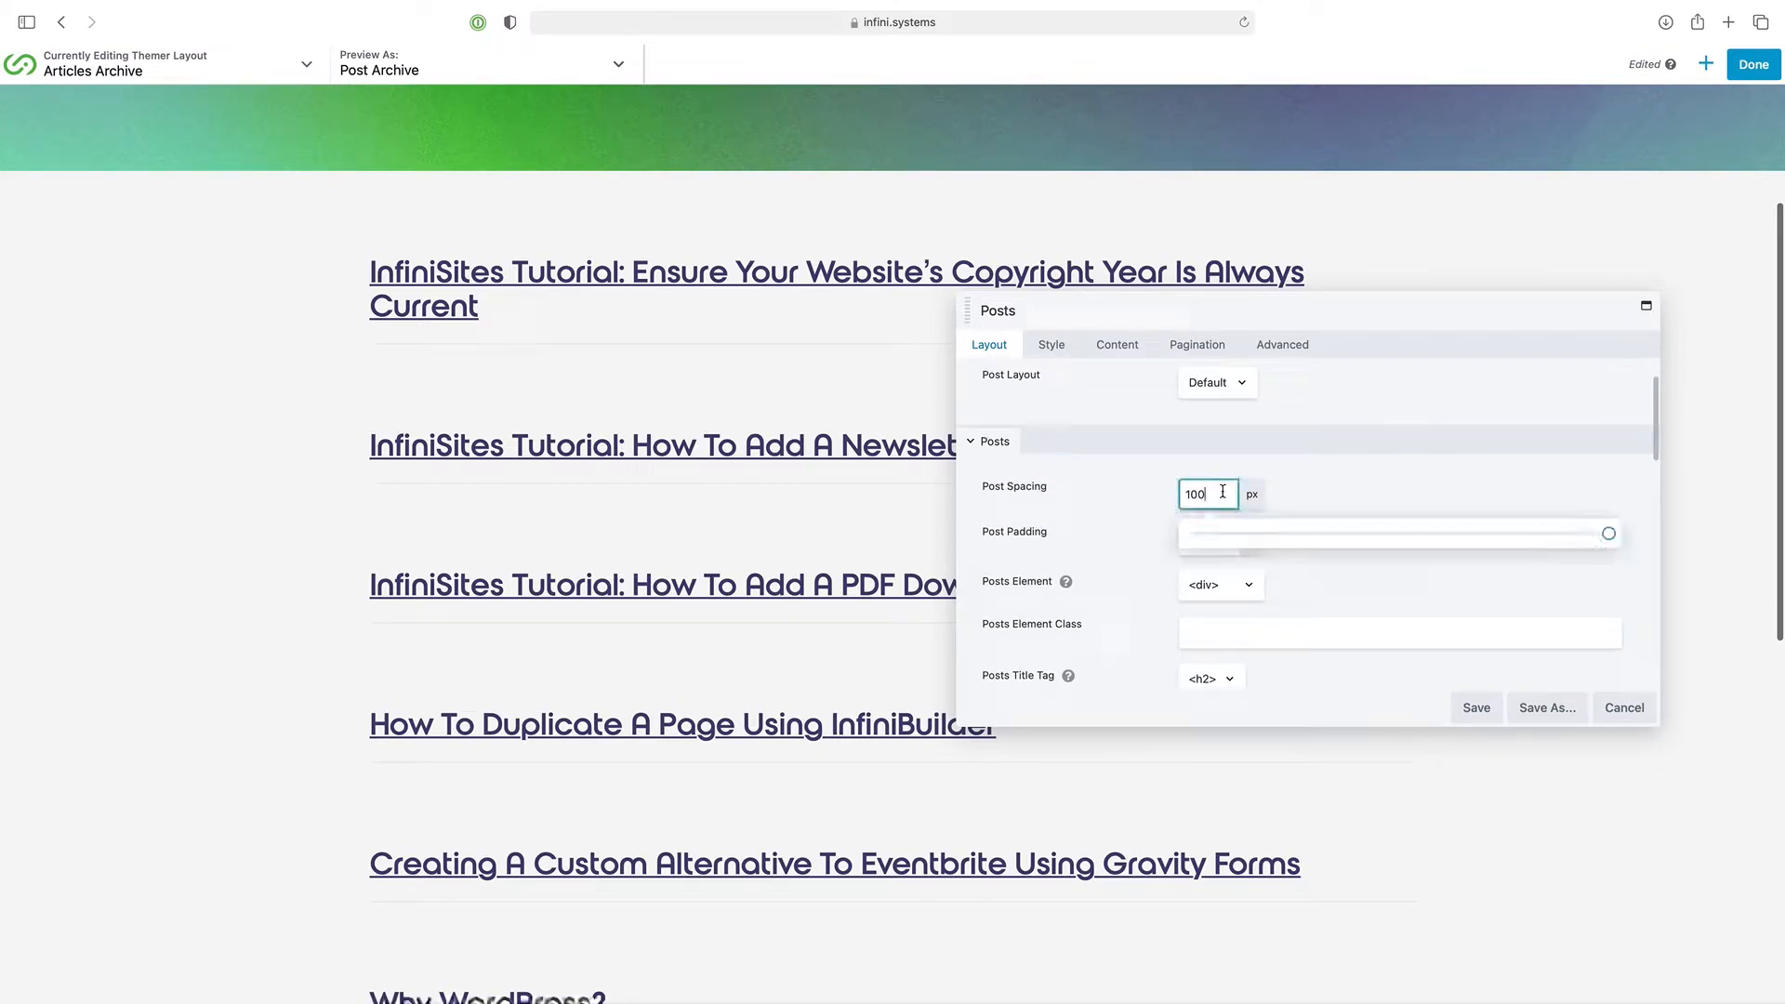
drag(1608, 534, 1235, 542)
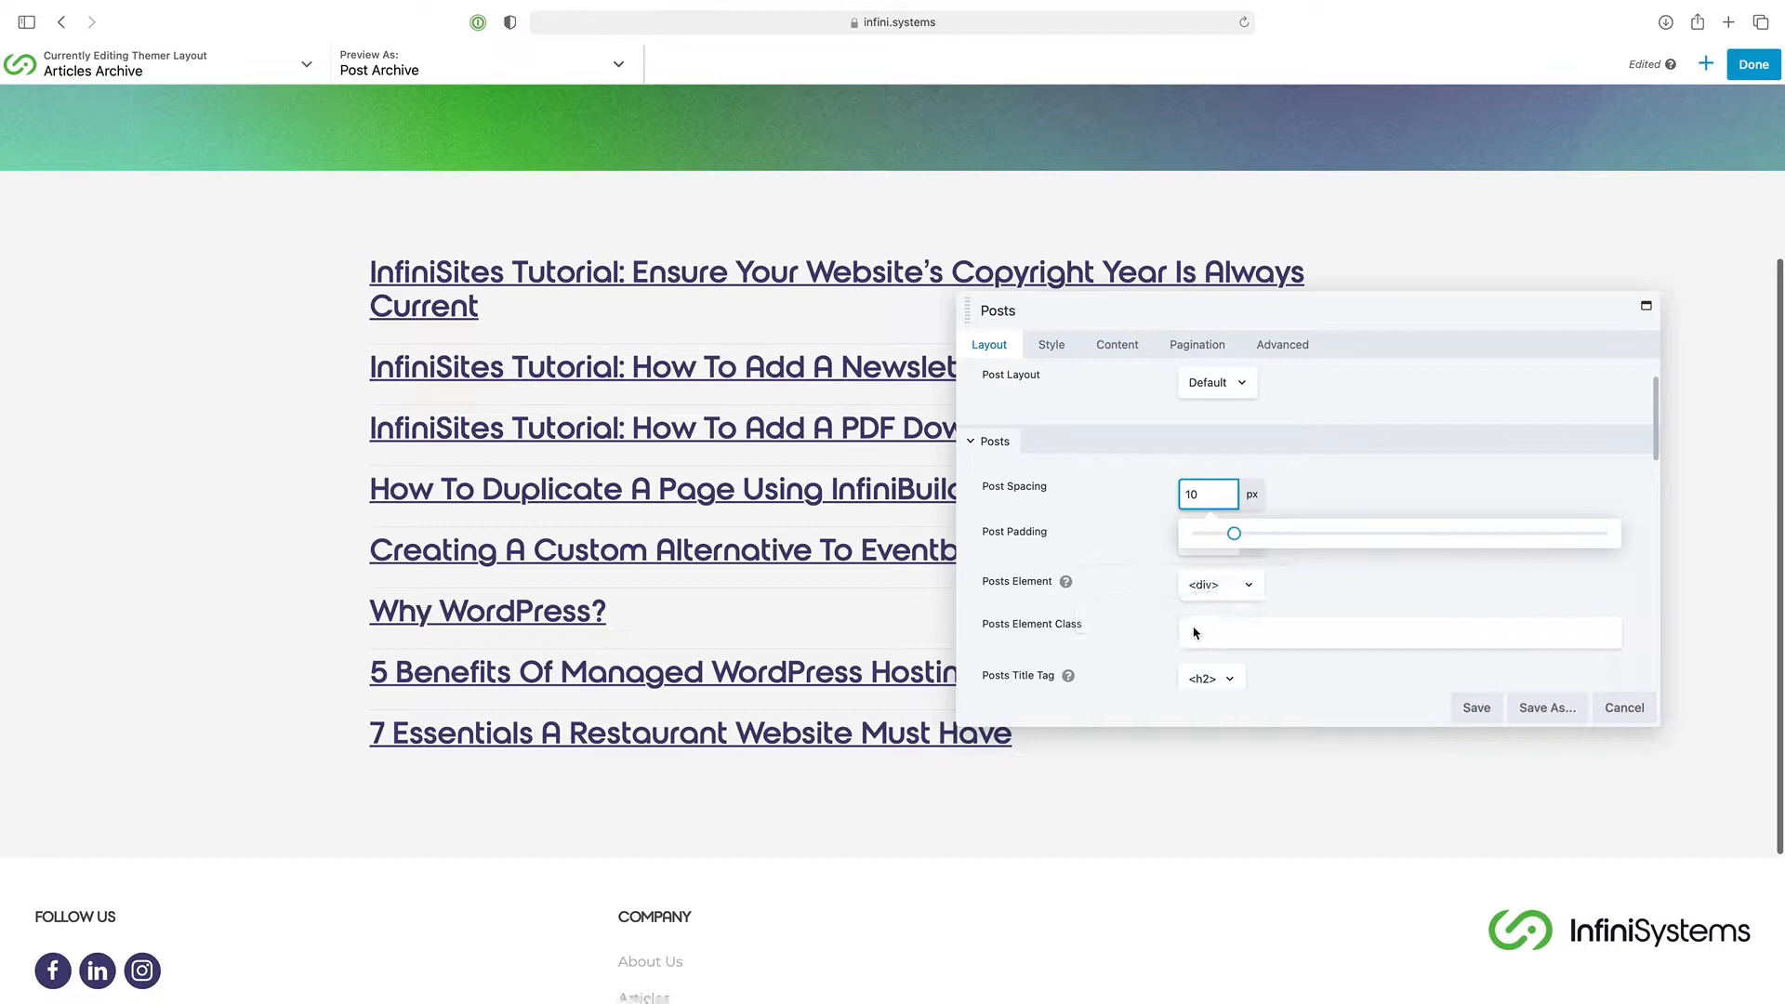
Change the Posts module's layout to Columns
scroll(1136, 440, up, 2)
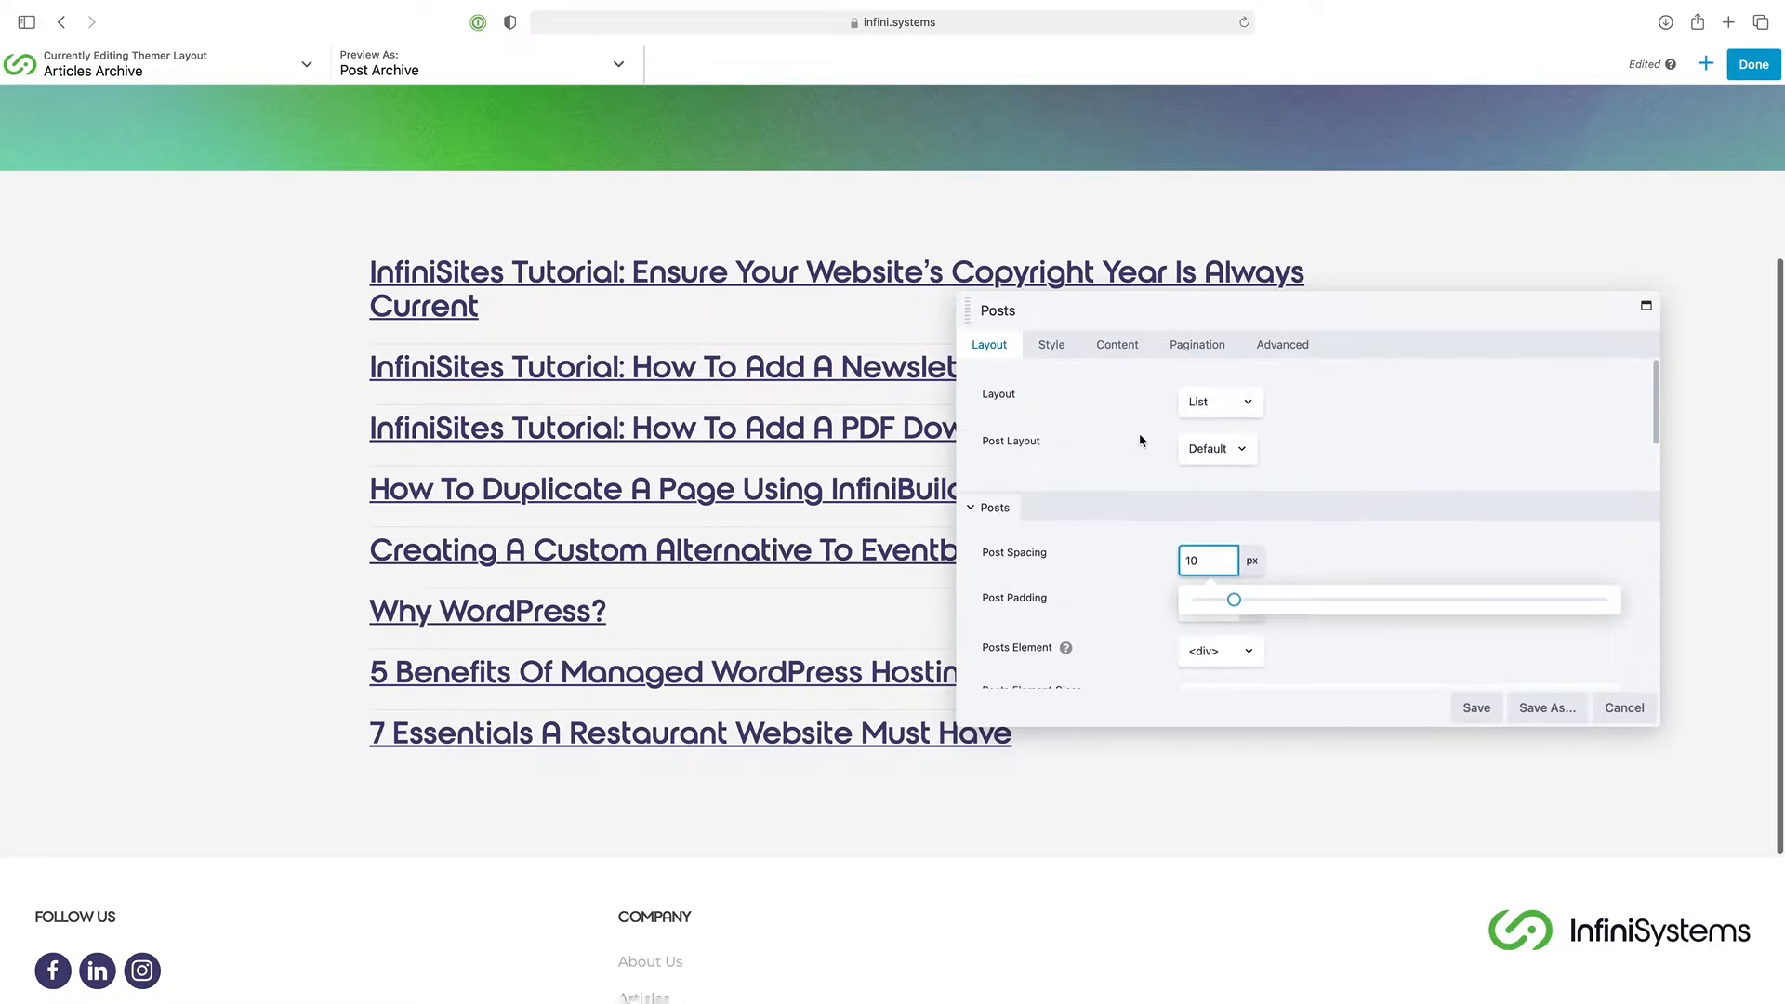
click(1226, 403)
click(1221, 339)
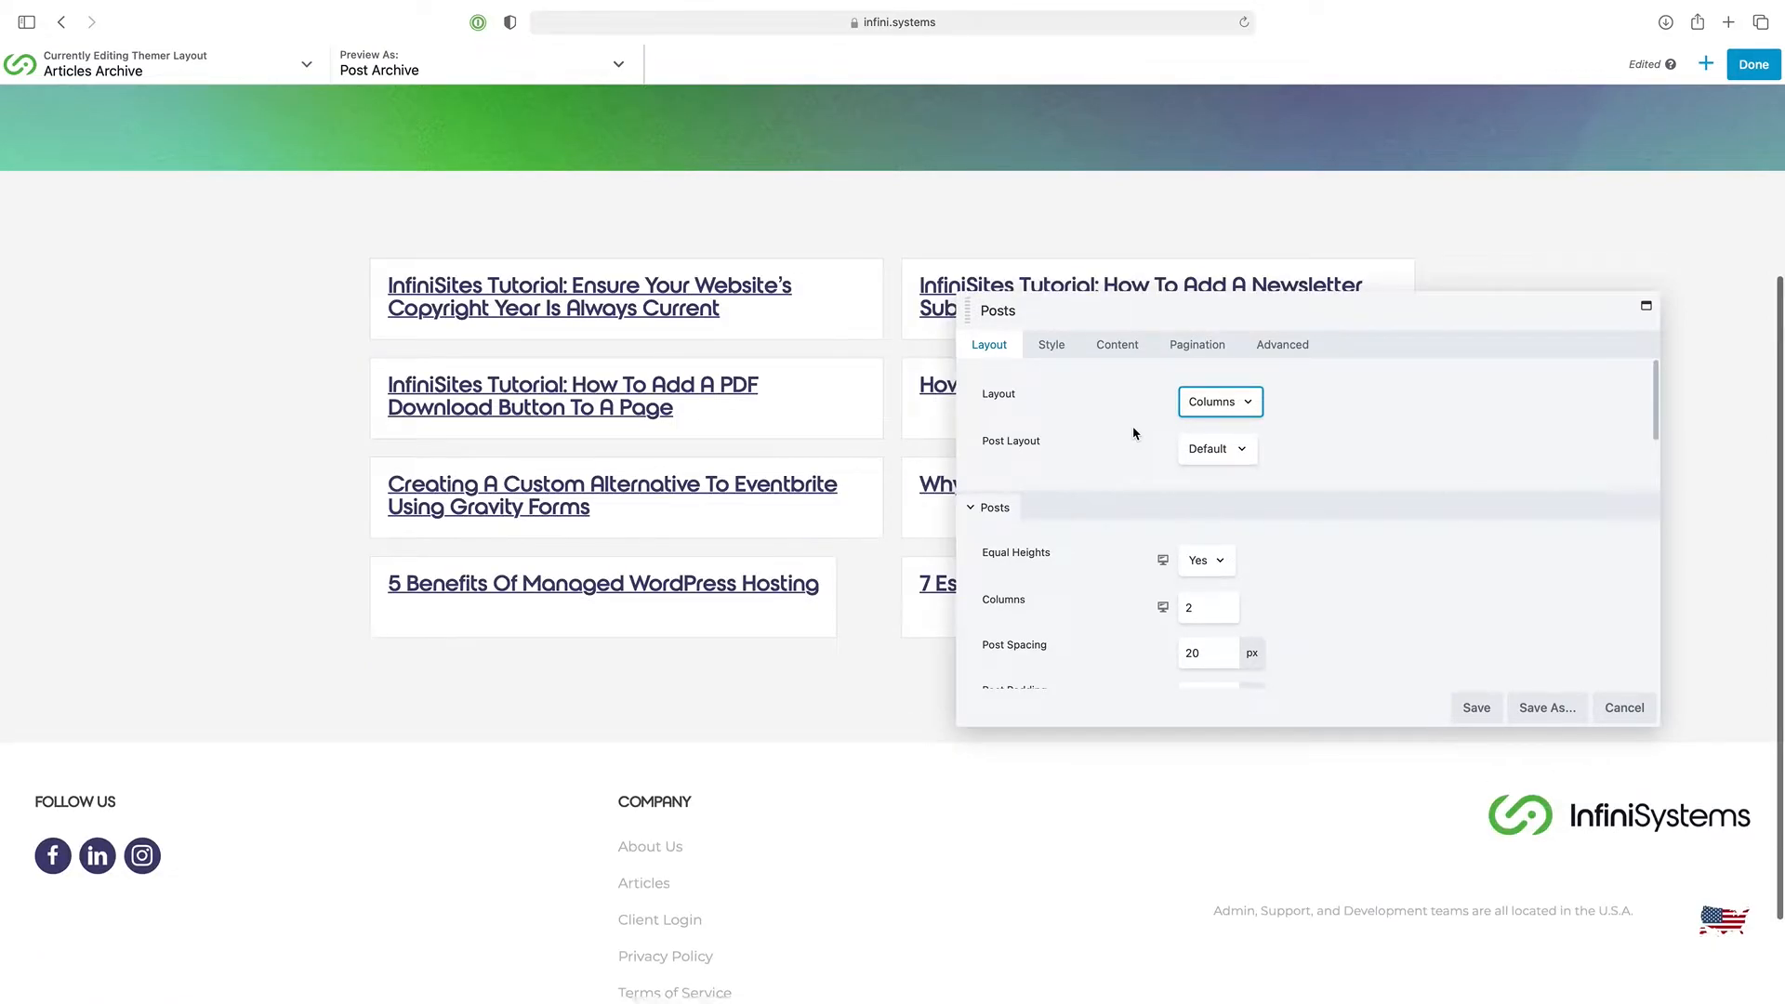
Increase the Post Spacing of the columns layout to 100 px
scroll(1144, 599, down, 5)
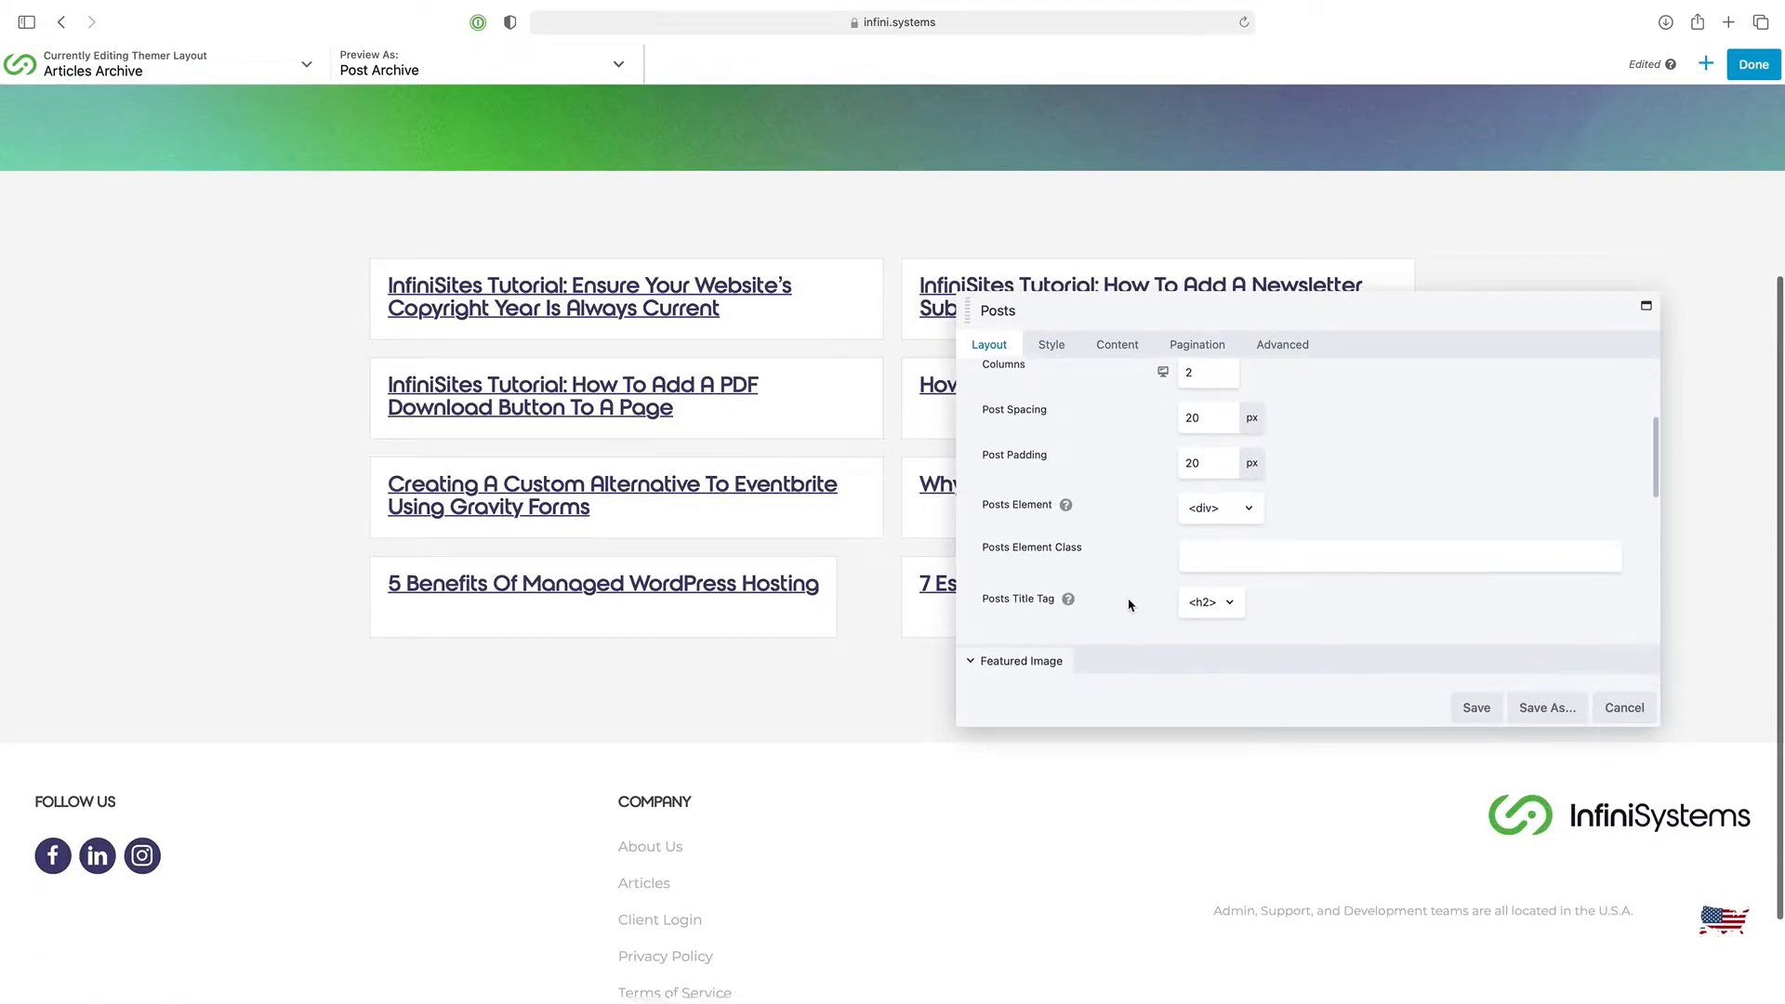
click(1222, 424)
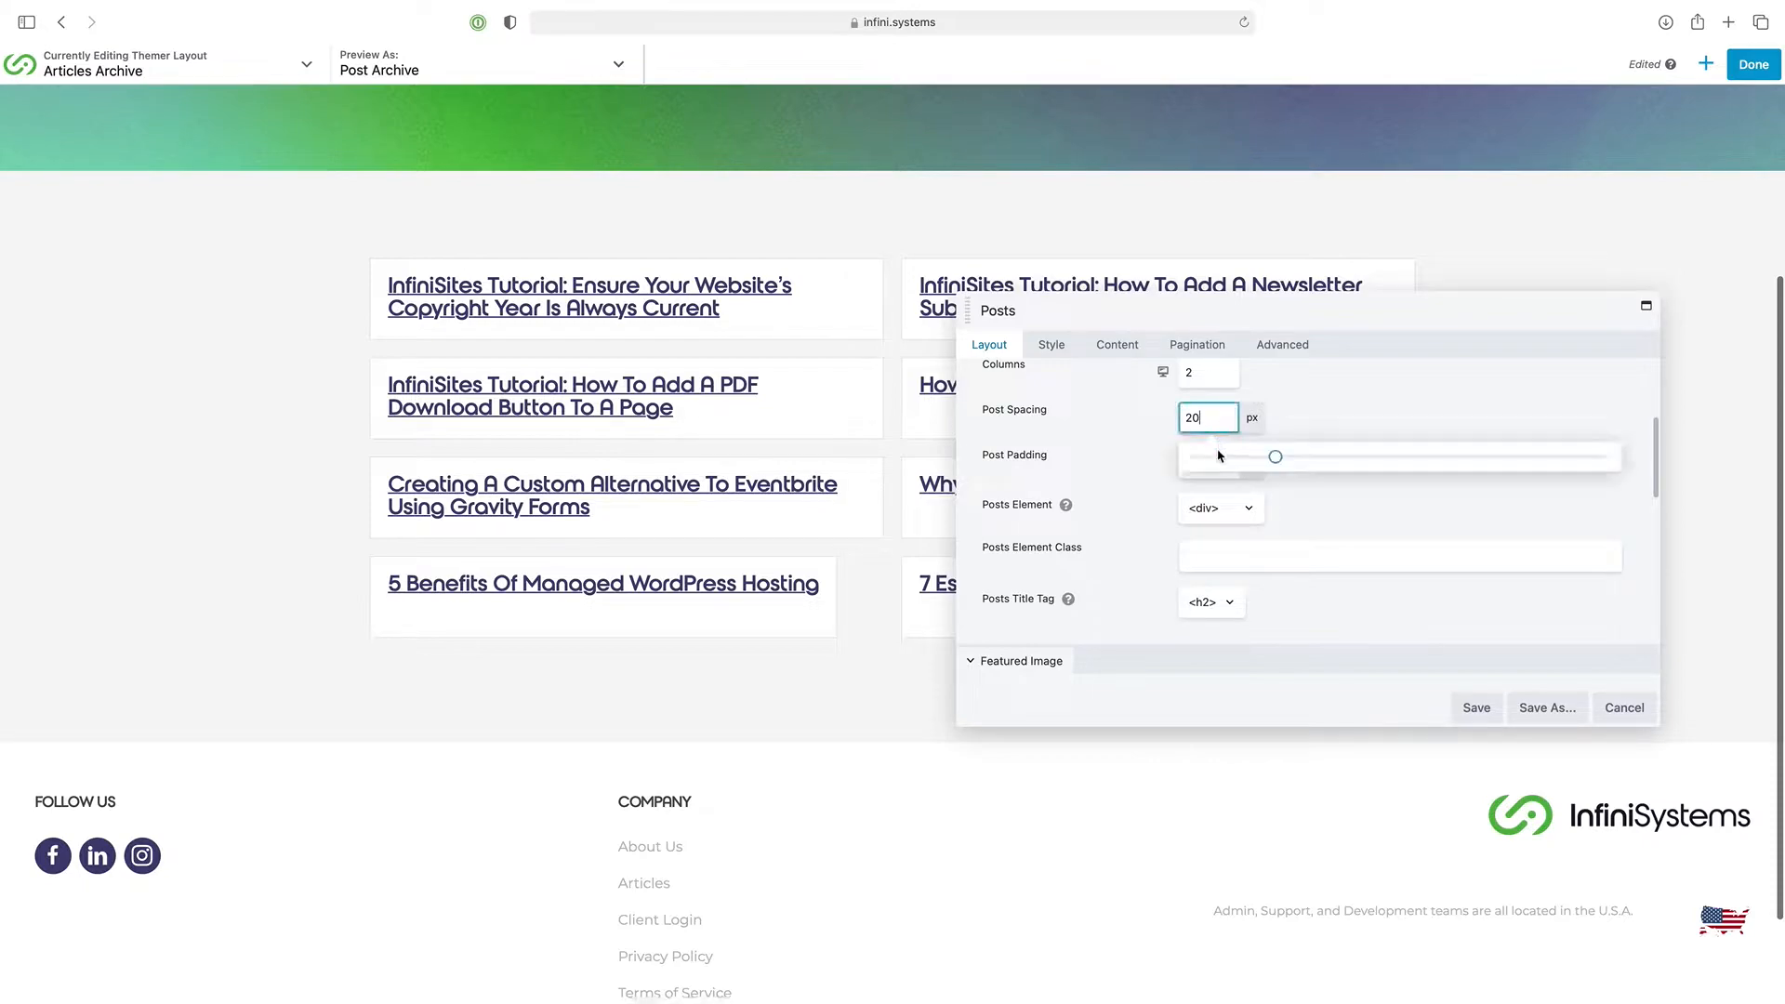
drag(1278, 460, 1616, 450)
click(1432, 415)
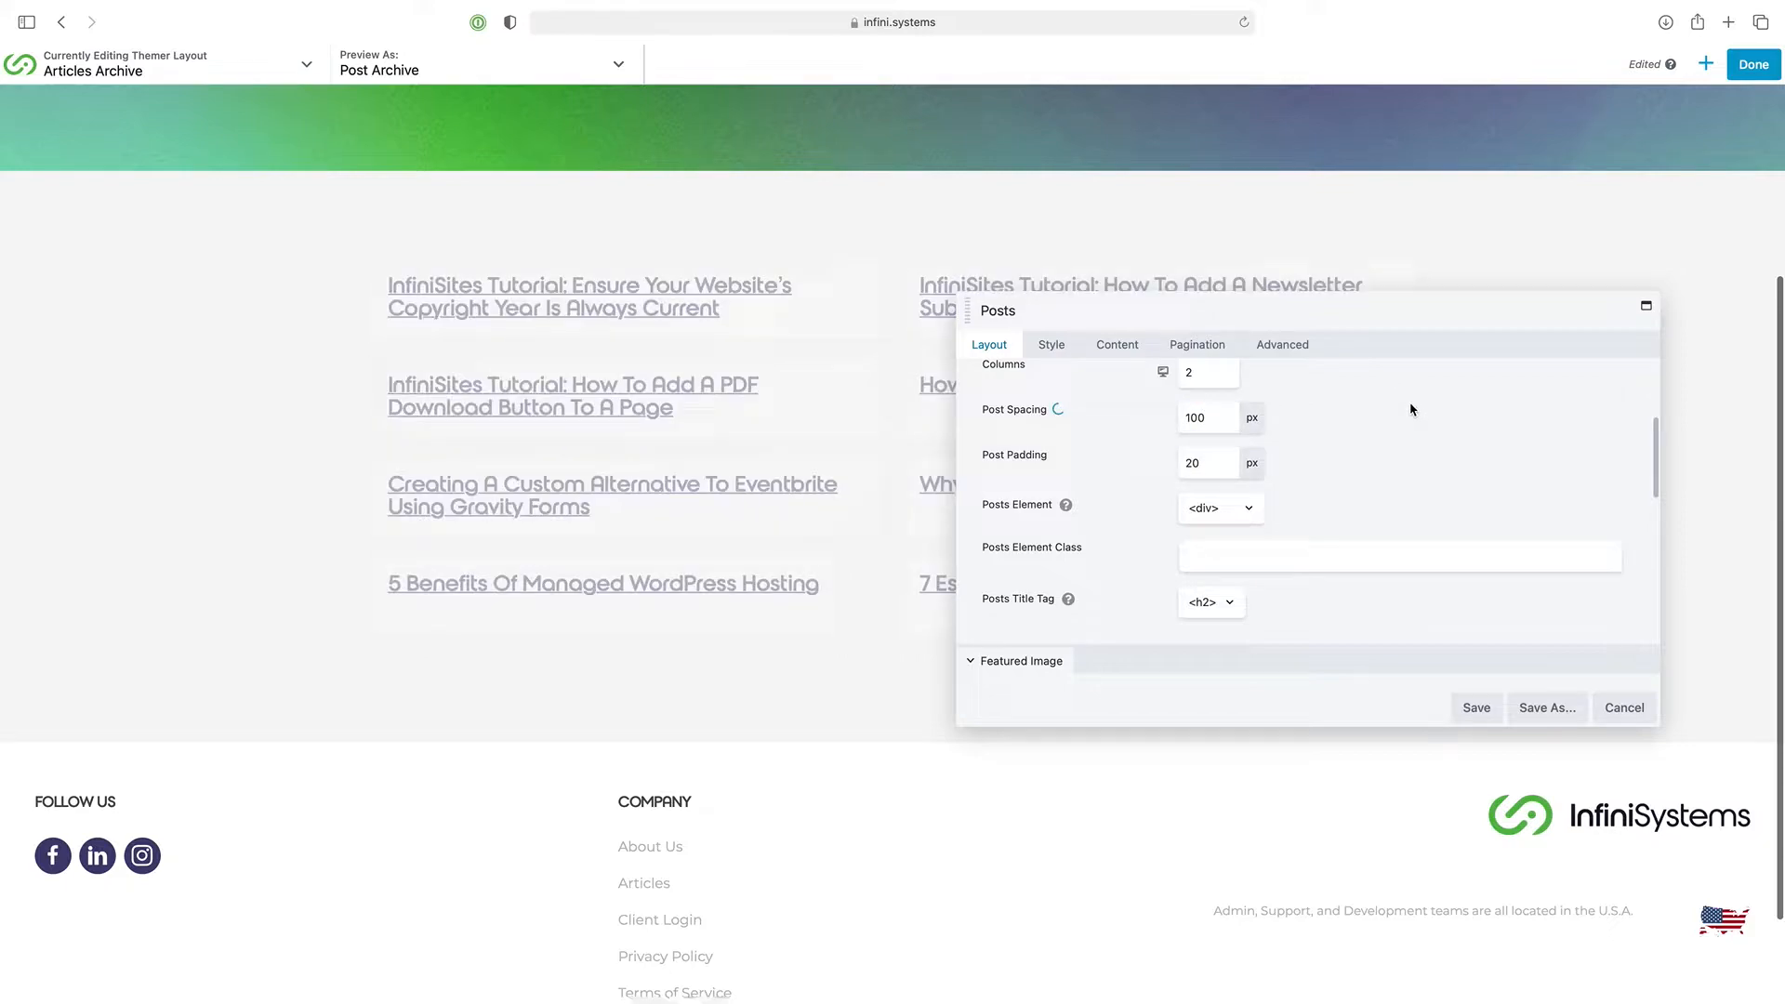
Set the Posts module's featured image to Show
scroll(1152, 491, down, 5)
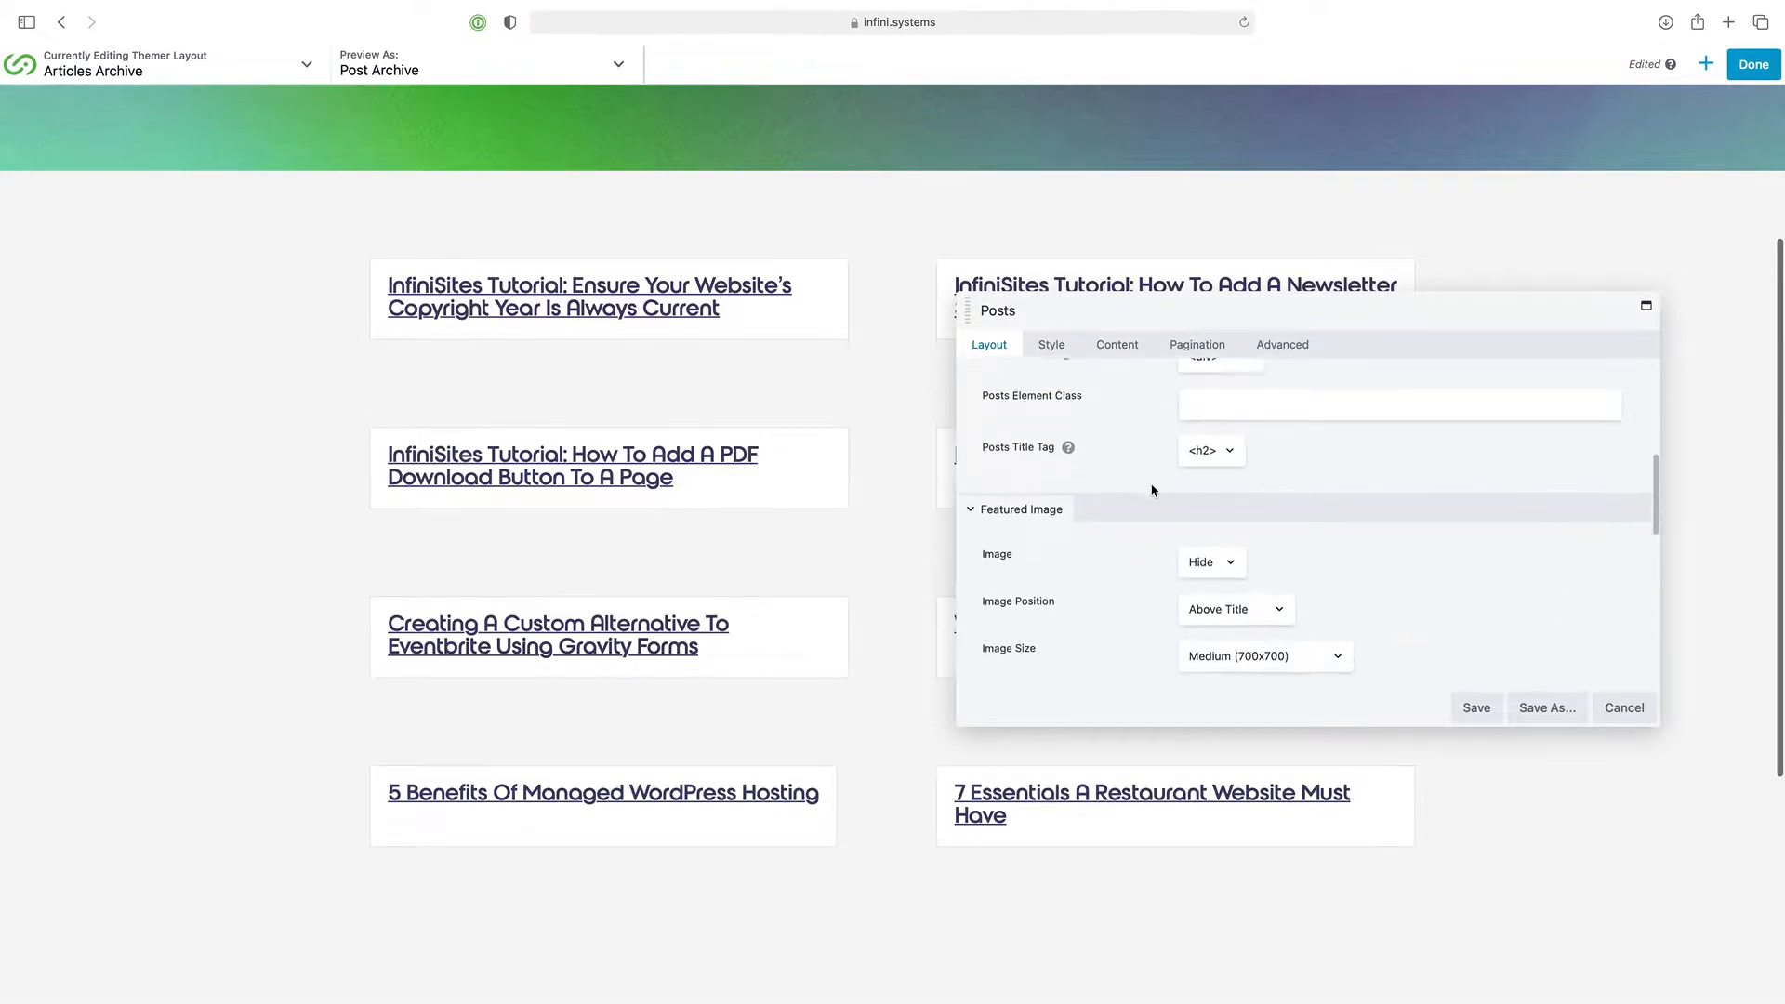
click(1203, 465)
click(1199, 451)
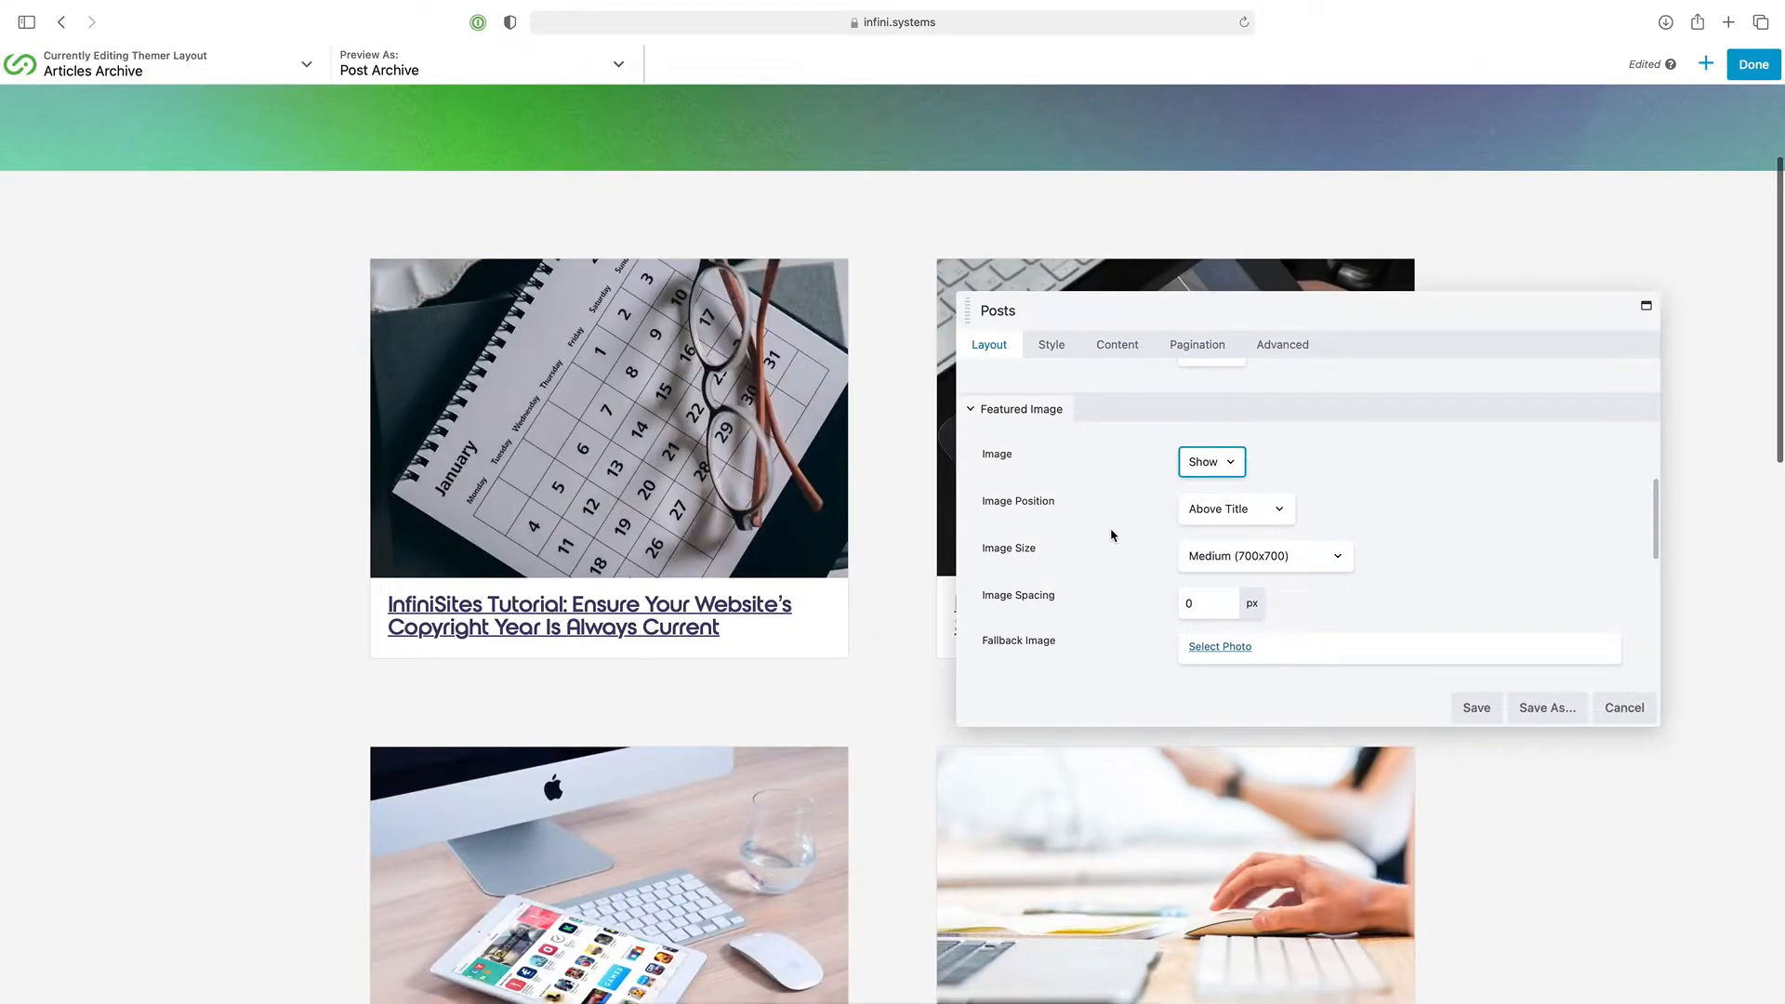
Set Content to Show in the Posts module's post content settings
scroll(1127, 547, down, 5)
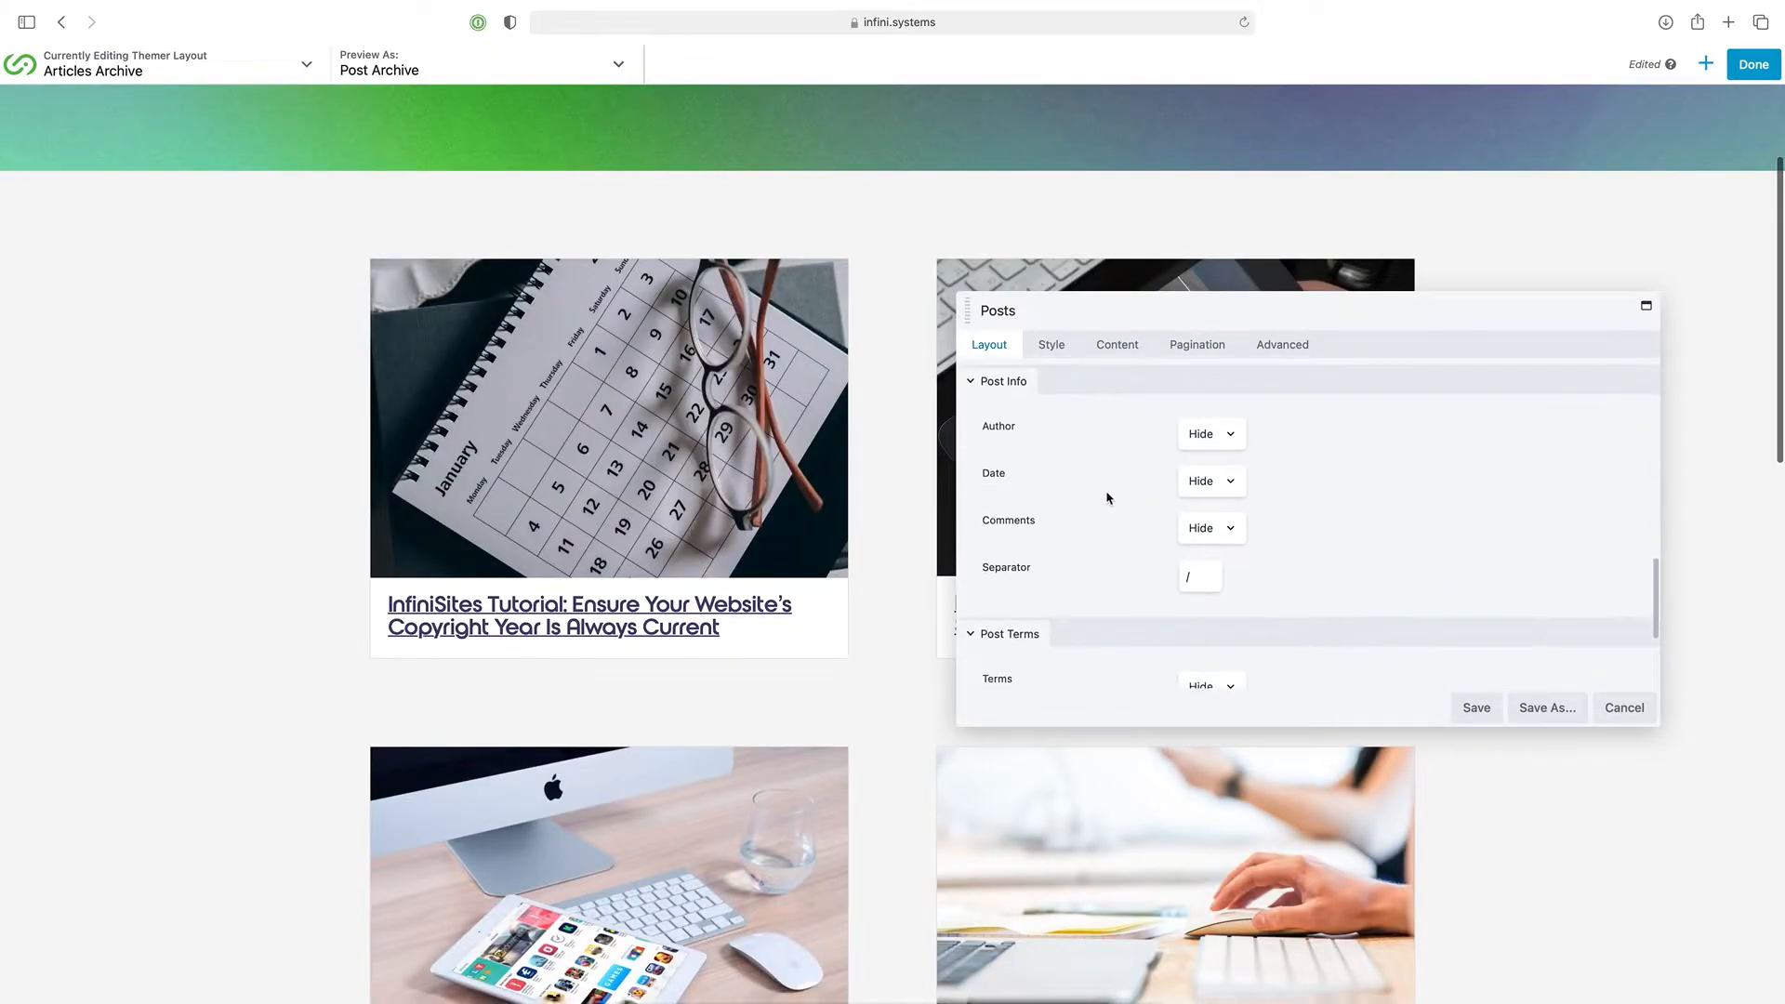
scroll(1128, 547, down, 3)
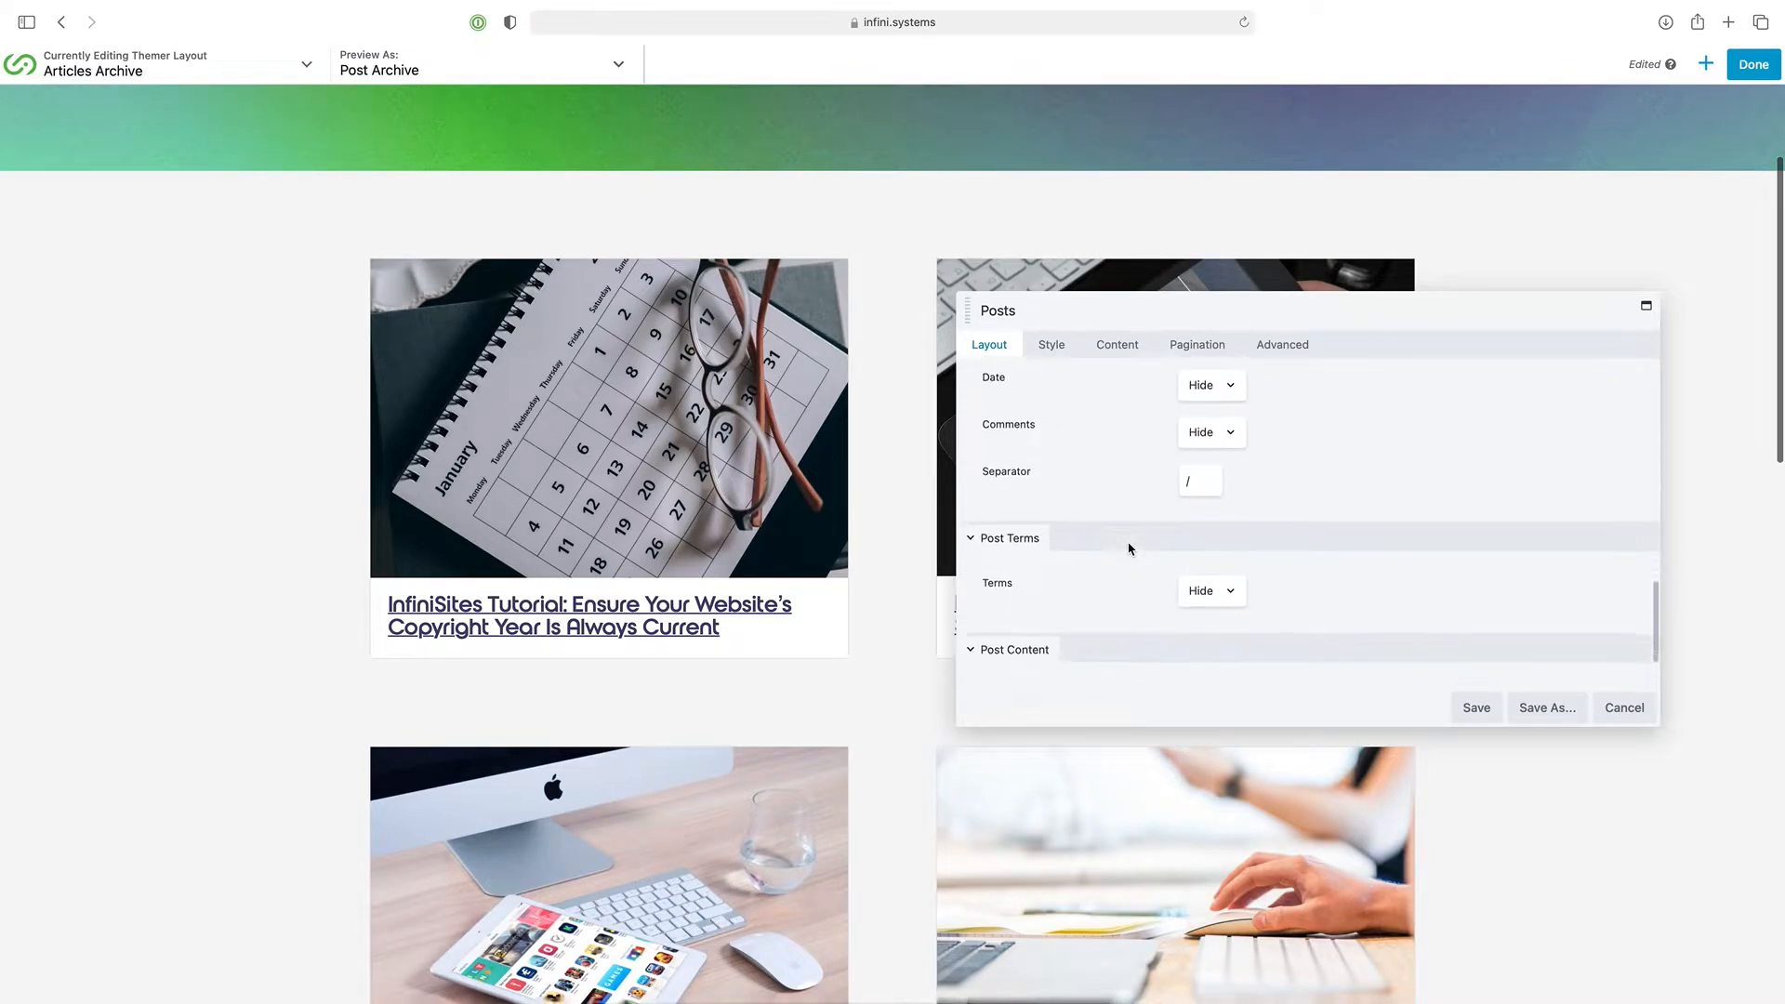
scroll(1130, 548, down, 3)
scroll(1130, 549, up, 1)
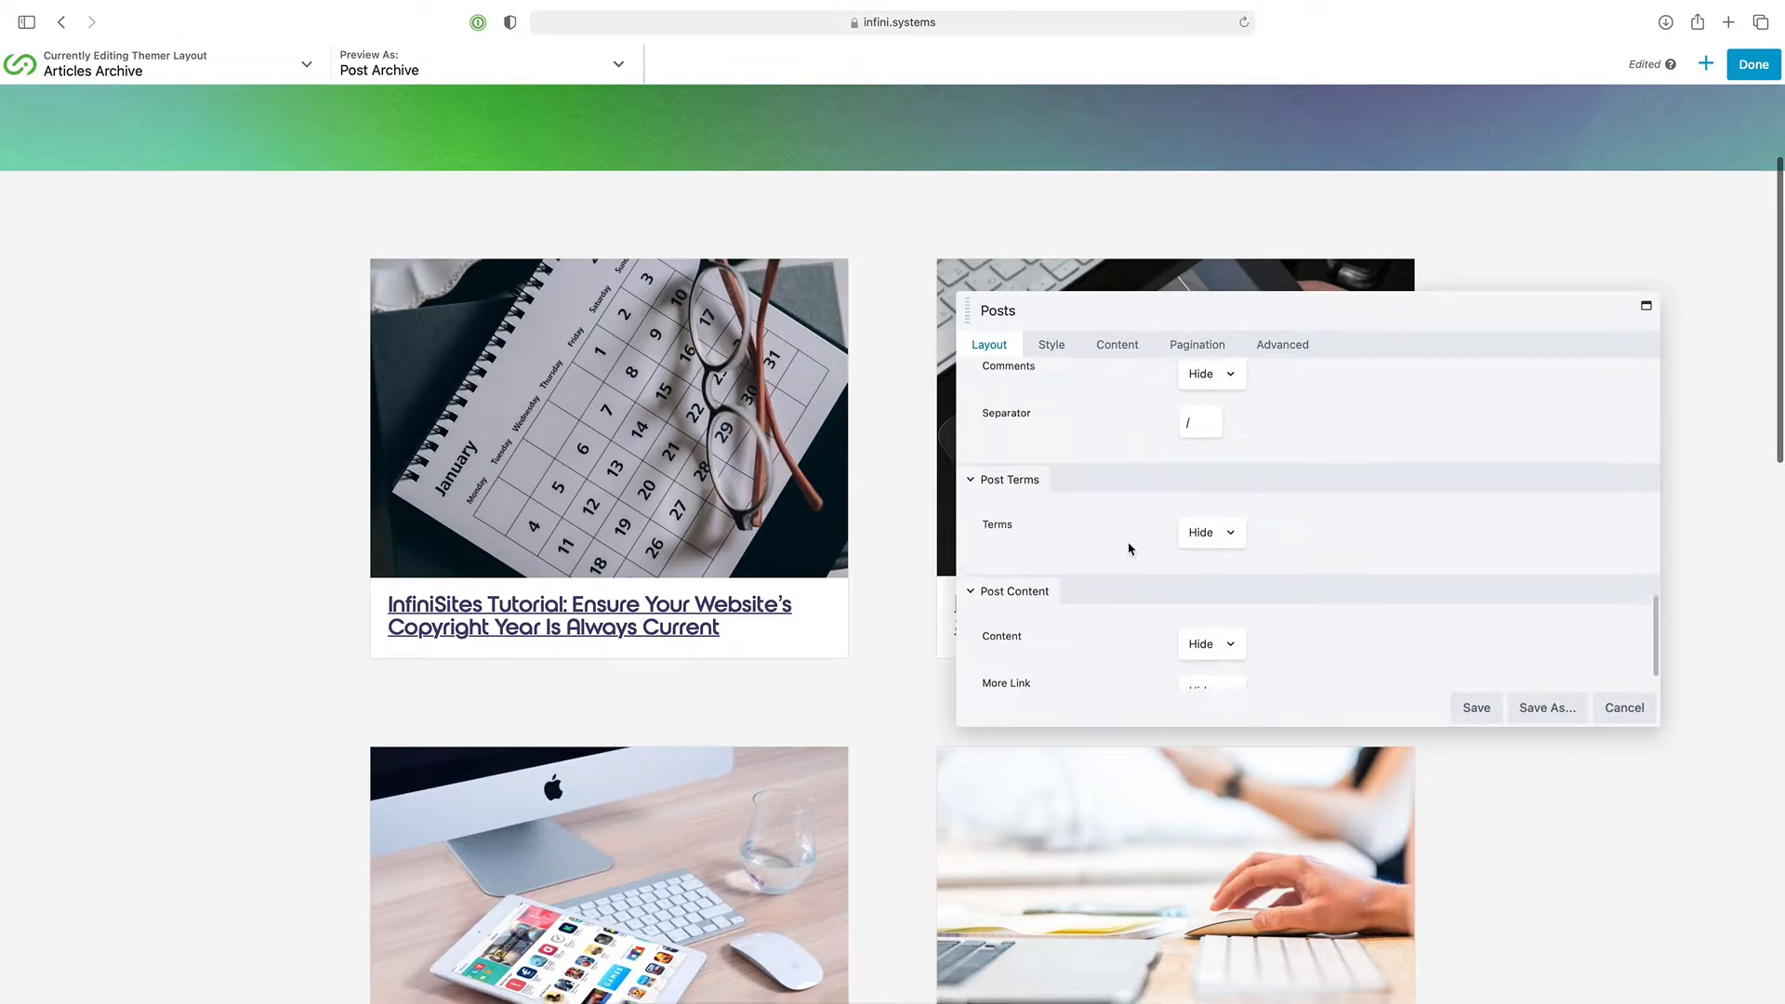
click(1228, 648)
click(1210, 654)
scroll(1333, 661, down, 2)
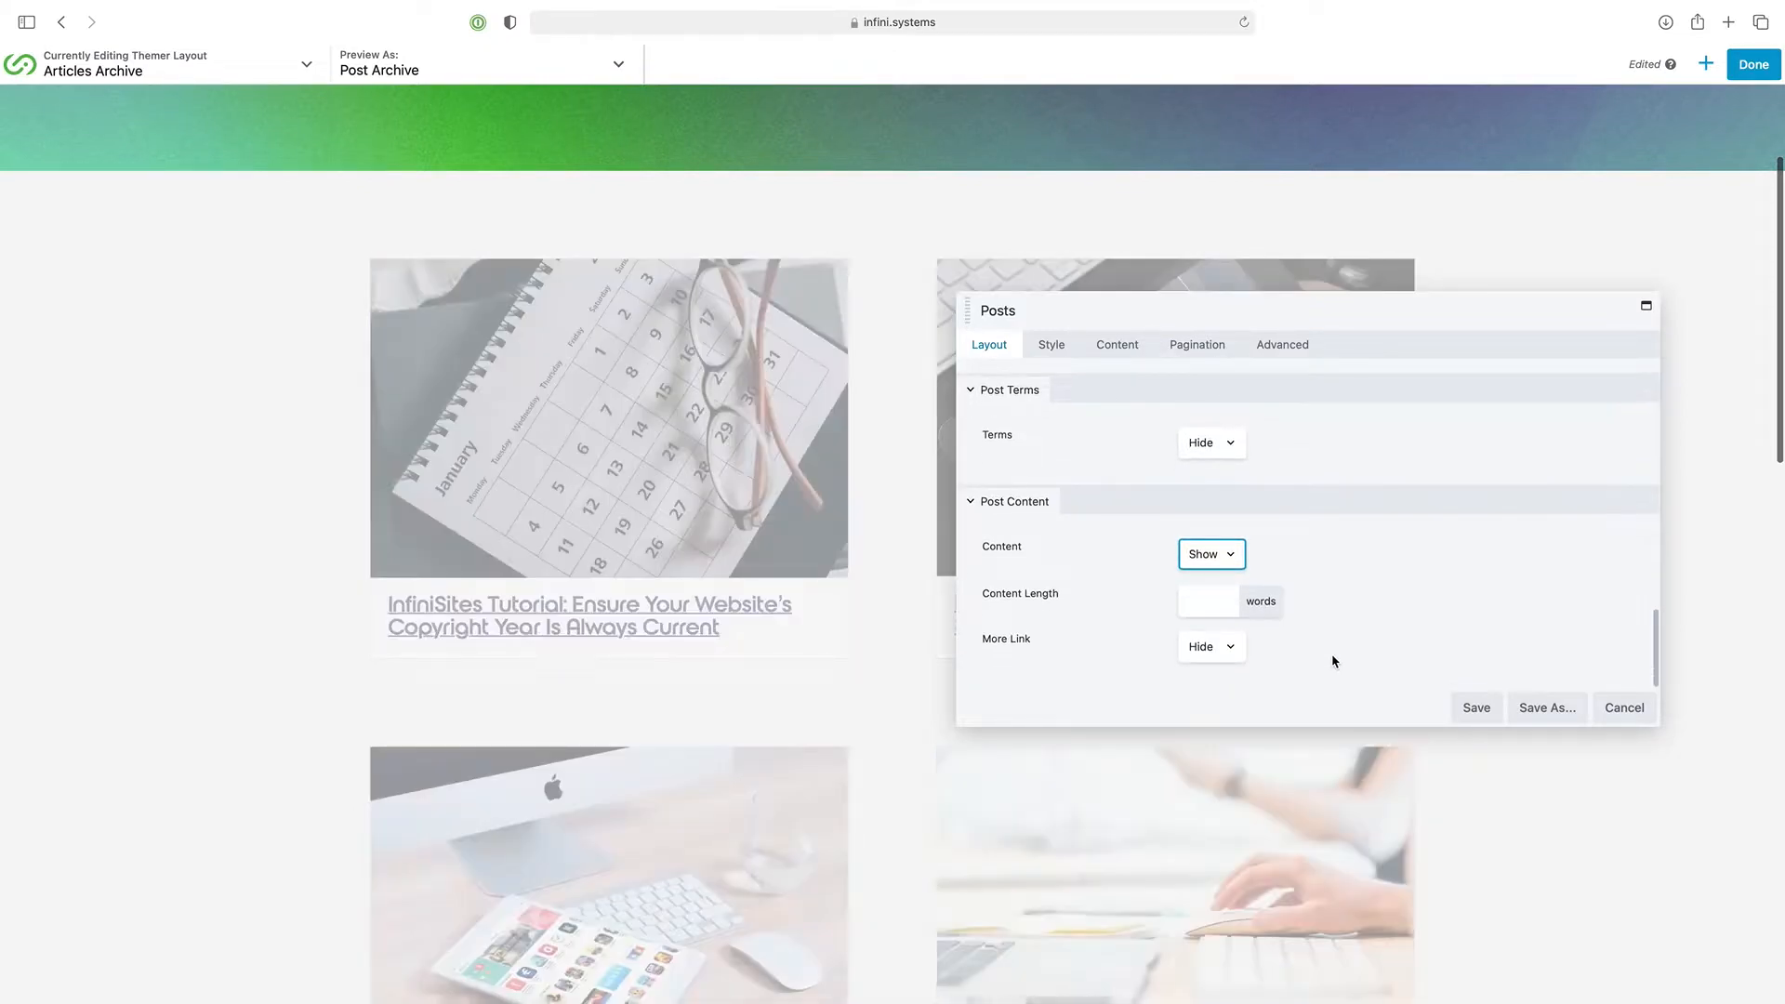
Limit the Content Length to 25 words, save the Posts module, and review the article cards
click(1203, 606)
mouse_move(1192, 641)
mouse_down()
mouse_move(1252, 641)
mouse_move(1203, 646)
mouse_up()
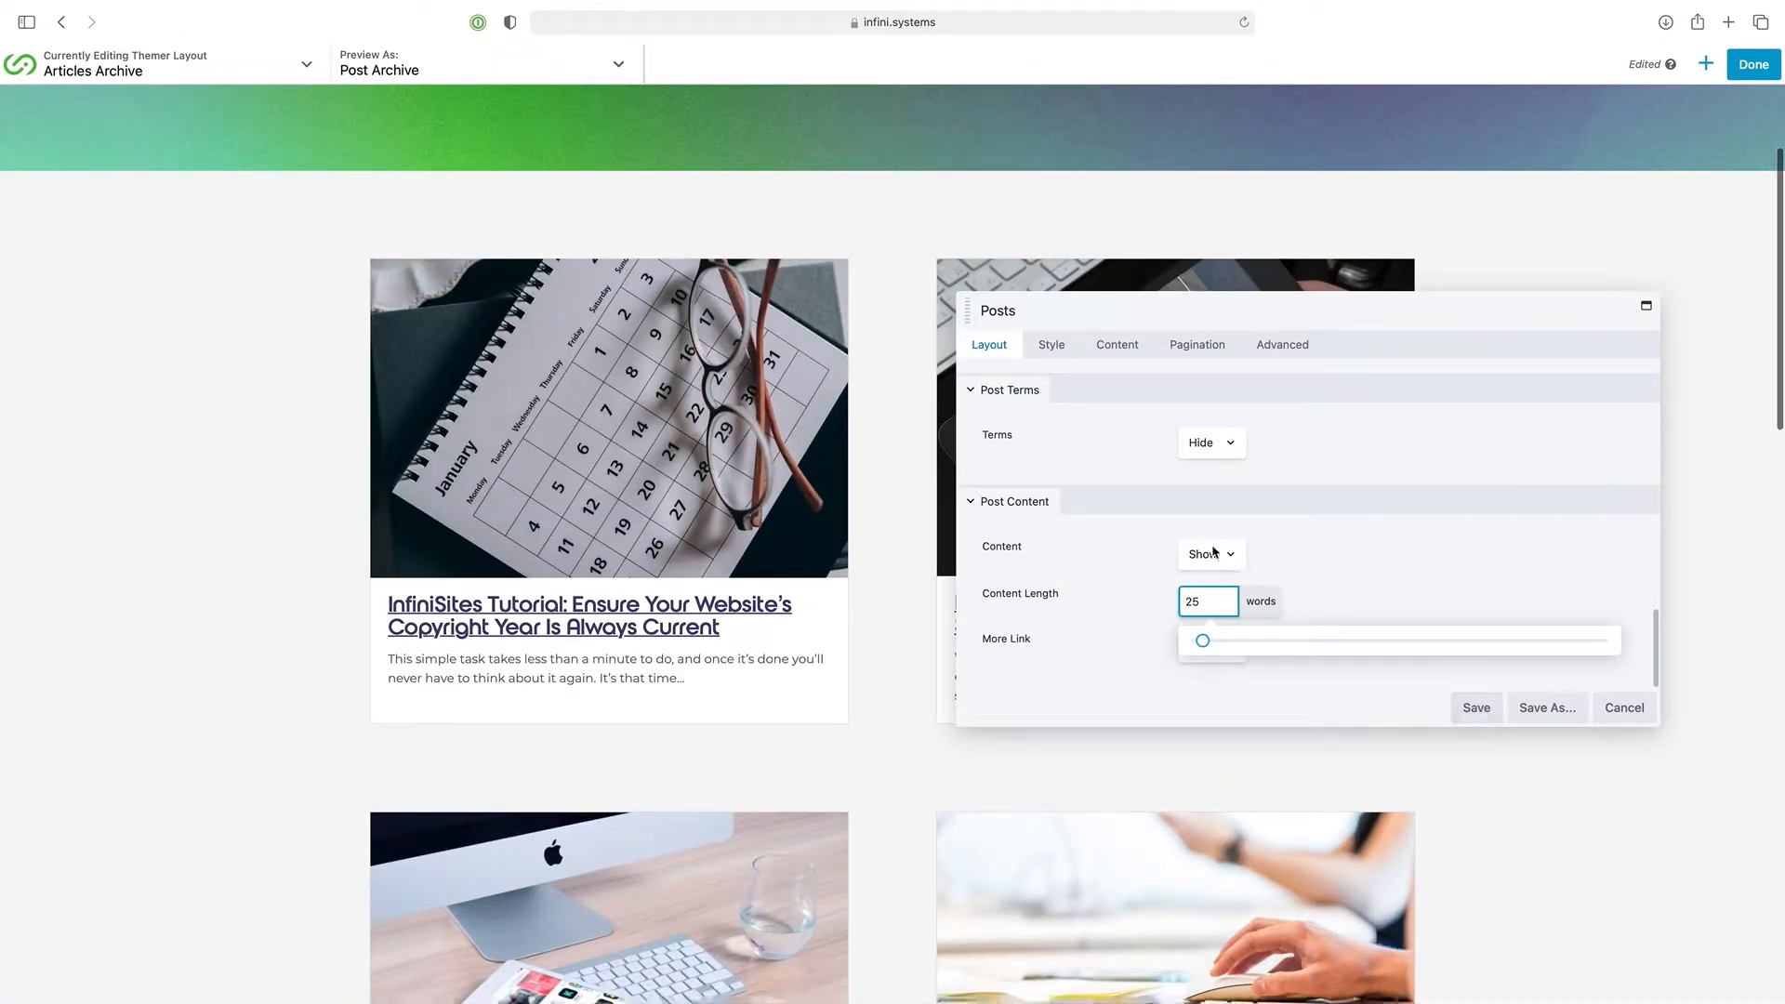
click(1478, 710)
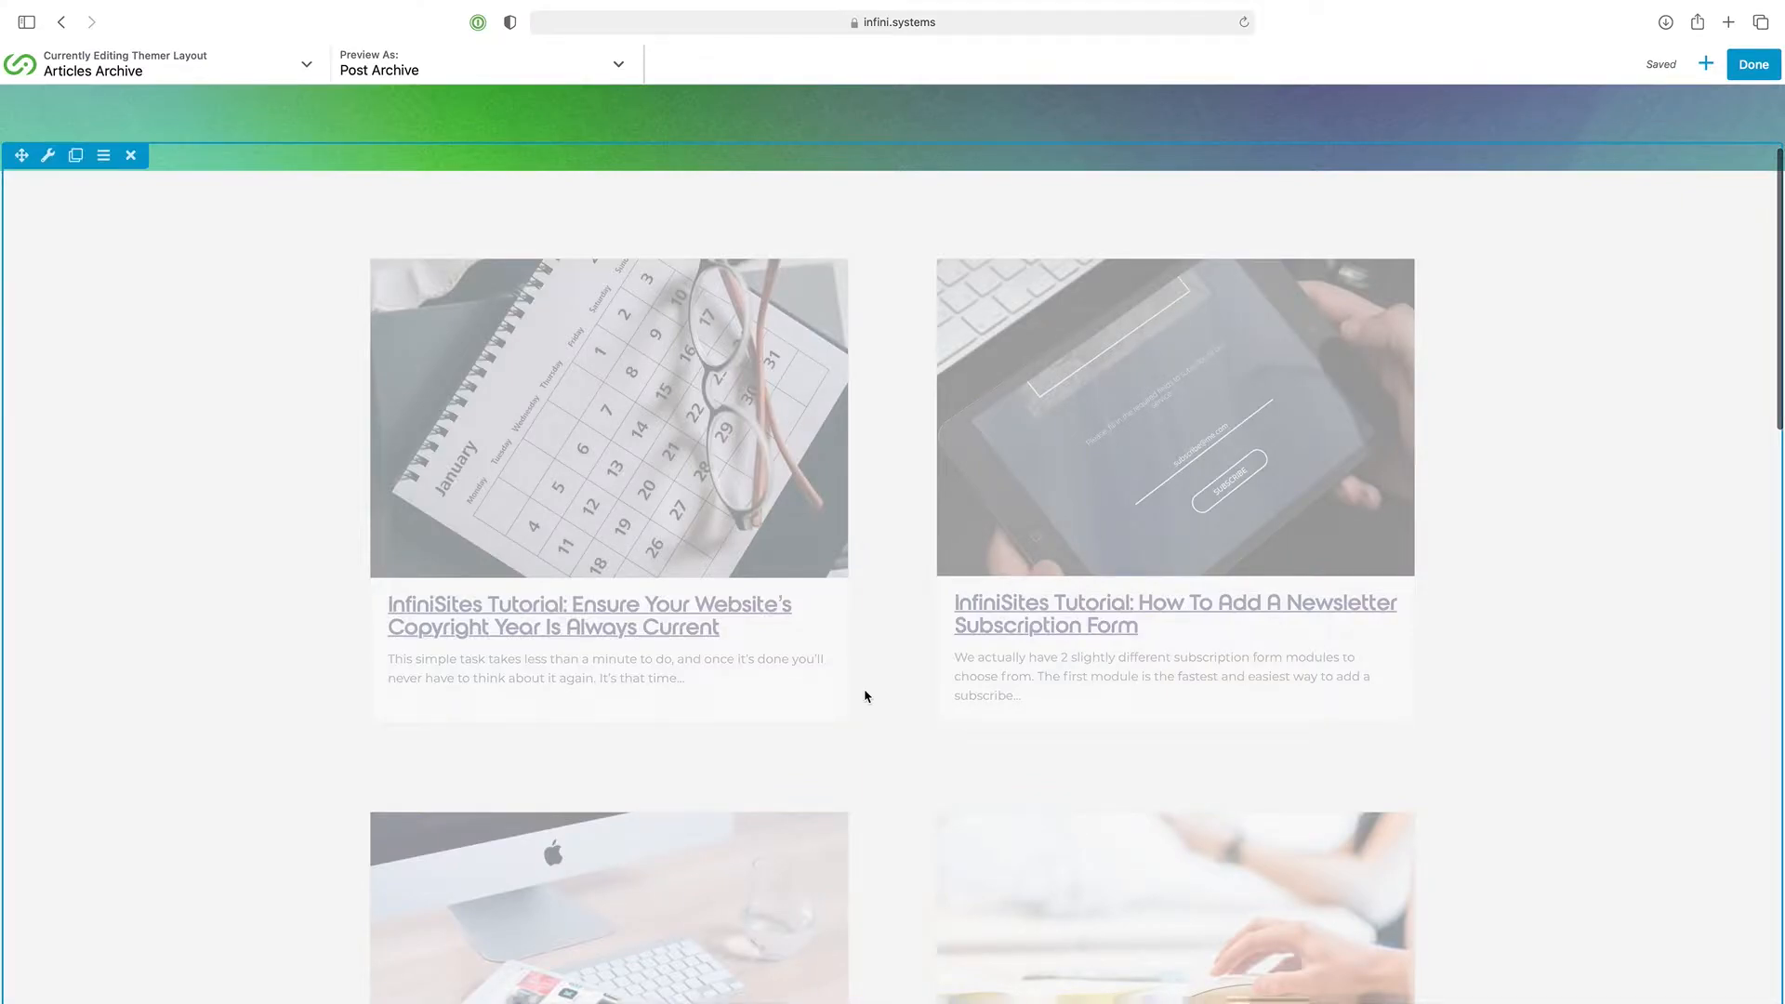
scroll(865, 696, down, 9)
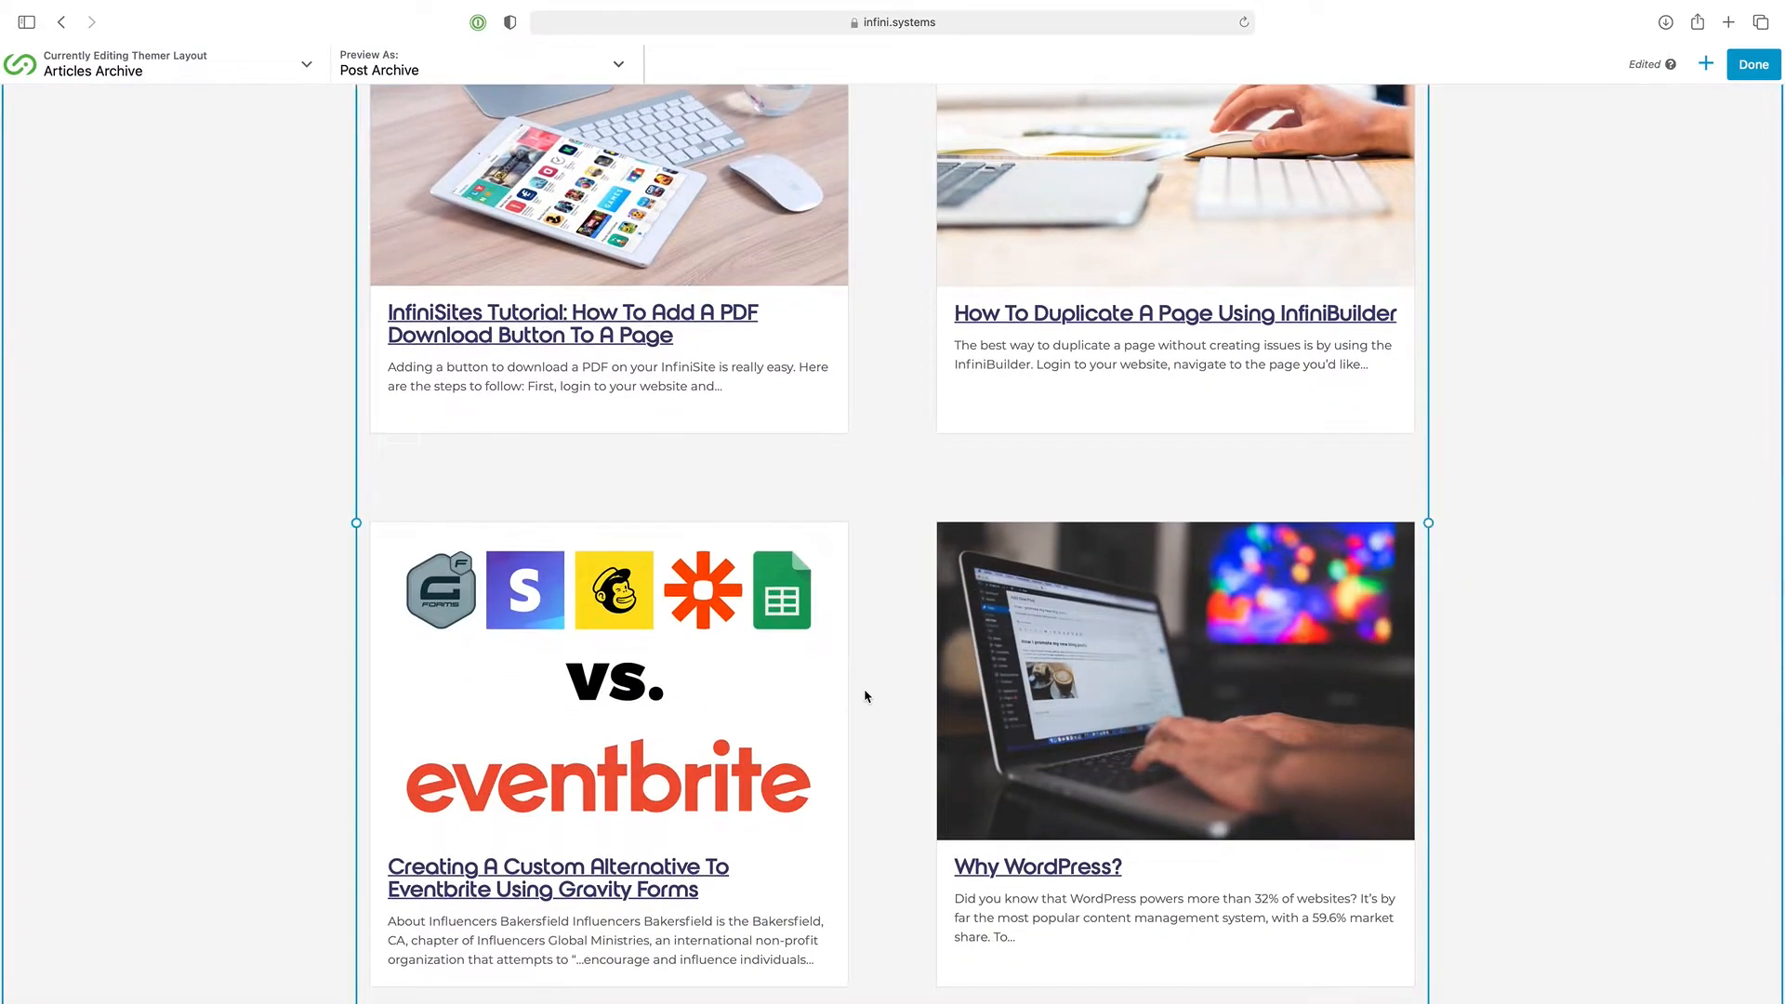
scroll(865, 696, up, 11)
Reopen the Posts module's style settings and set Post Background Color to the preset #414073
click(402, 475)
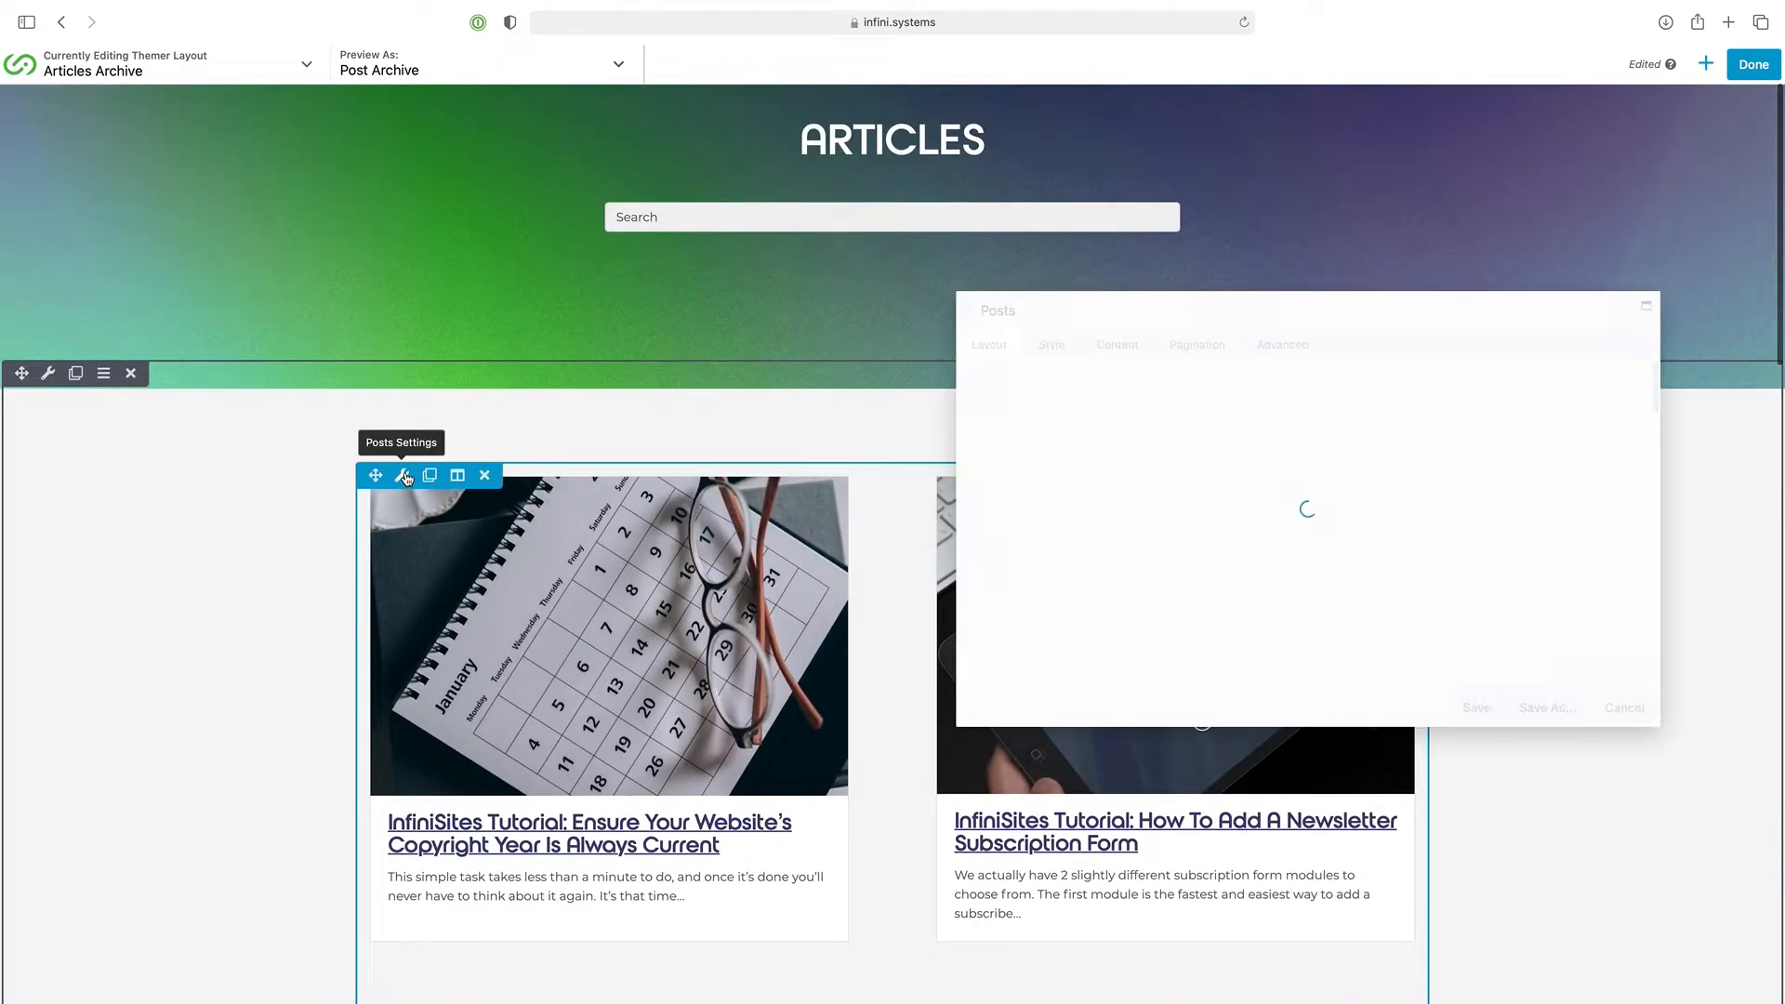
click(1046, 353)
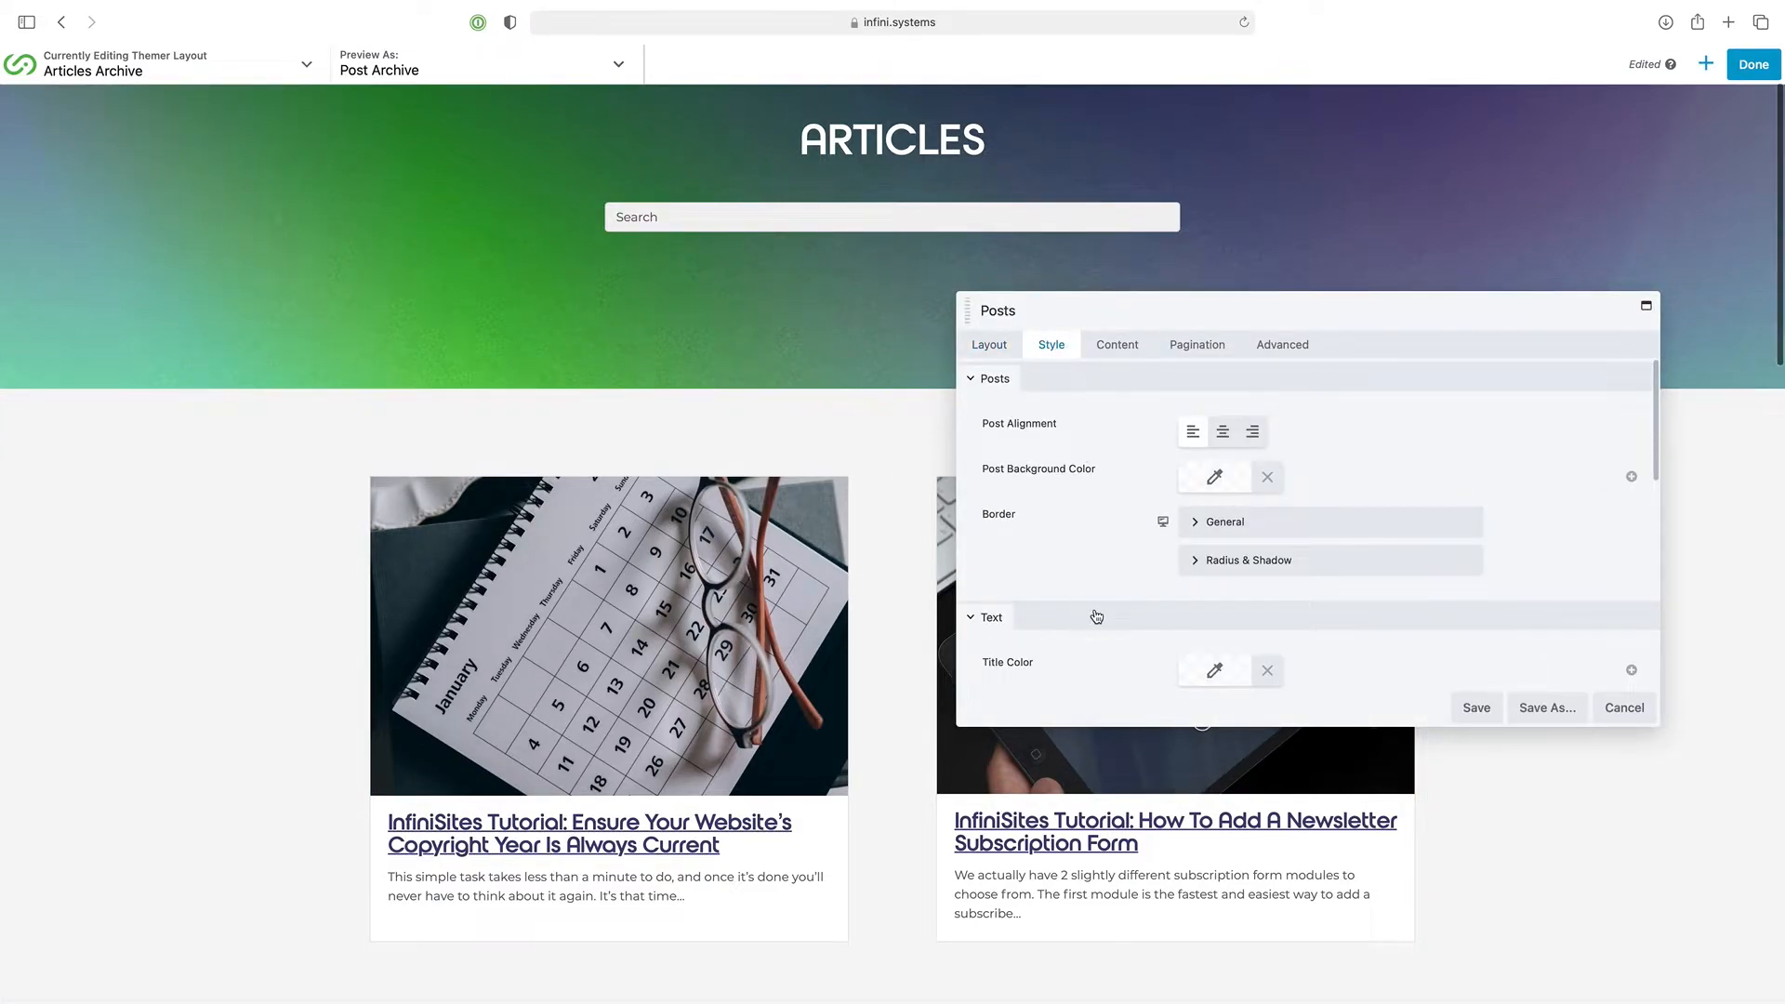
scroll(1096, 613, down, 3)
scroll(1104, 507, up, 3)
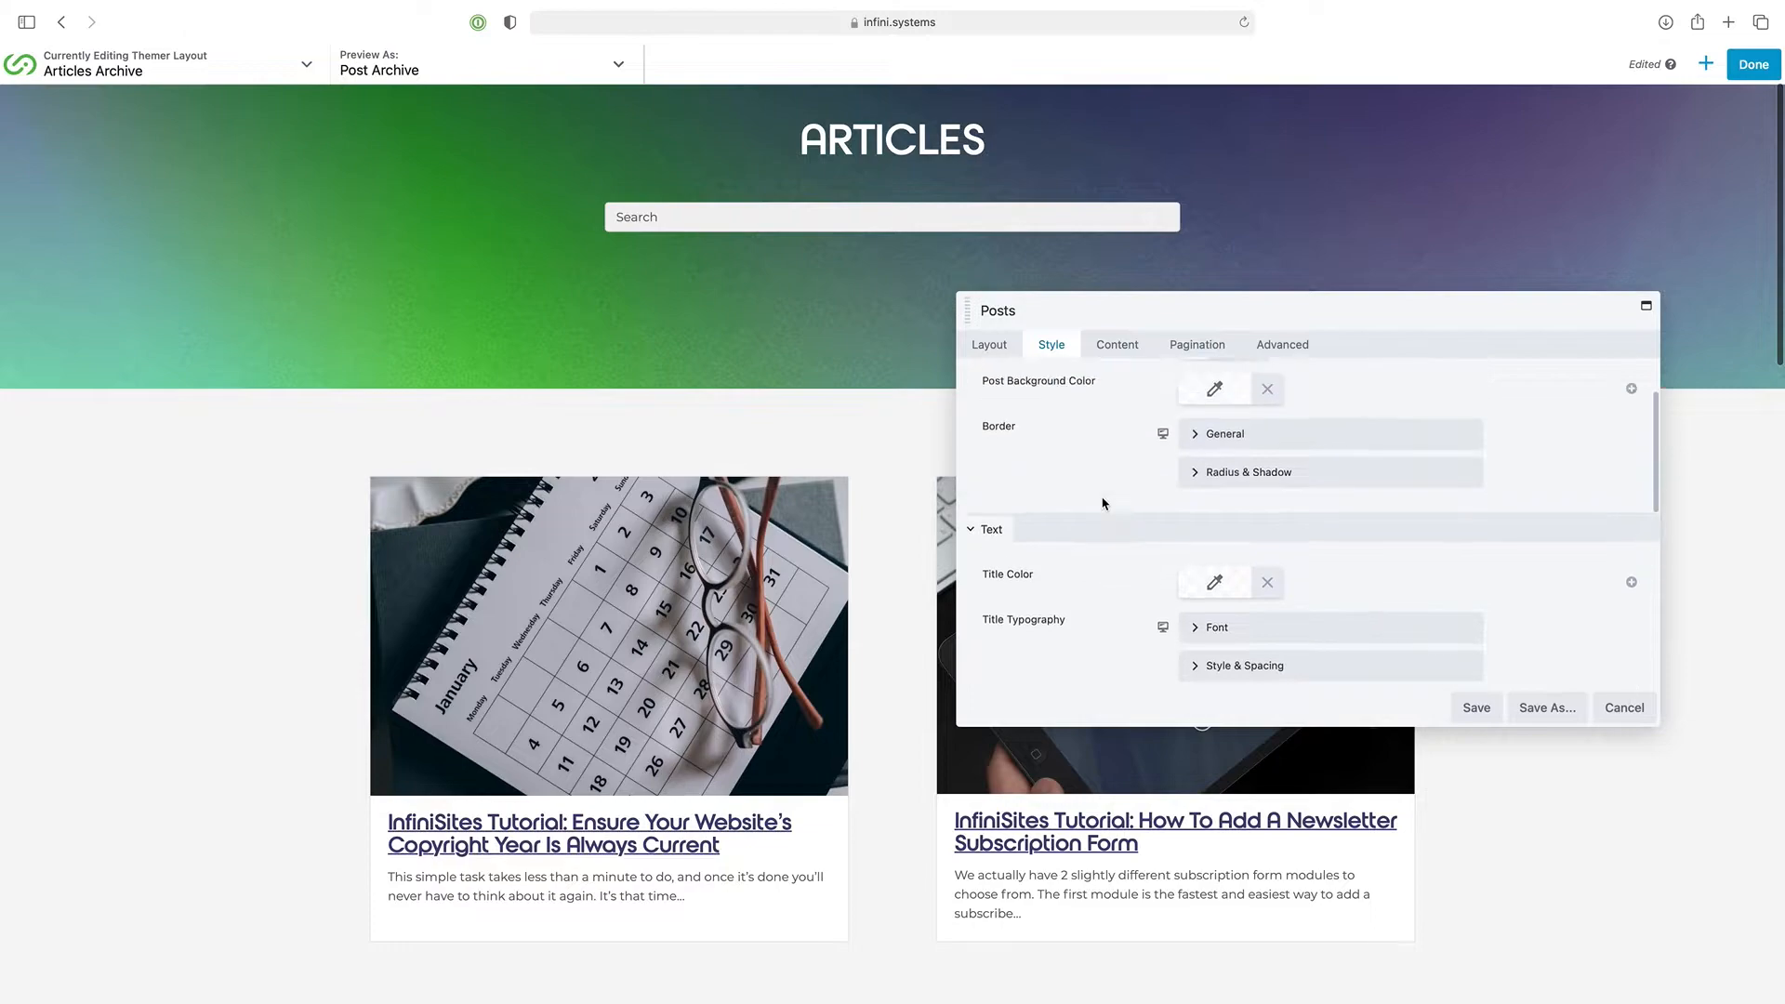
click(1214, 478)
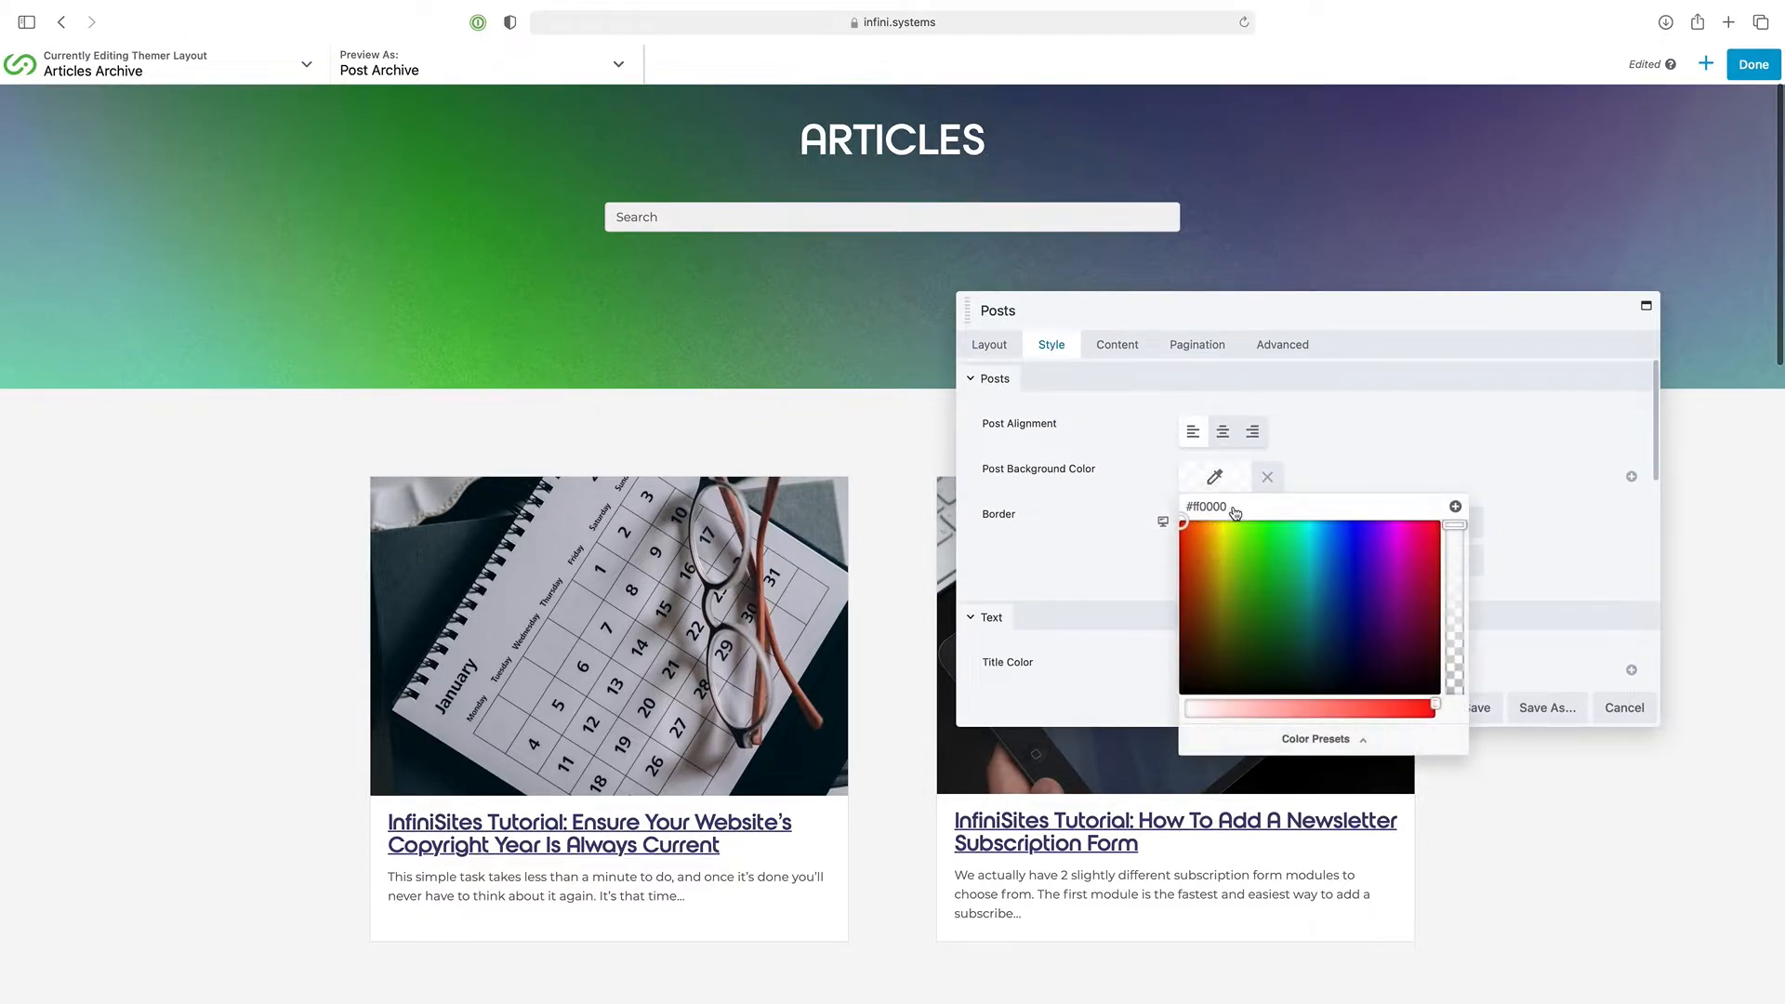
click(1270, 739)
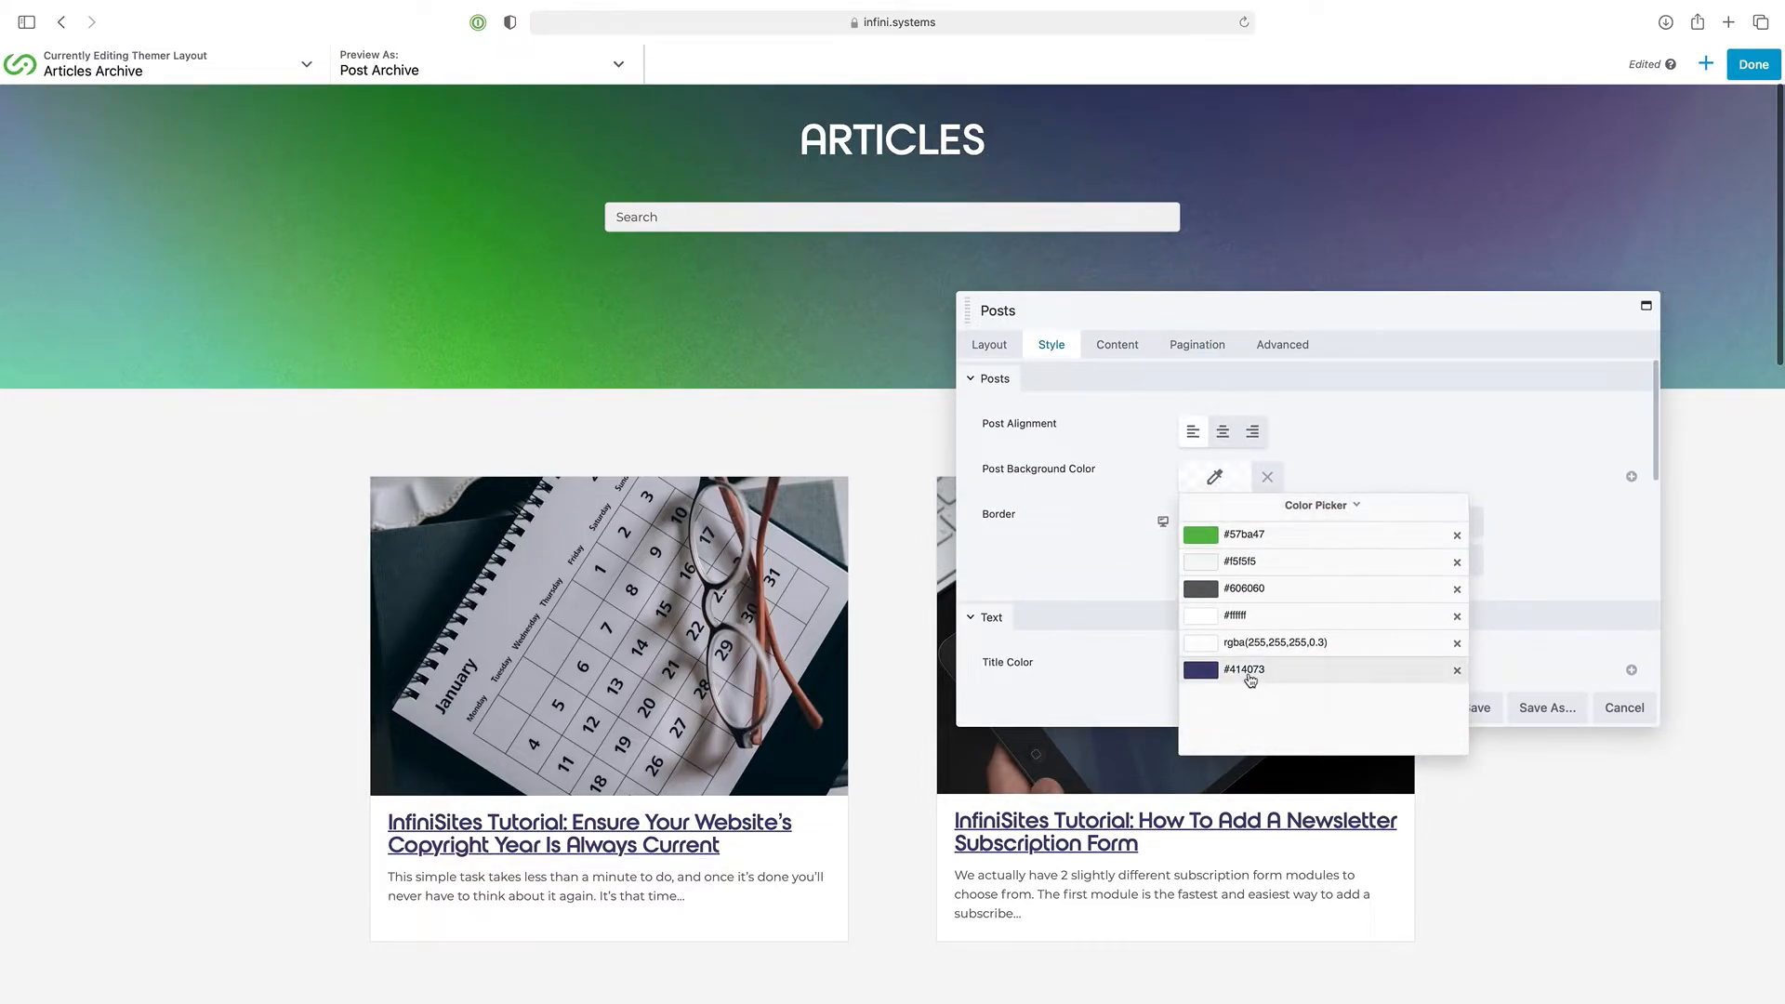
click(1222, 677)
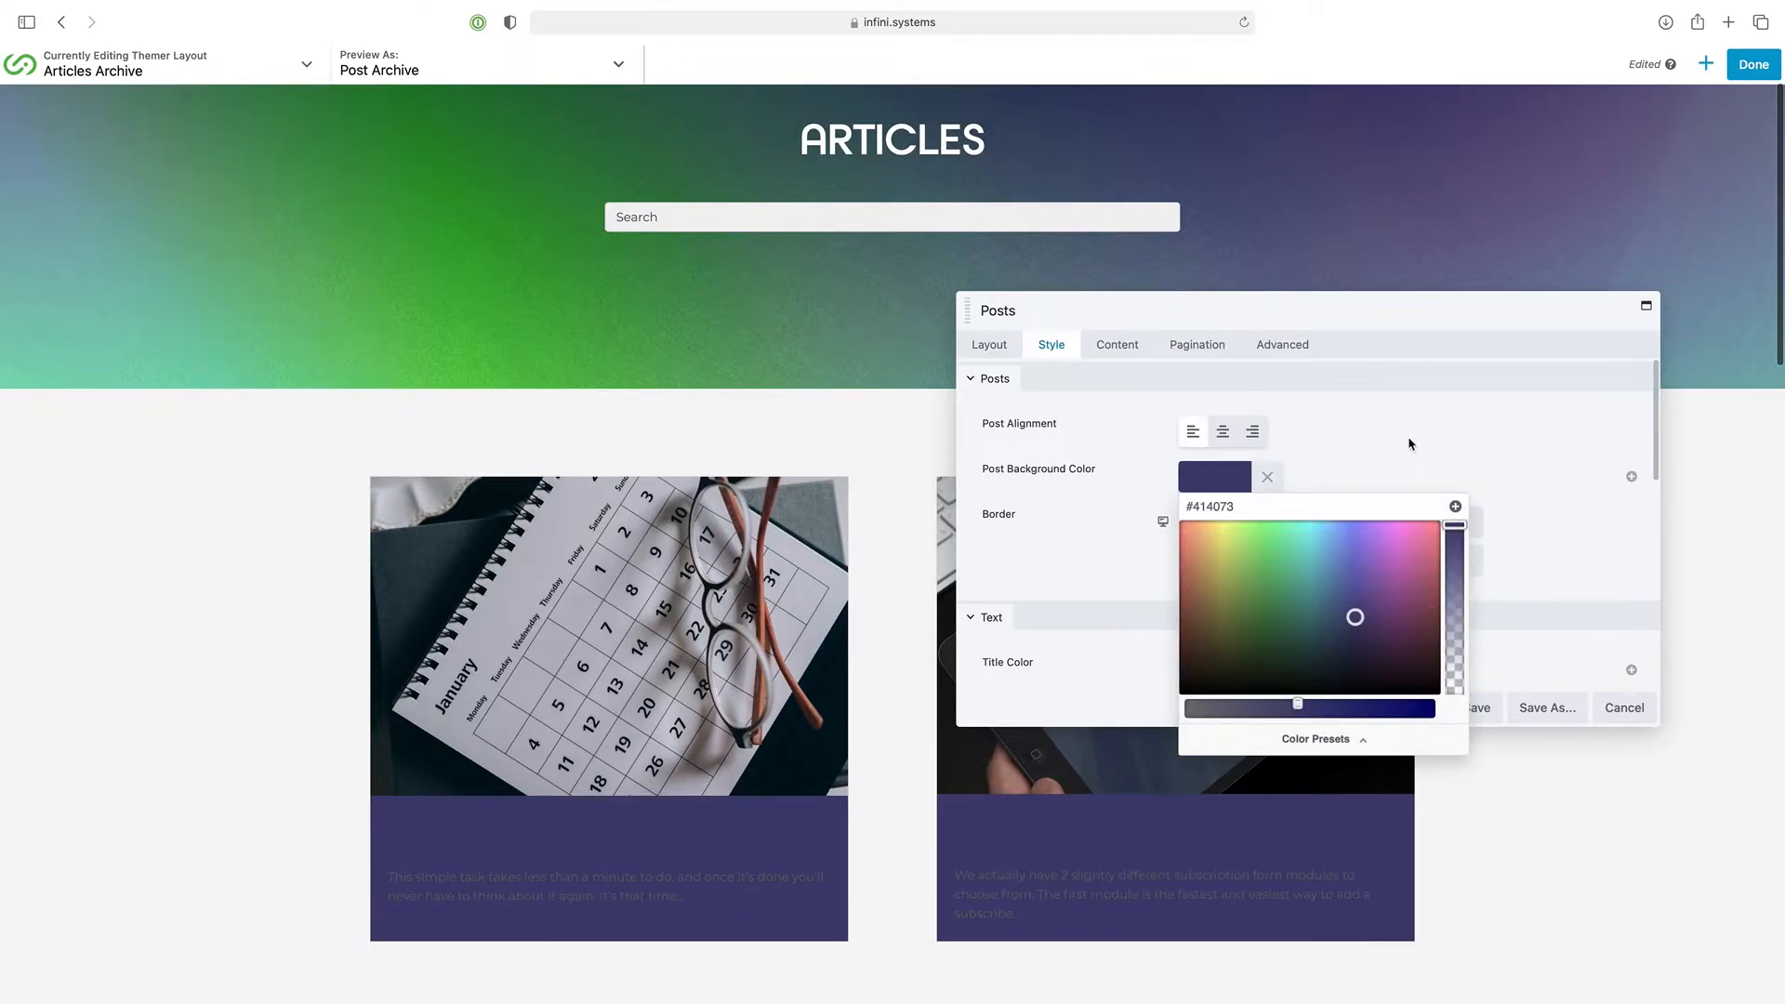
click(1433, 441)
Set the posts' Title Color to the white preset #ffffff
scroll(1106, 520, down, 5)
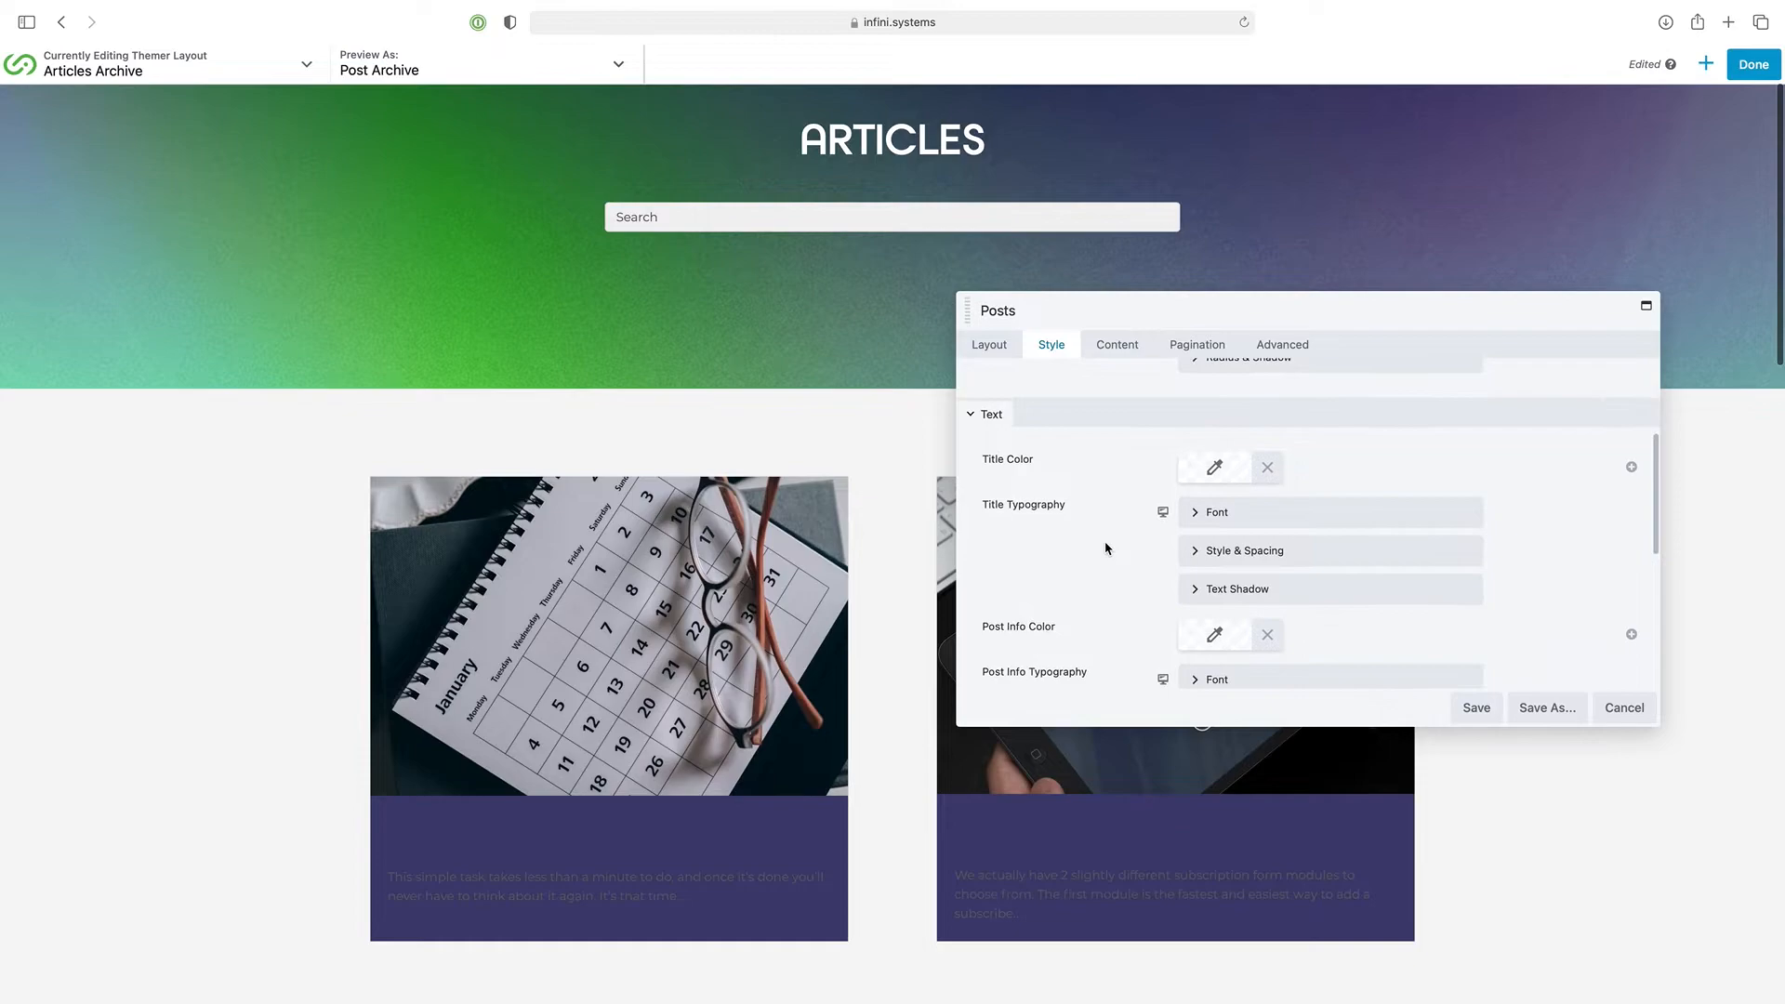
click(1211, 472)
click(1307, 729)
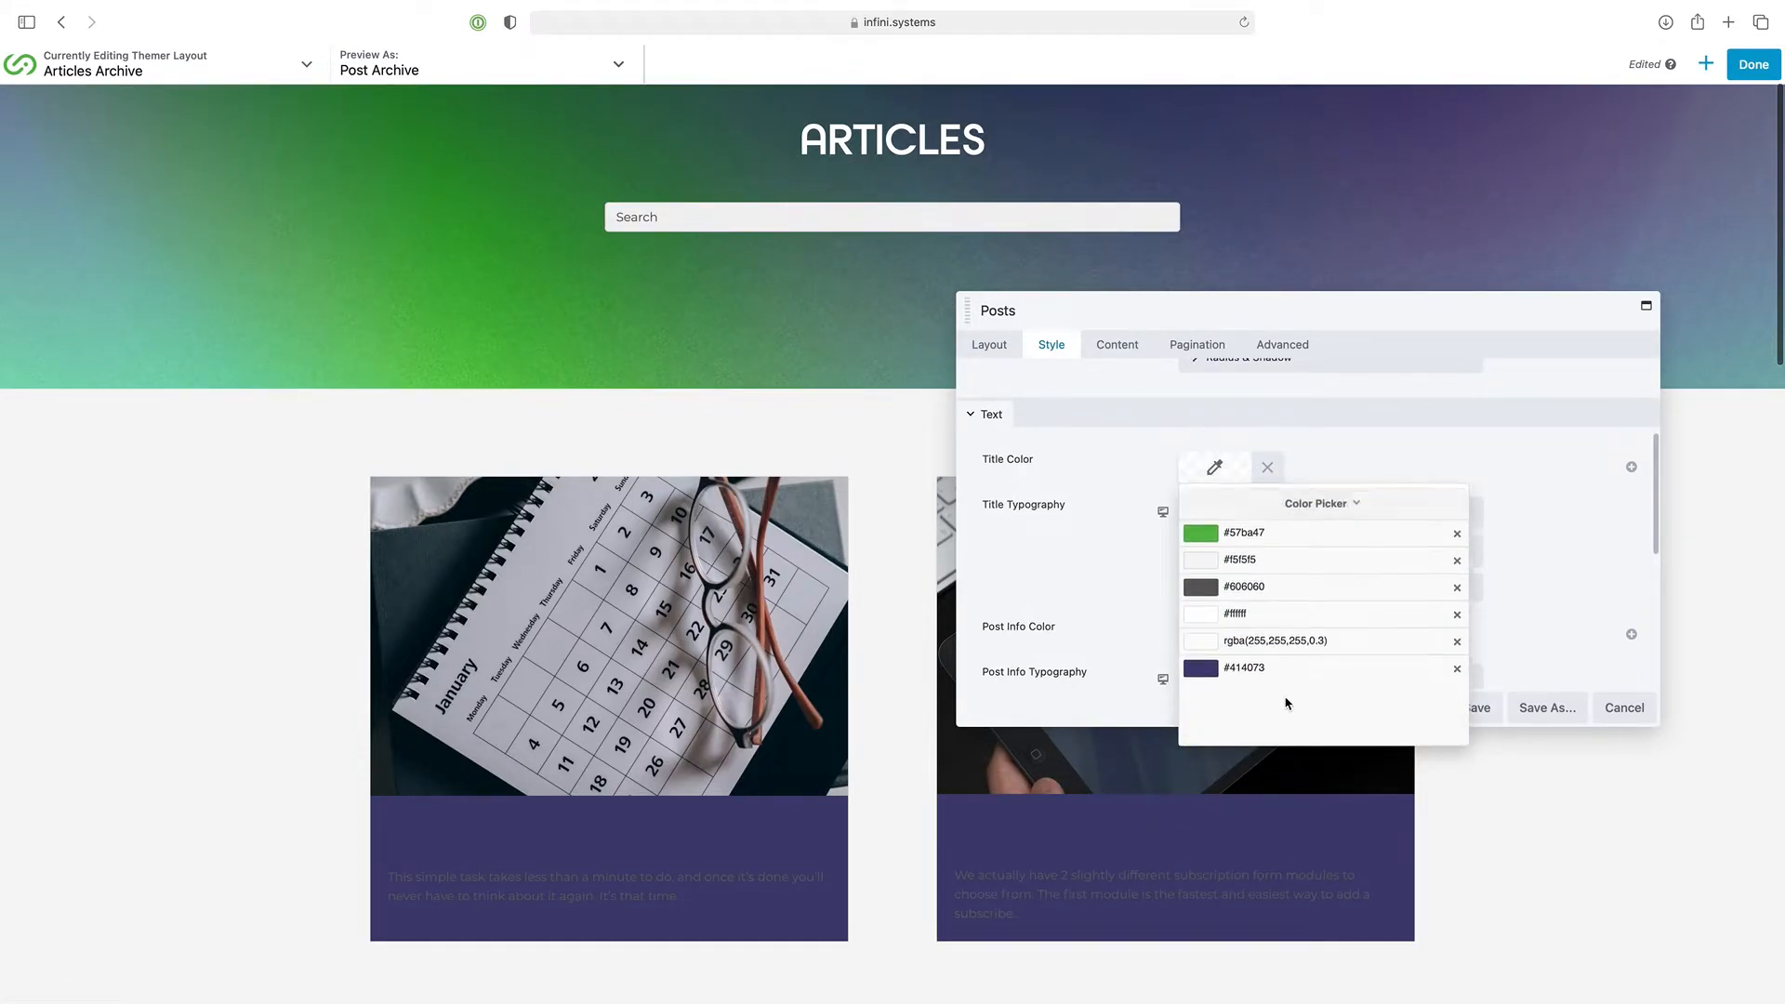
click(1238, 614)
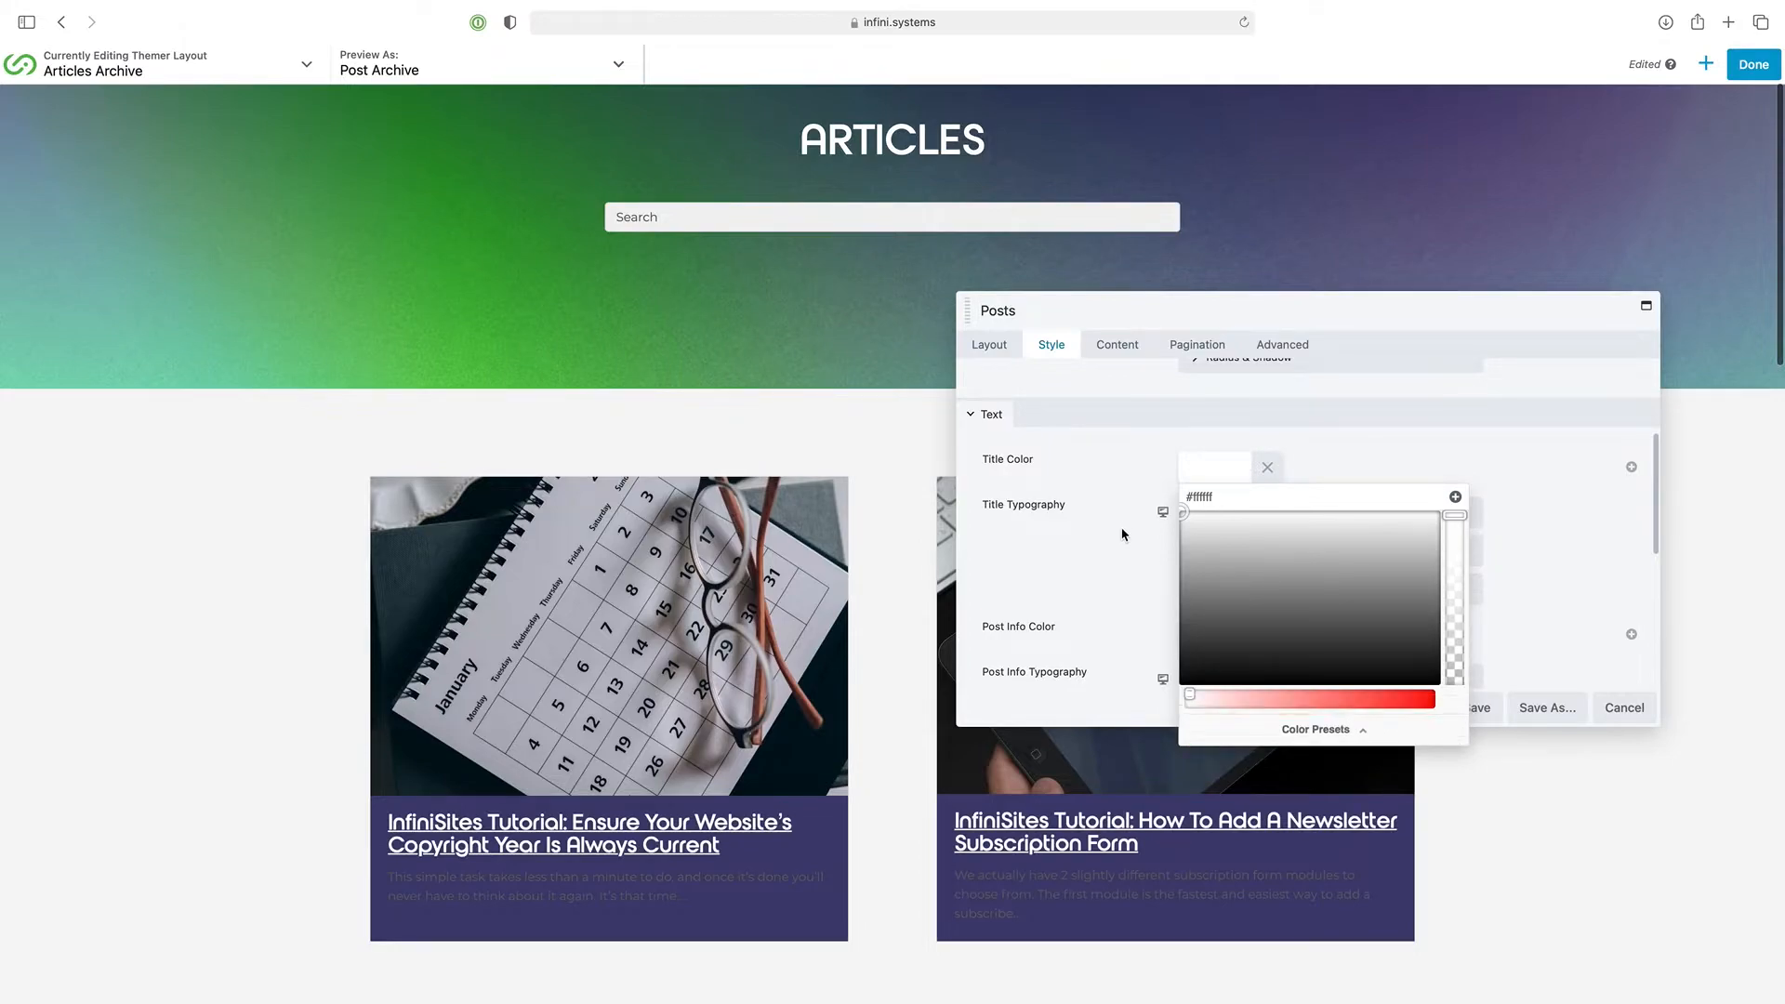
click(1124, 534)
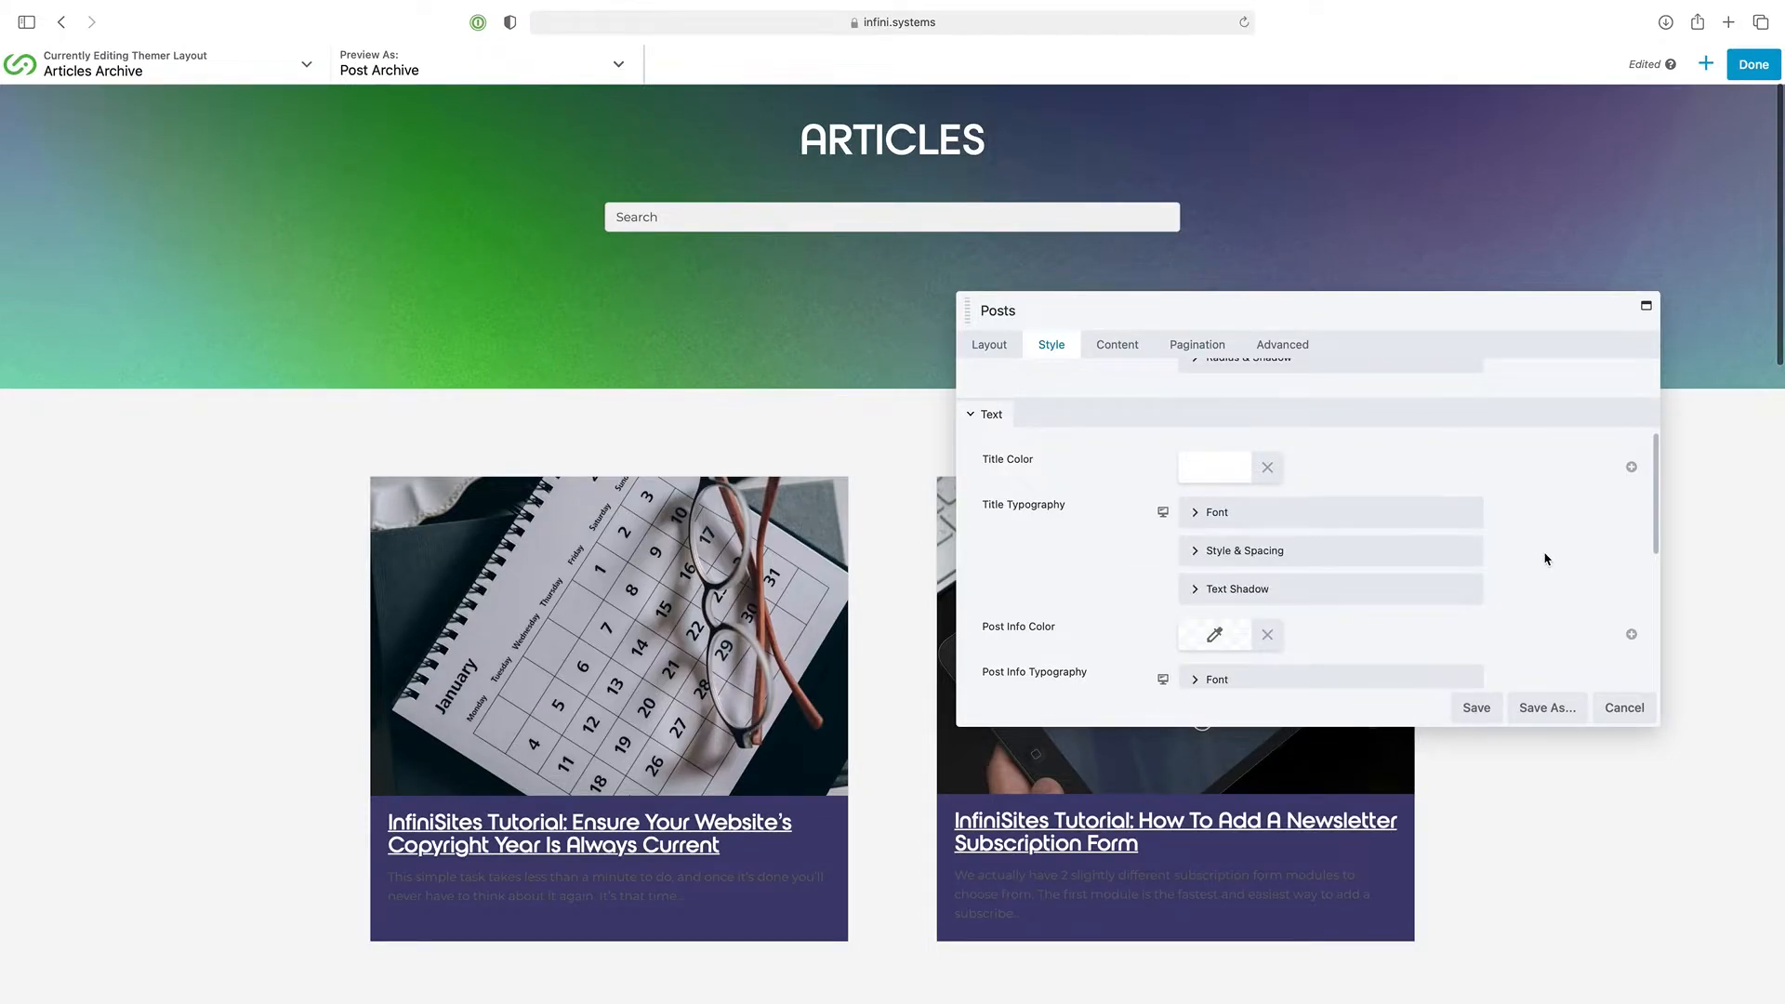
Set the posts' Content Color to the light grey preset #f5f5f5
scroll(1544, 558, down, 3)
scroll(1546, 558, down, 1)
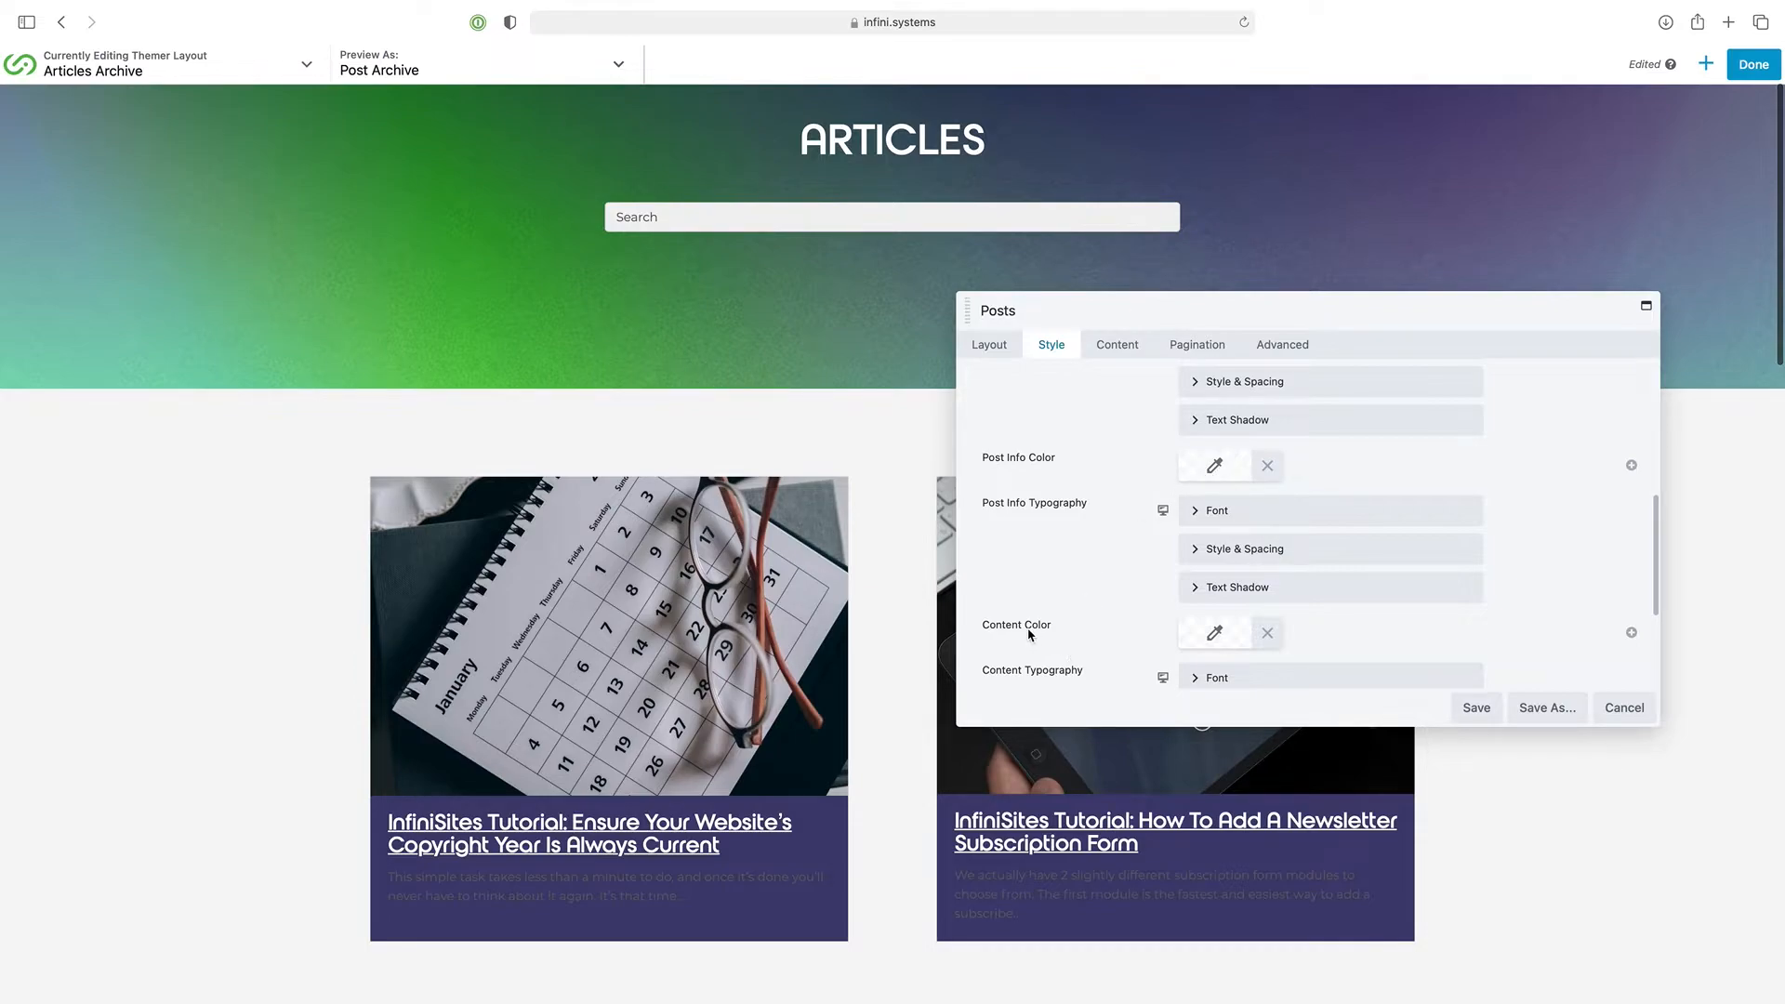
click(1215, 632)
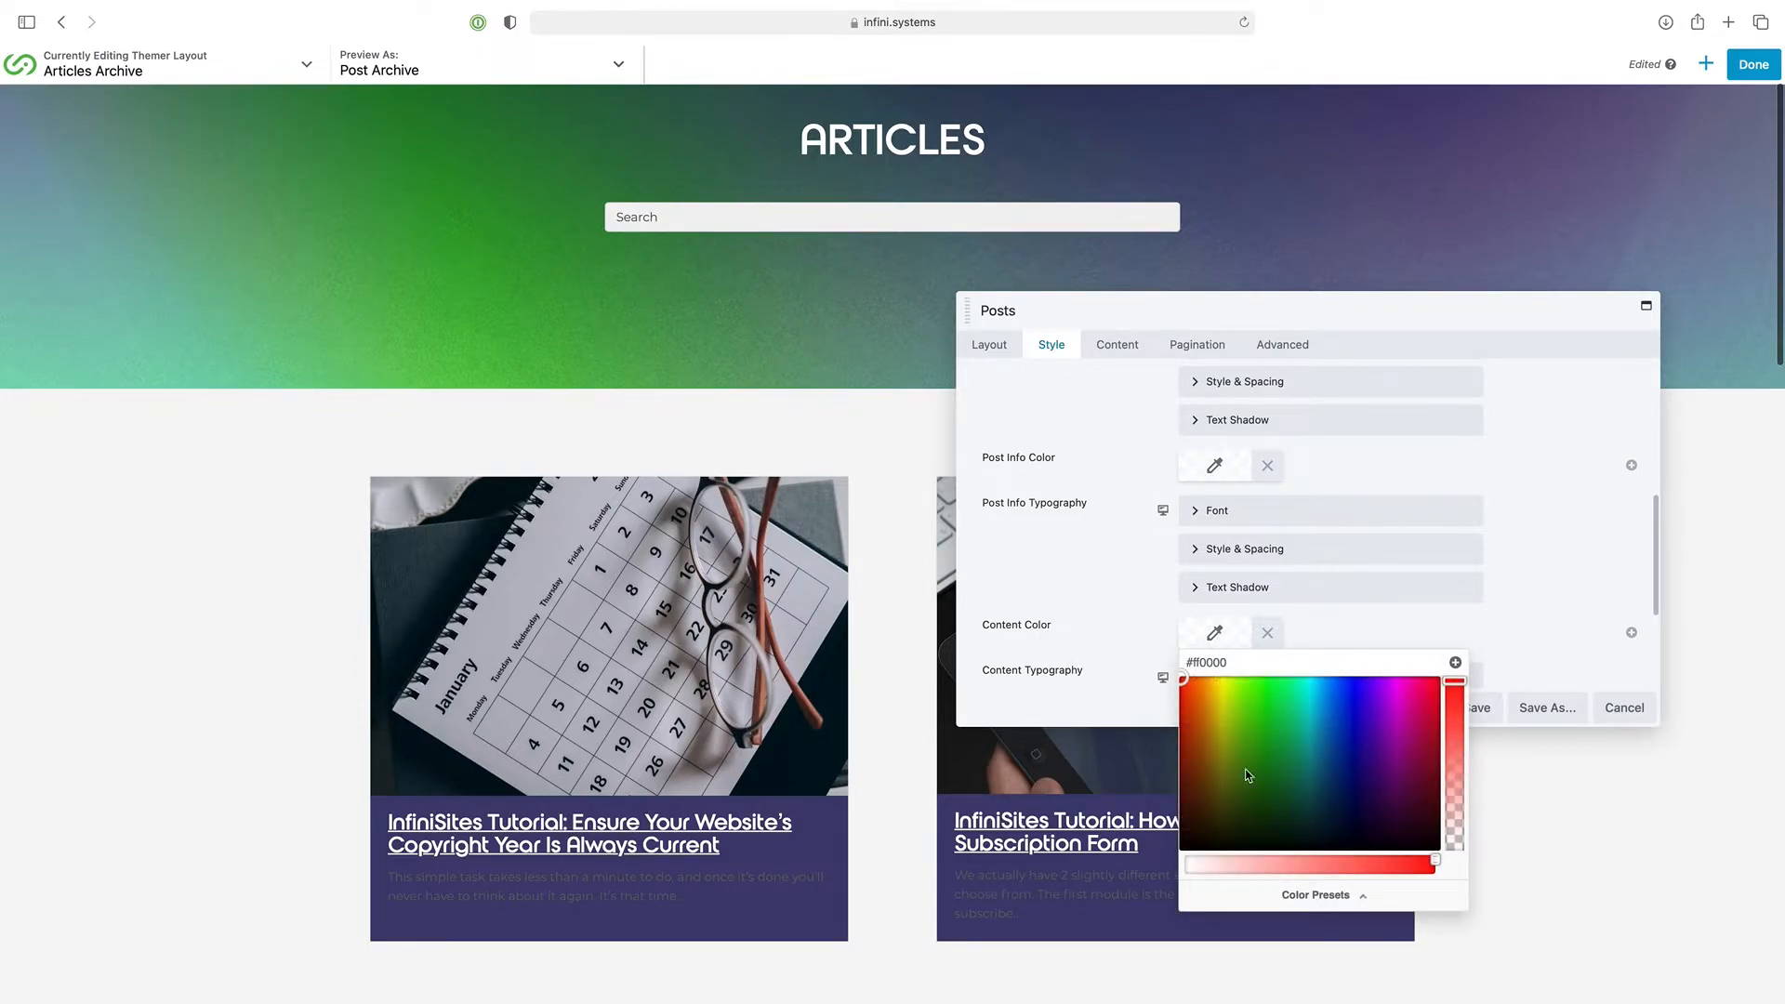
click(1312, 898)
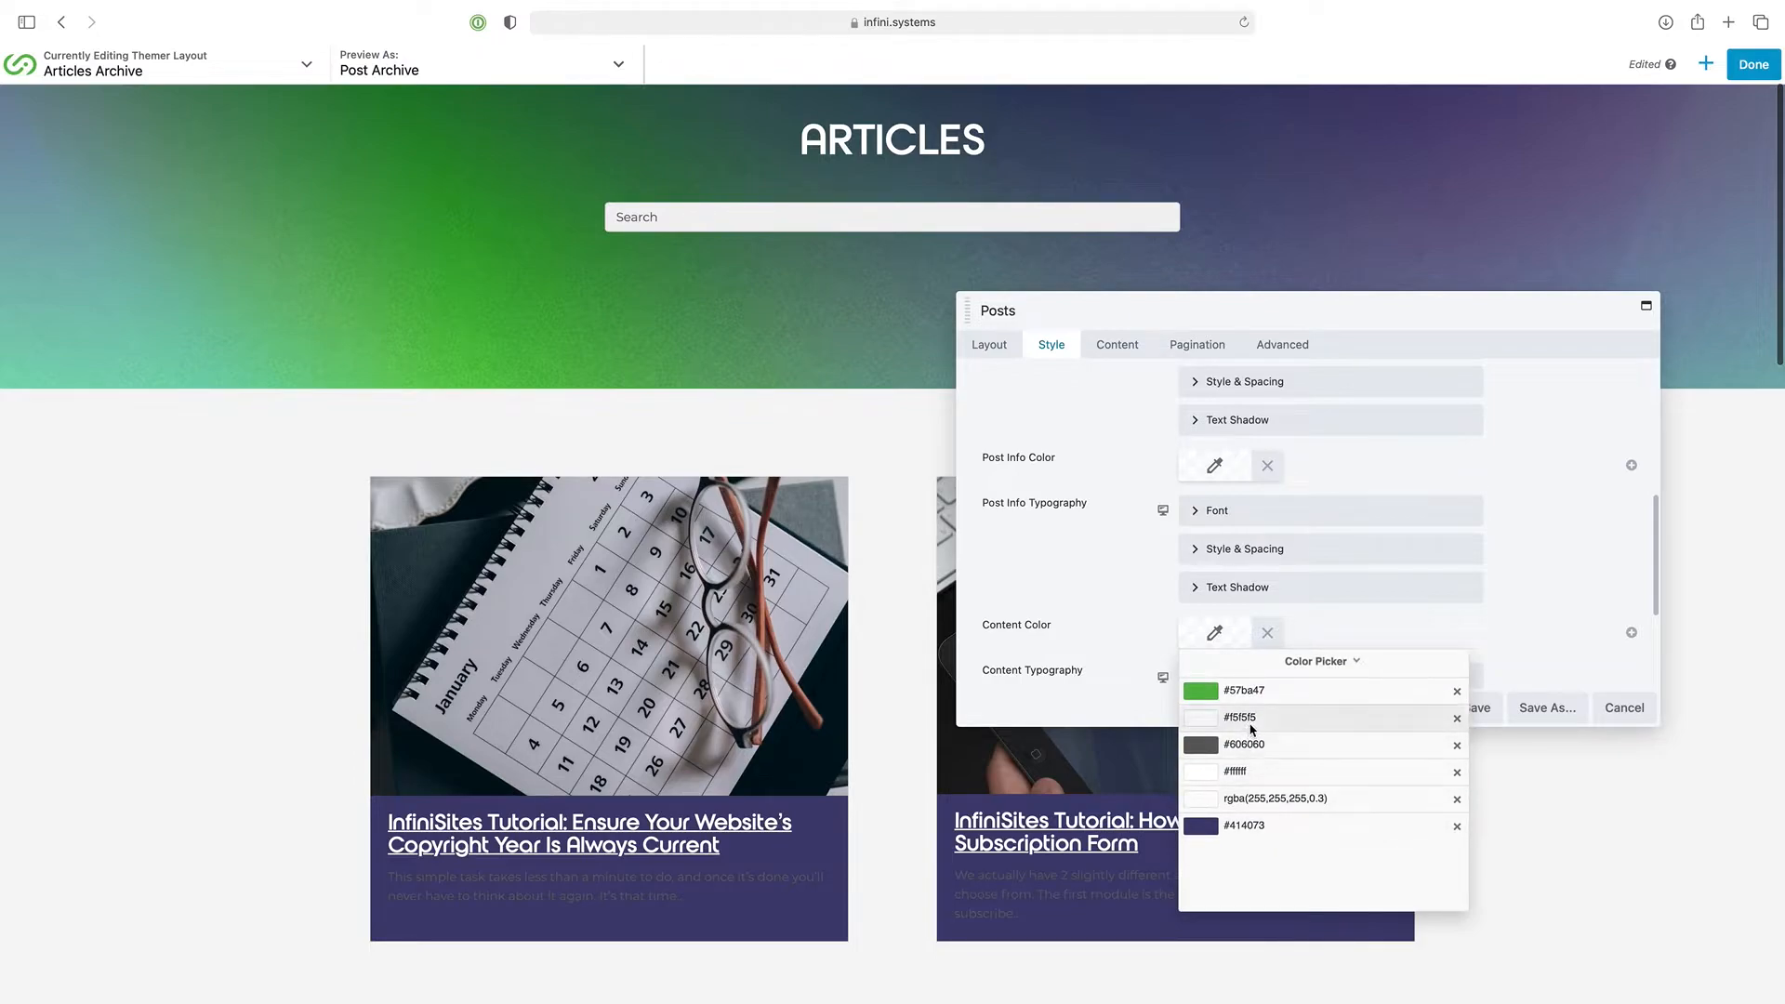
click(1257, 724)
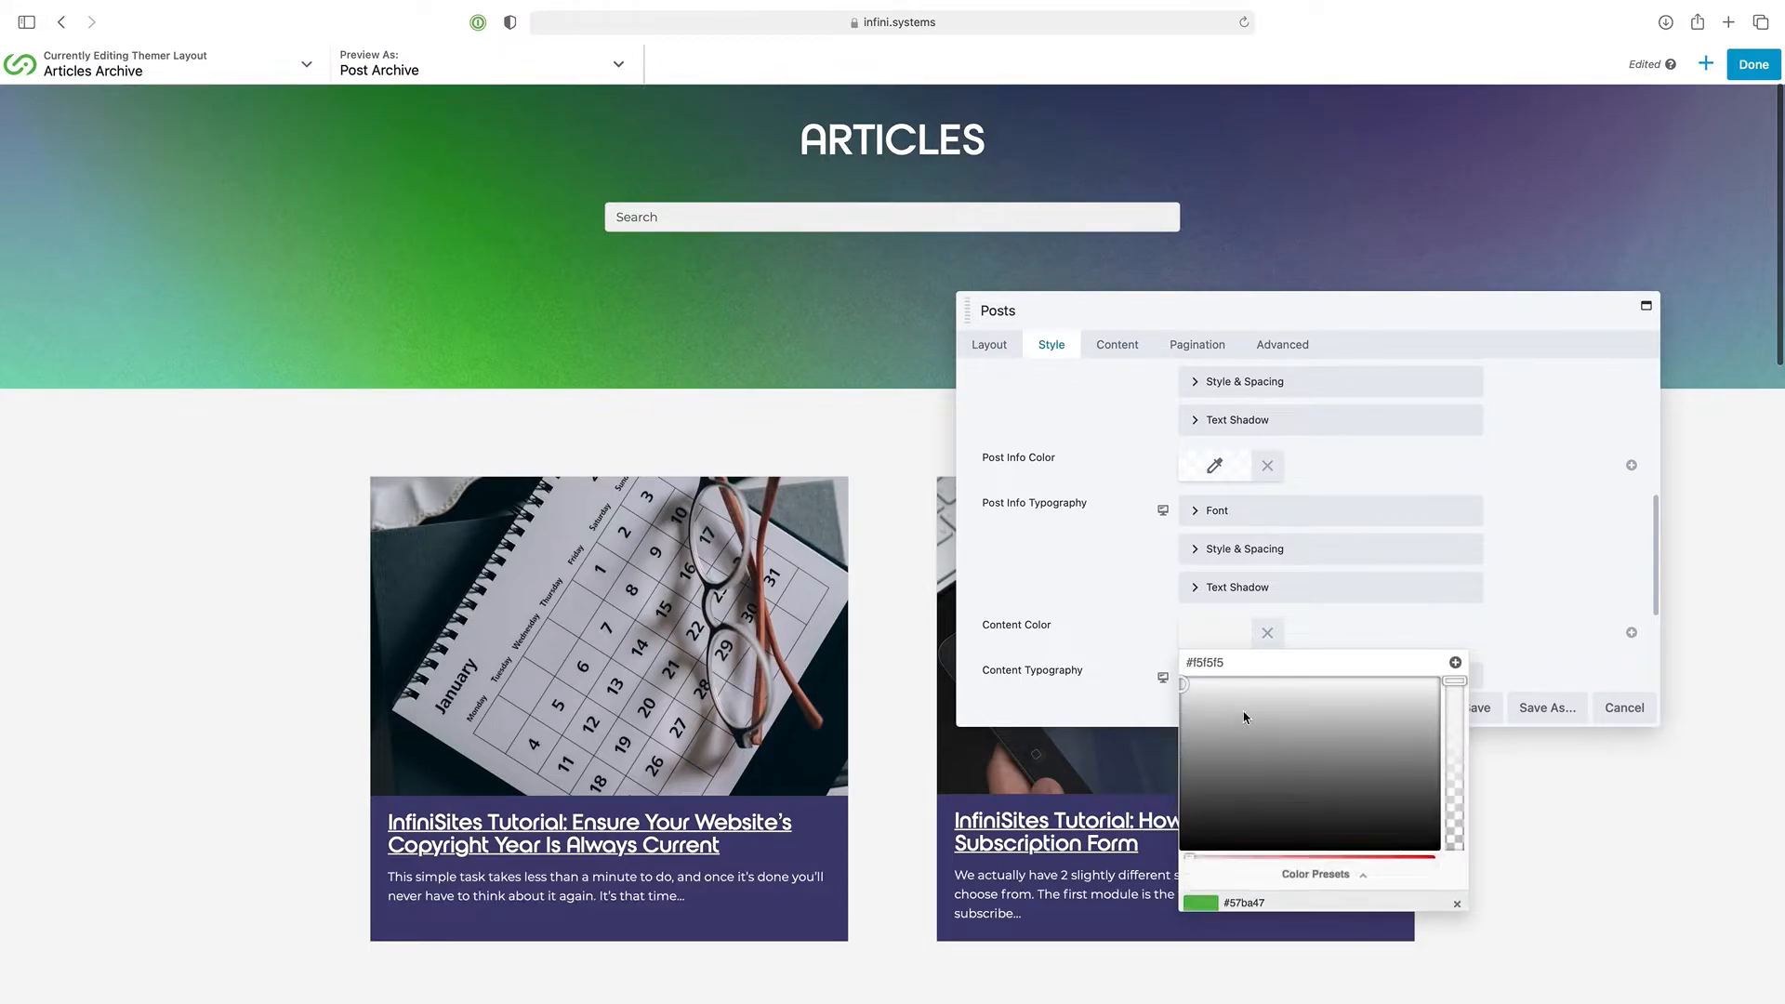
click(1099, 575)
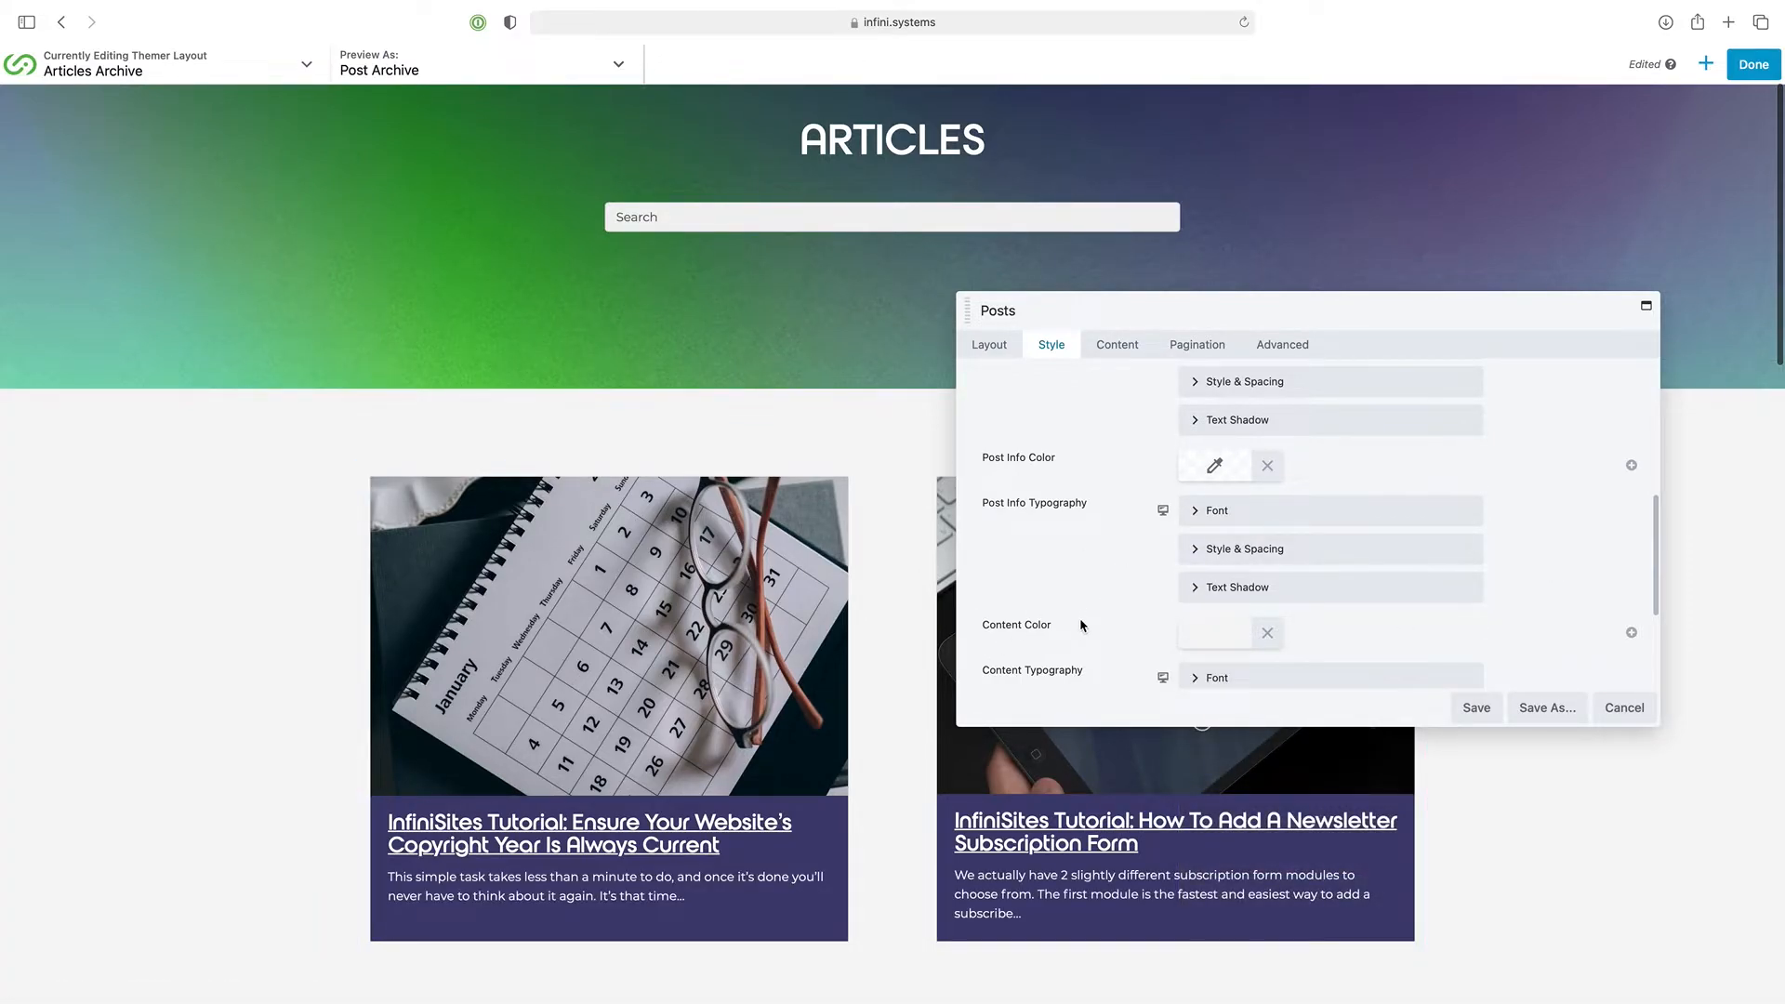
Set the Posts module's content Source to Custom Query
scroll(1080, 625, down, 3)
scroll(799, 702, down, 5)
scroll(770, 720, down, 5)
scroll(770, 720, up, 10)
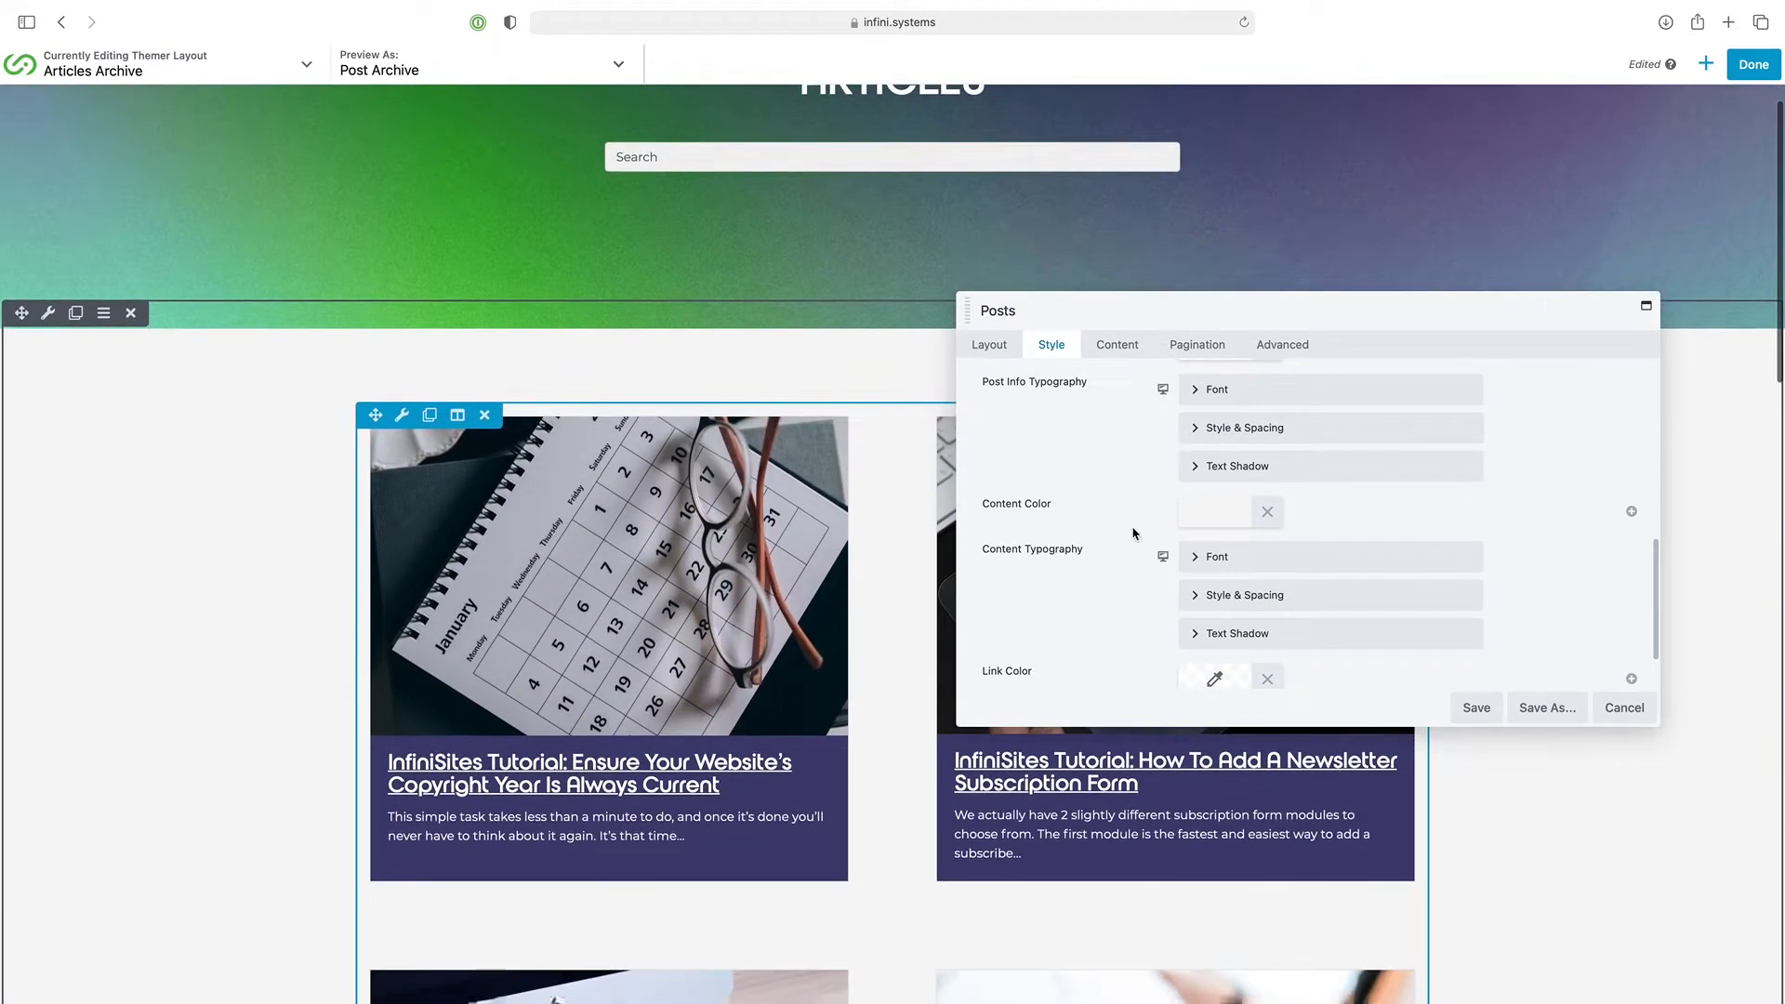
click(1115, 348)
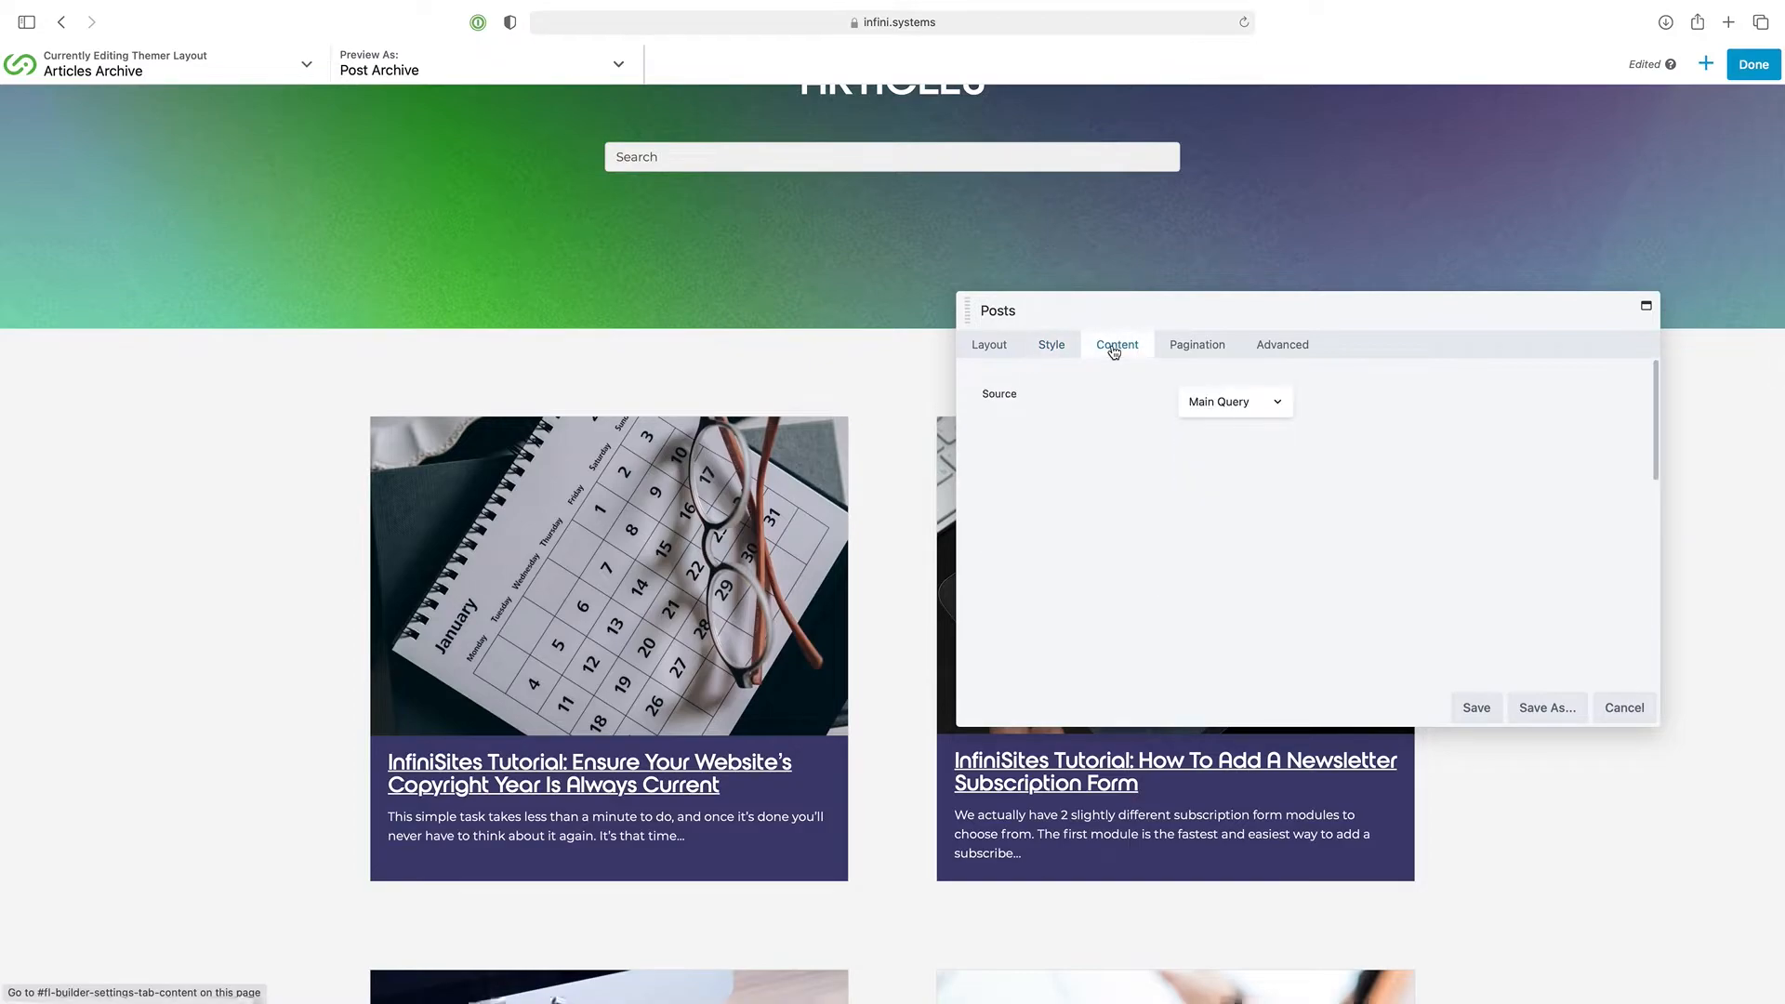
click(1279, 403)
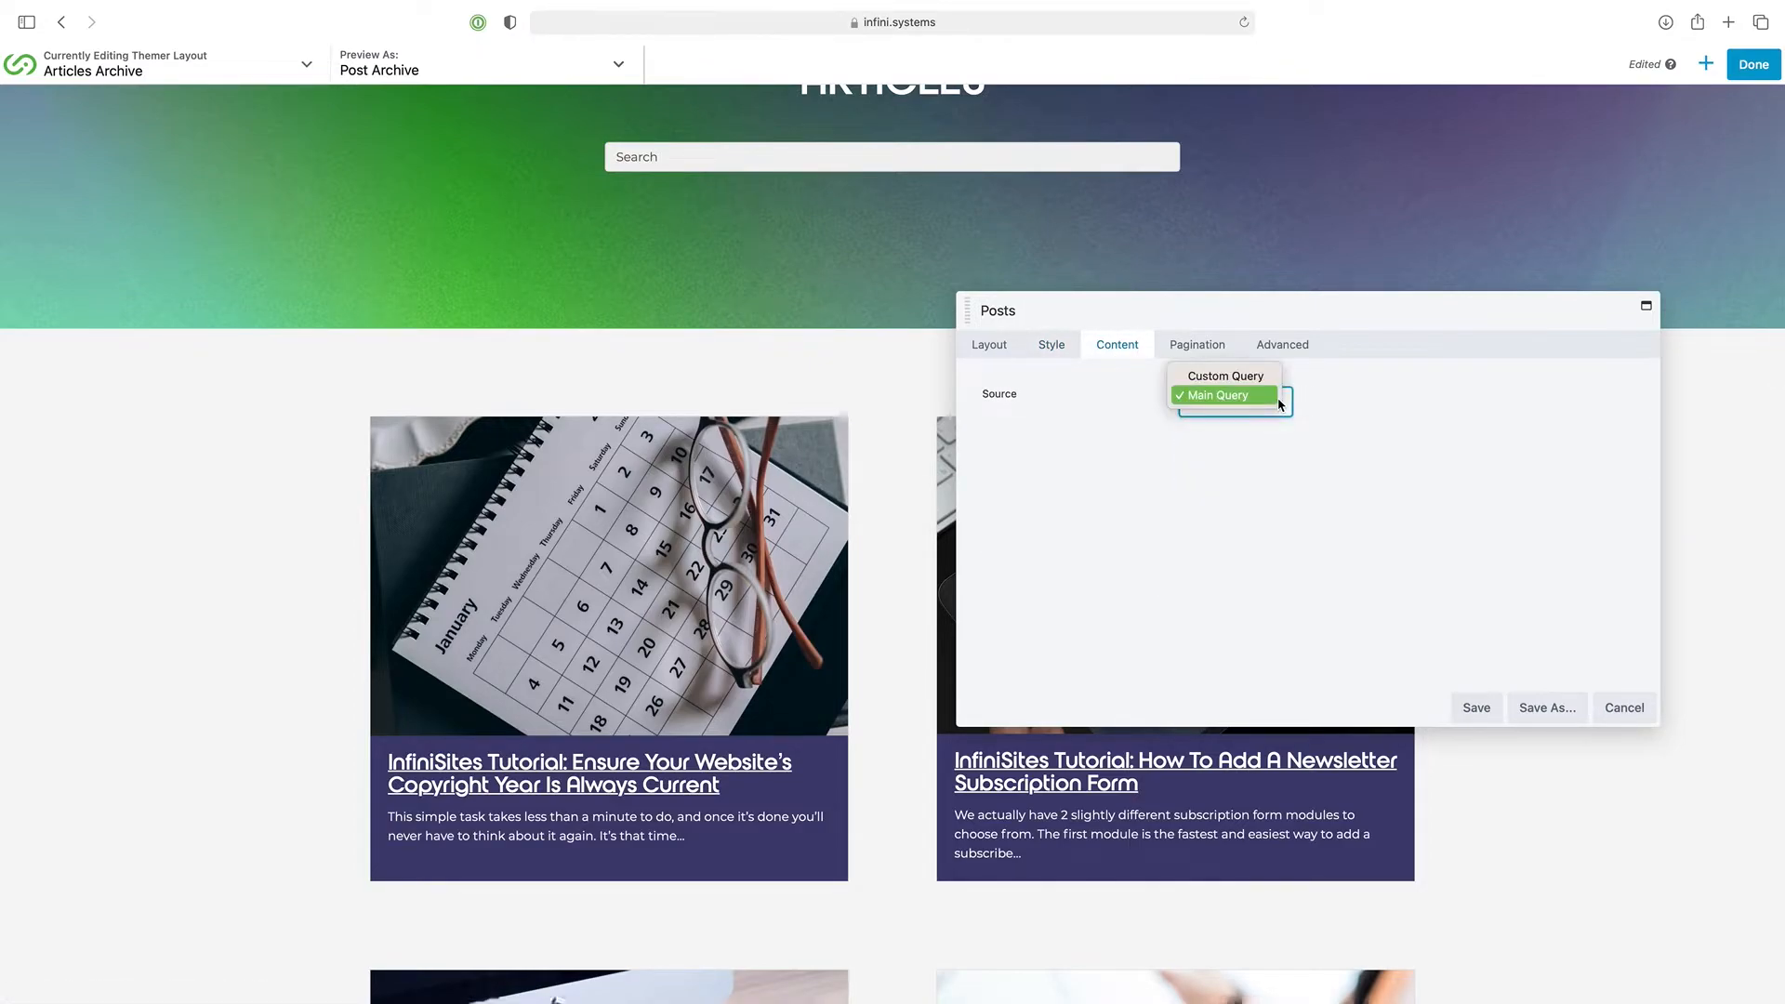
click(1319, 406)
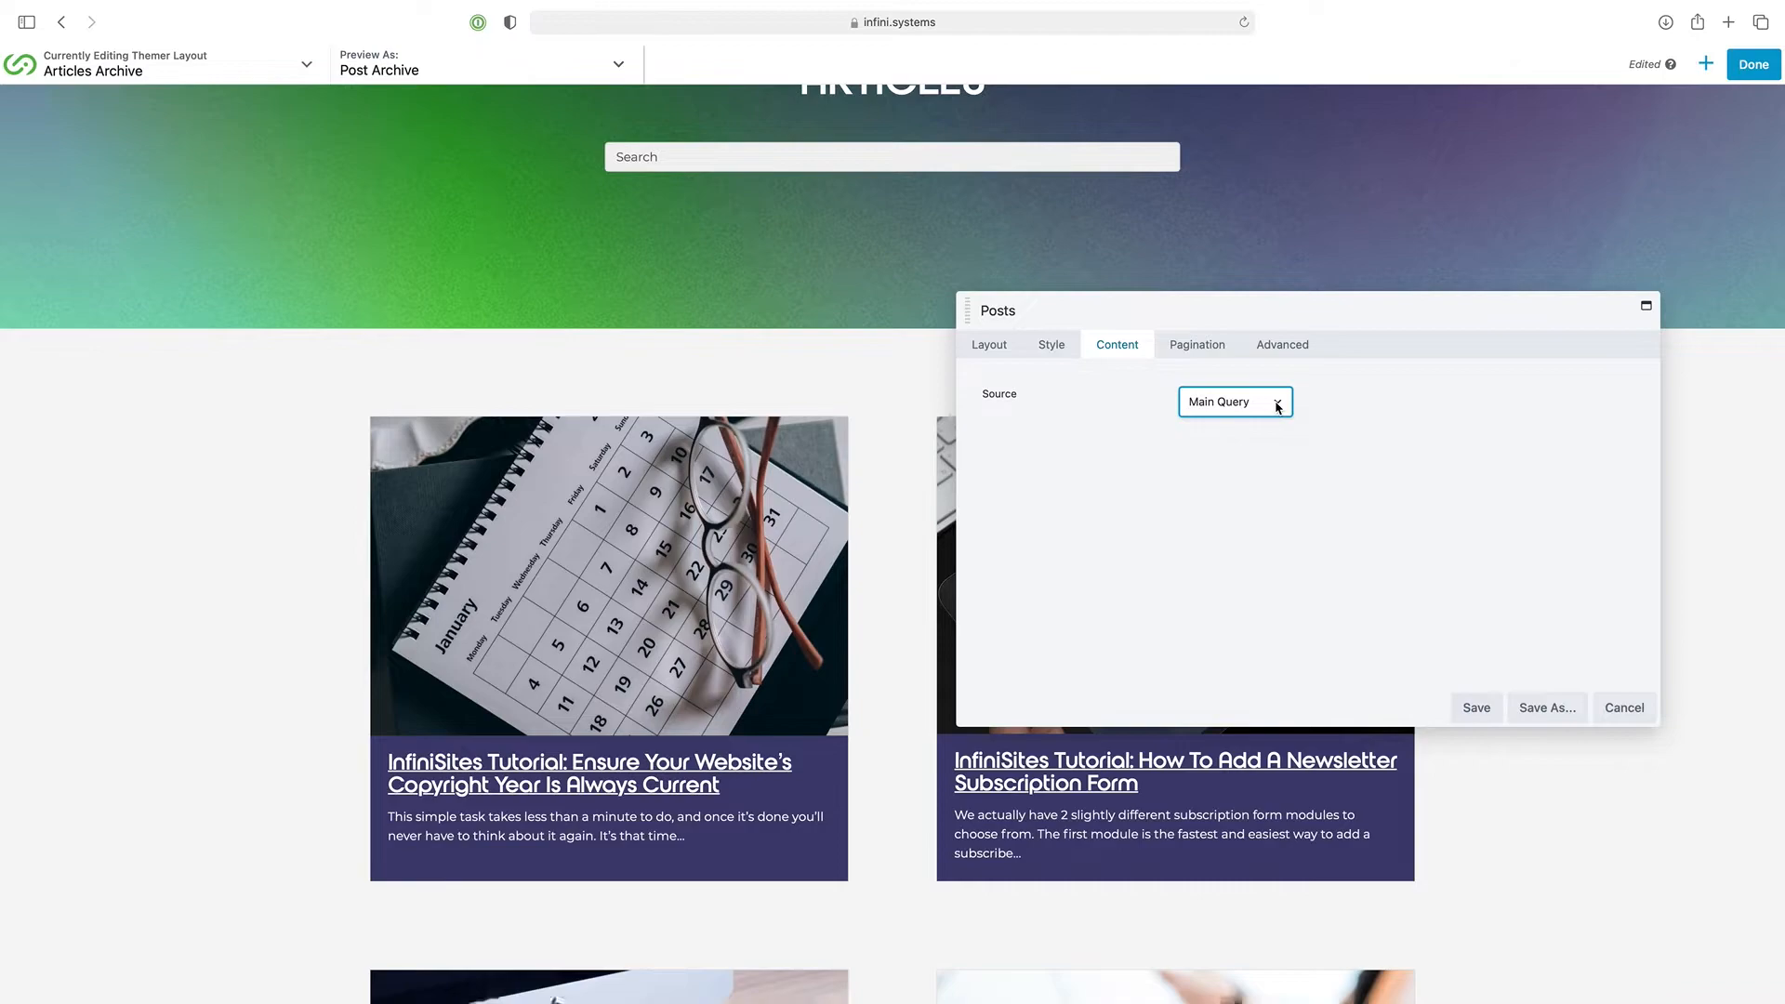
click(1277, 406)
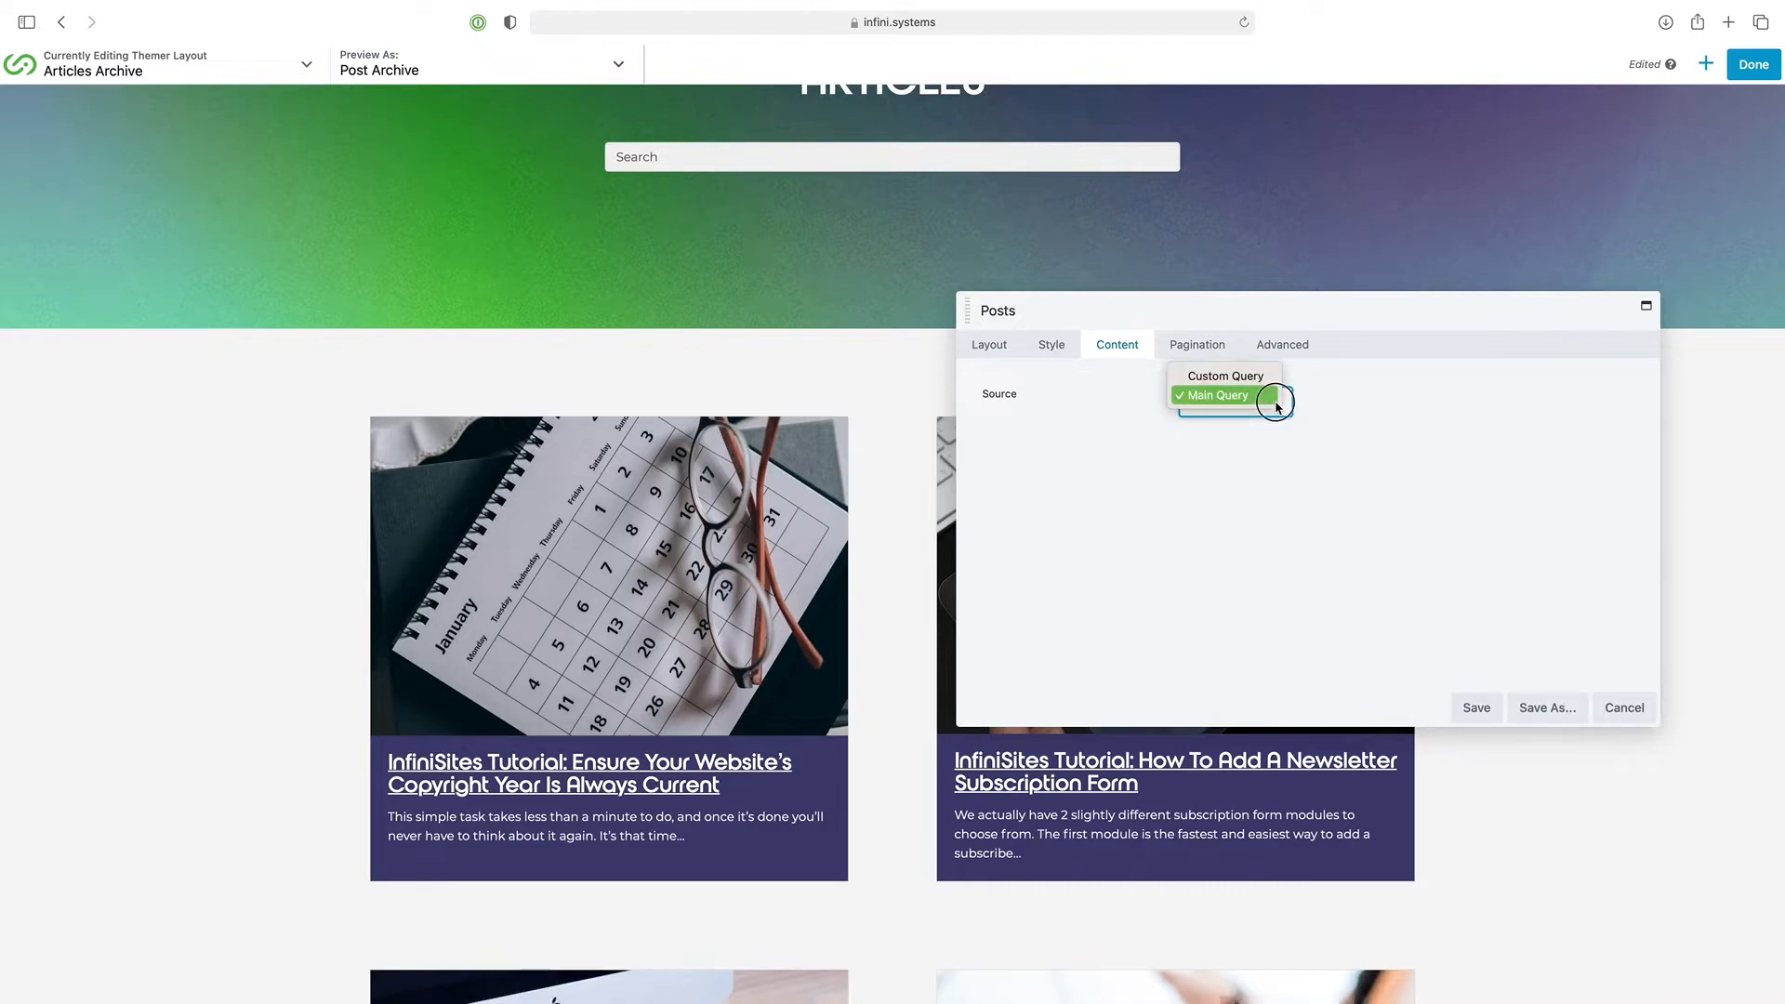
click(1225, 377)
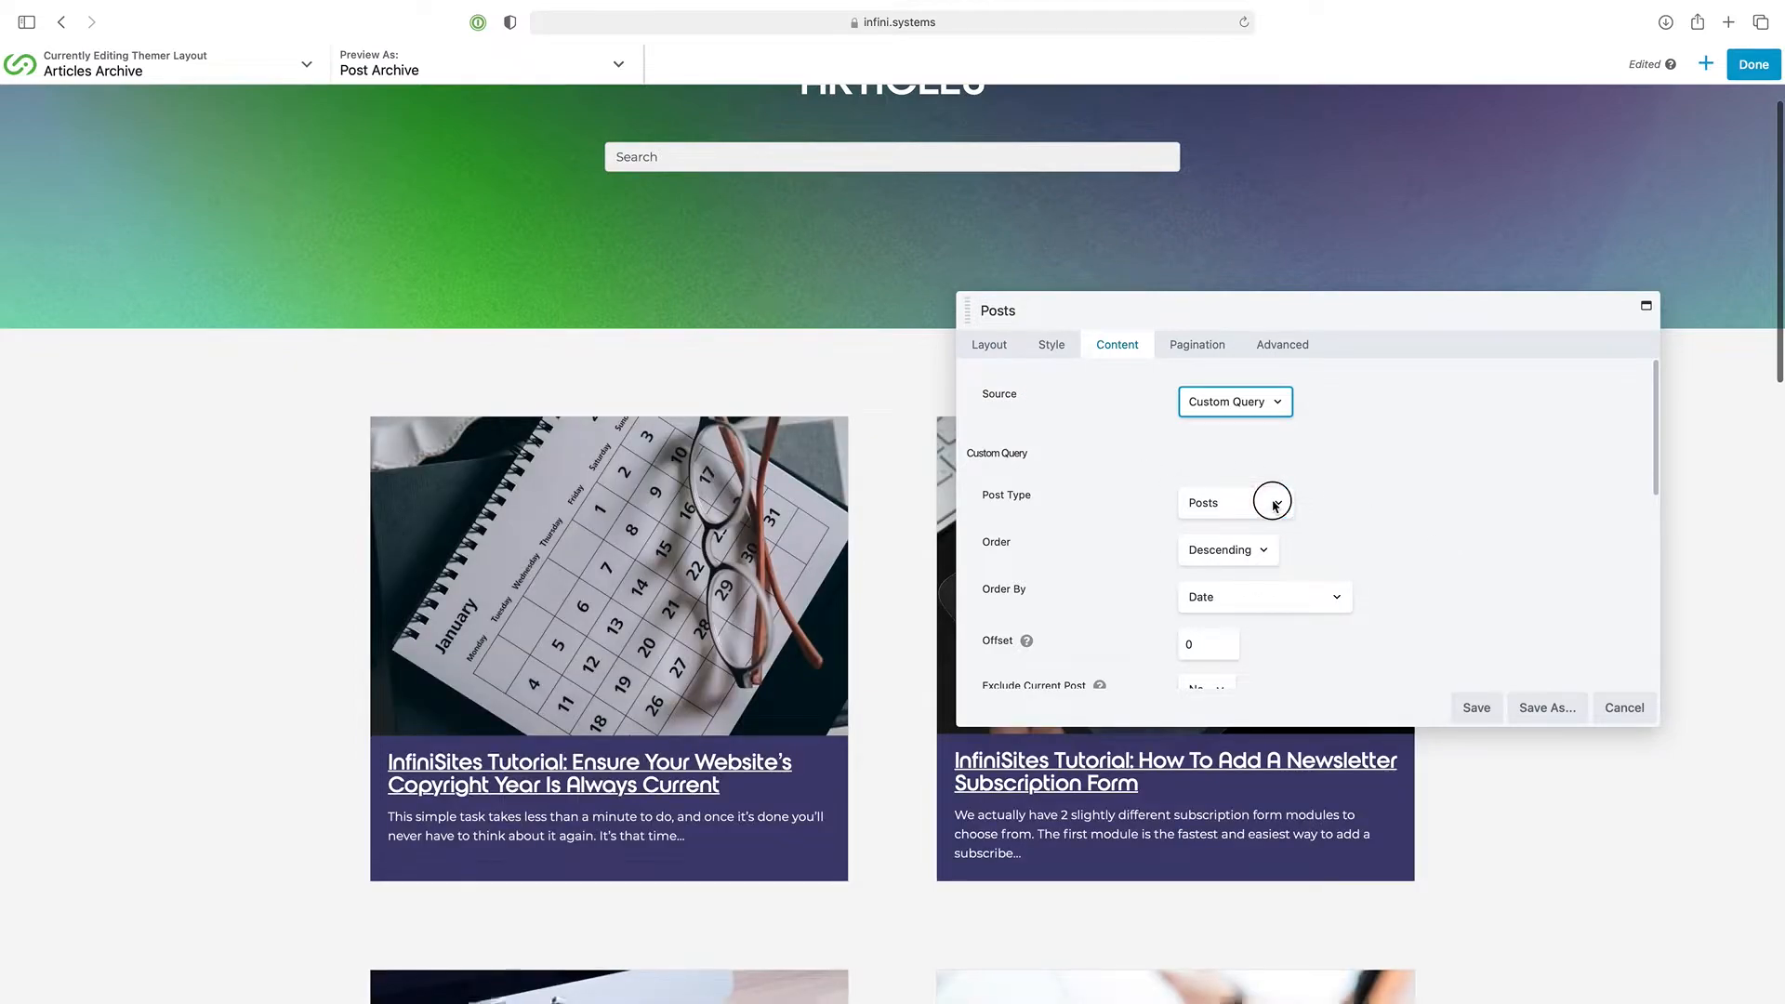
Filter the custom query to match the Educational Articles category
click(1275, 505)
click(1406, 505)
scroll(1439, 581, down, 3)
scroll(1439, 581, down, 1)
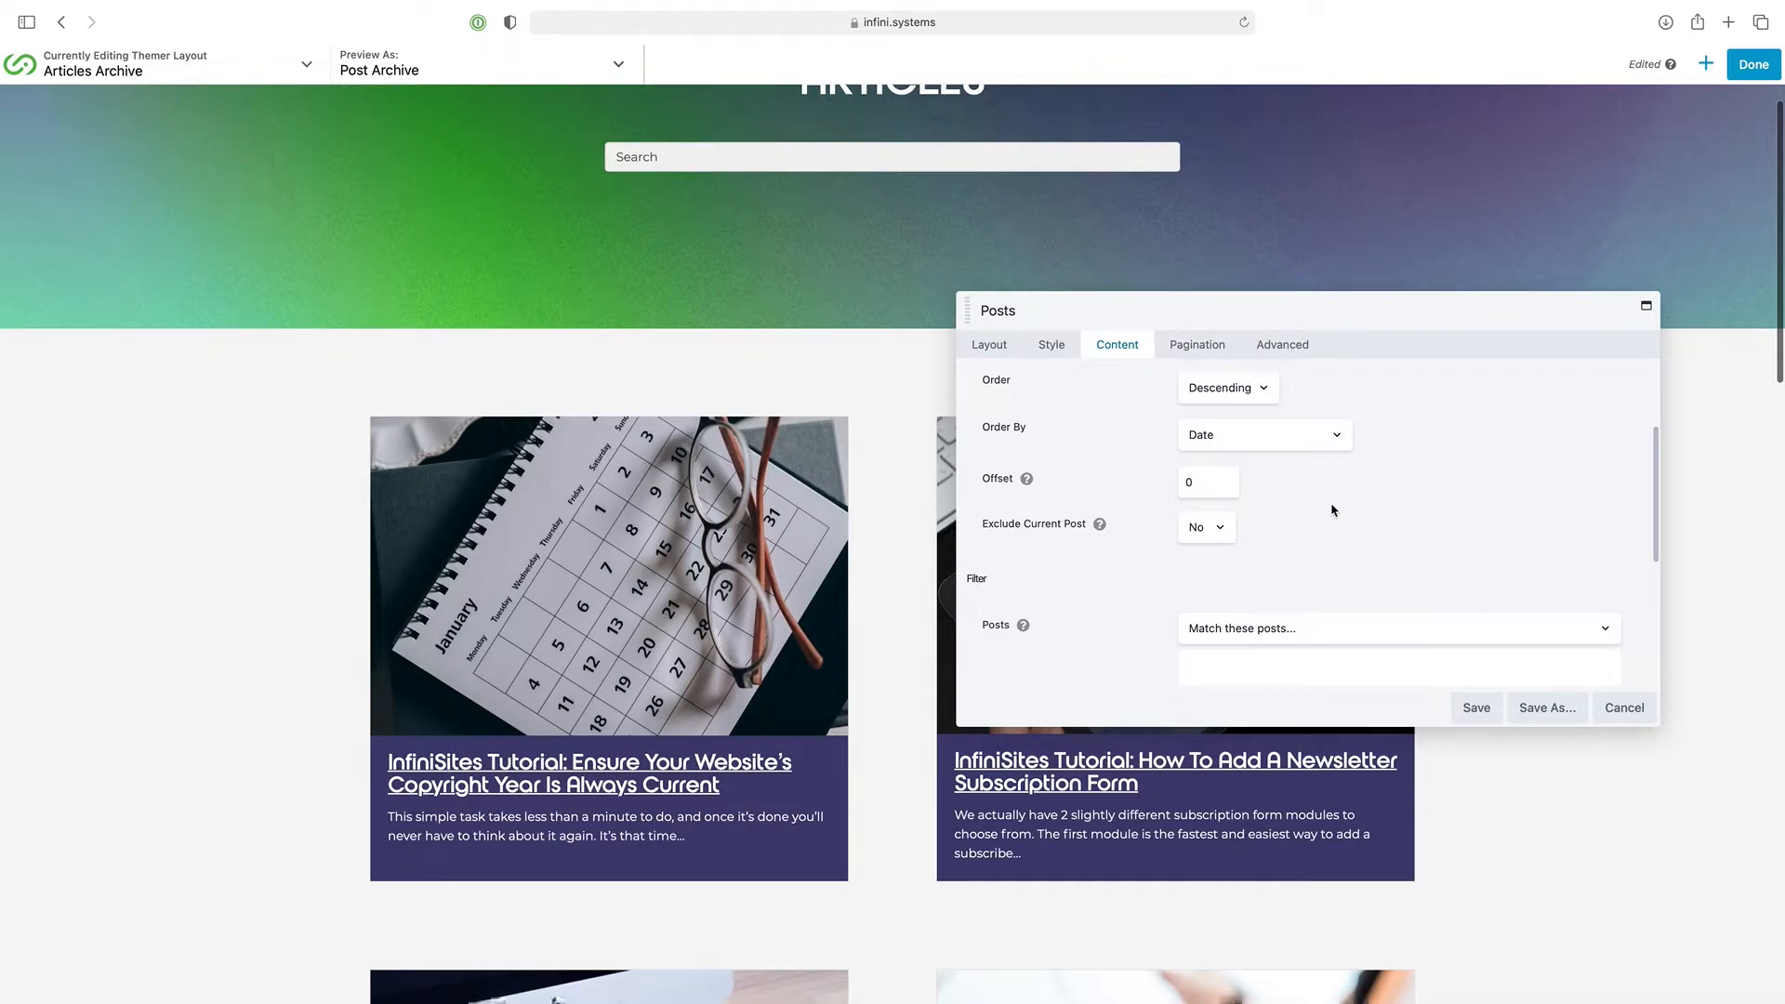
scroll(1106, 635, down, 4)
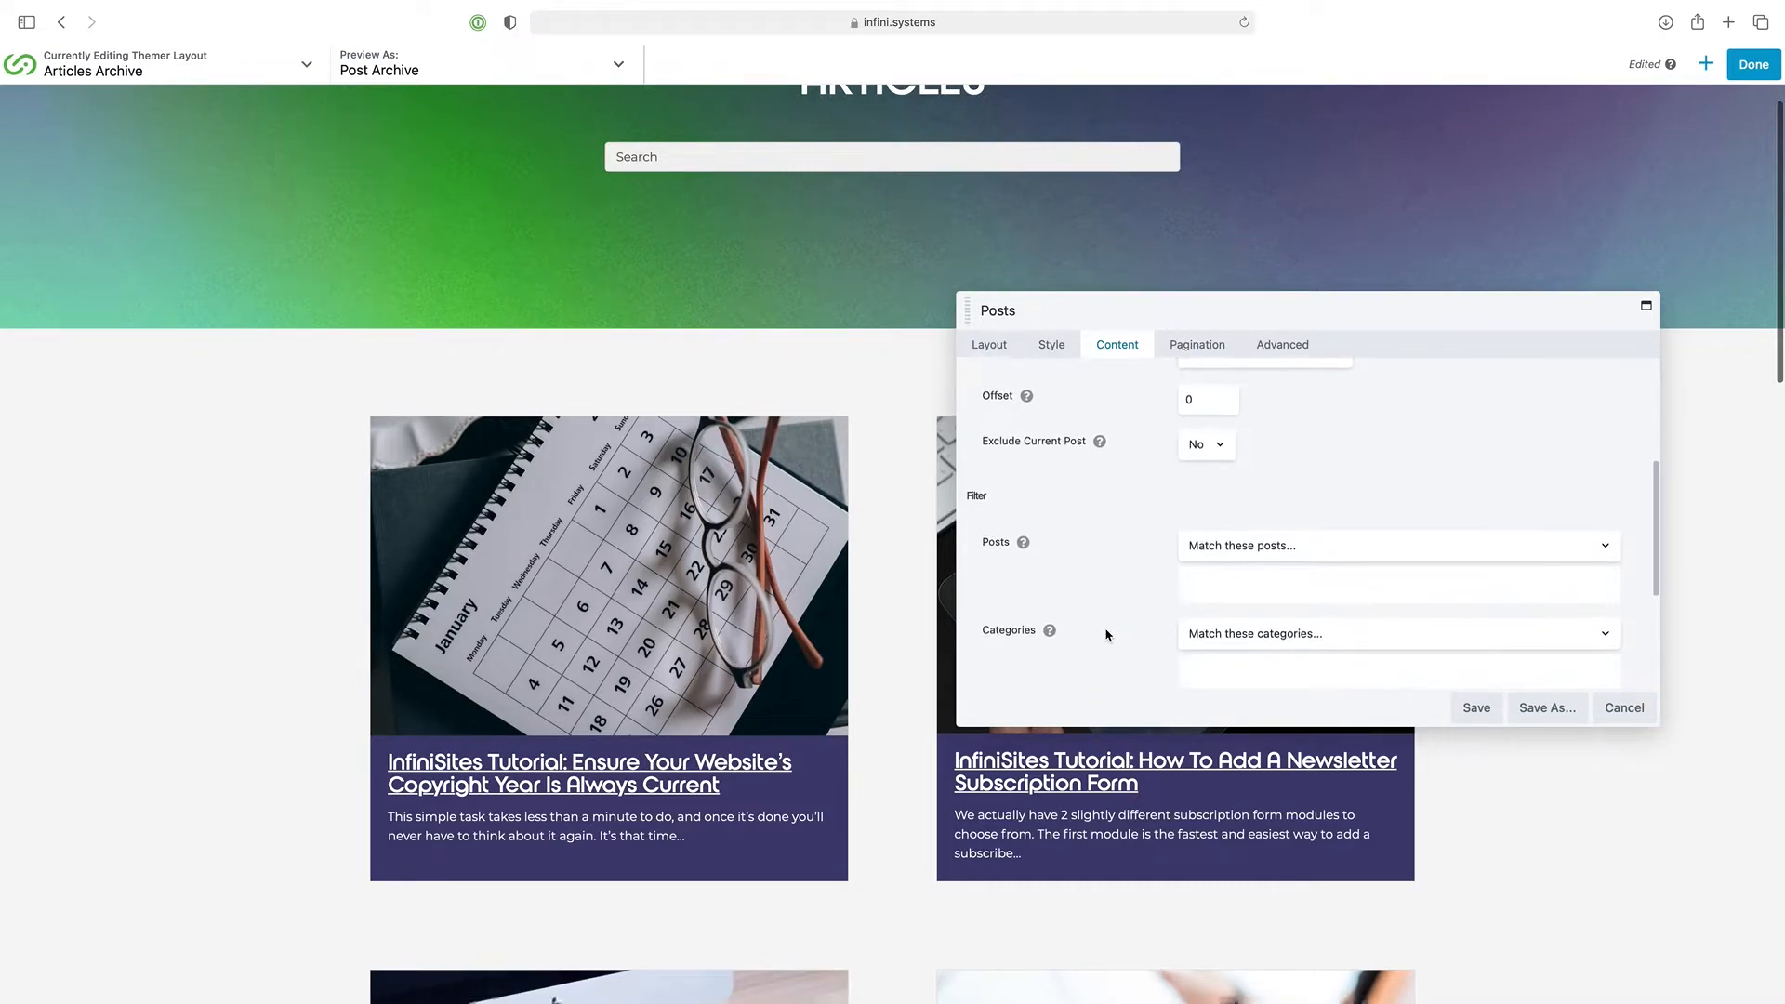
scroll(1106, 635, down, 2)
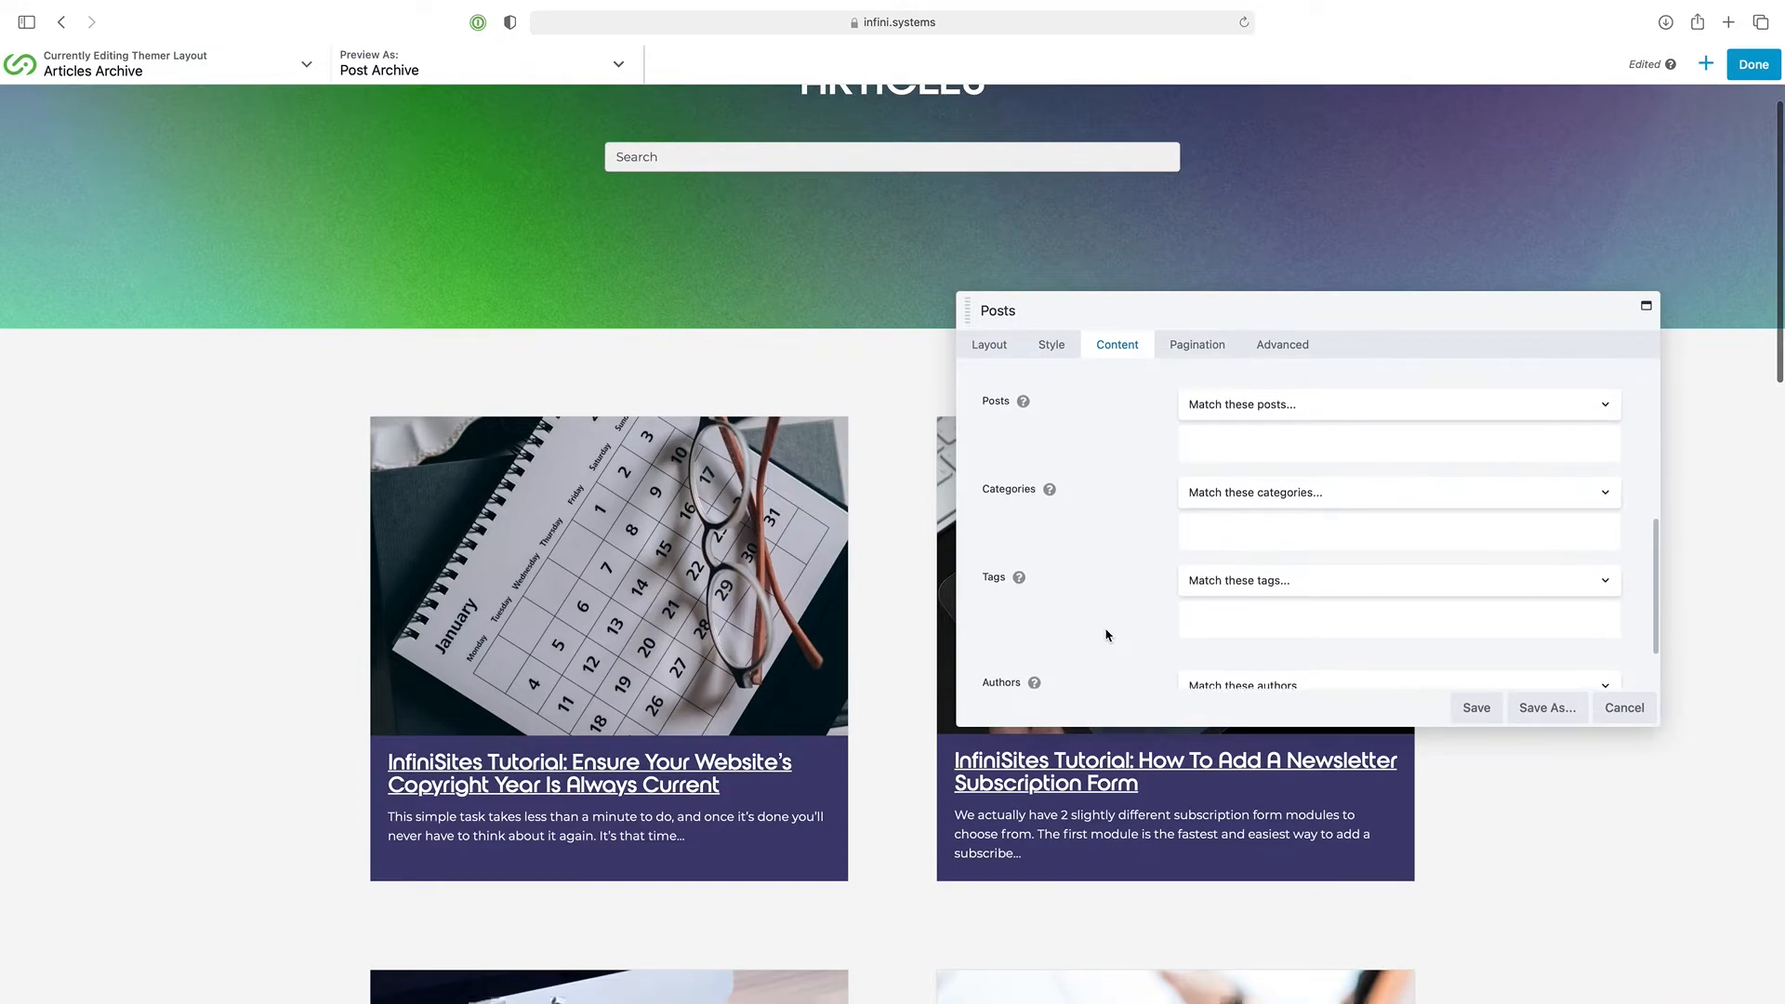
click(1331, 493)
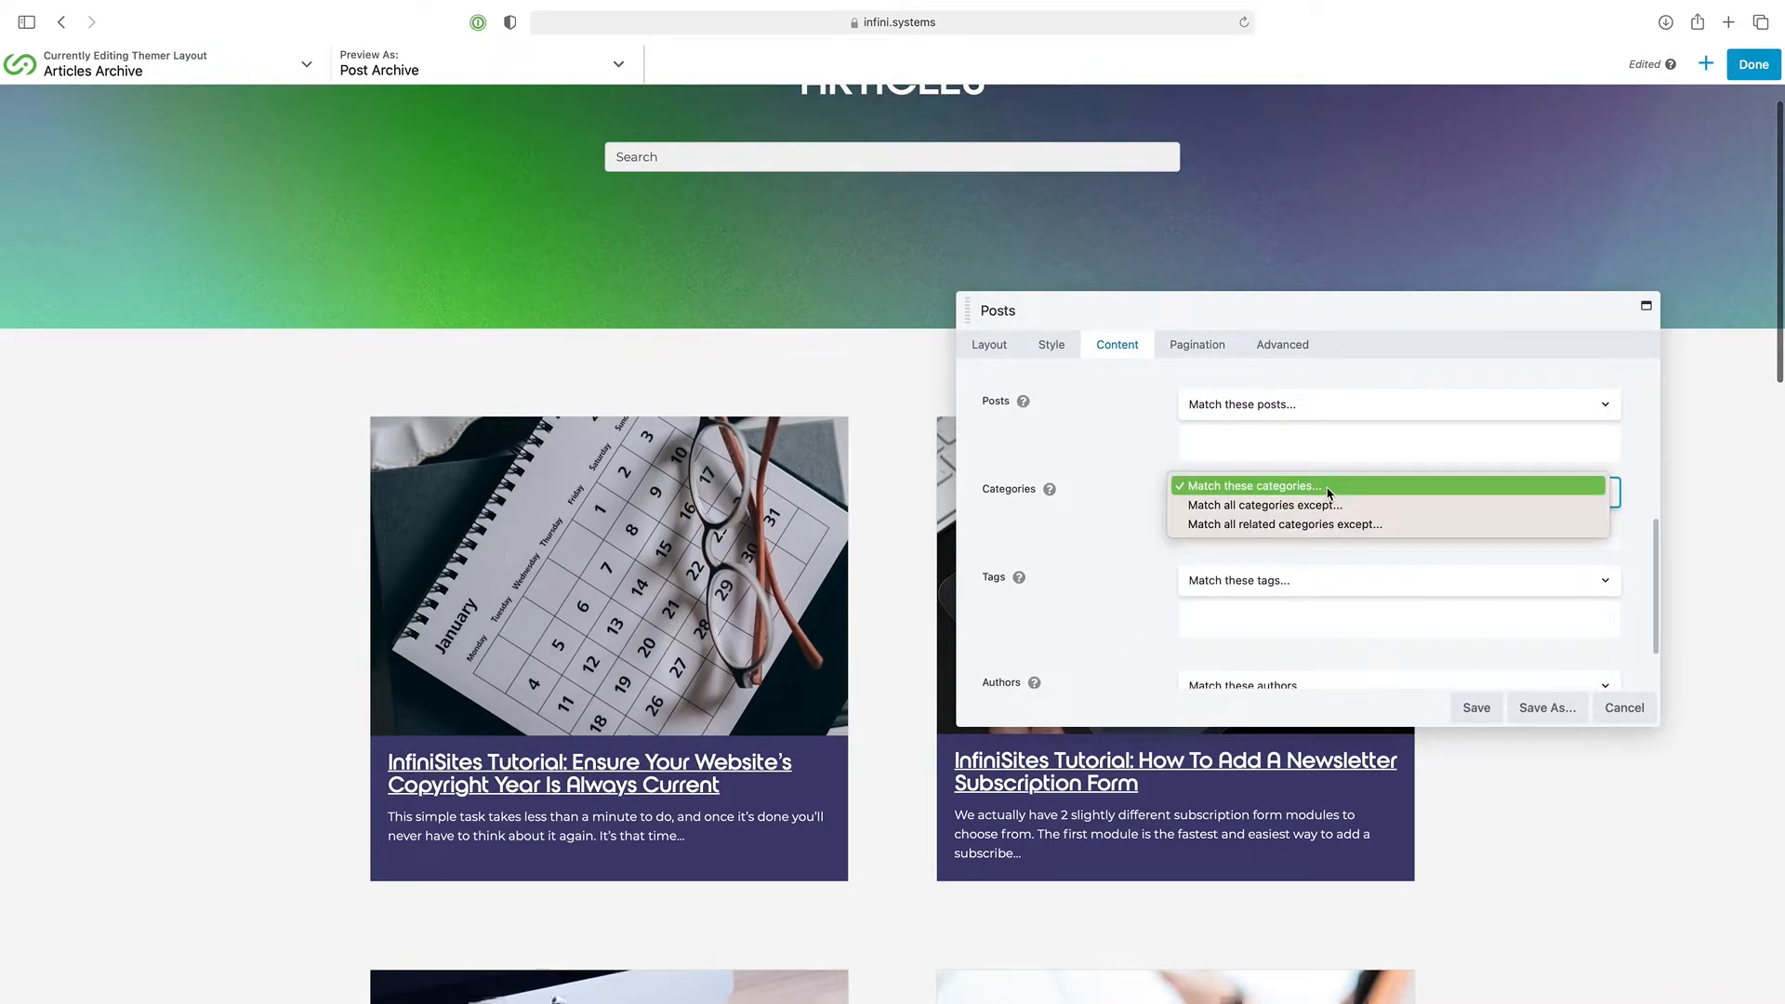
click(1247, 488)
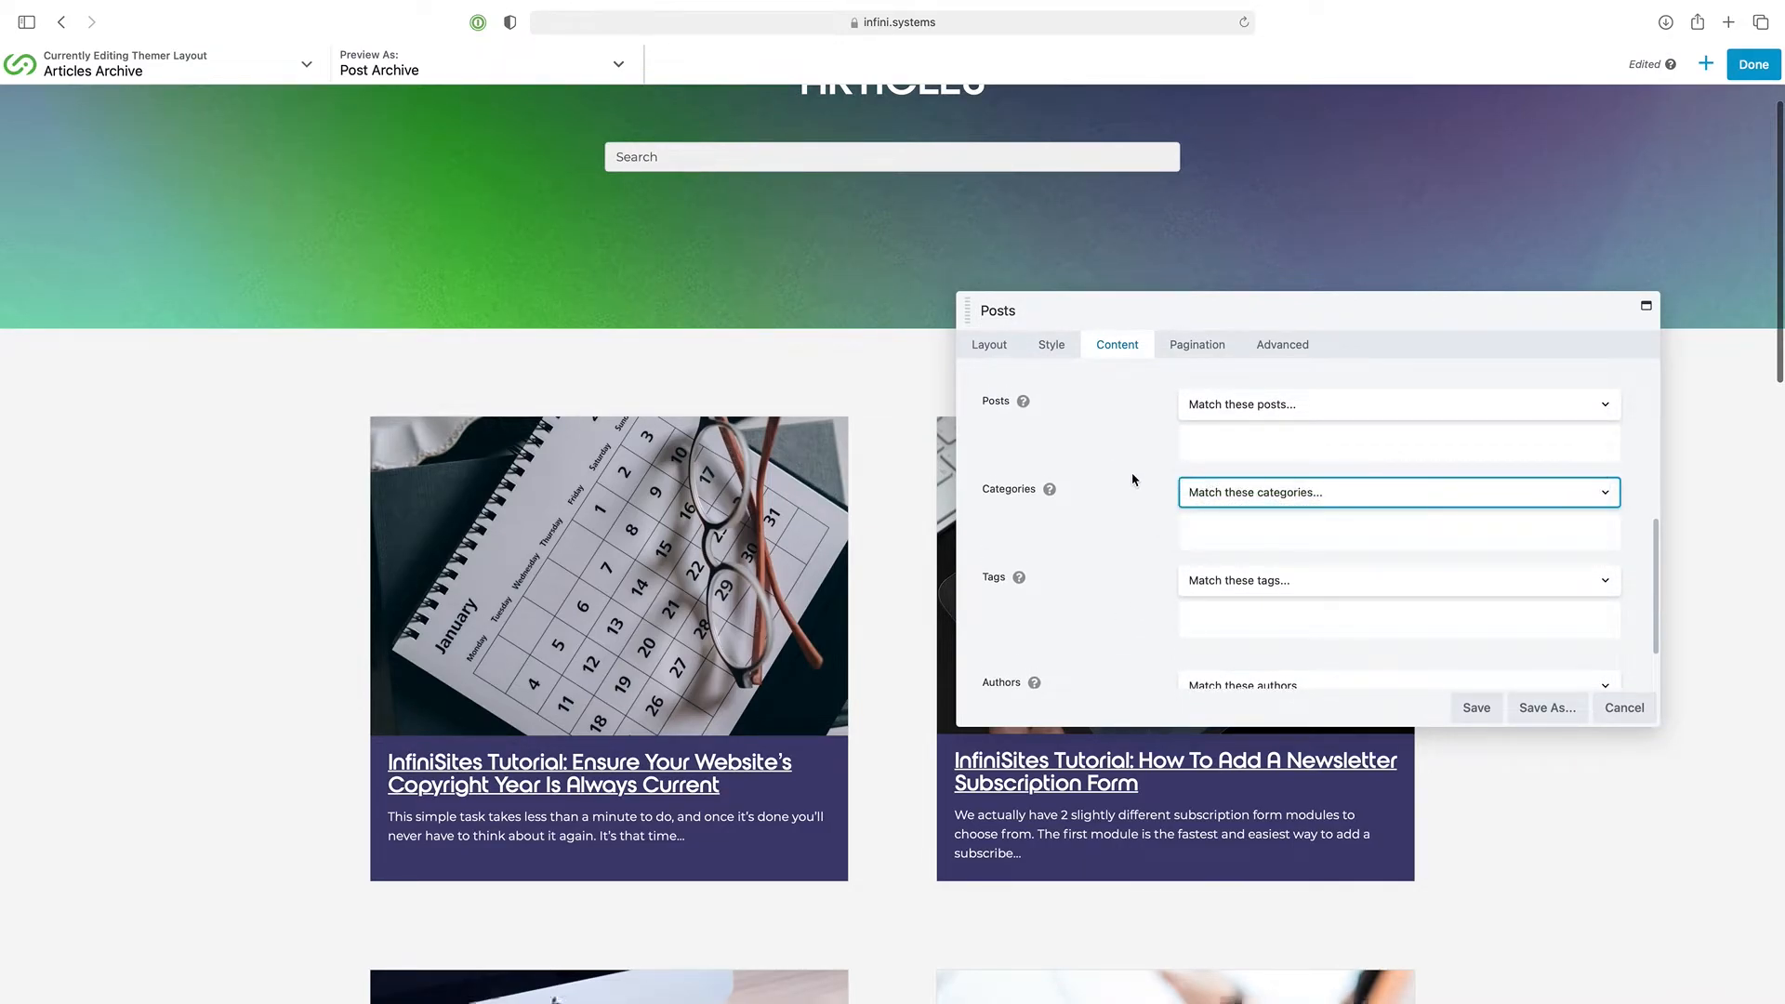
click(1217, 529)
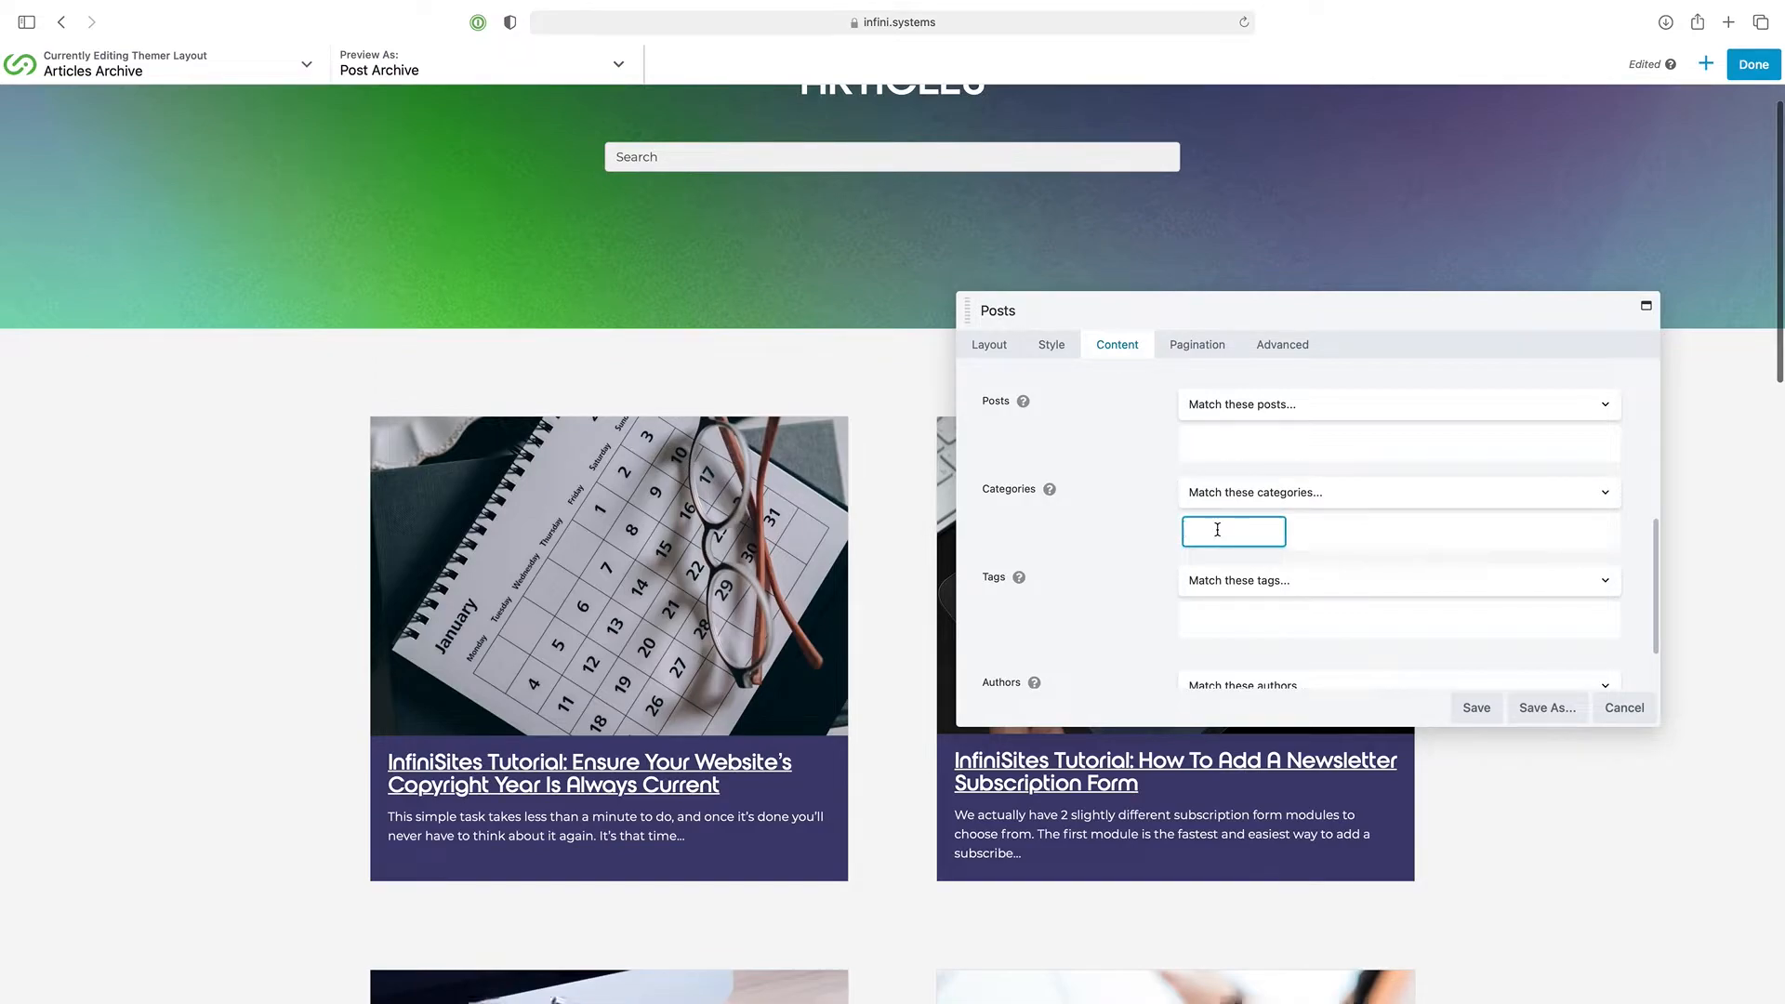
text(edu)
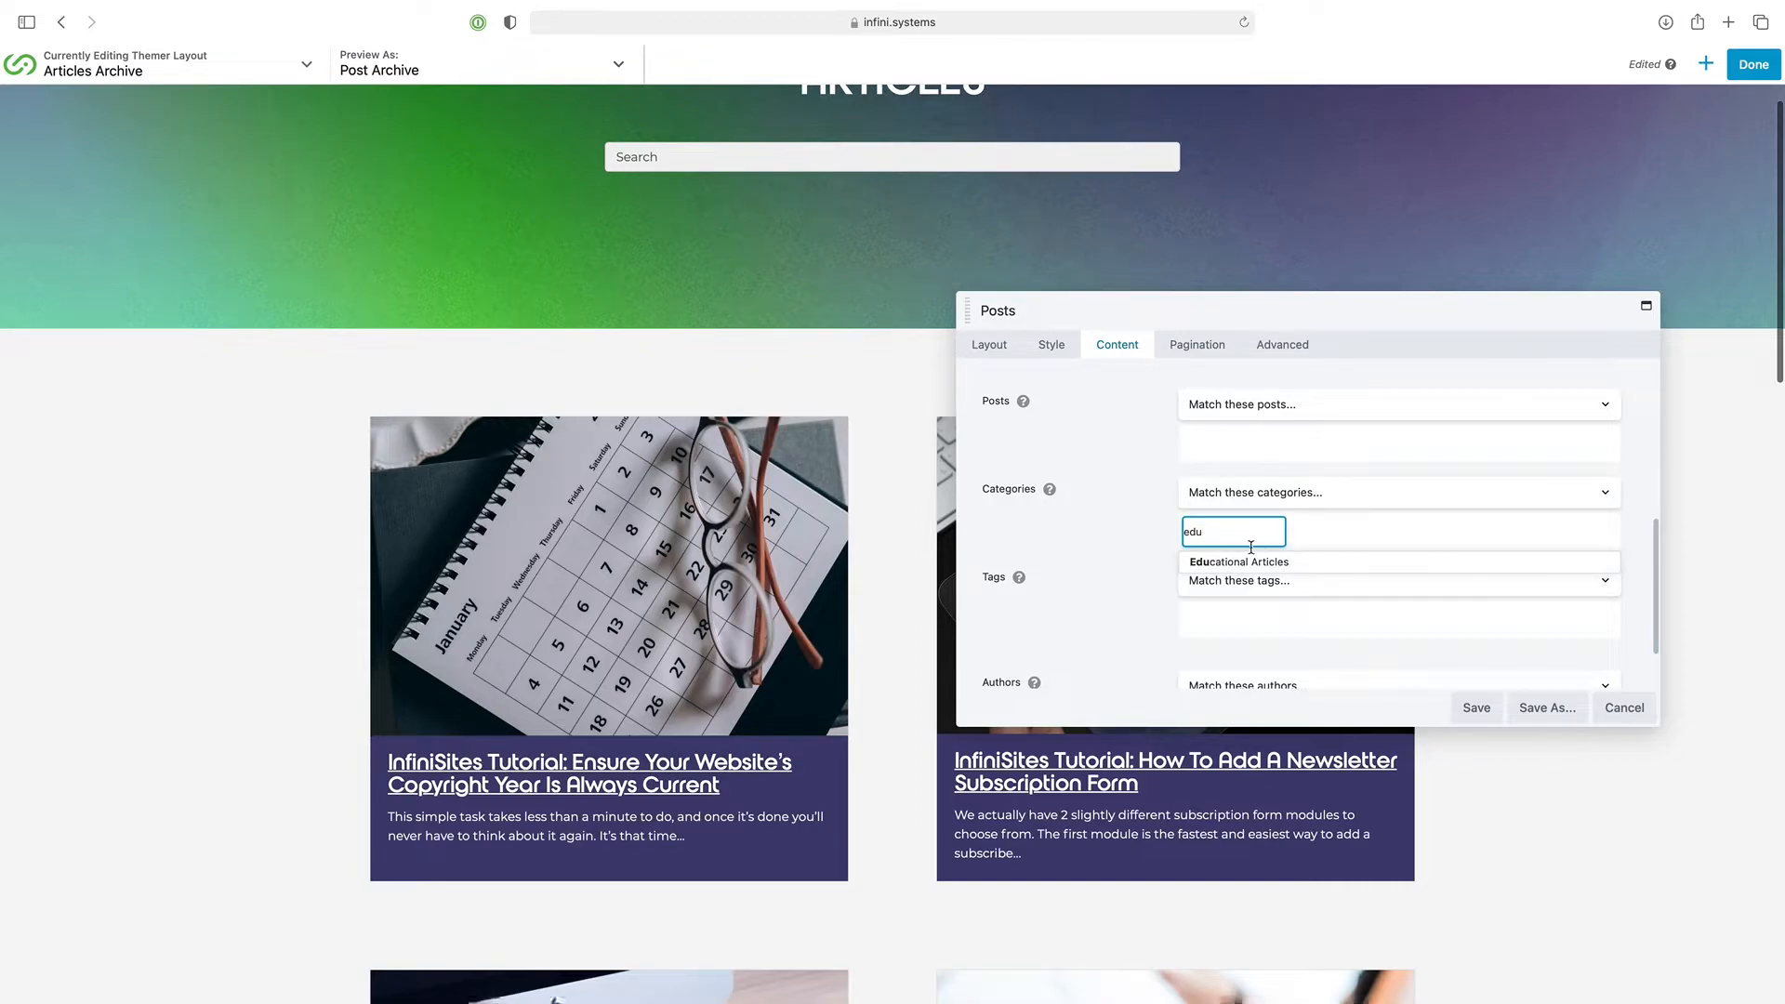
click(1253, 561)
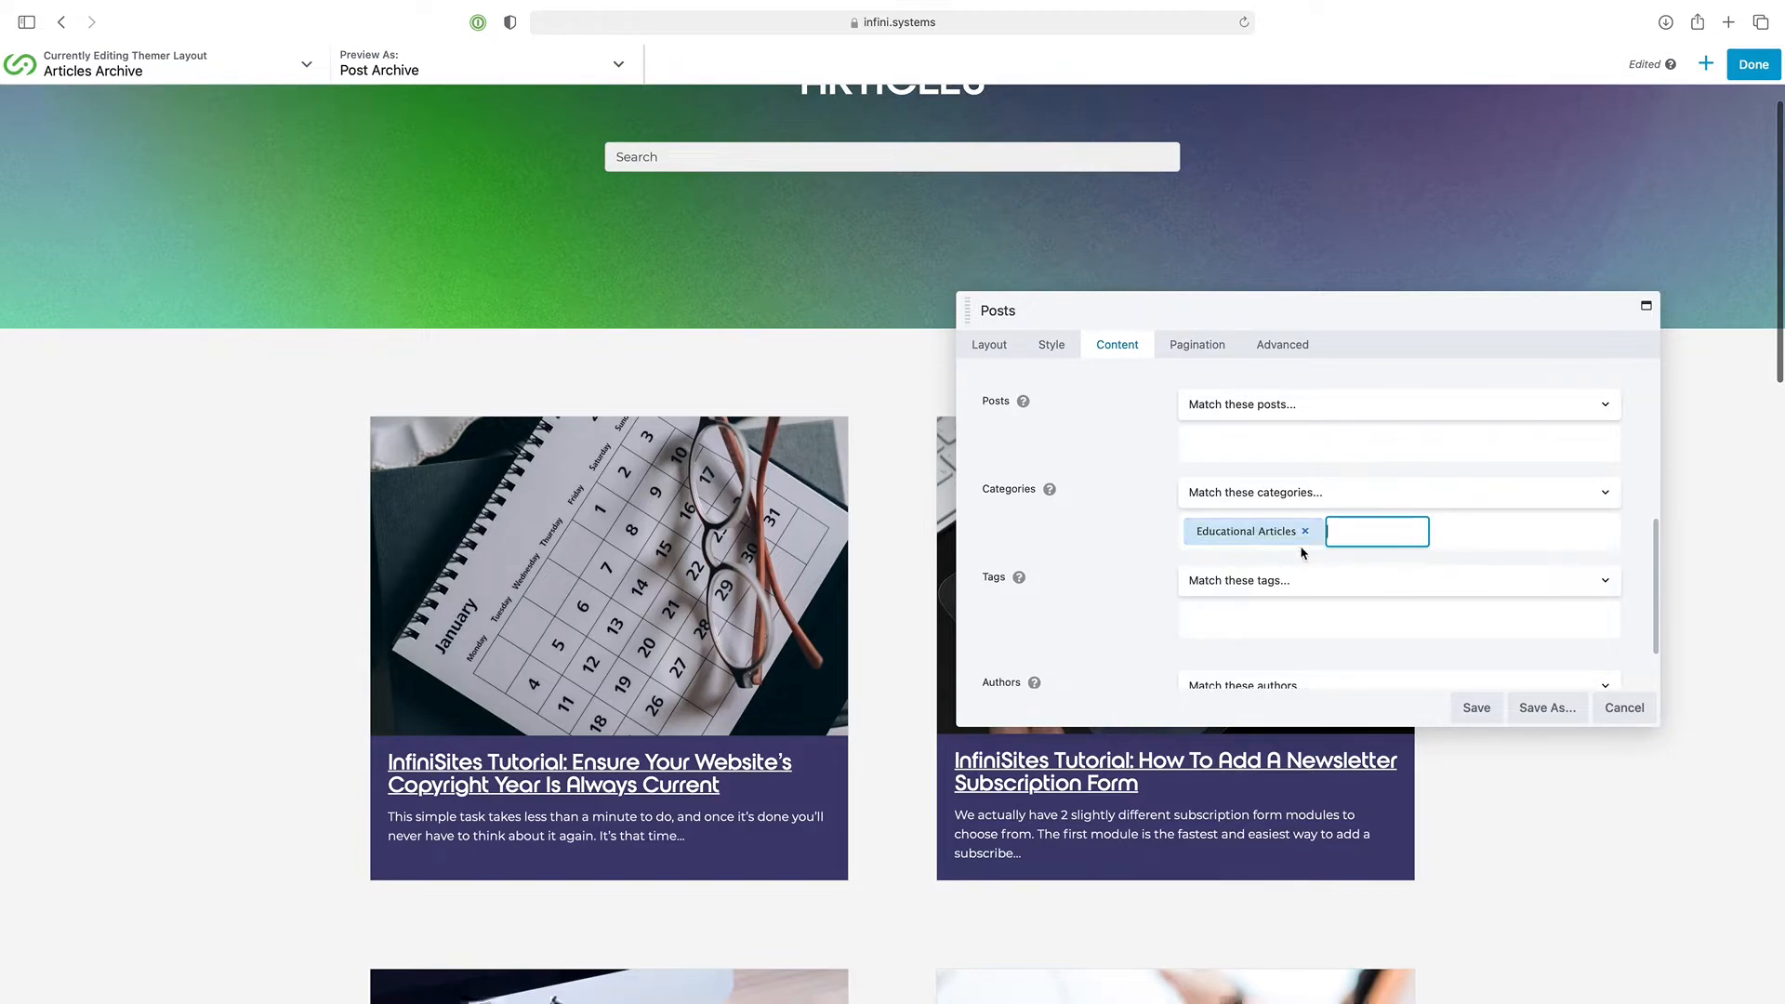
Check the Pagination Style options, set Posts Per Page to 6, and save the Posts module
click(1197, 346)
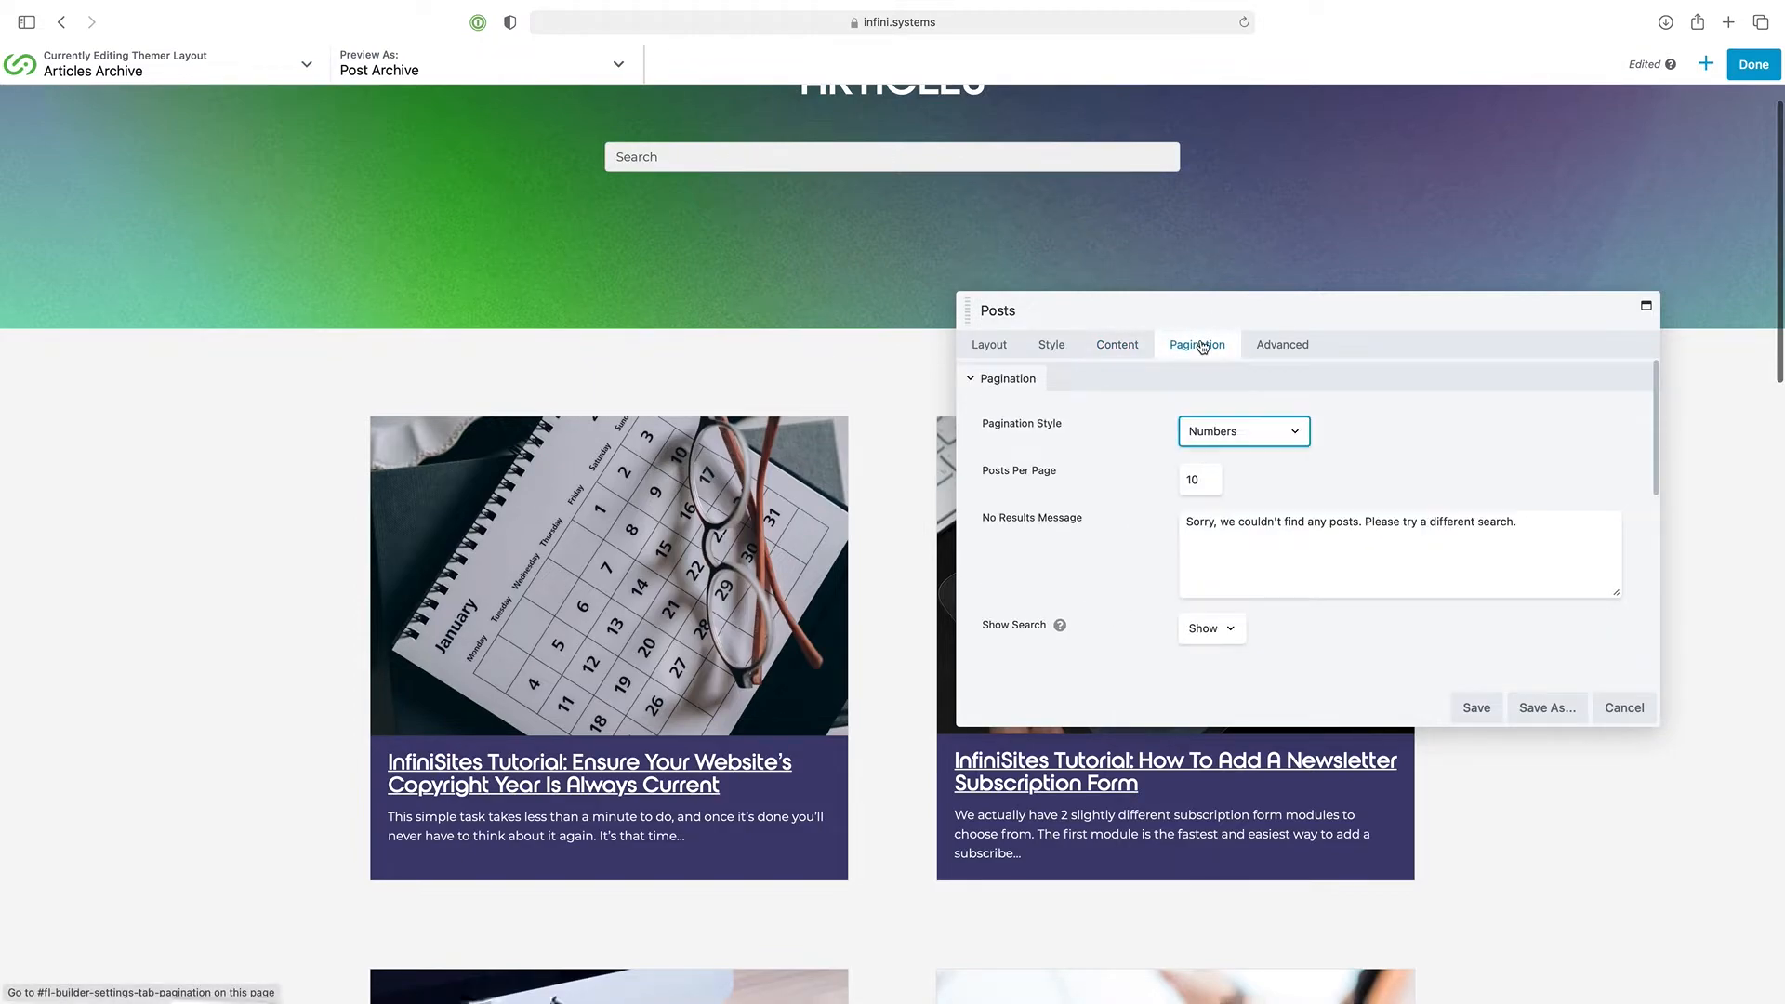
click(1294, 434)
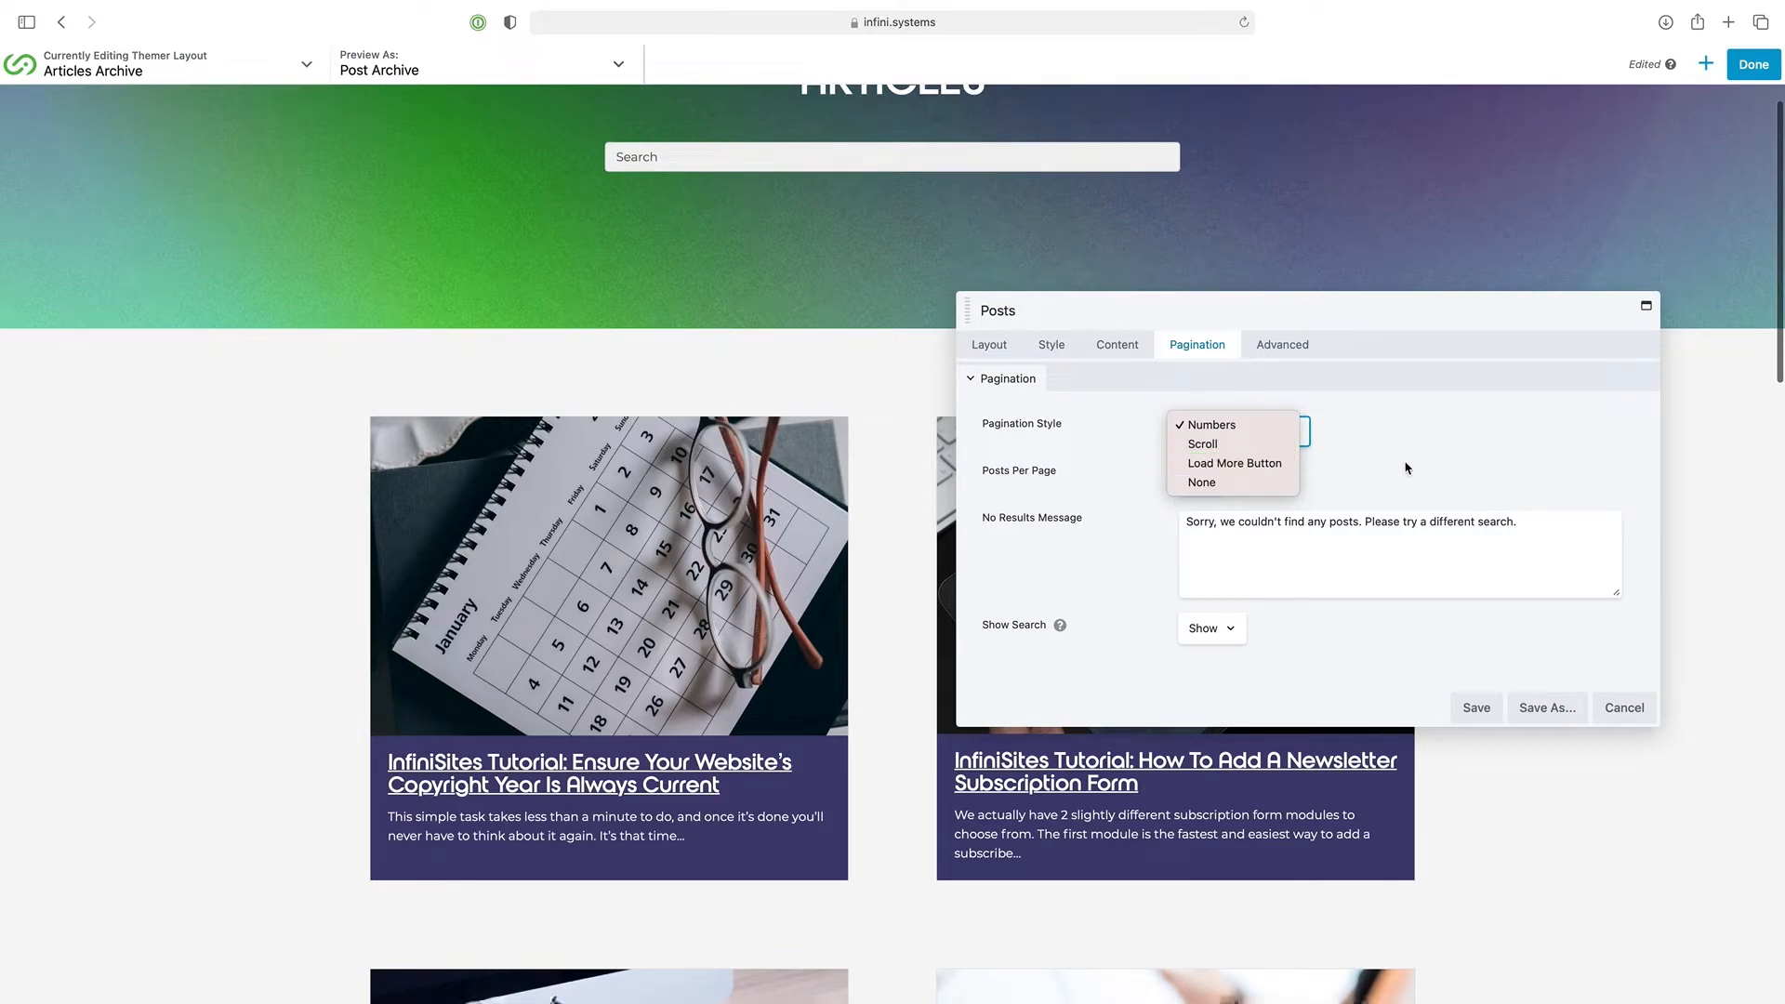
key(Escape)
click(1208, 478)
double_click(1209, 478)
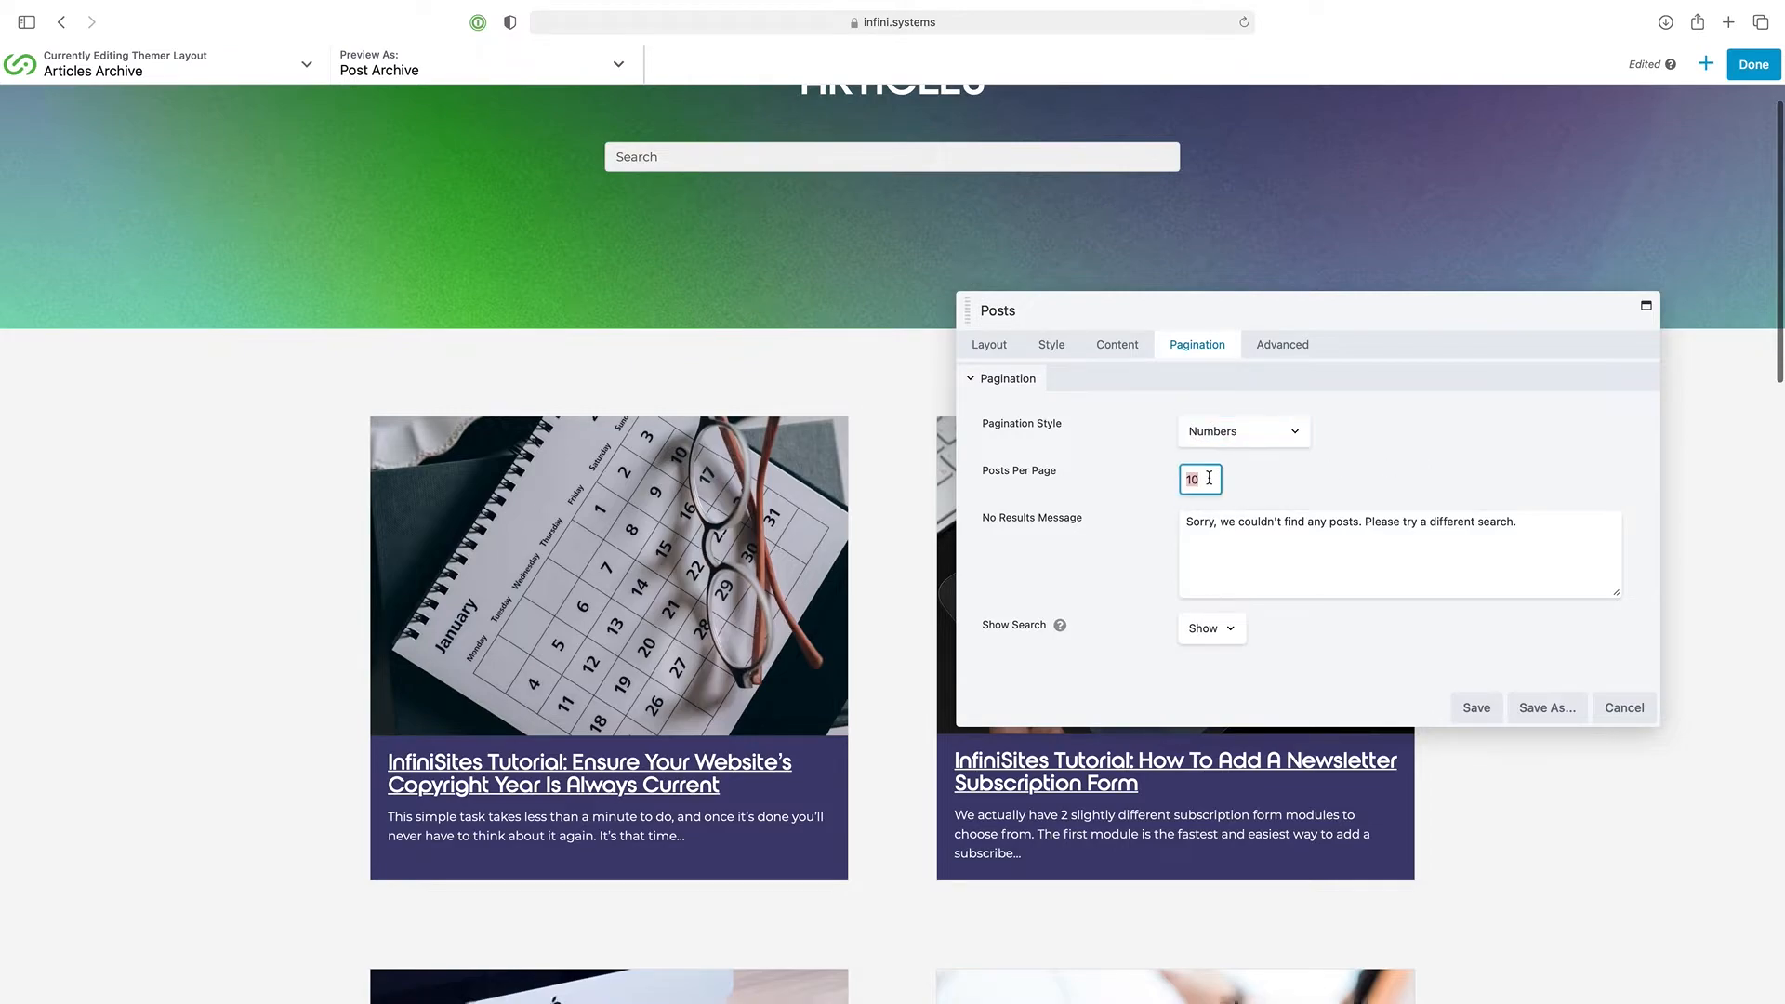
text(6)
click(1281, 480)
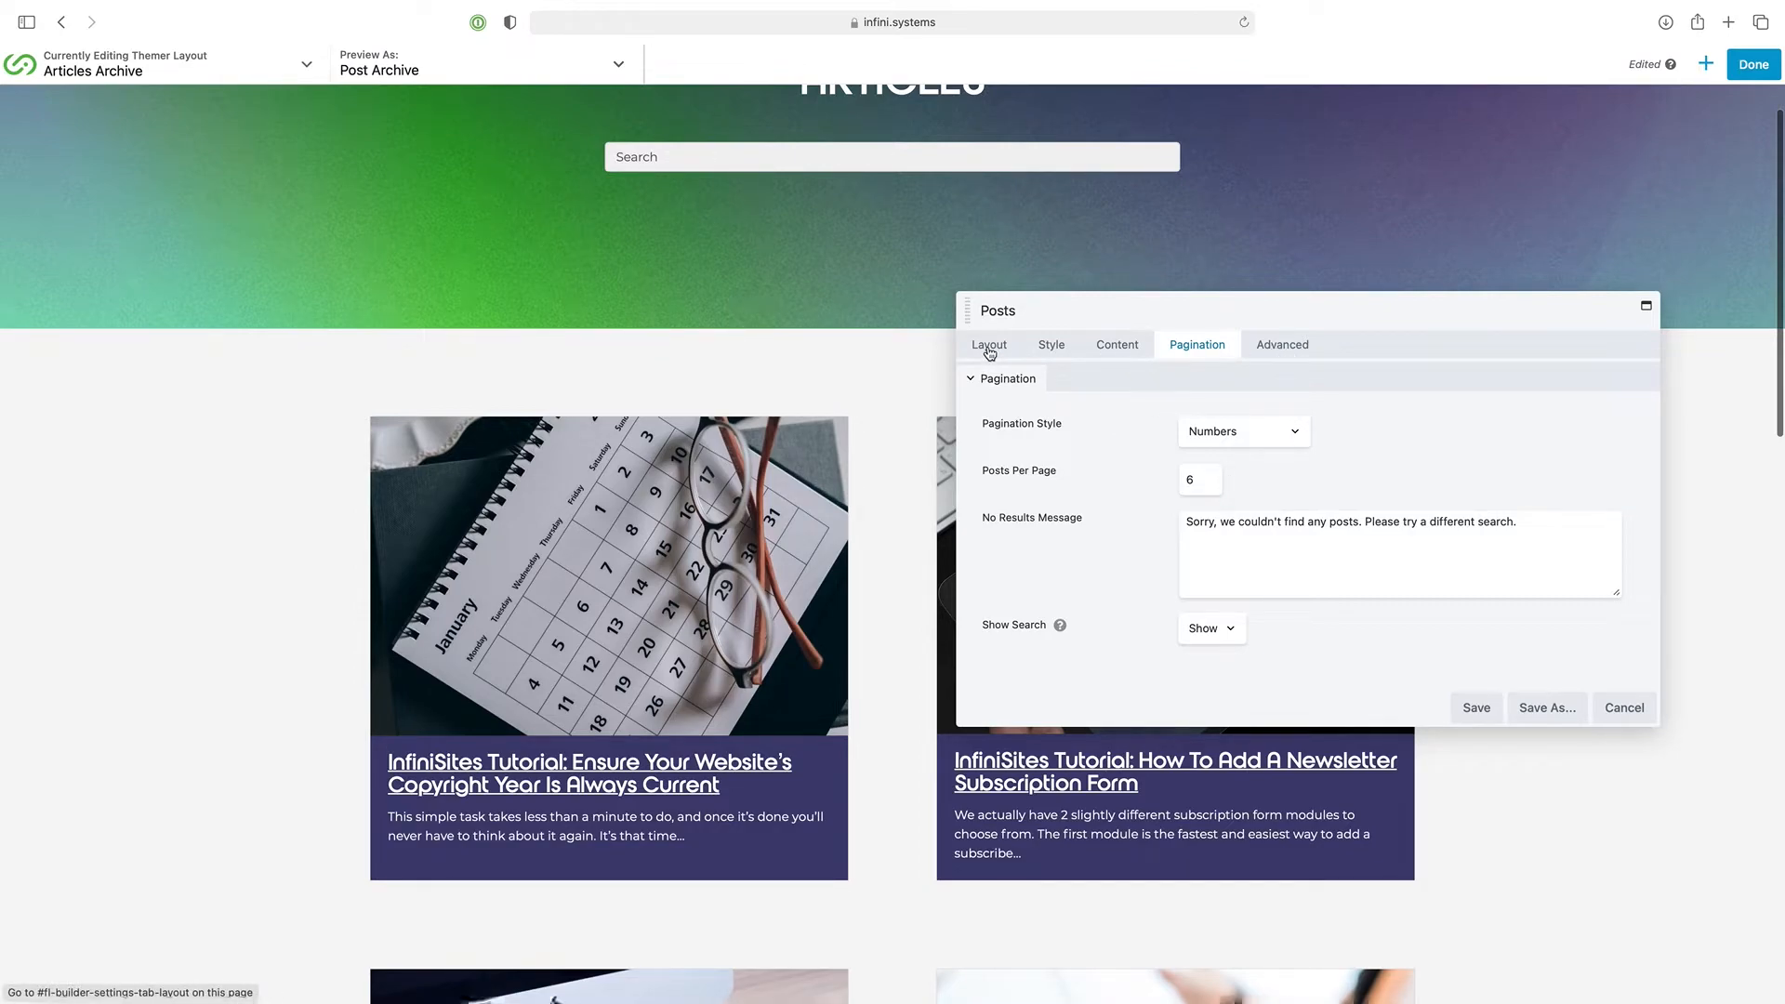
click(1476, 709)
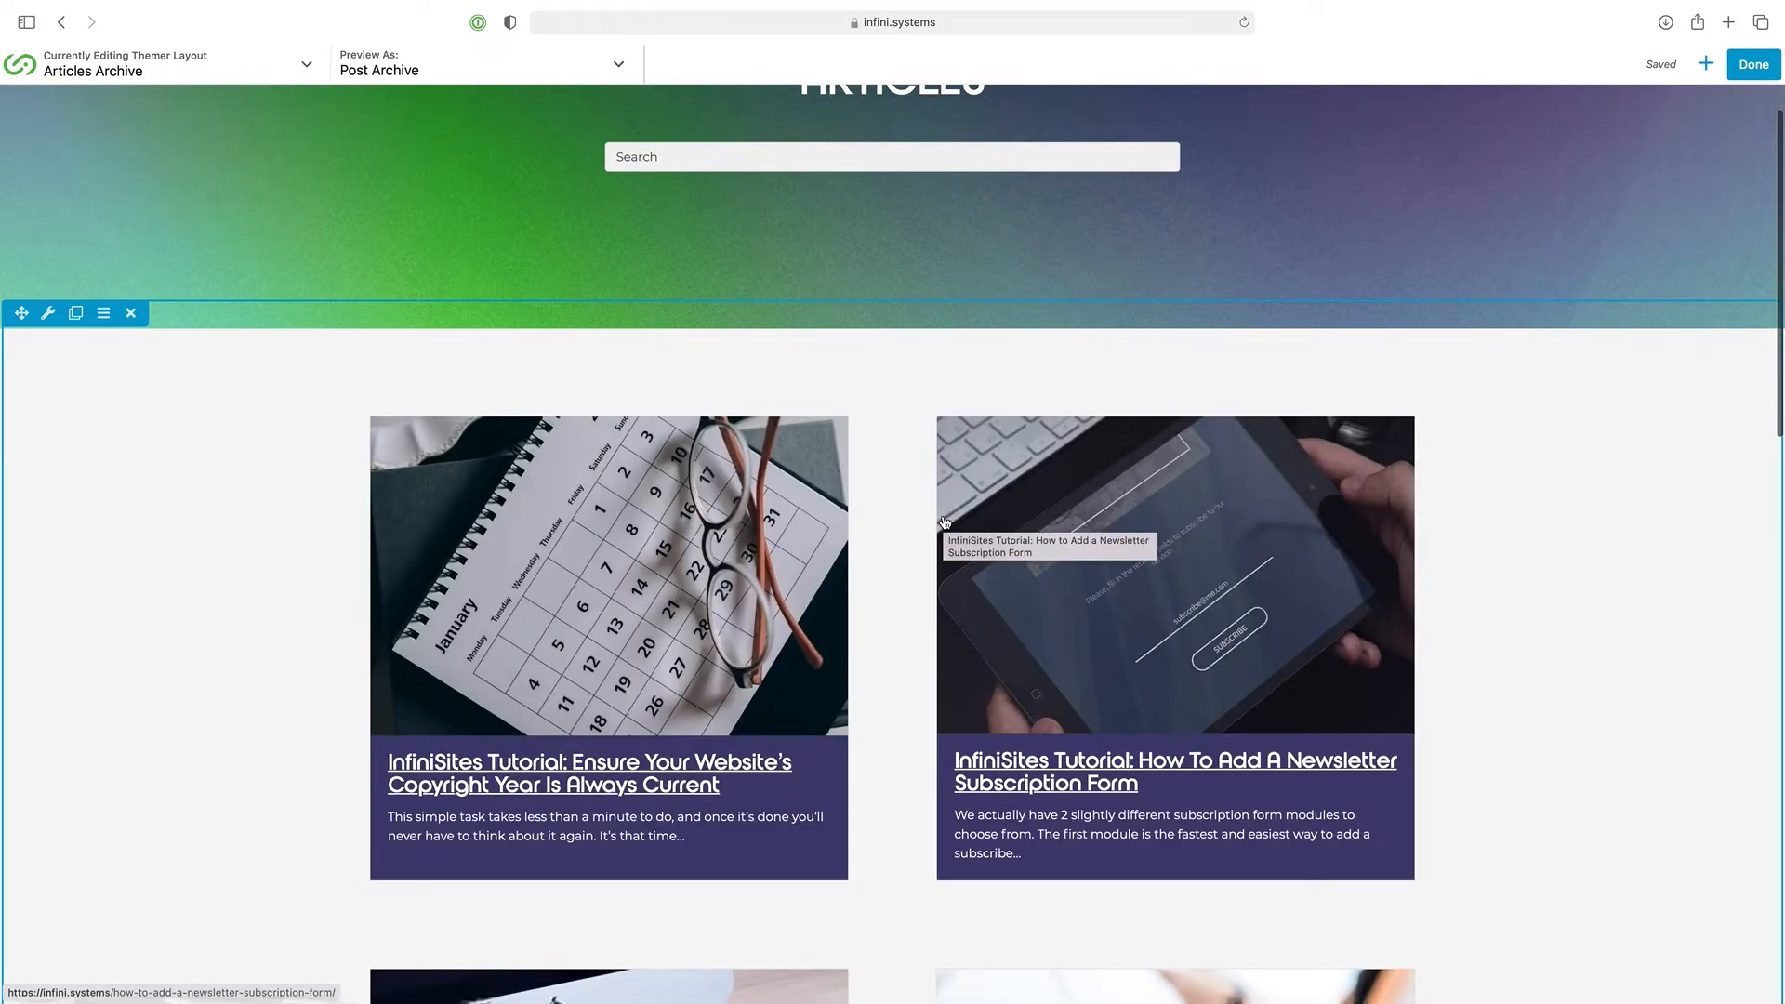
Try adding a Text Editor module with the text "Lorem ipsum" above the posts grid, and discard it
click(1707, 65)
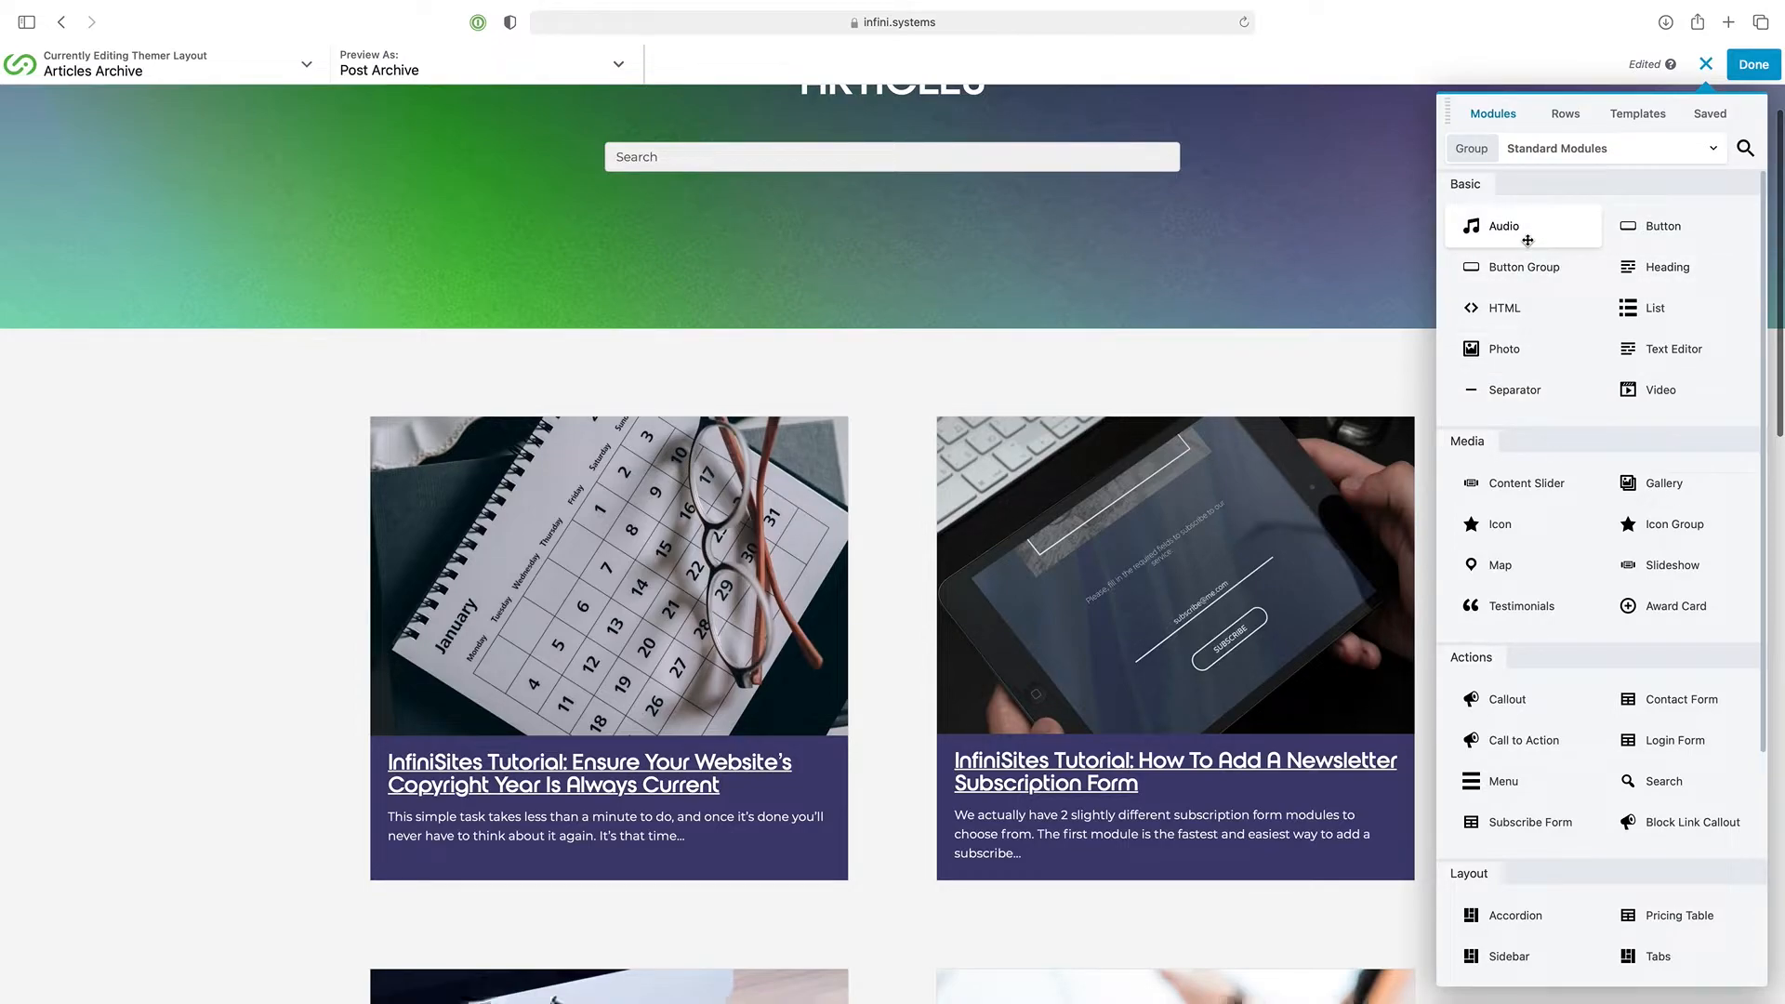
drag(1634, 350, 822, 431)
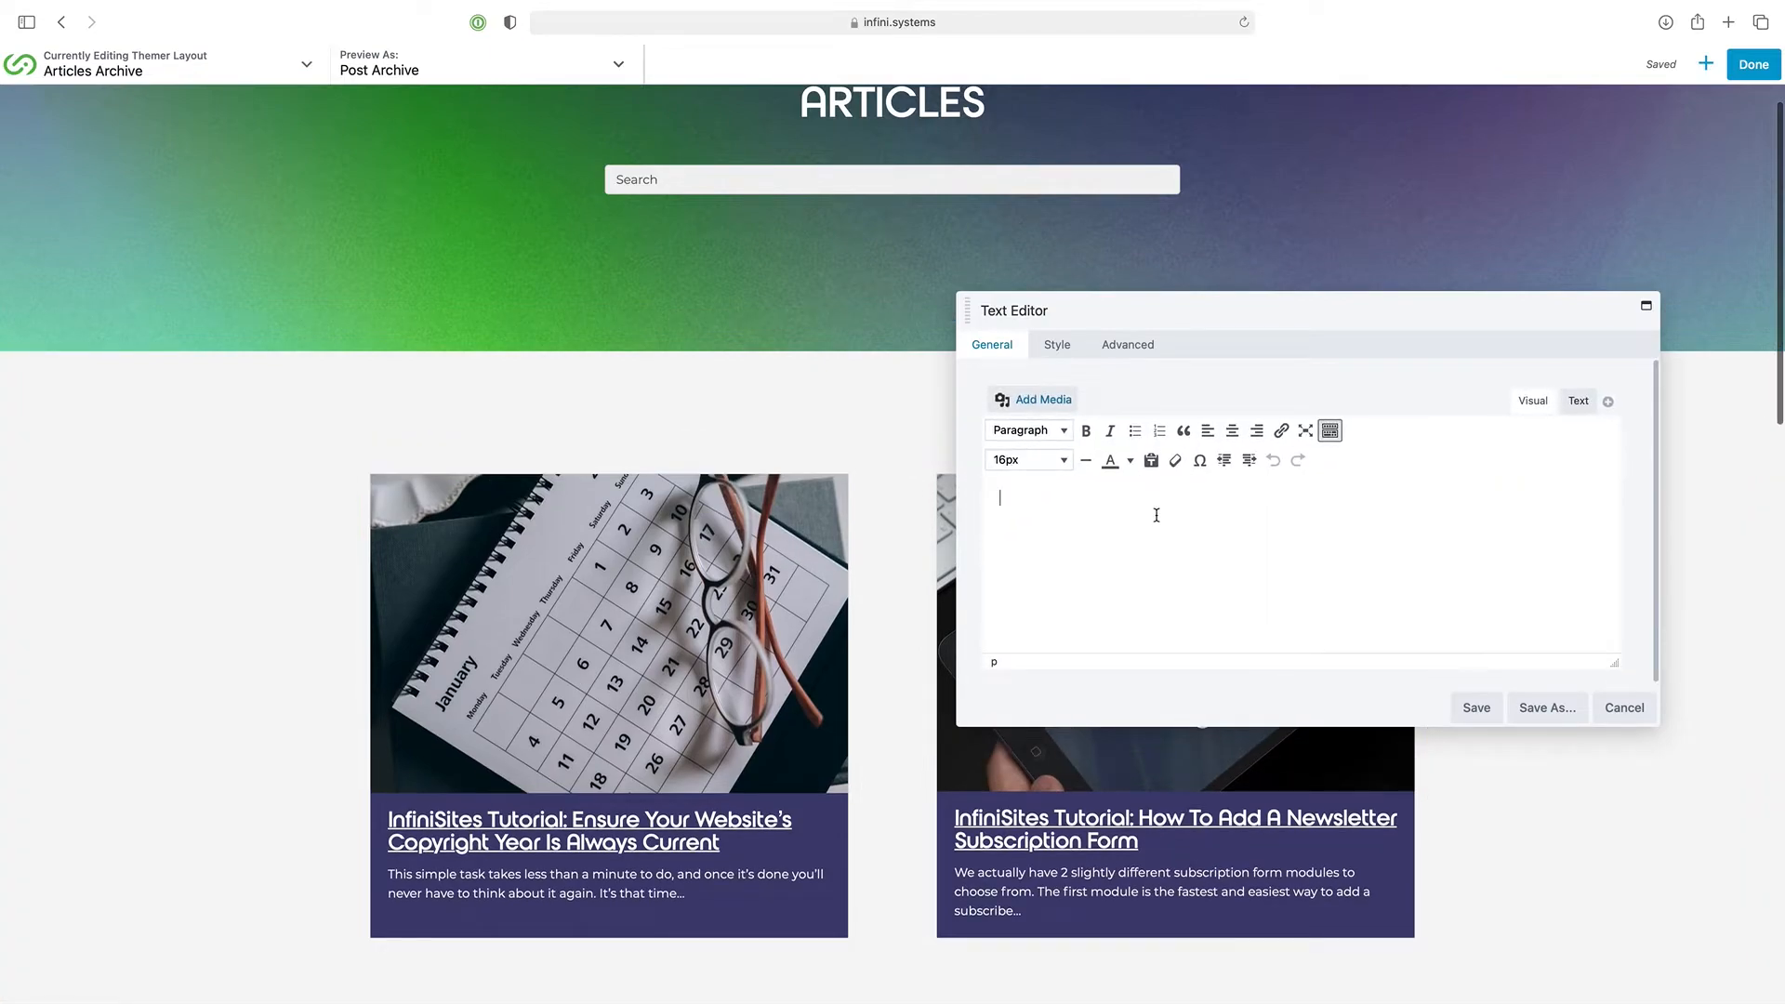
text(LOre)
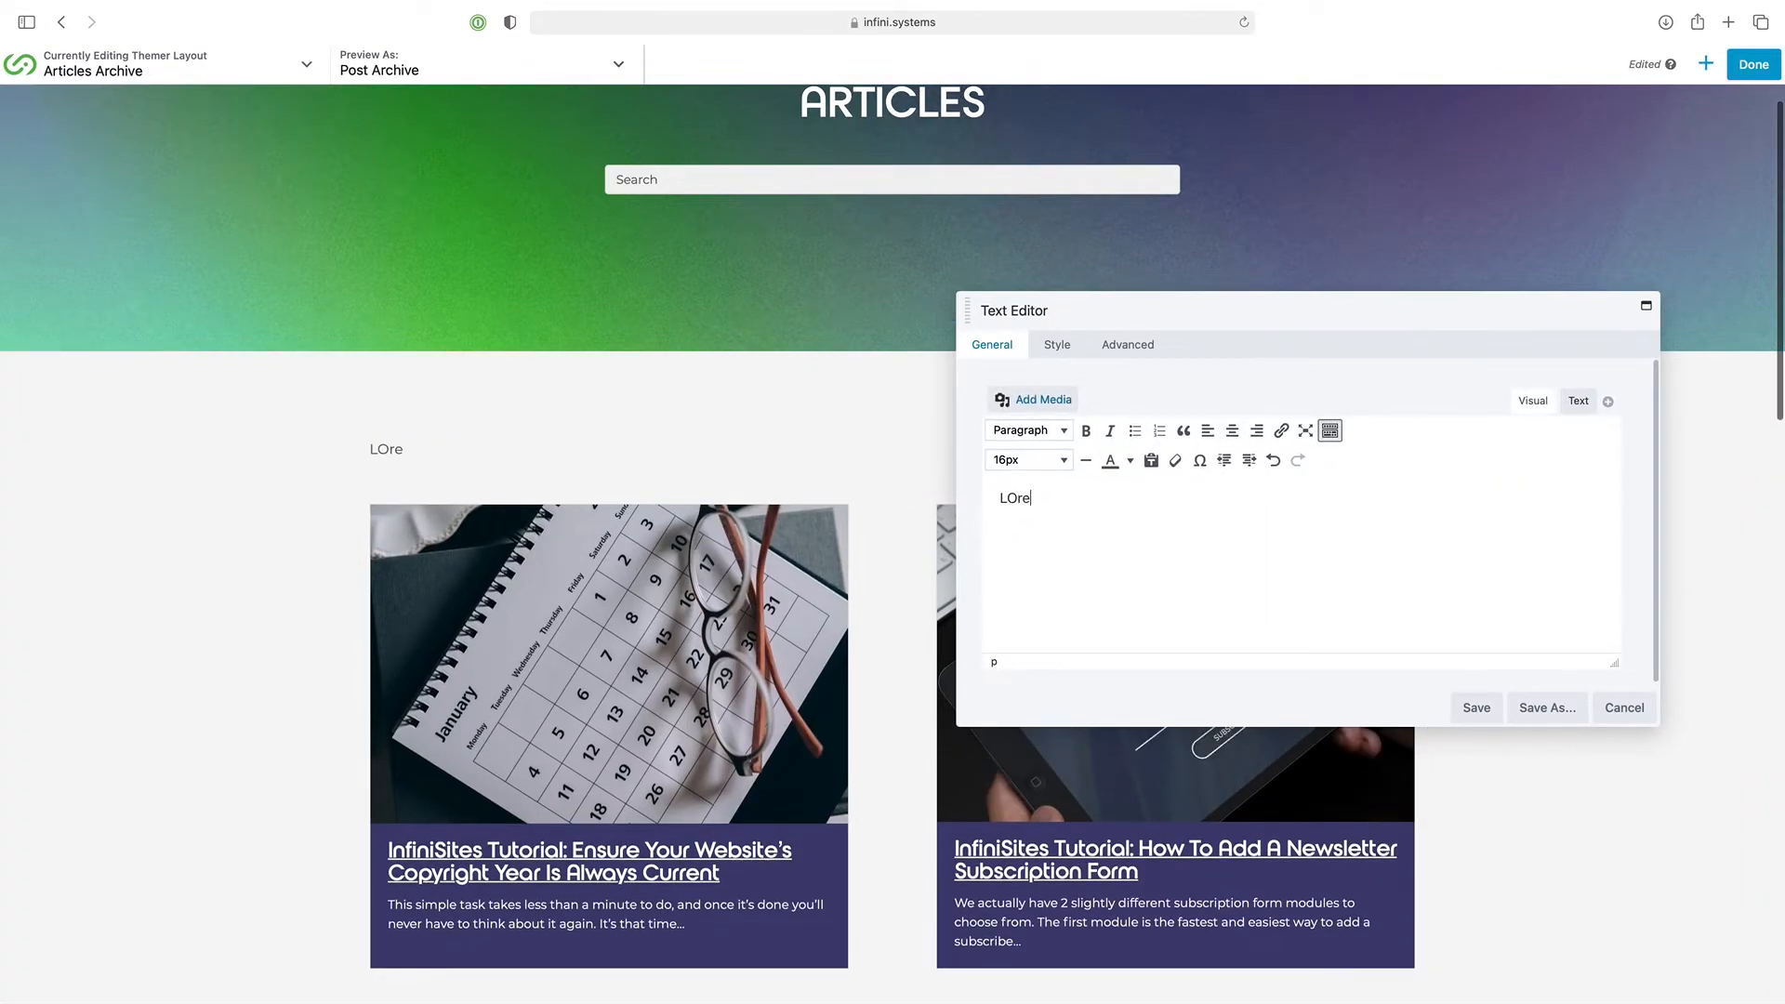
key(BackSpace)
text(orem ipsum)
key(shift+alt+Left)
key(shift+alt+Left)
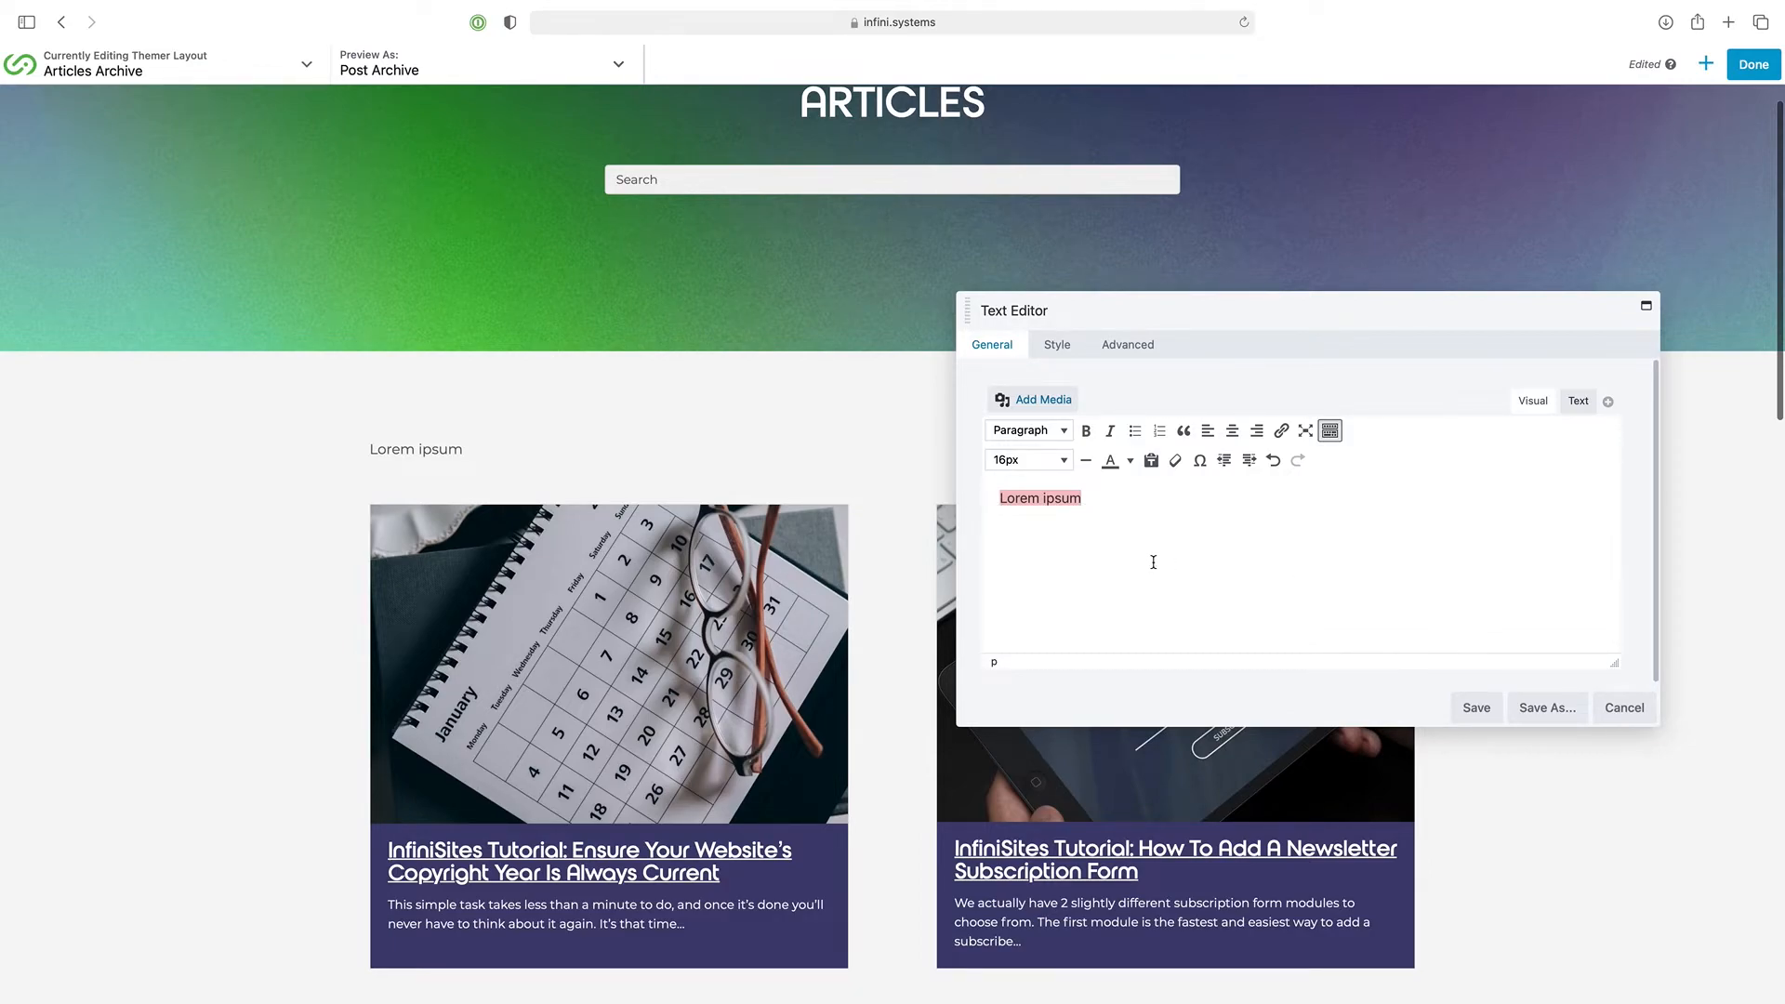
click(1622, 707)
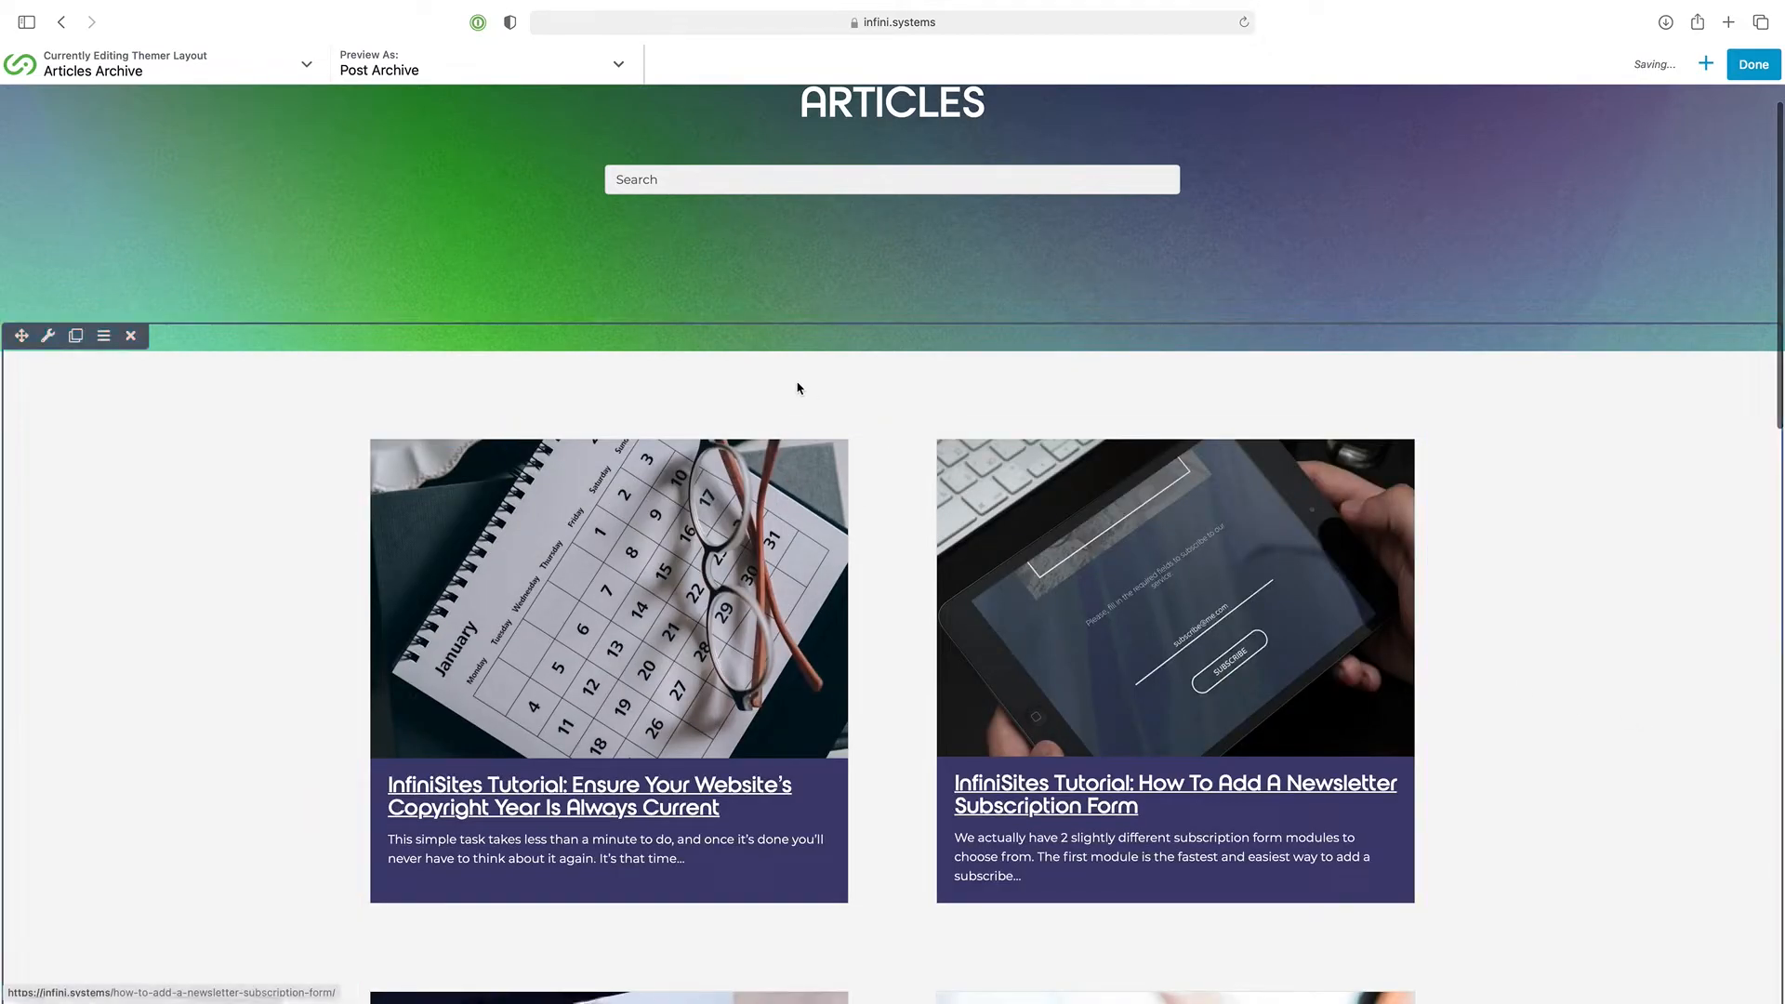
Add the WordPress Search widget in a new column beside the posts grid and save it without a title
click(1714, 69)
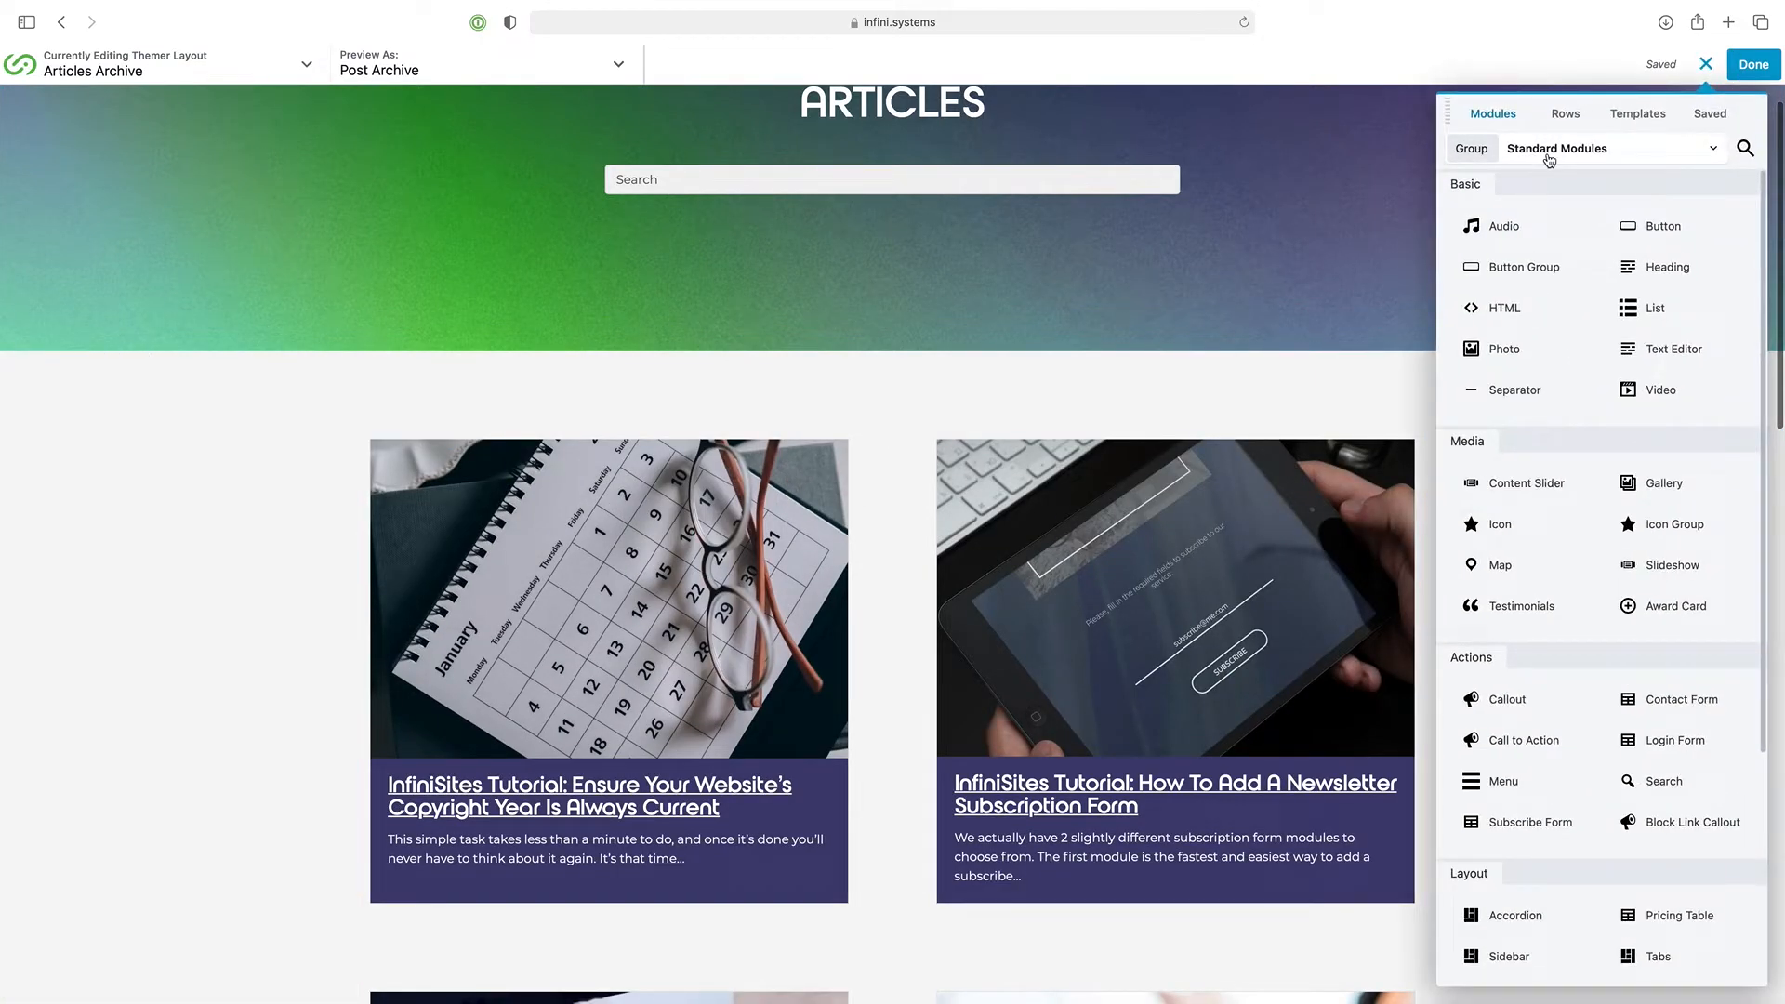
click(1562, 152)
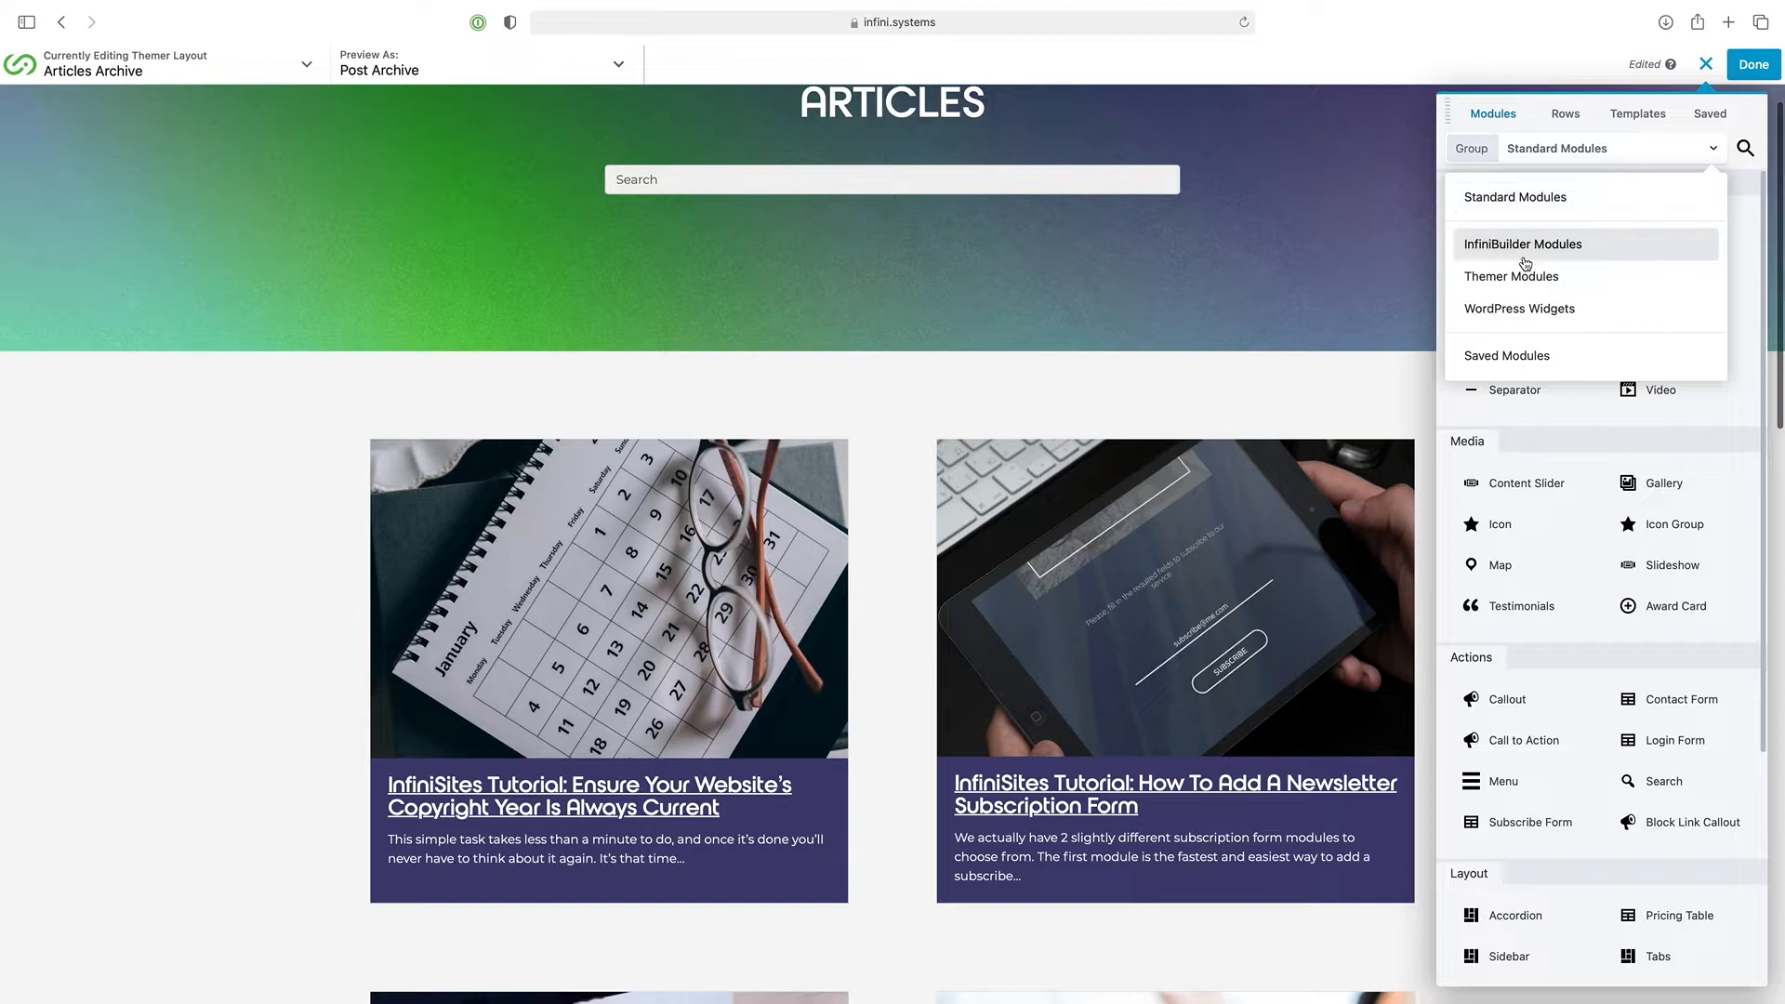
click(1552, 316)
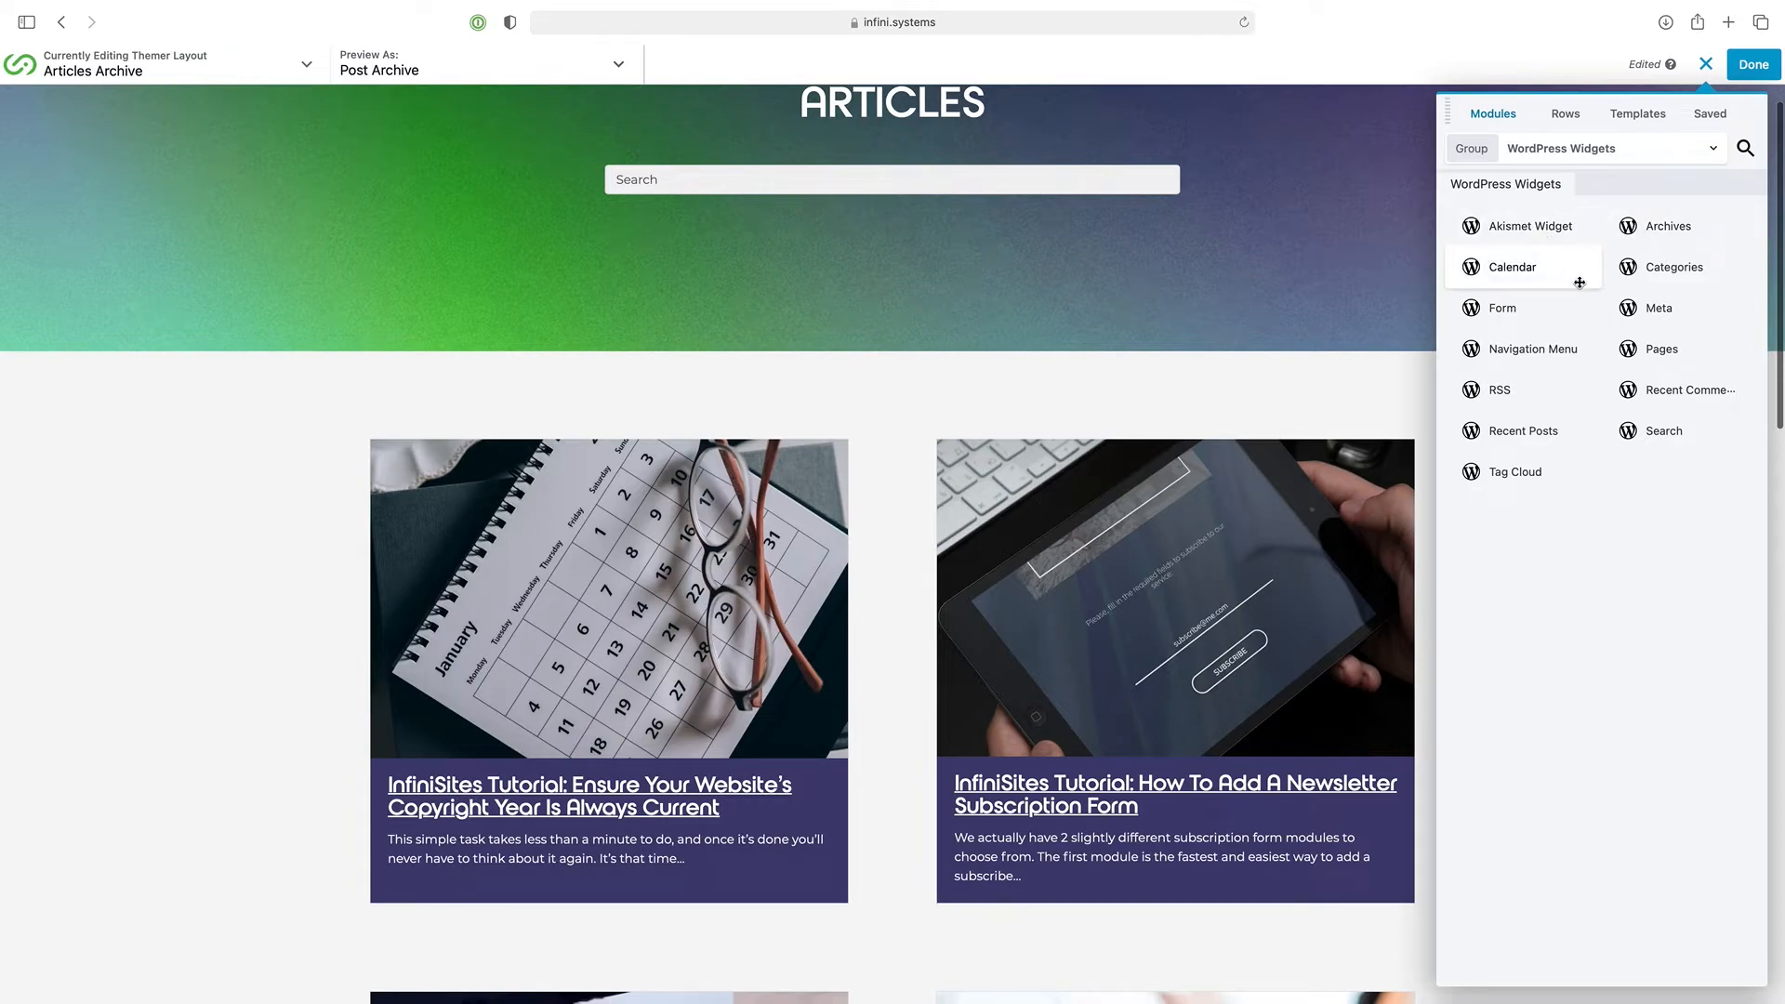
drag(1641, 433, 1419, 471)
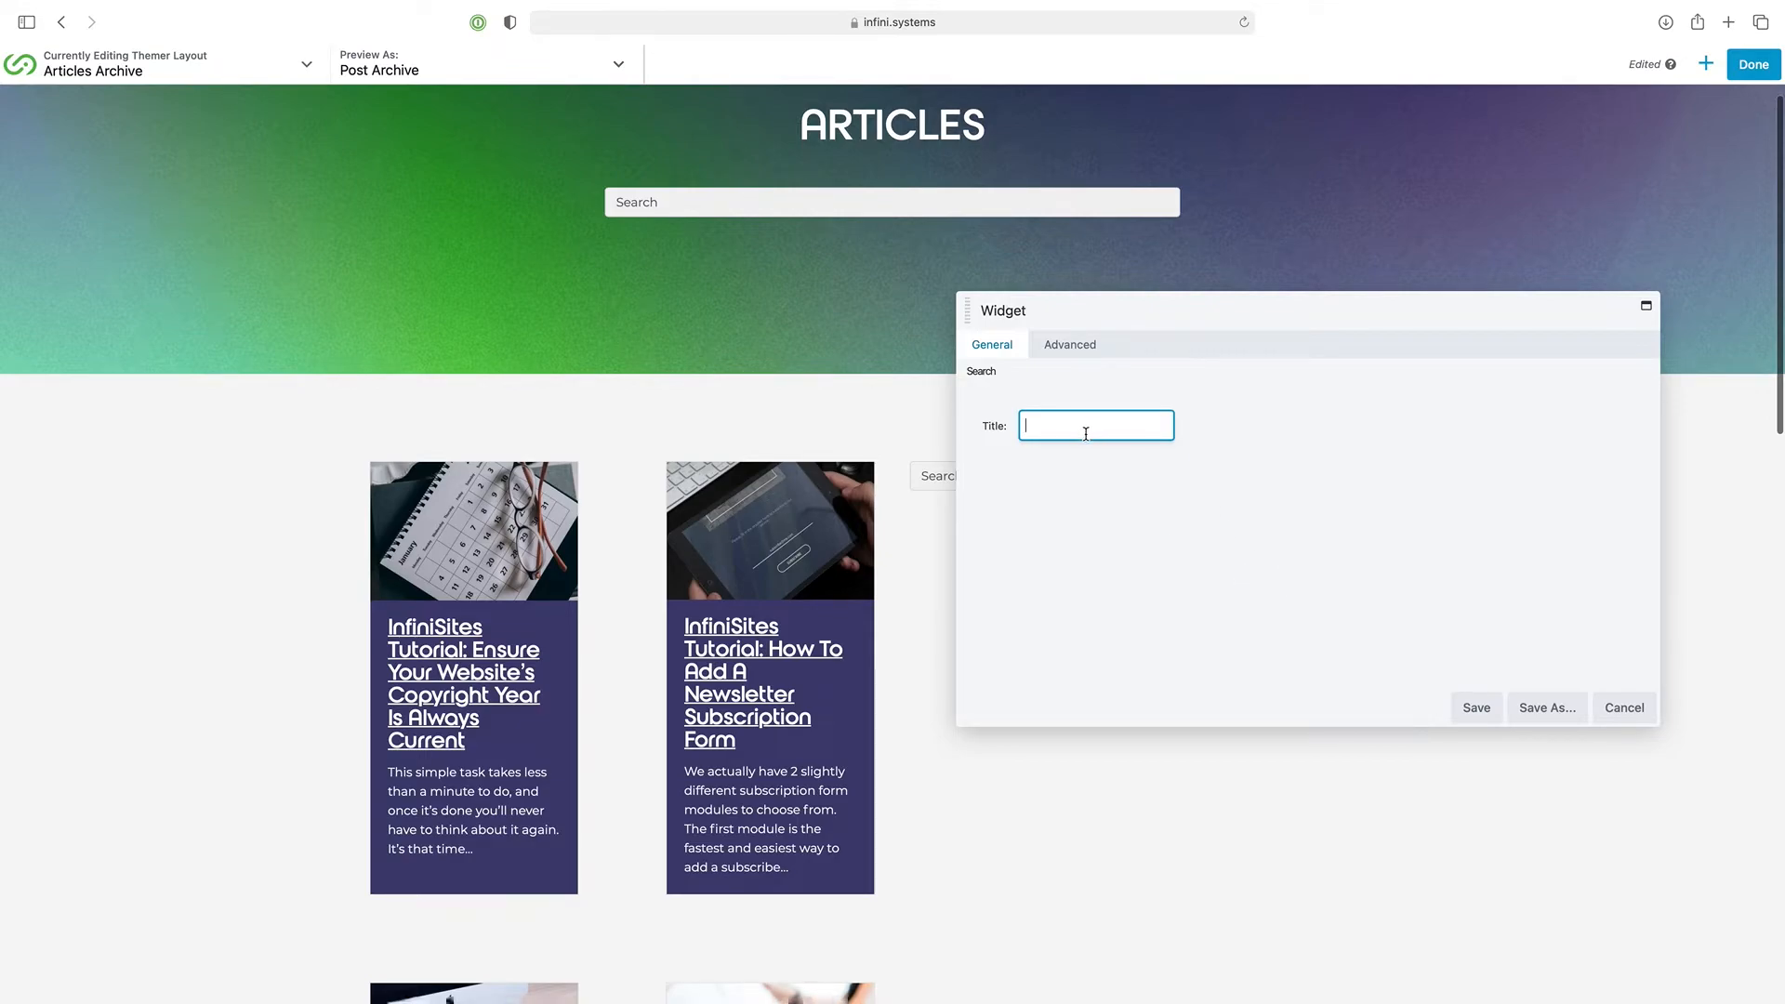
click(1476, 710)
Add the WordPress Categories widget below the Search widget in the sidebar column and save it with its default settings
click(1706, 63)
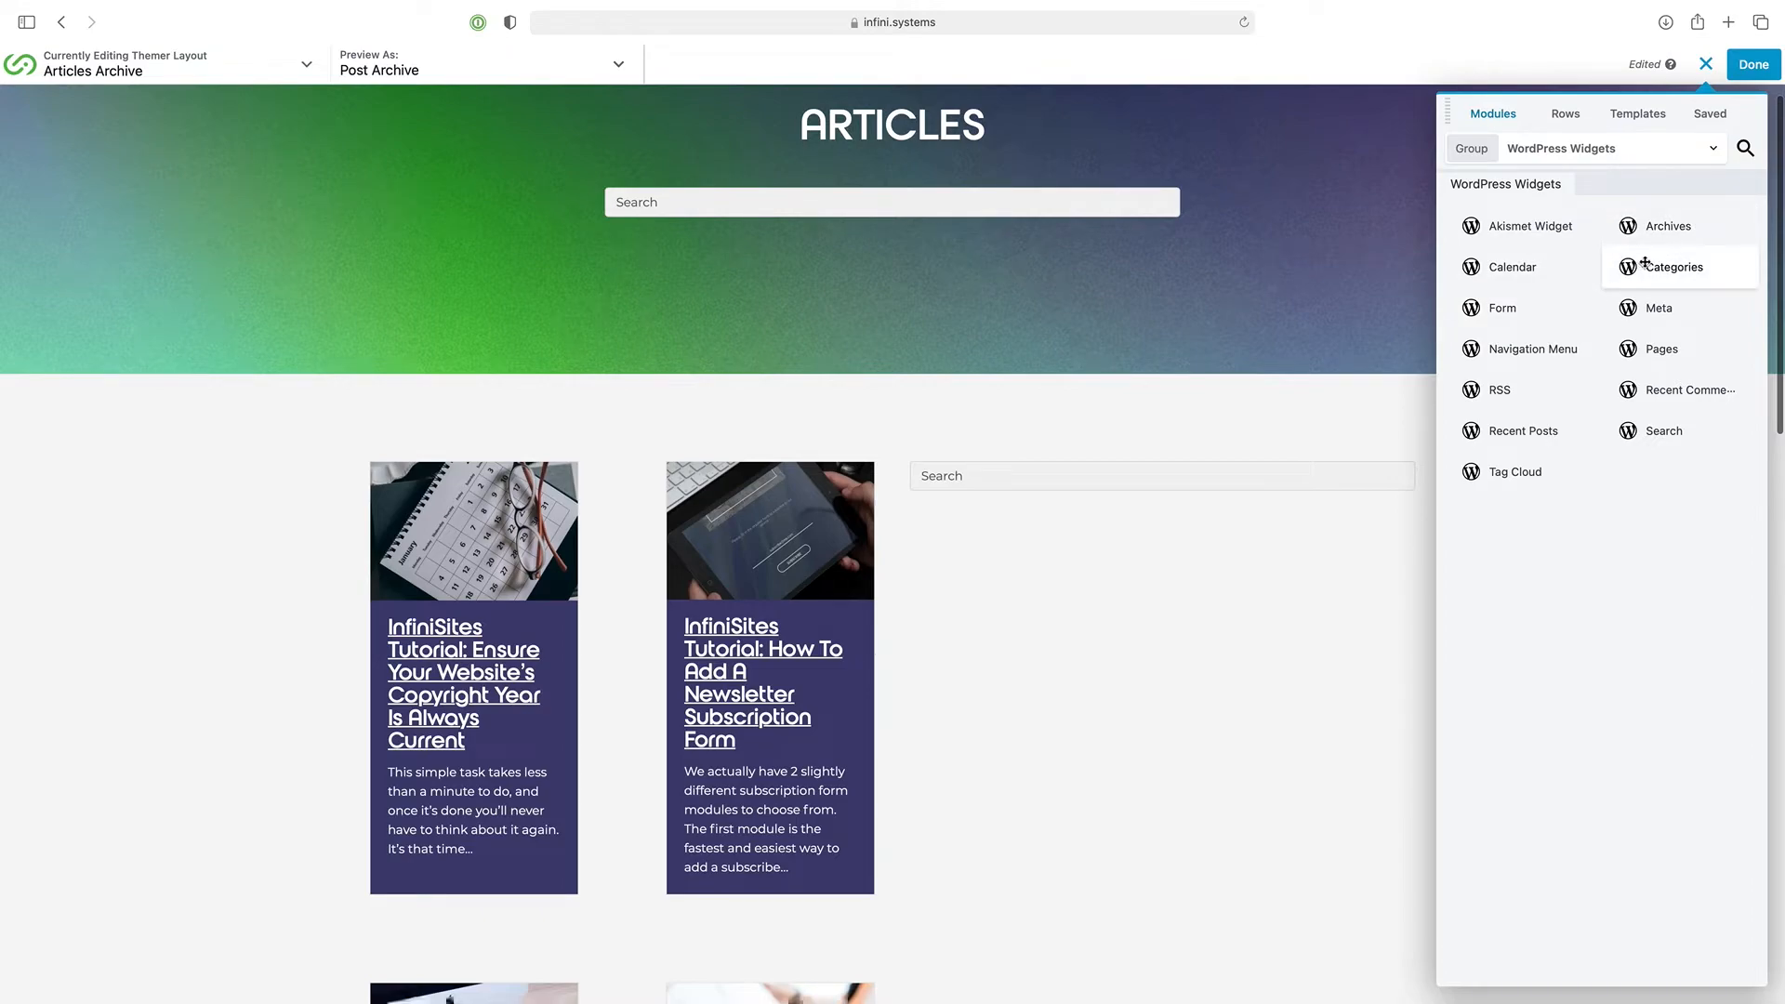
drag(1638, 267, 1158, 575)
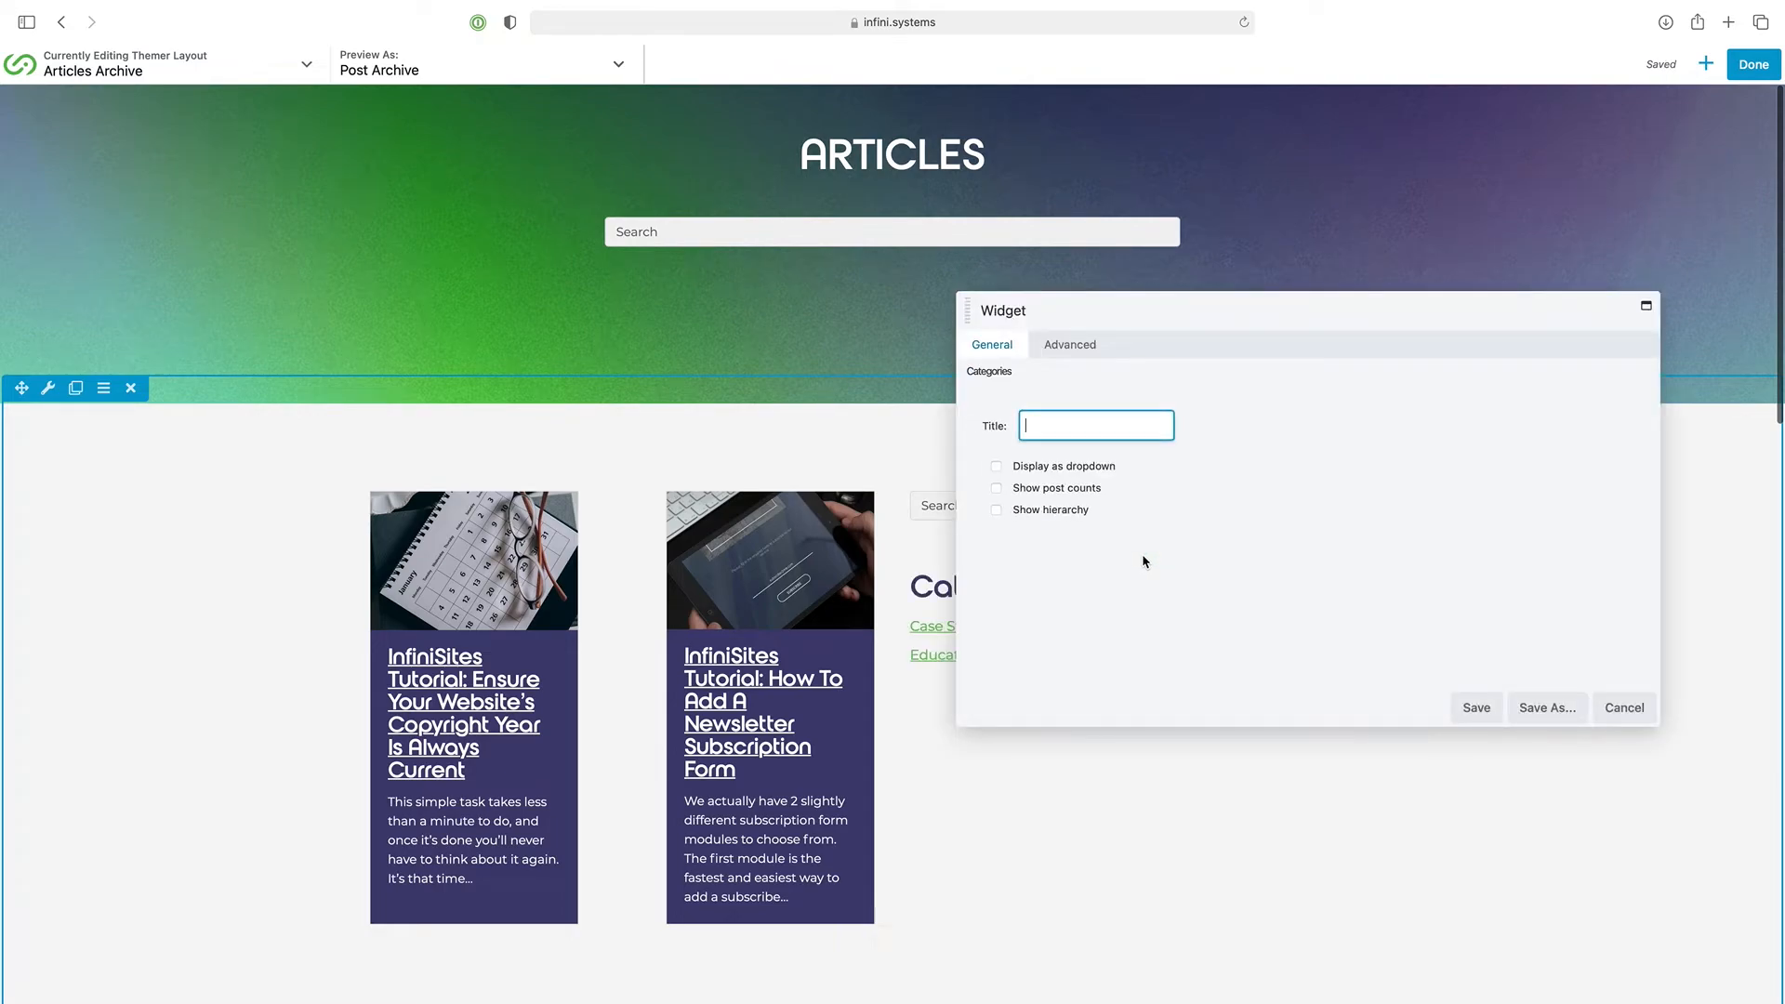
click(1472, 711)
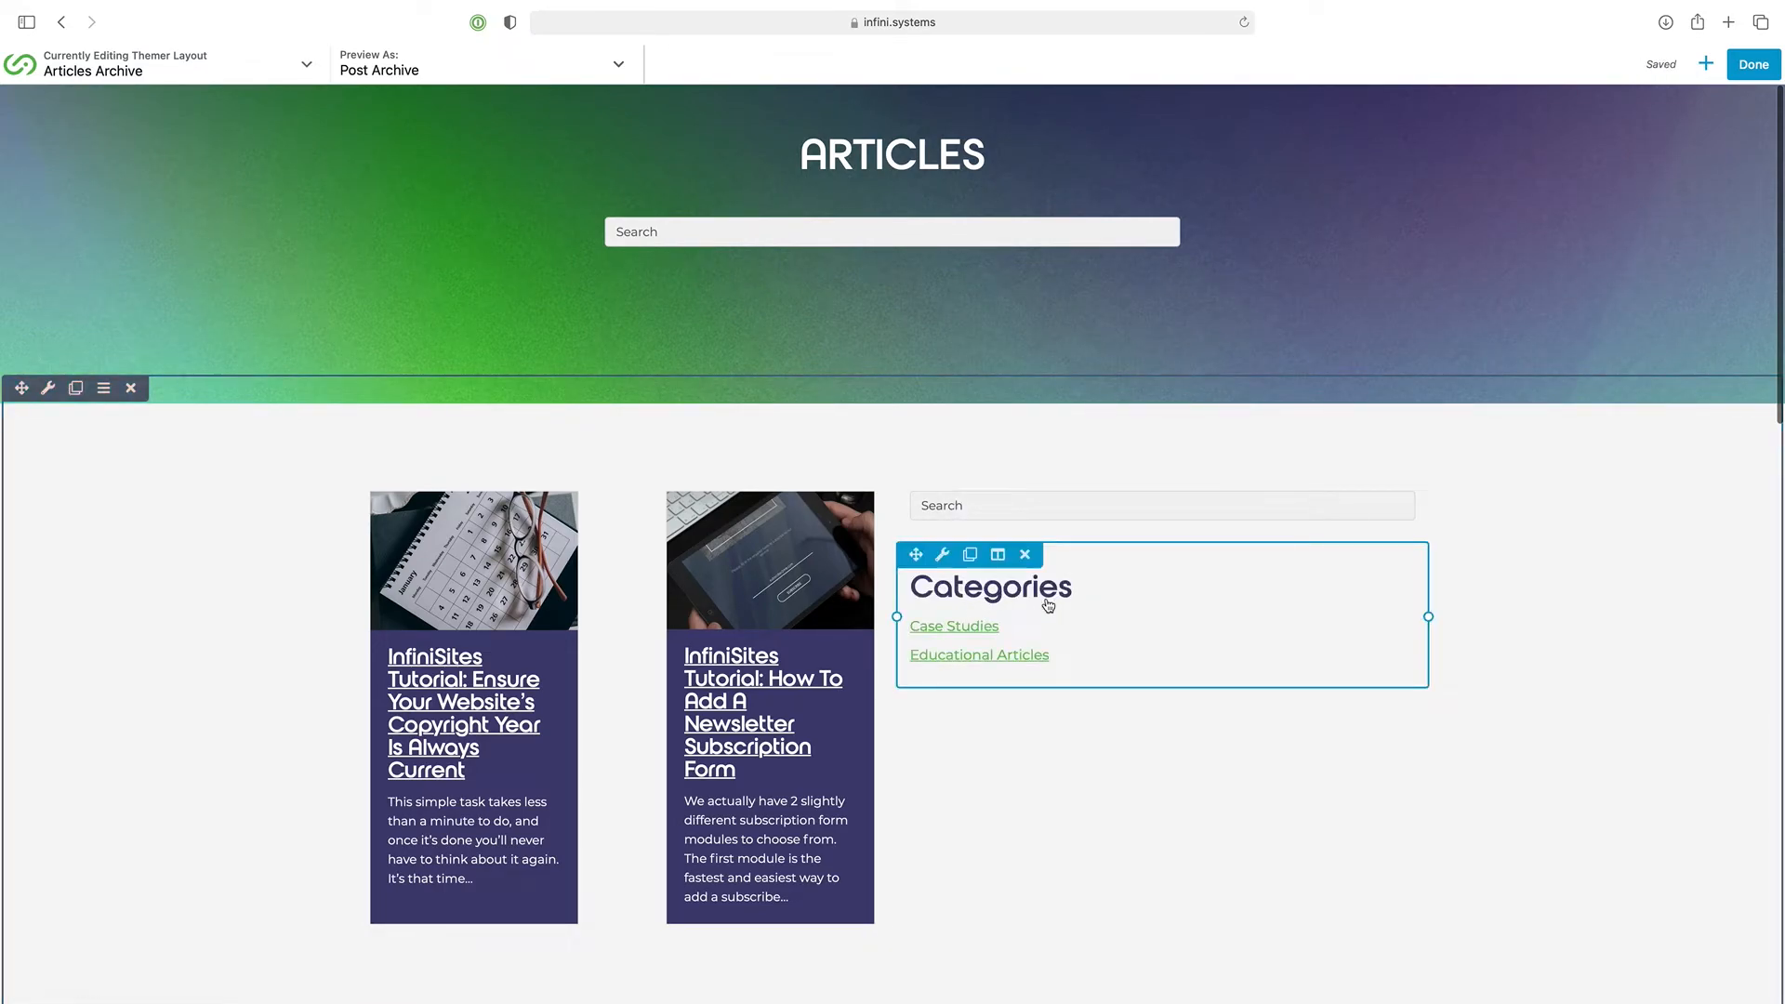
Add the WordPress Recent Posts widget between the Search and Categories widgets, keep 5 posts to show, and save it
click(1706, 63)
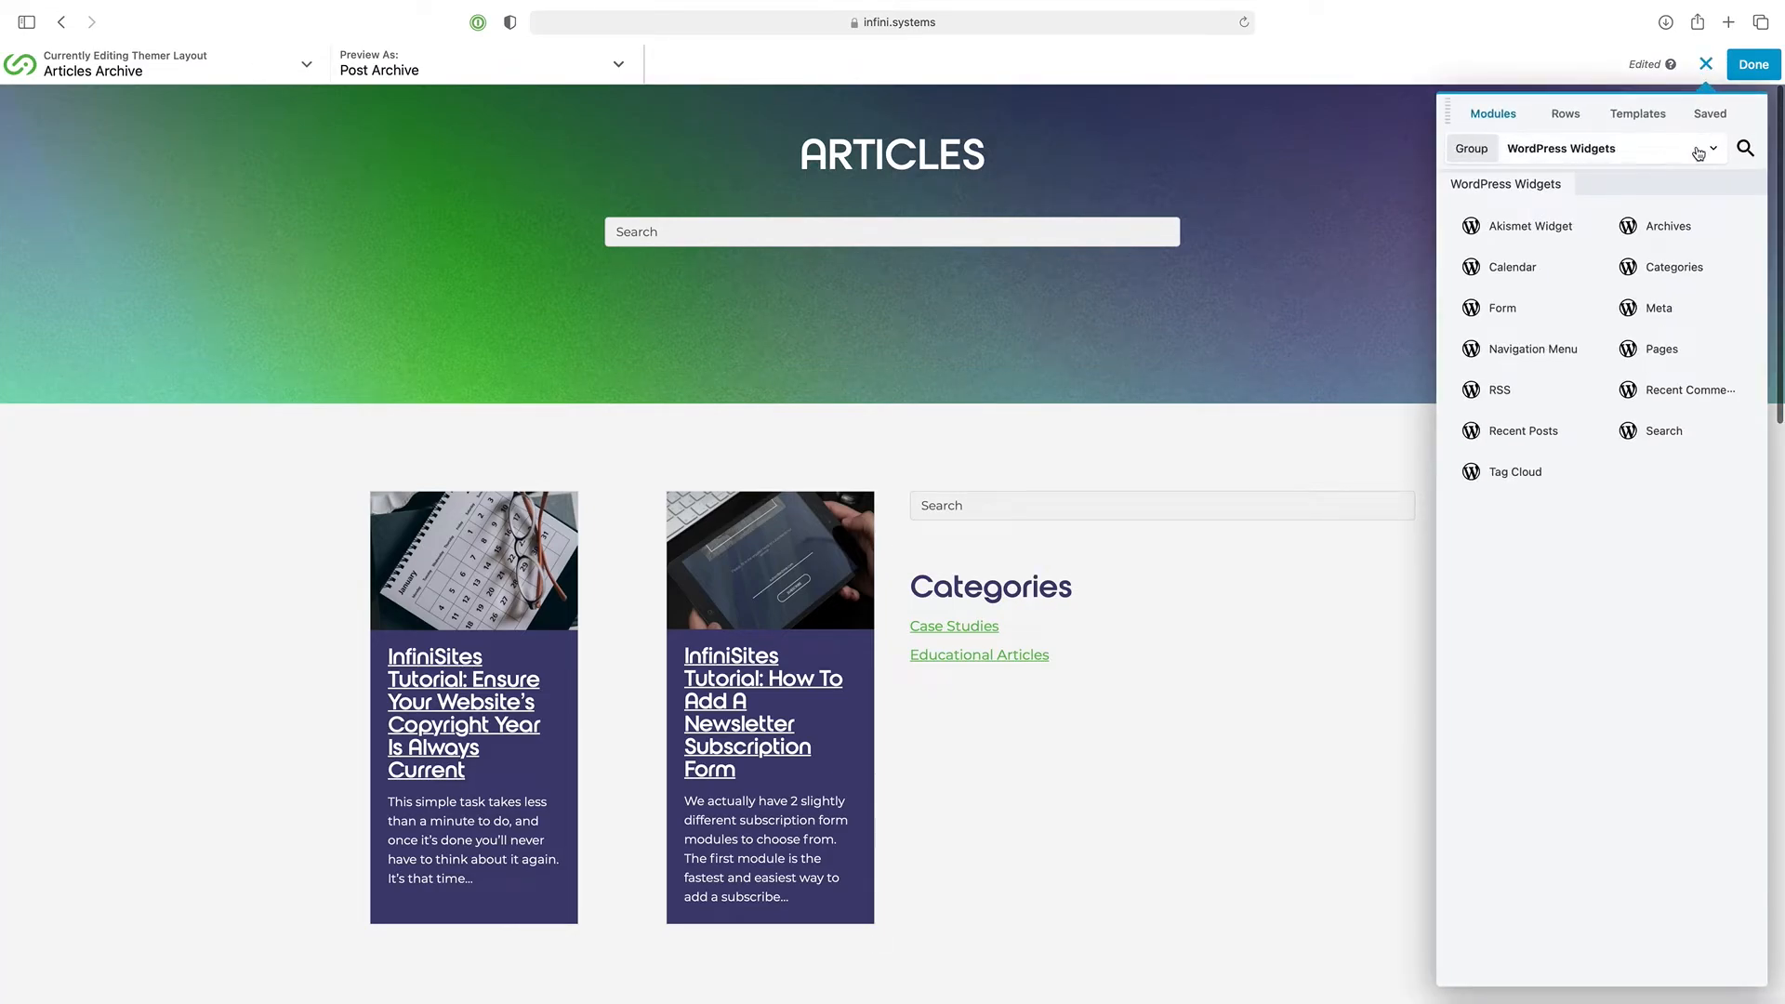
drag(1501, 431, 1093, 526)
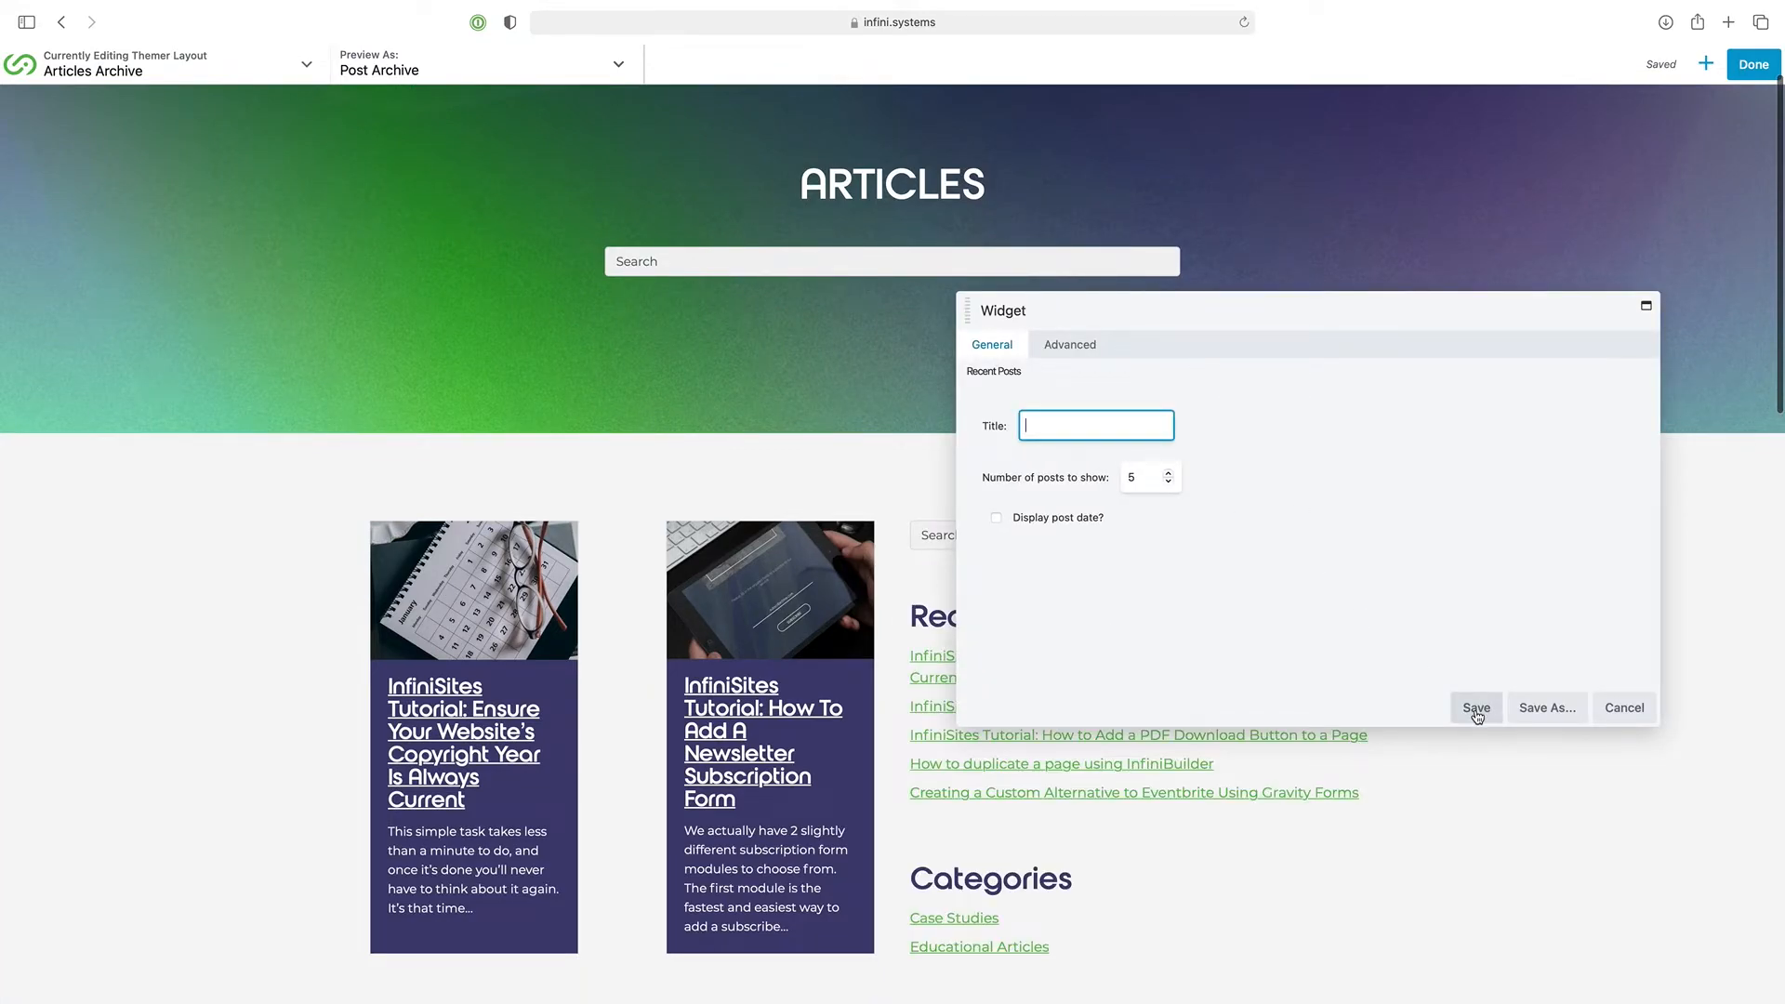
click(1476, 709)
Add the WordPress Archives widget below the Categories widget and save it with its default settings
click(1705, 63)
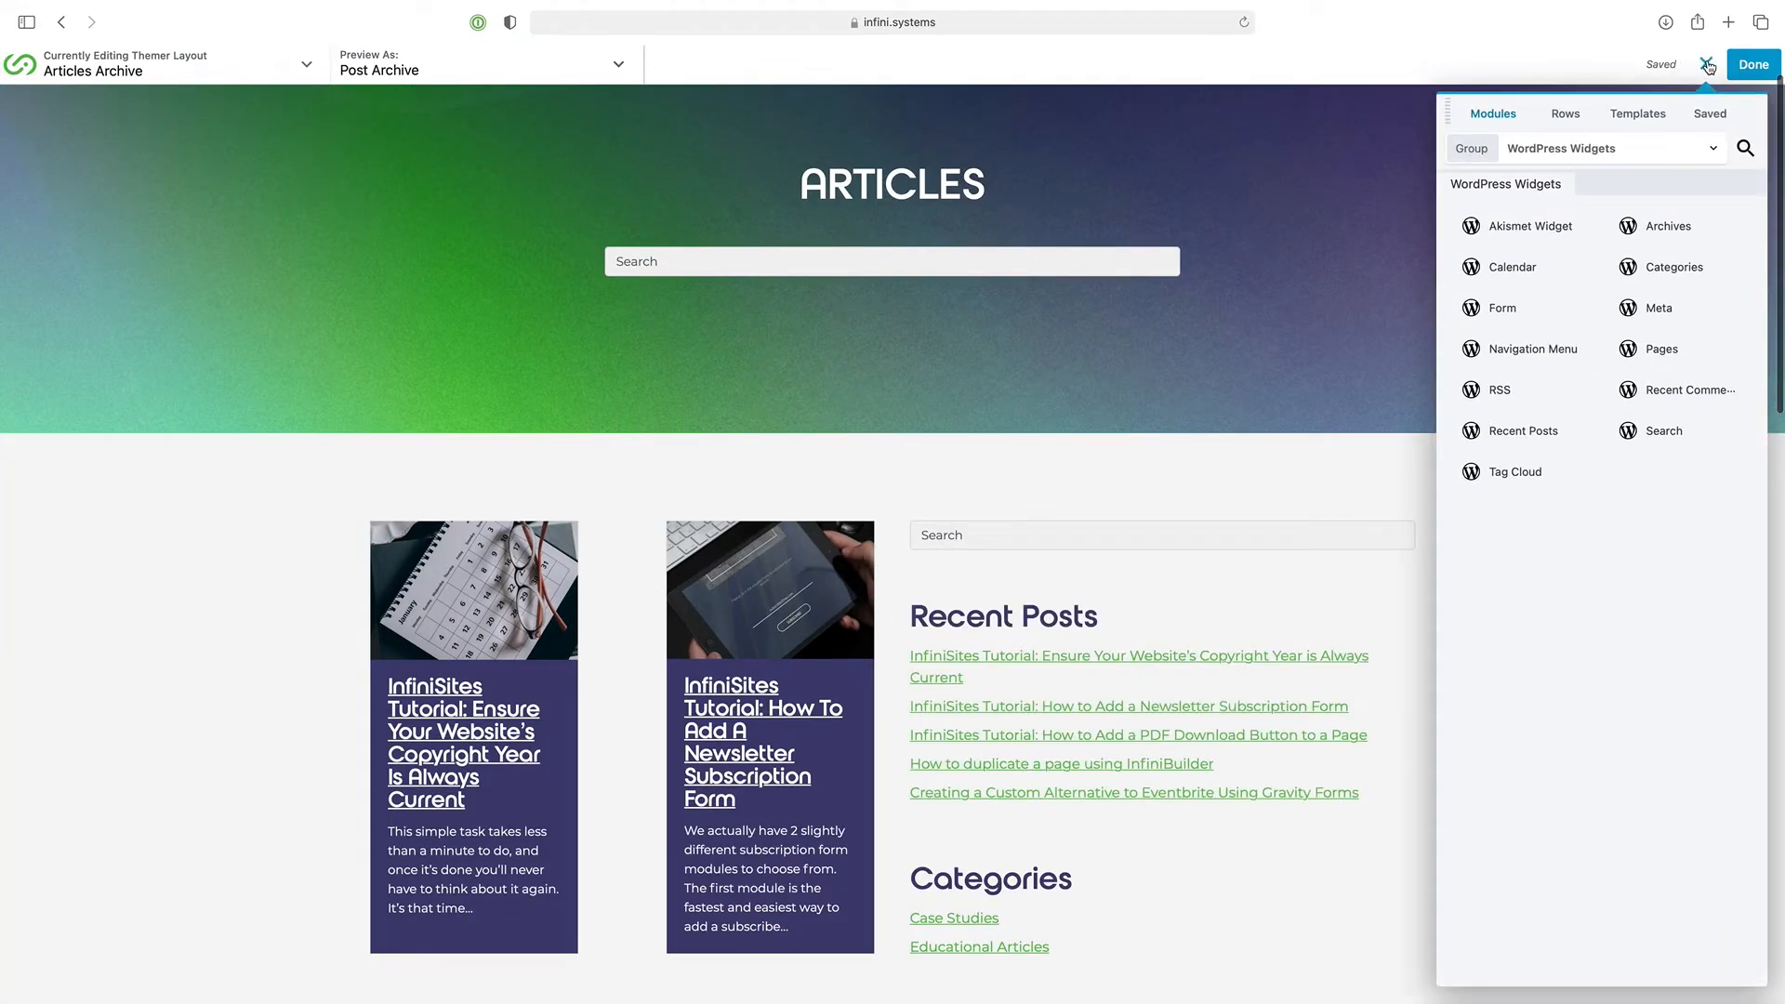
drag(1656, 227, 1043, 735)
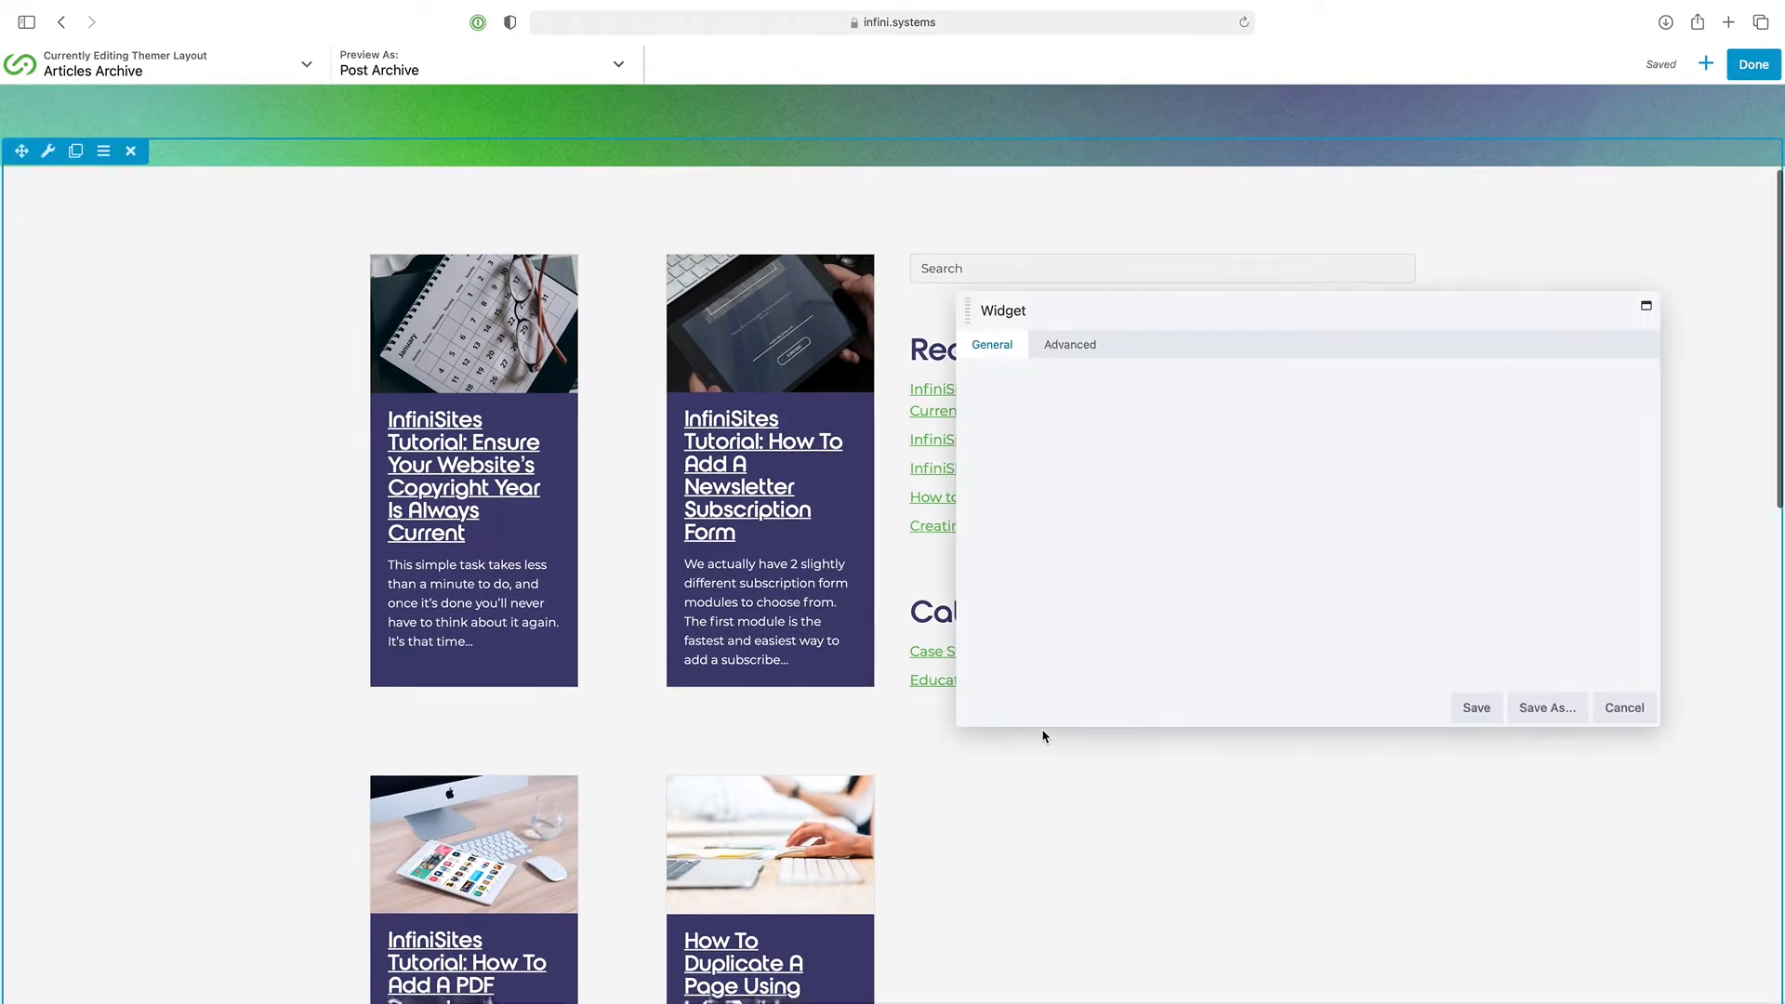
click(1477, 708)
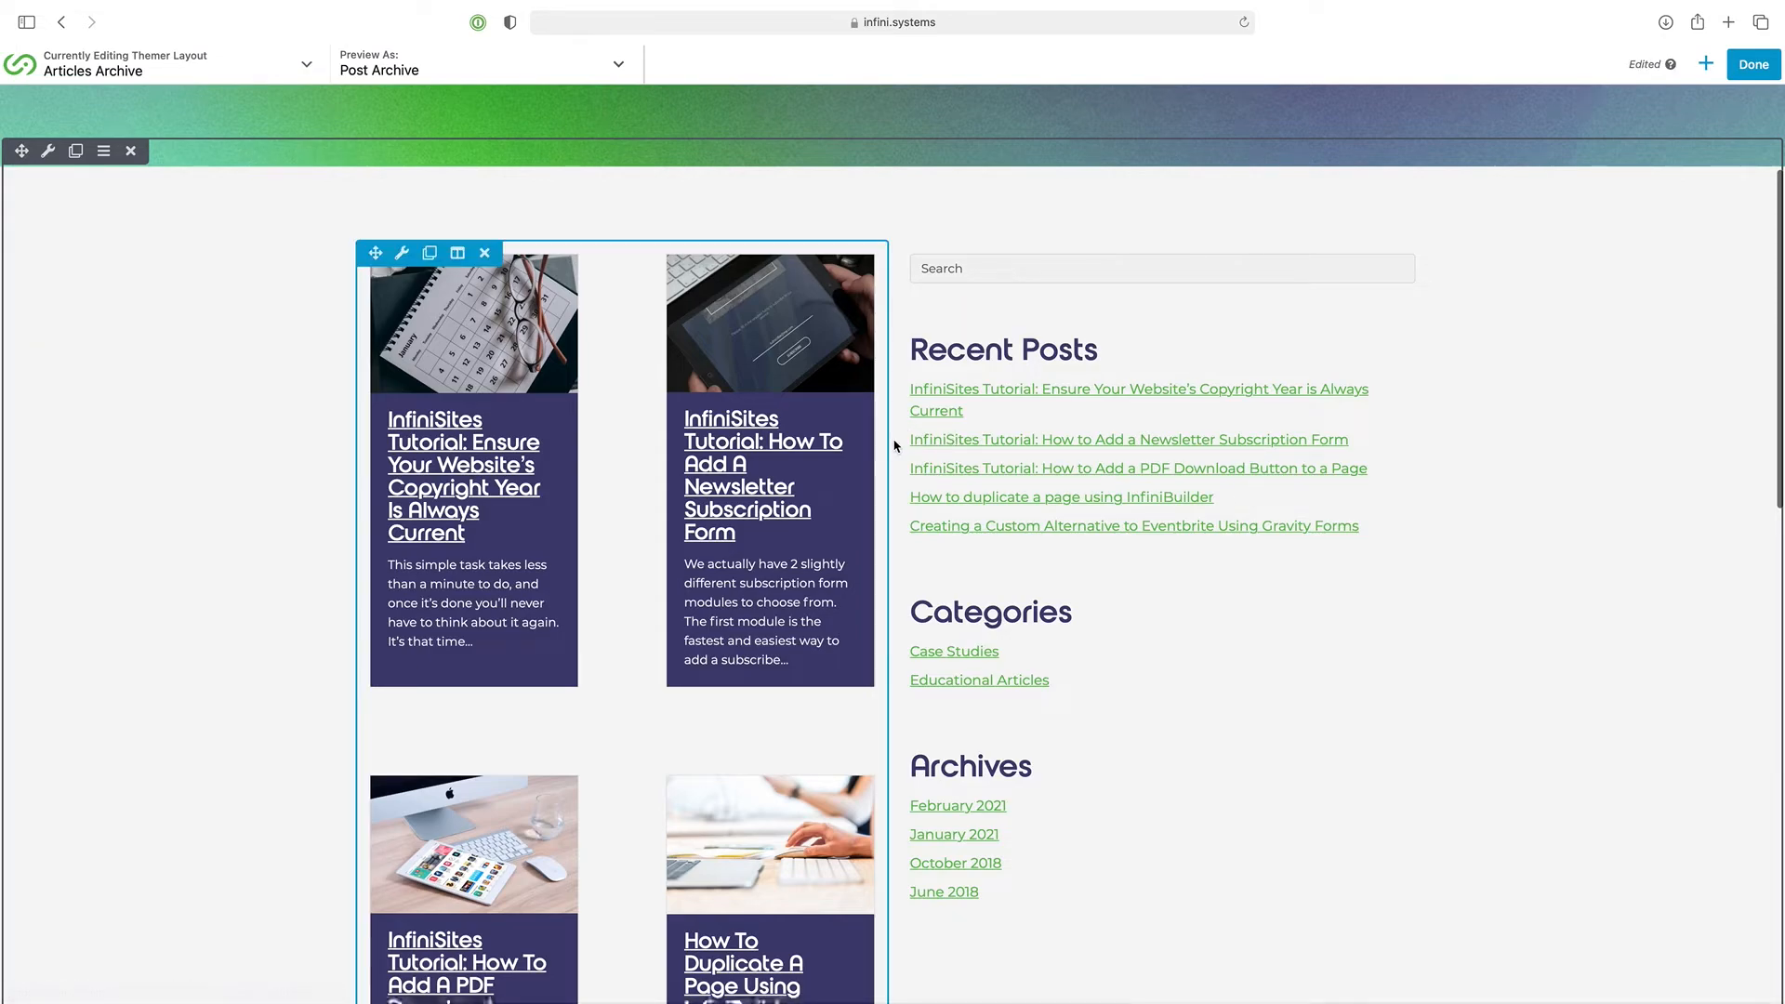
Widen the posts column to narrow the sidebar, and move the Categories and Archives widgets above Recent Posts
scroll(879, 705, down, 3)
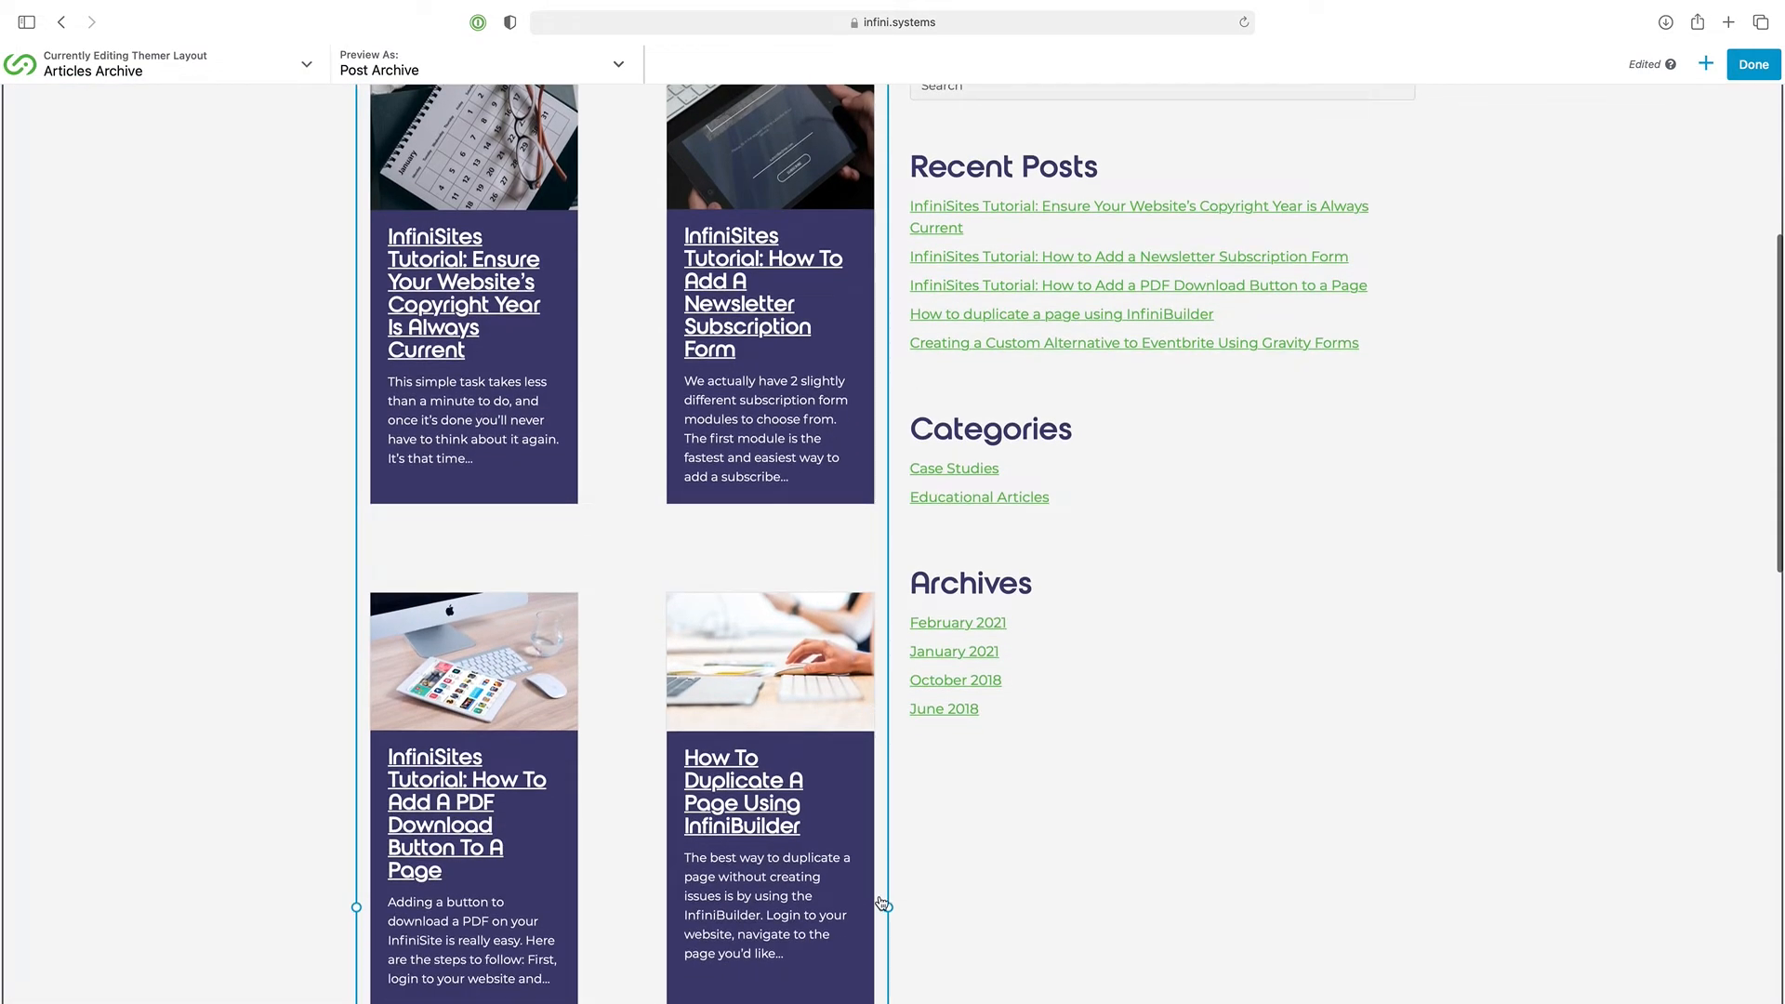
drag(899, 250, 1081, 288)
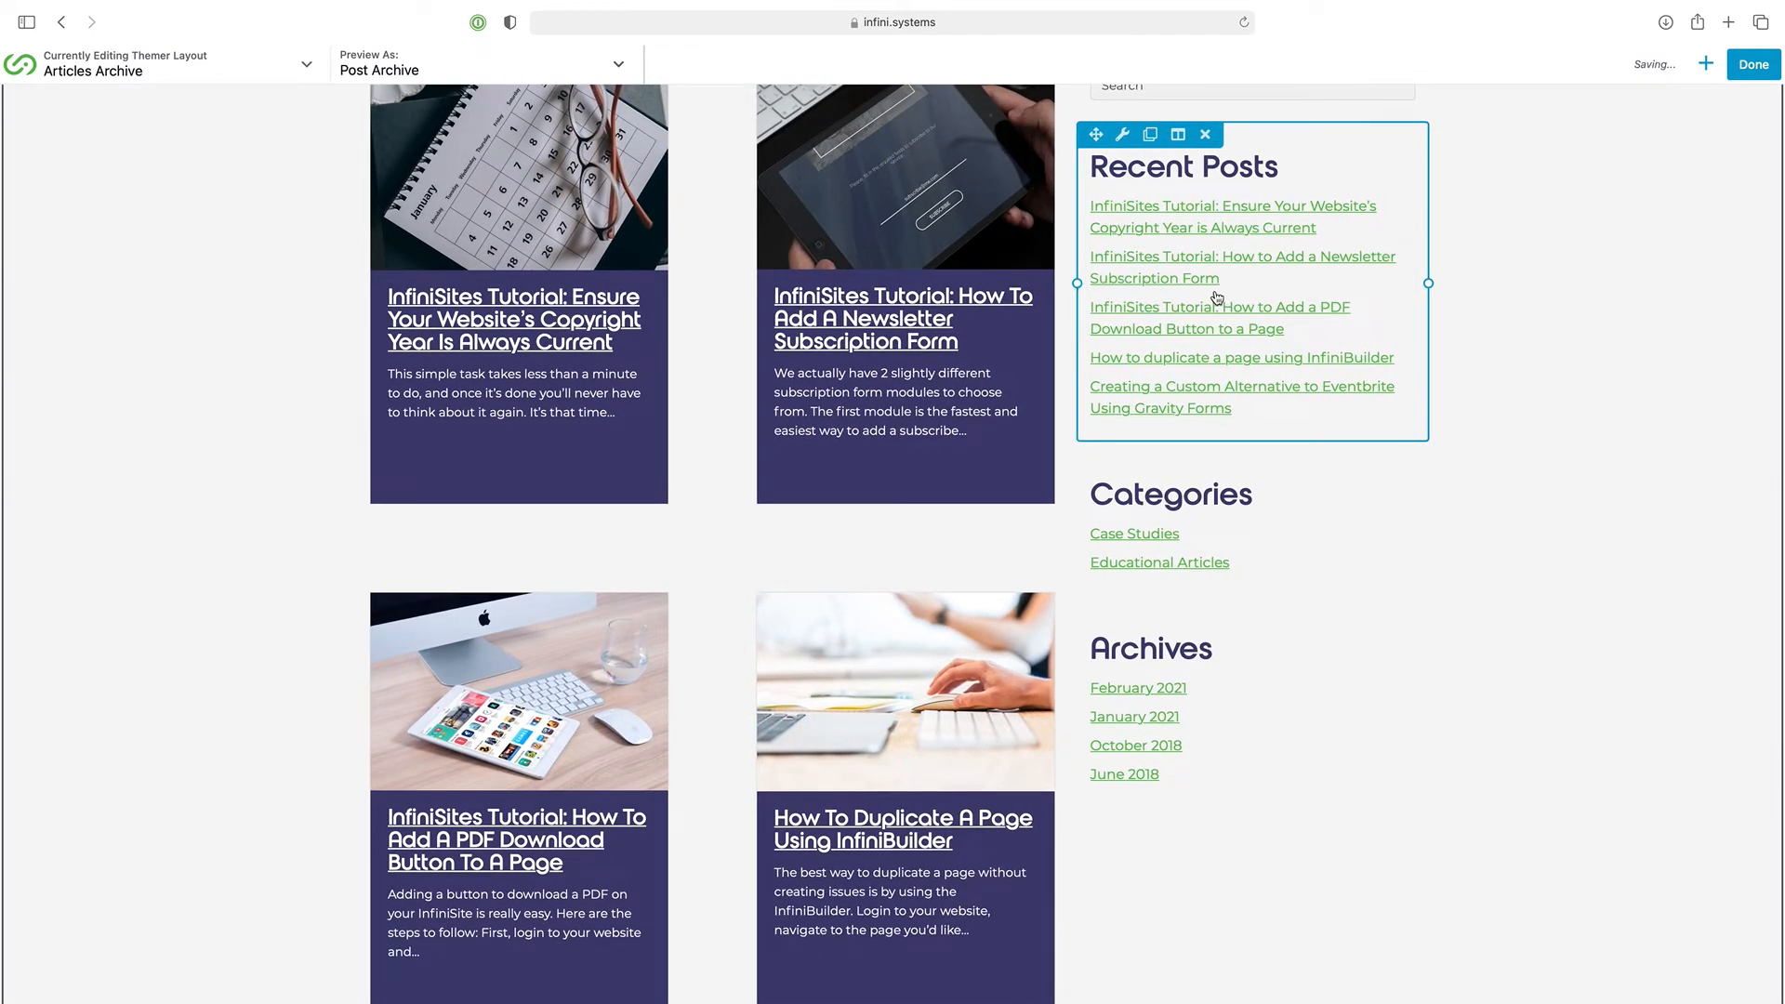
scroll(1216, 298, up, 4)
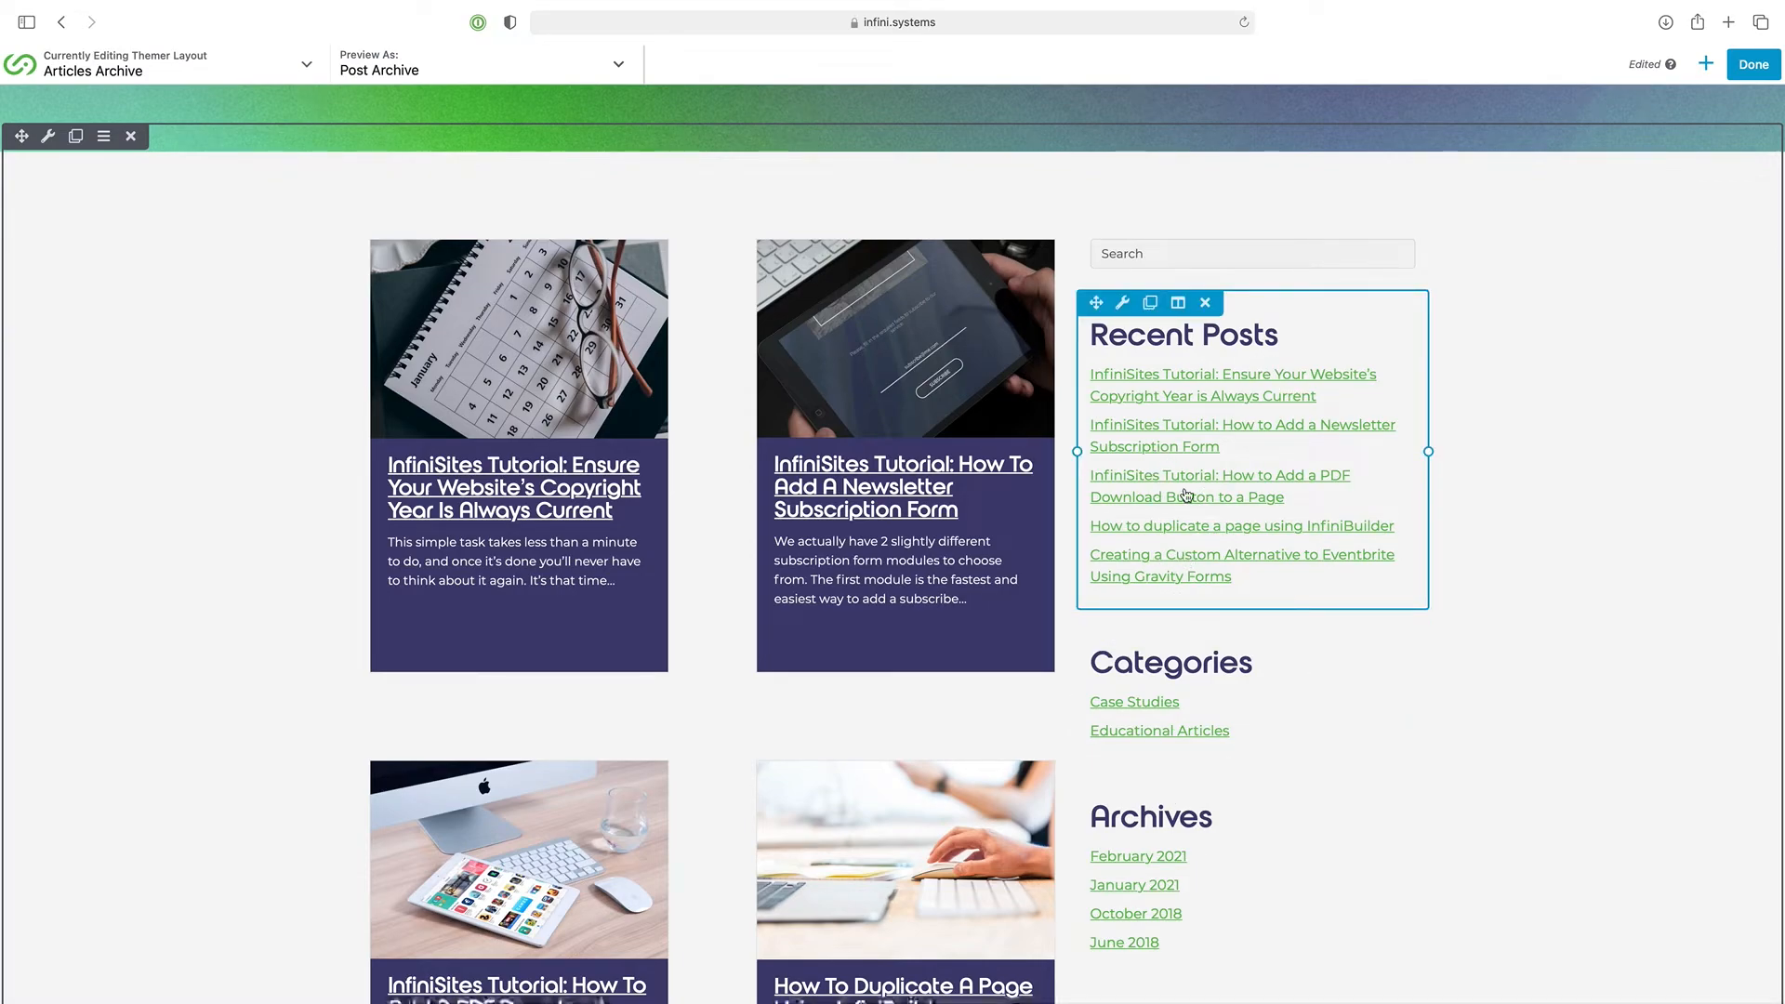
drag(1098, 630, 1151, 407)
drag(1103, 770, 1162, 423)
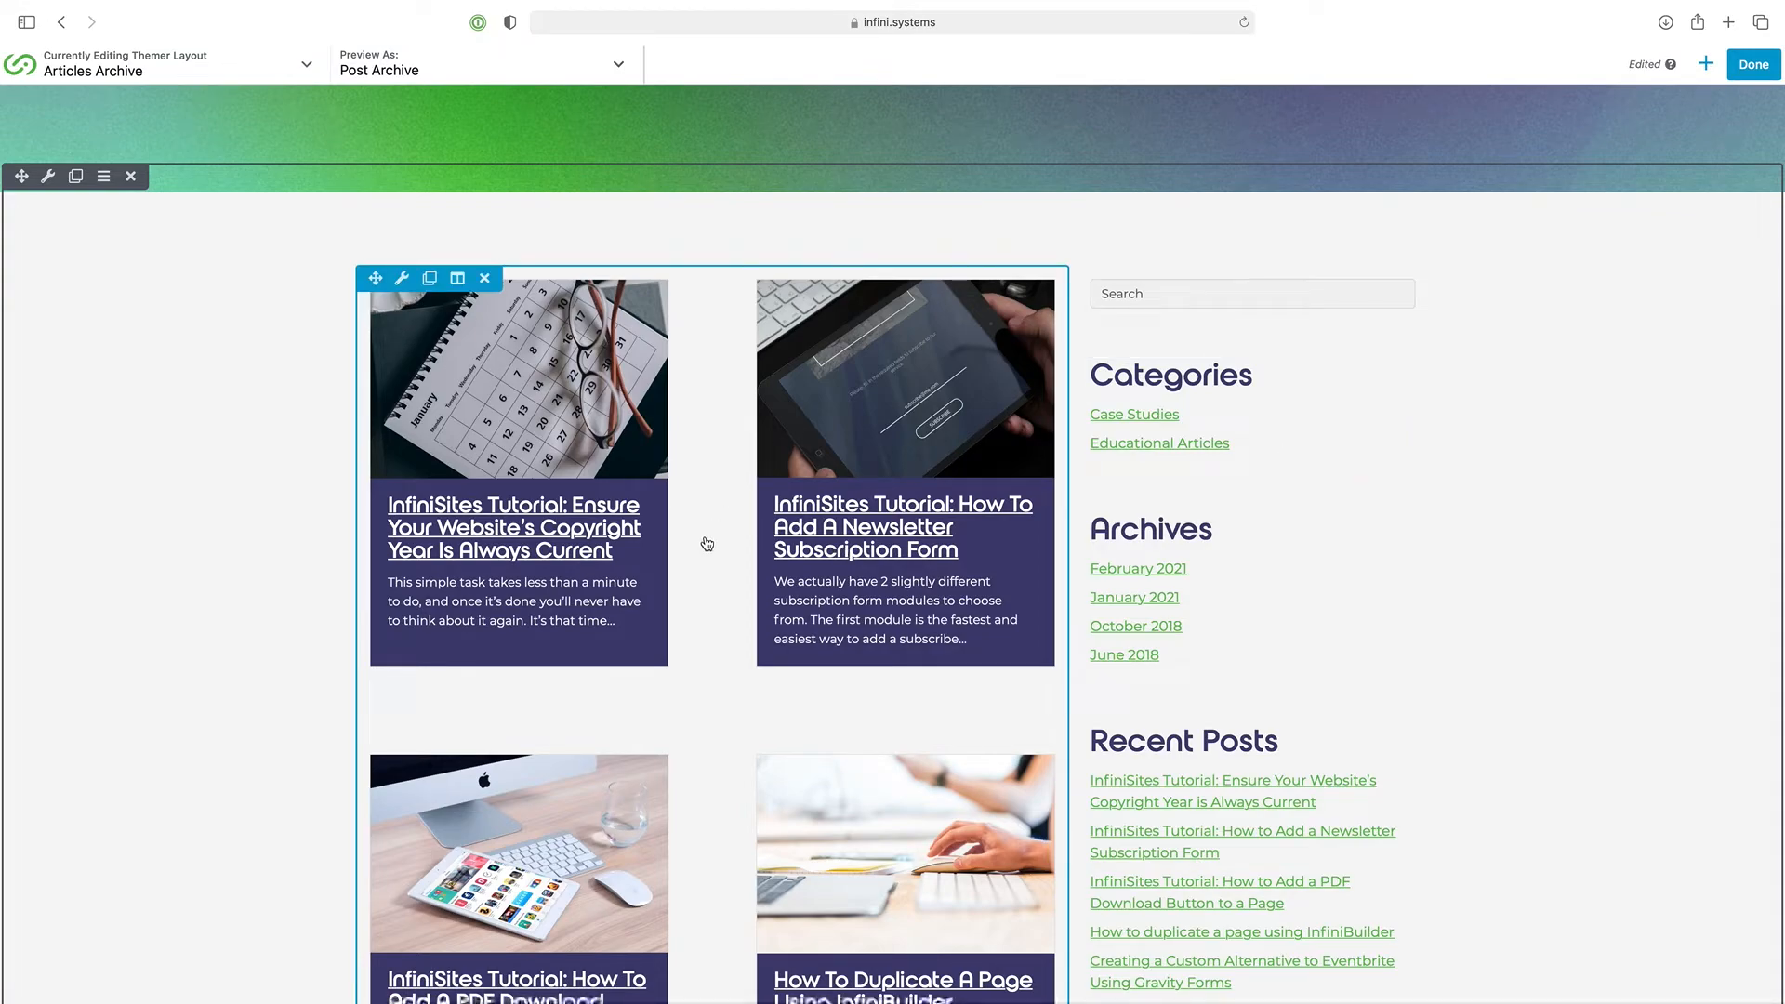
Set the Posts module's layout to 1 column and save the module
click(403, 278)
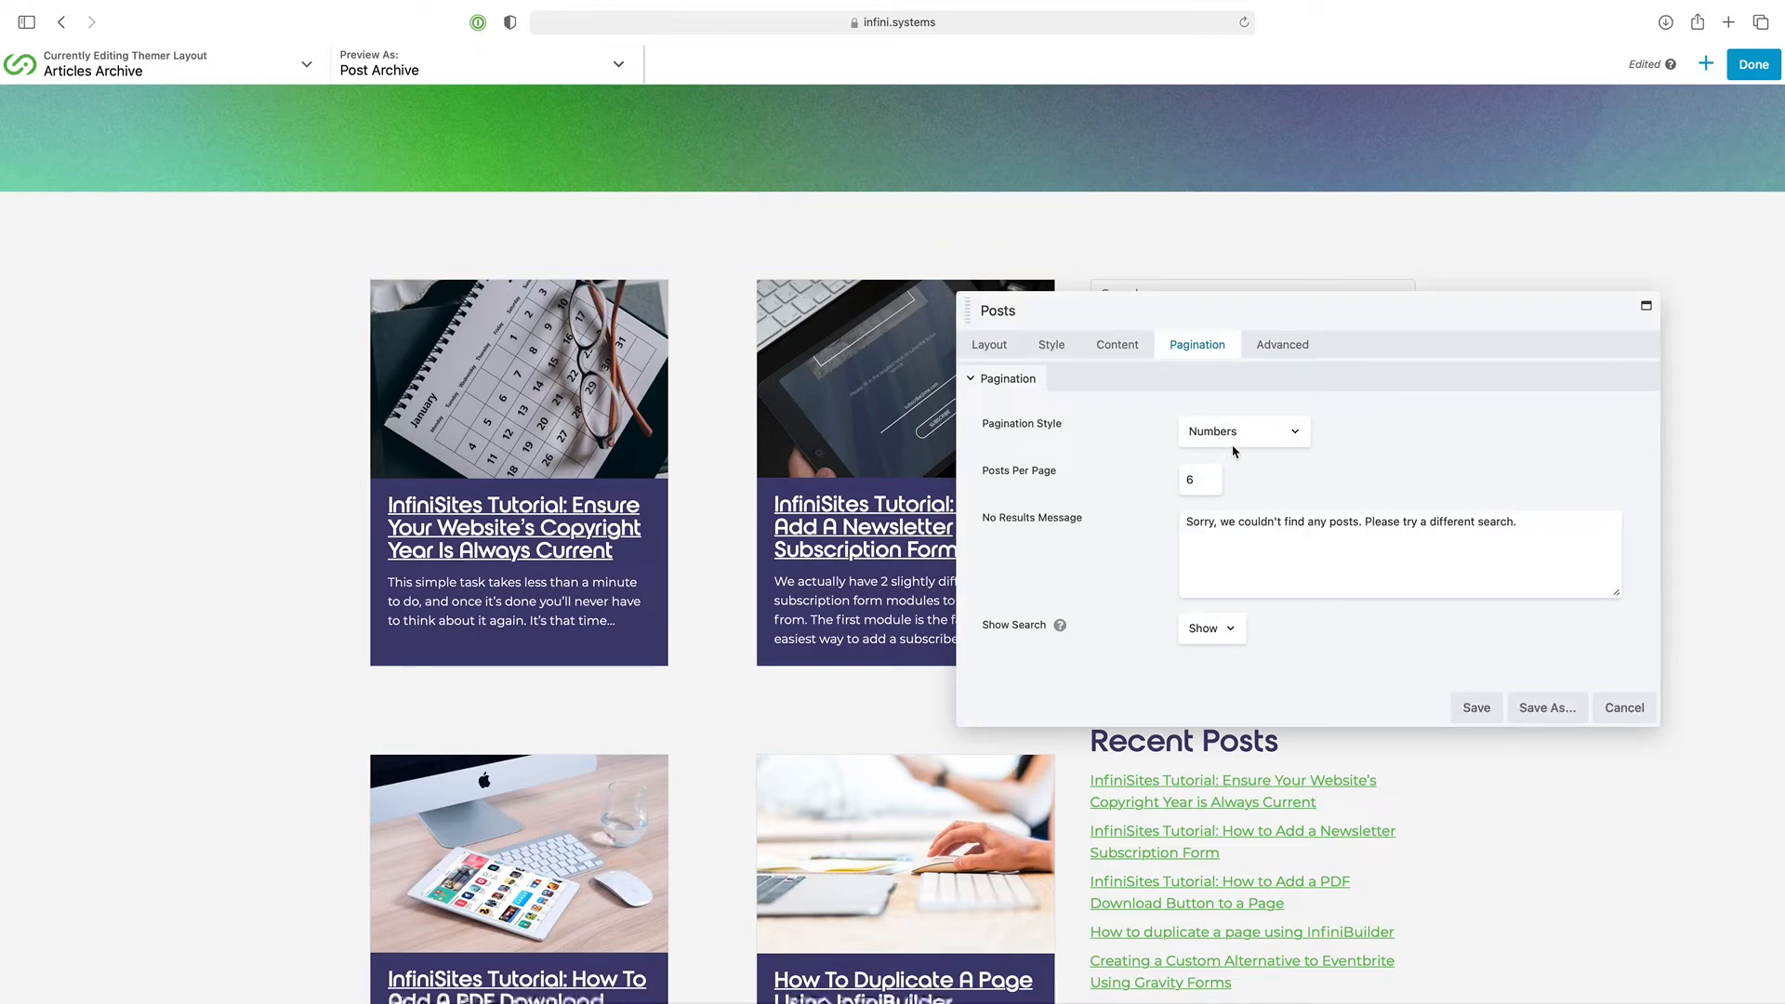
click(1011, 348)
click(1192, 605)
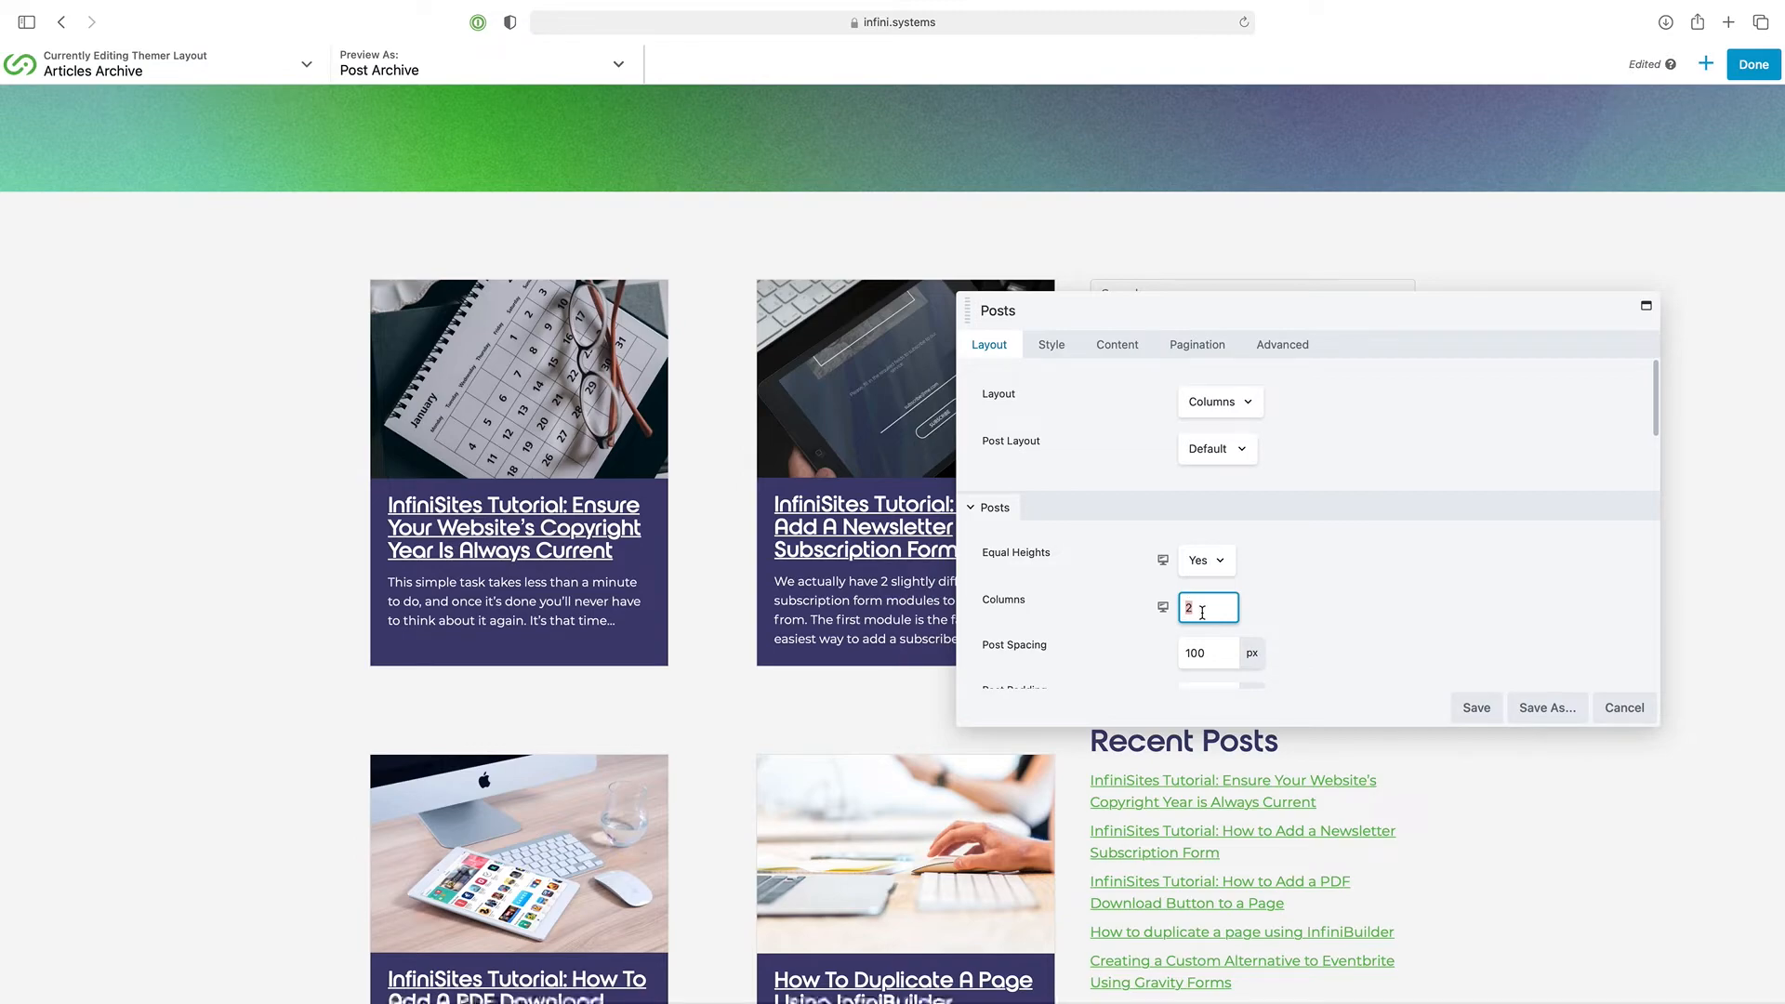
text(1)
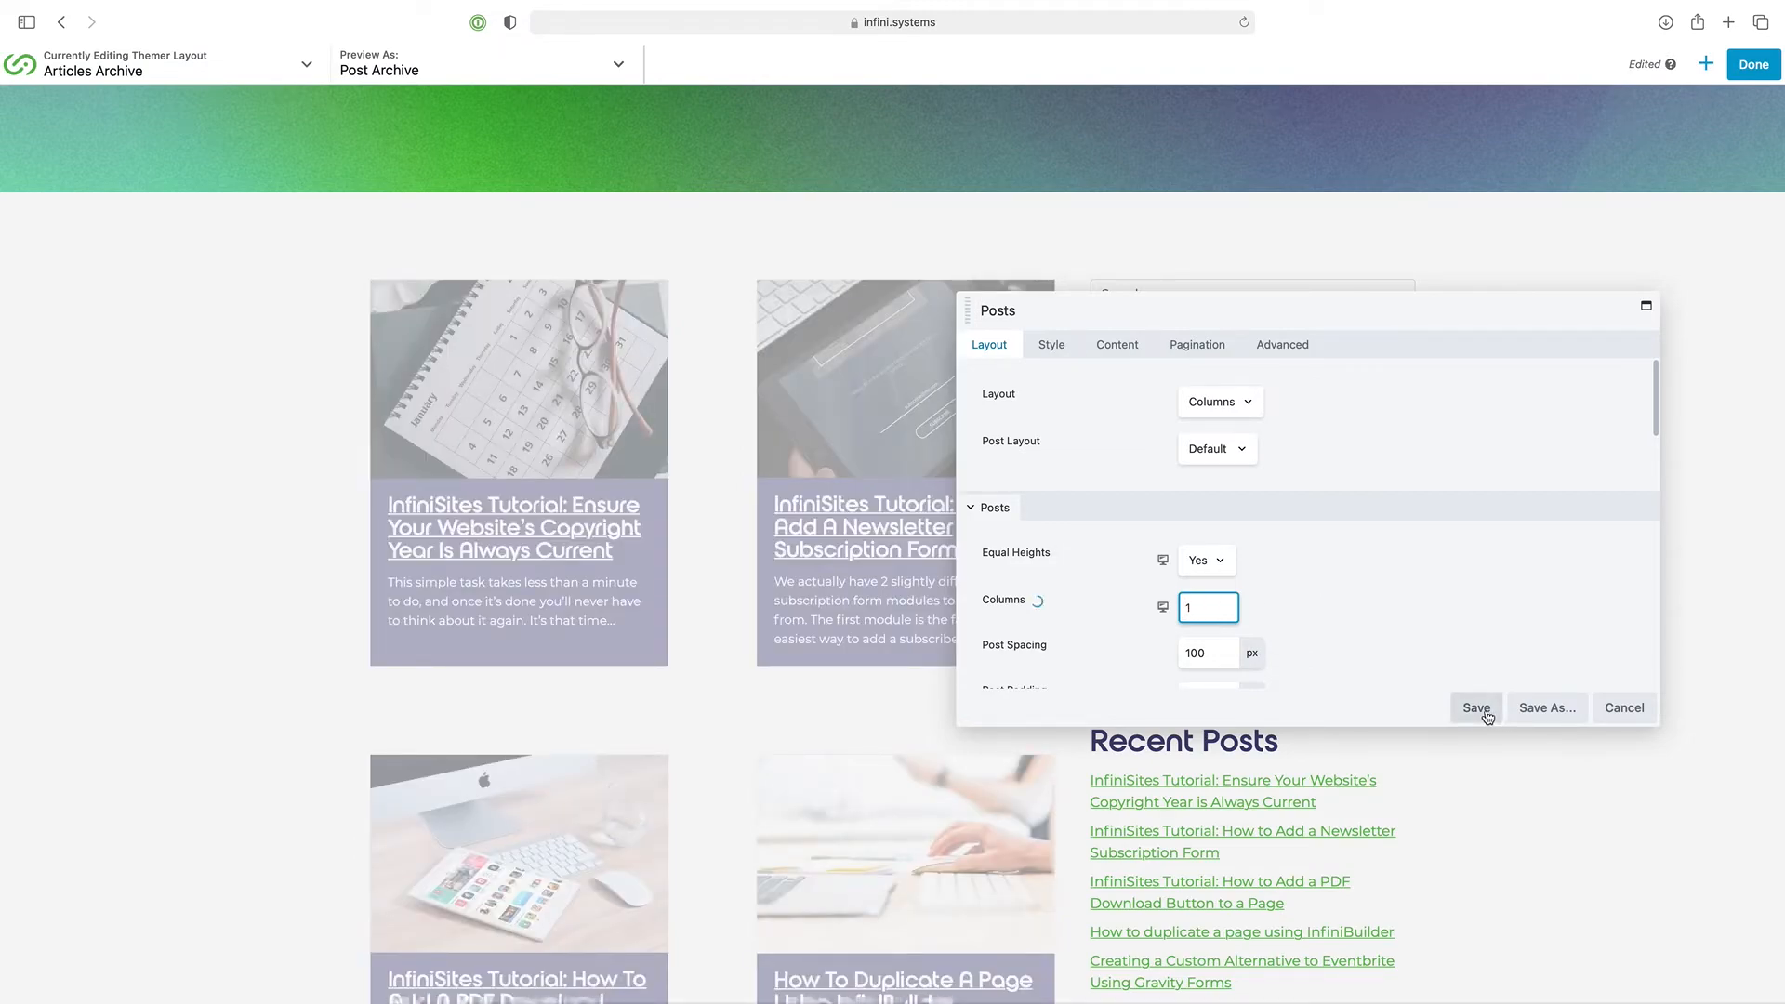
click(1477, 708)
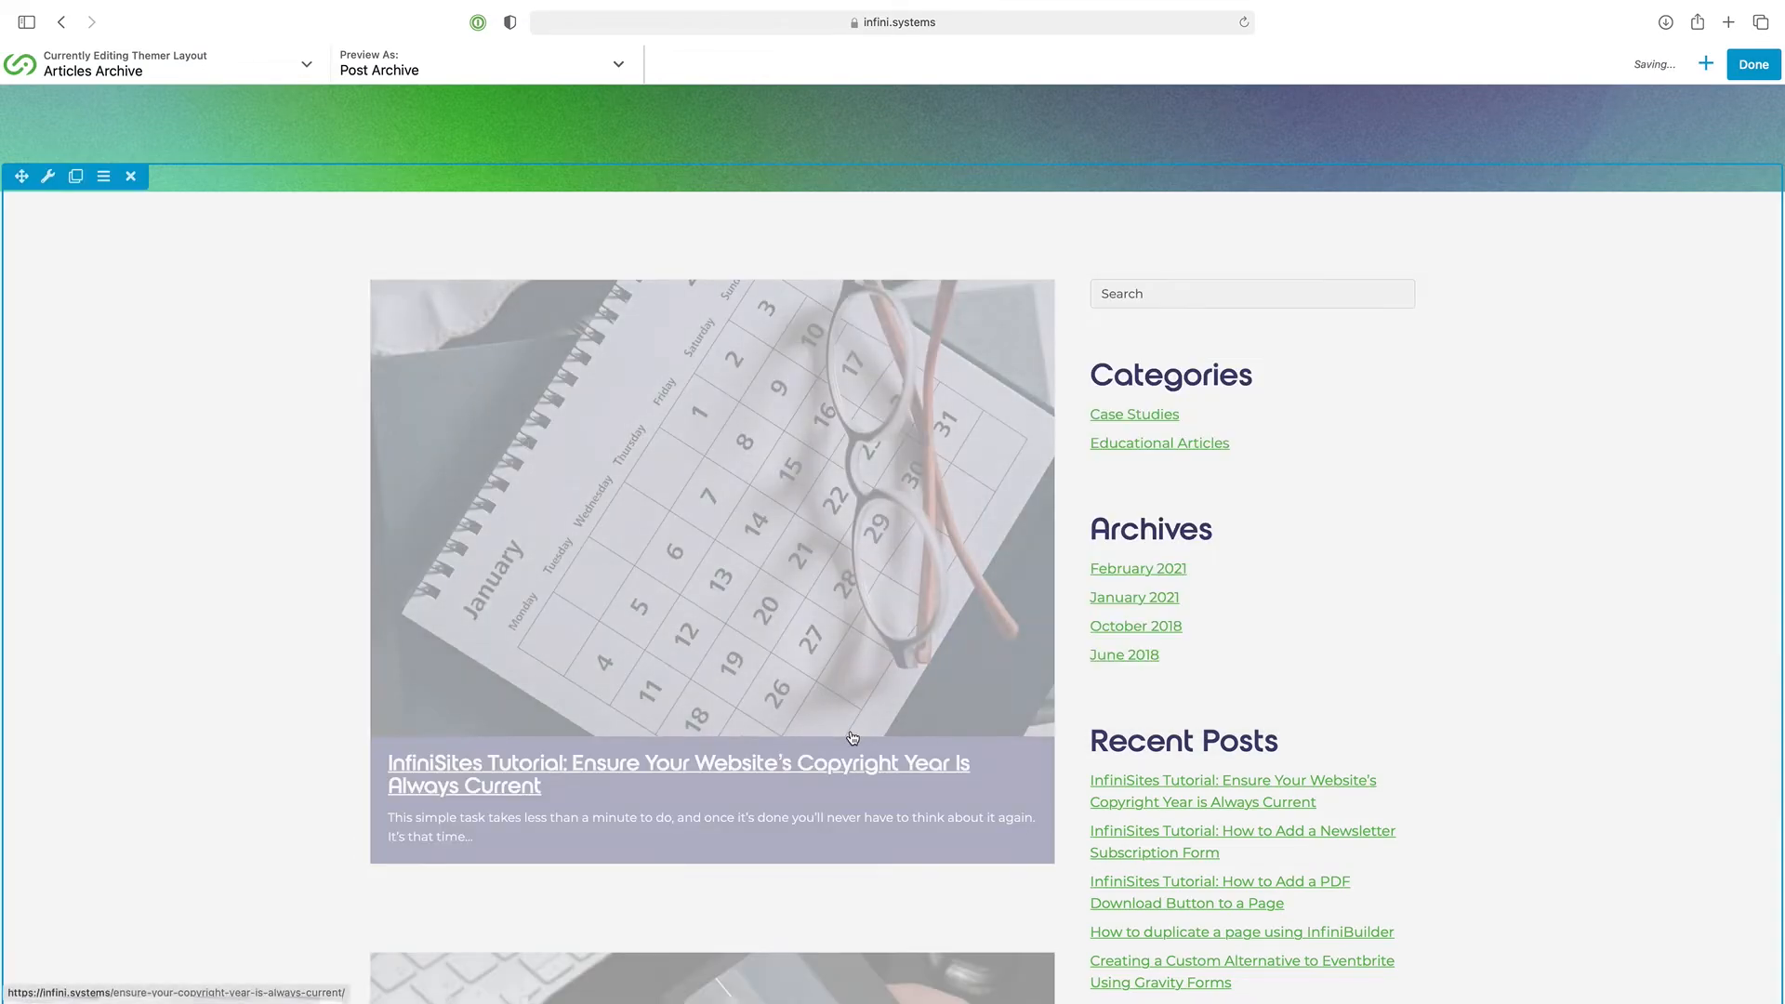
Review the archive page layout, end editing by discarding all unpublished changes, and confirm the discard
scroll(852, 737, down, 7)
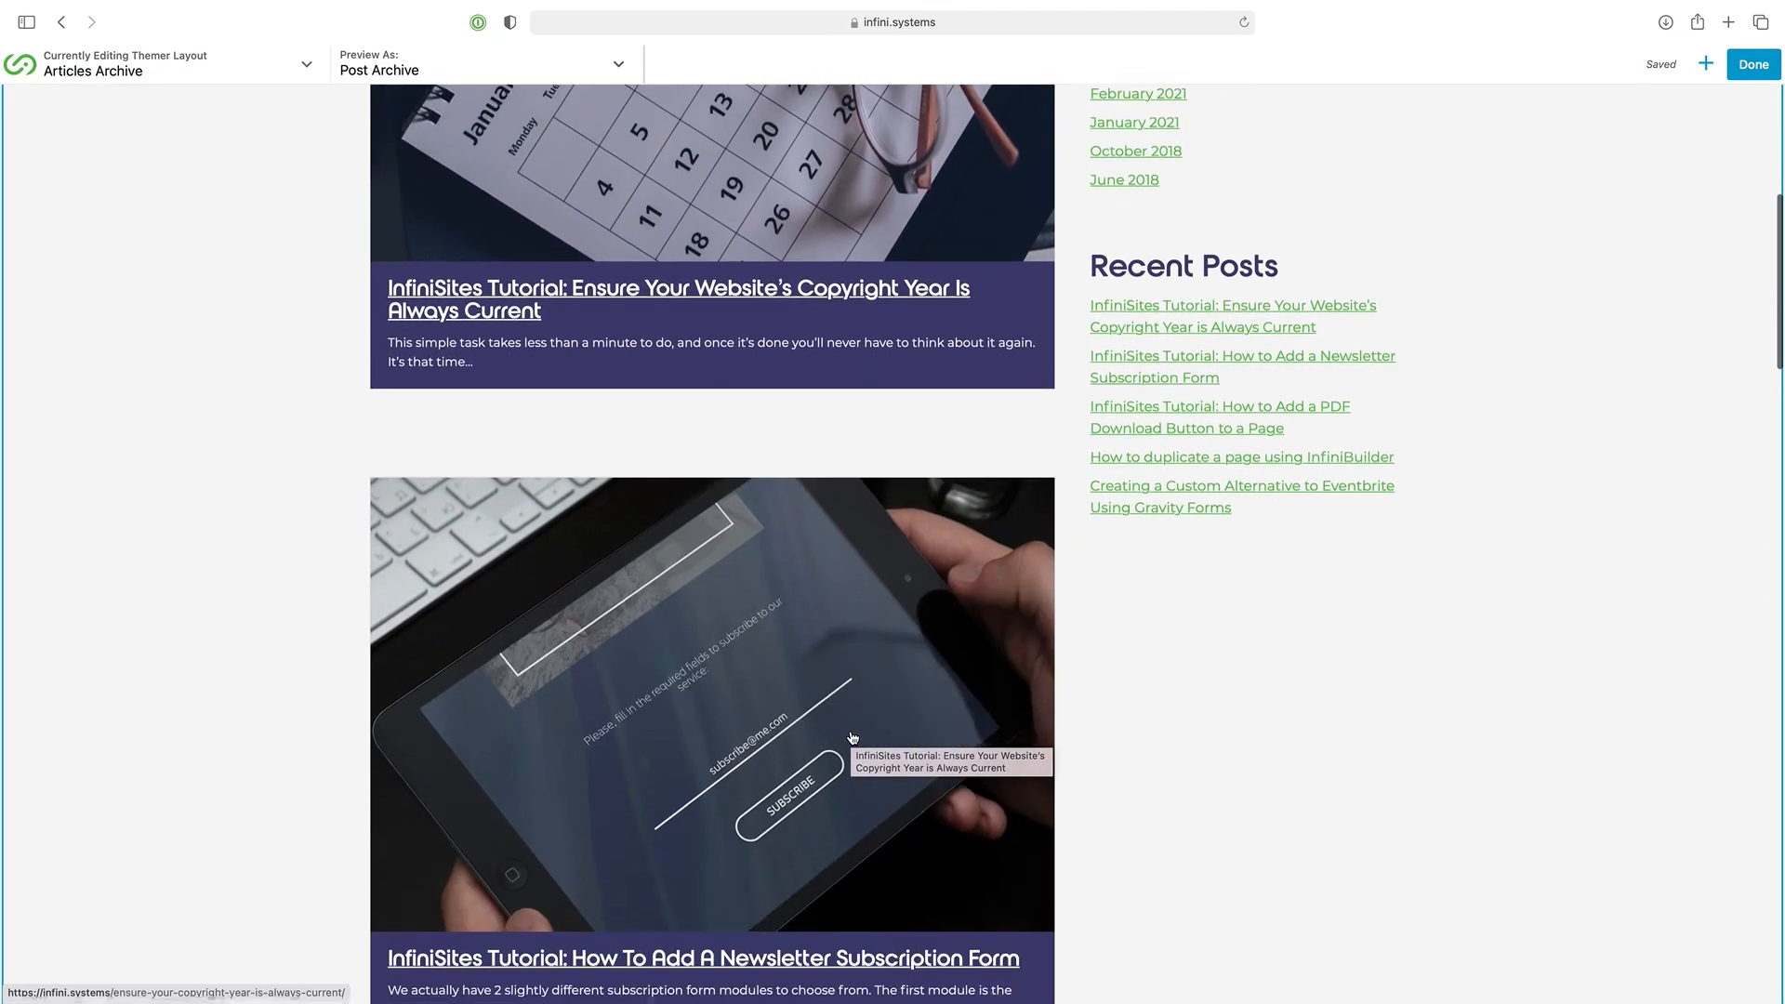
scroll(852, 737, down, 8)
scroll(852, 738, up, 5)
scroll(851, 737, up, 12)
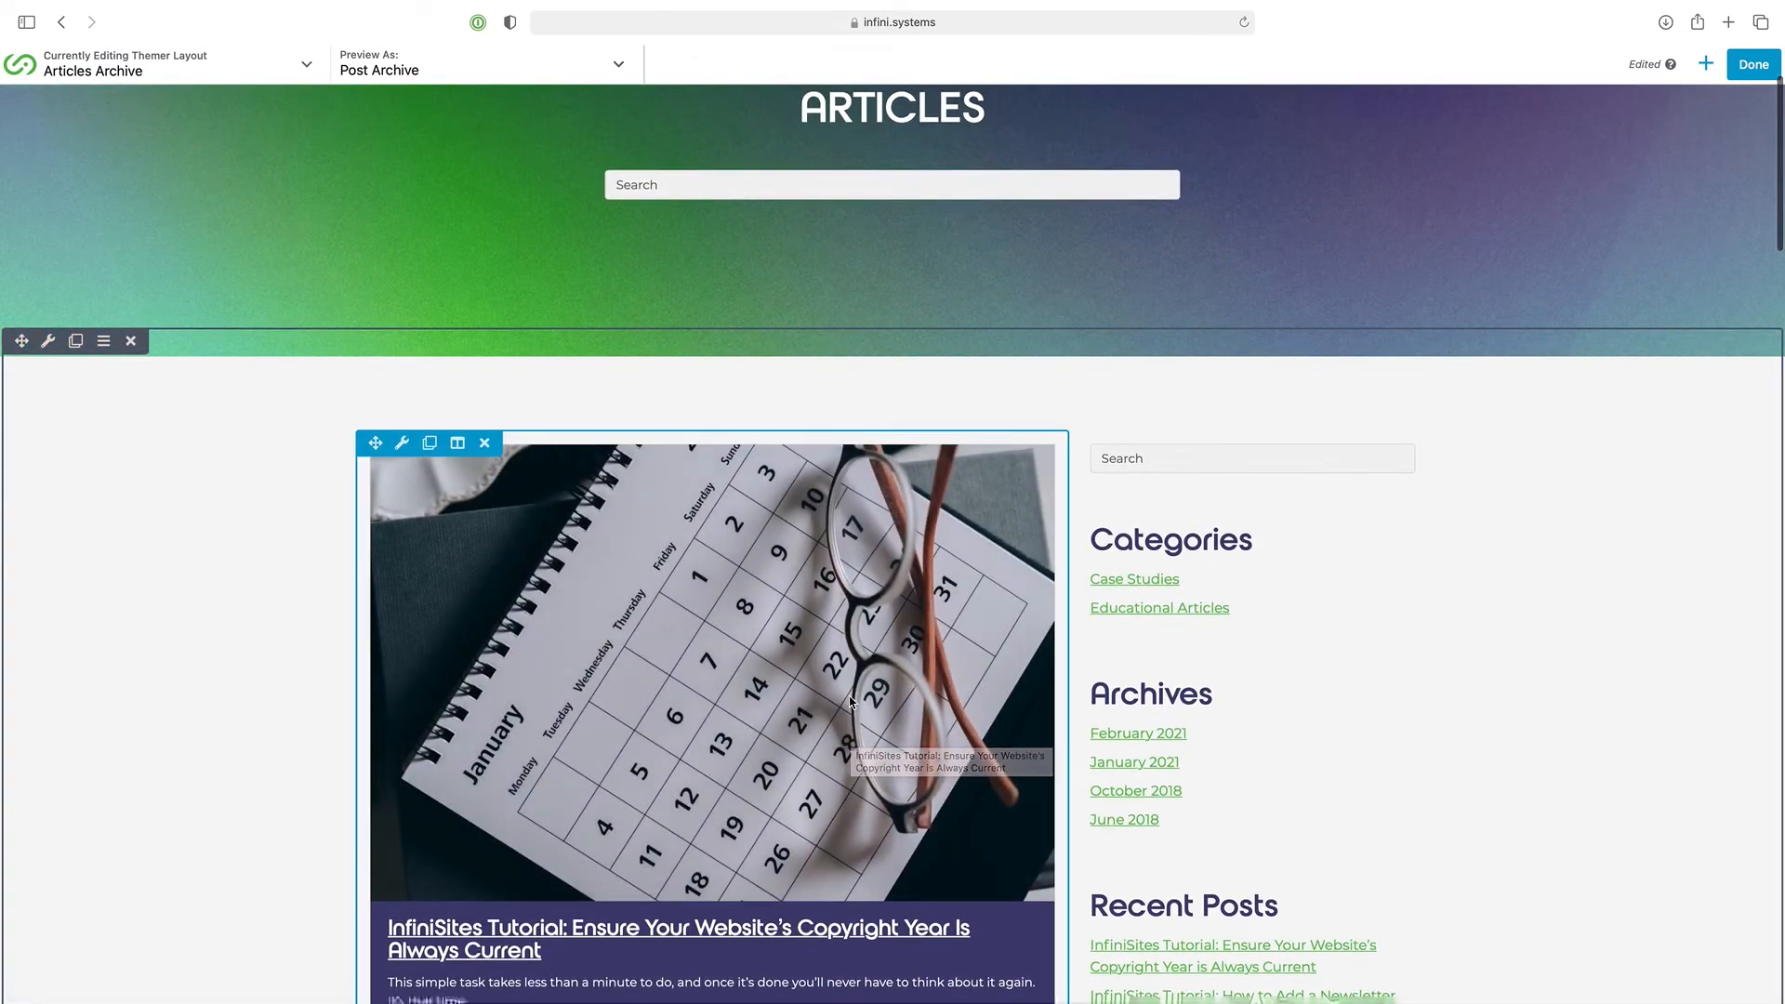
scroll(851, 702, up, 2)
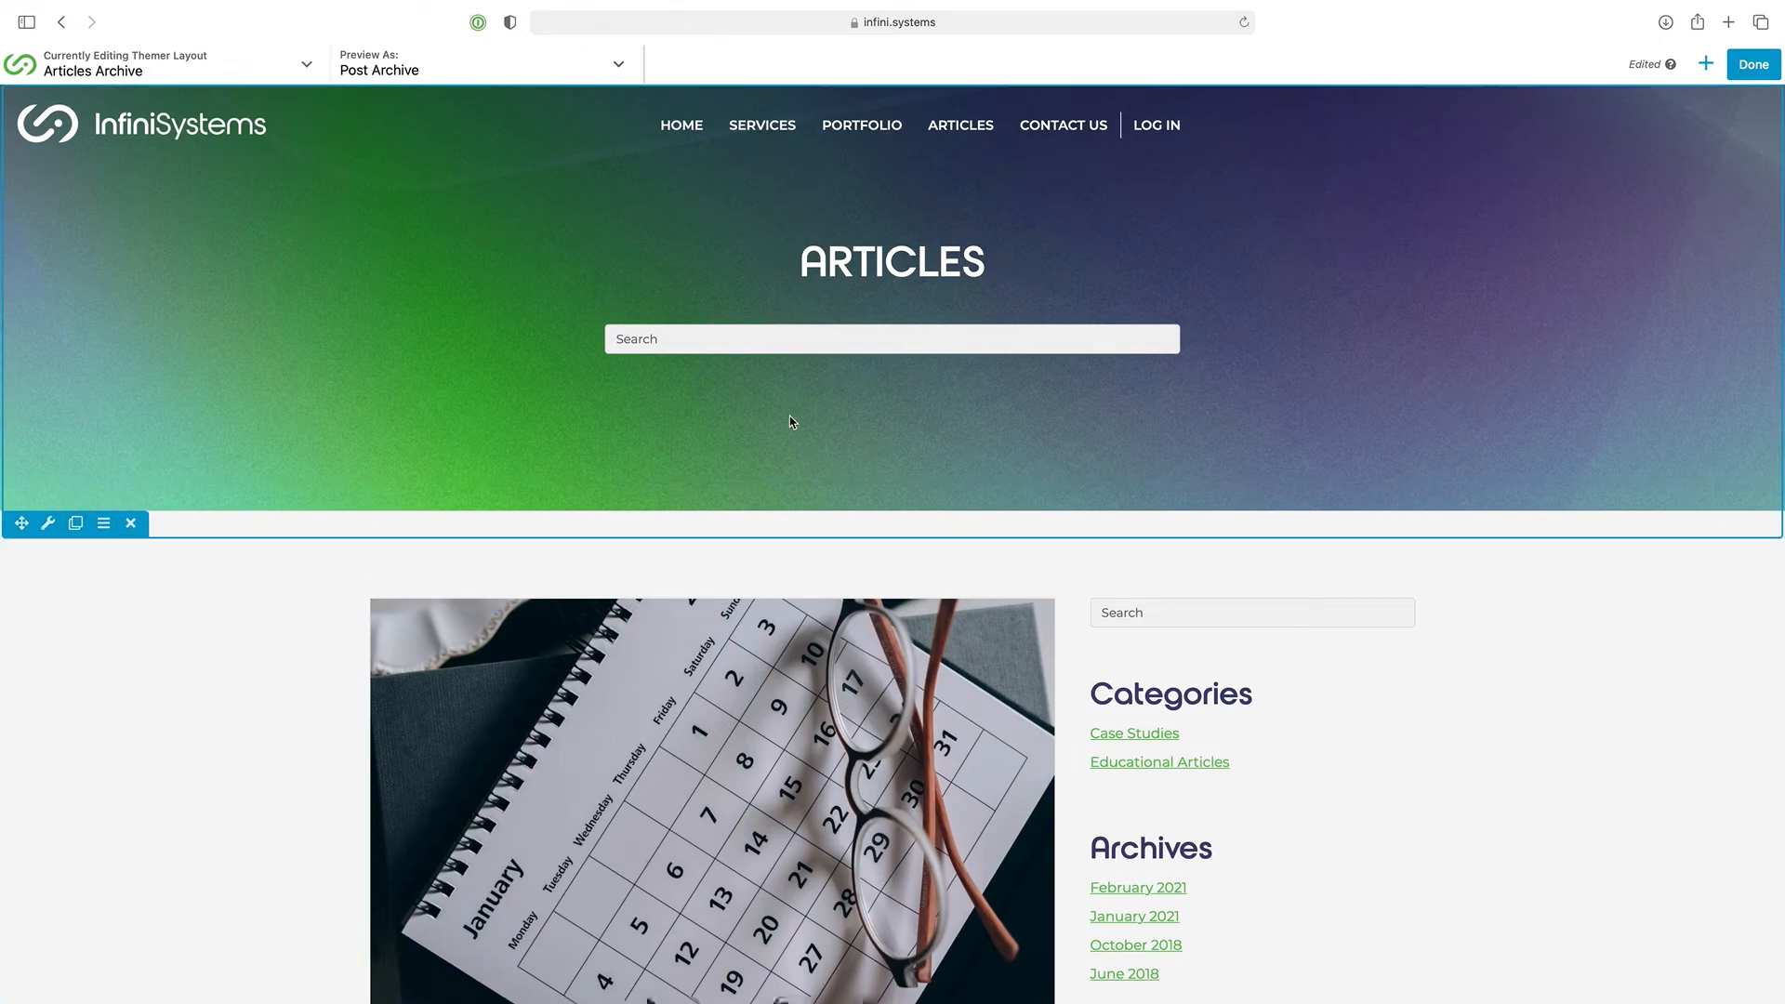
click(1752, 72)
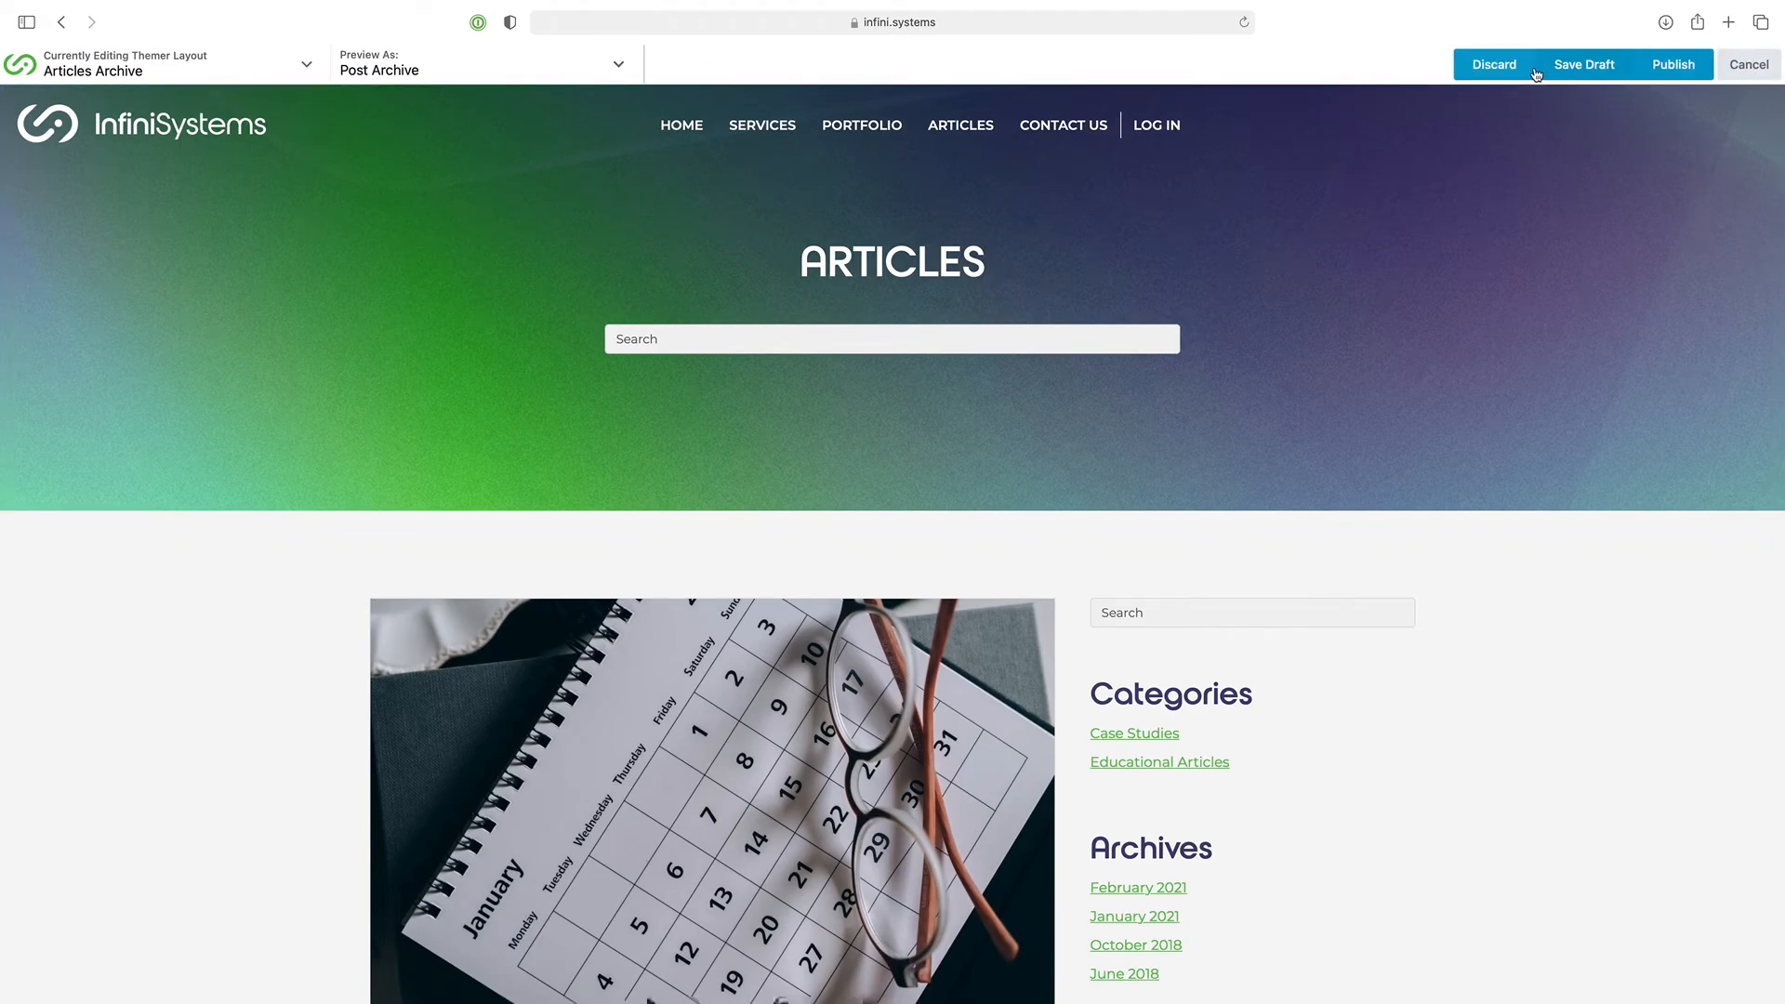
click(1495, 65)
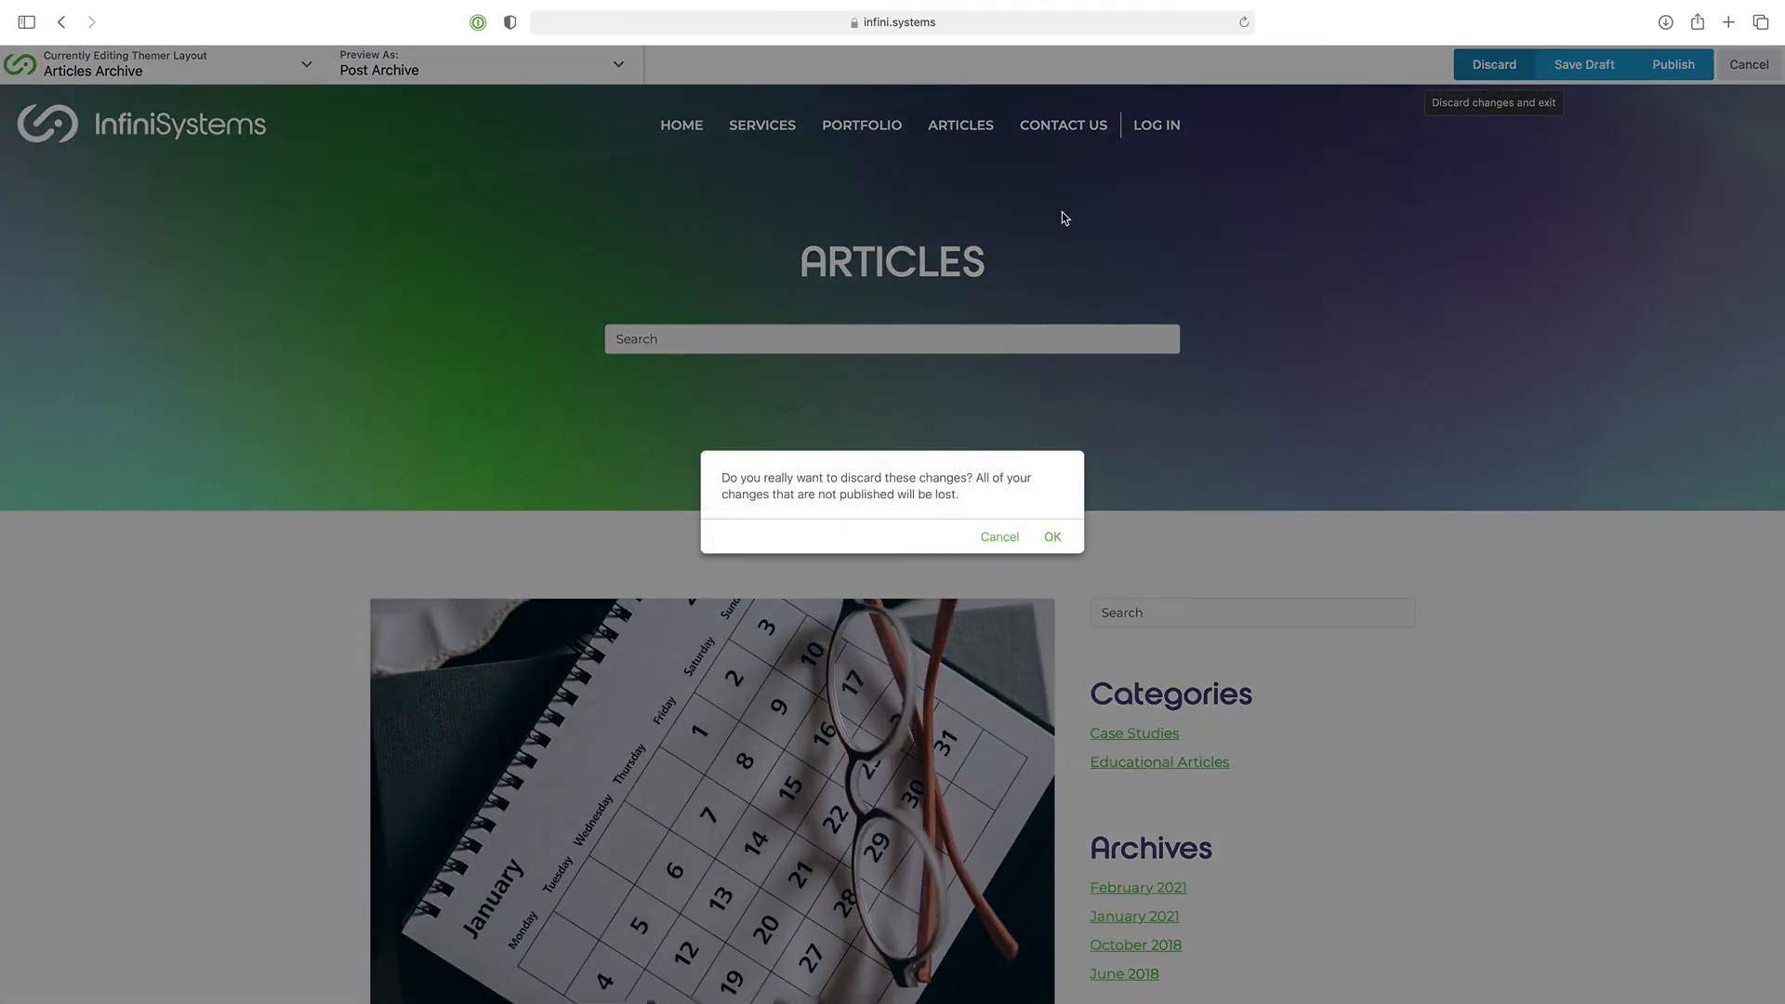
click(1053, 536)
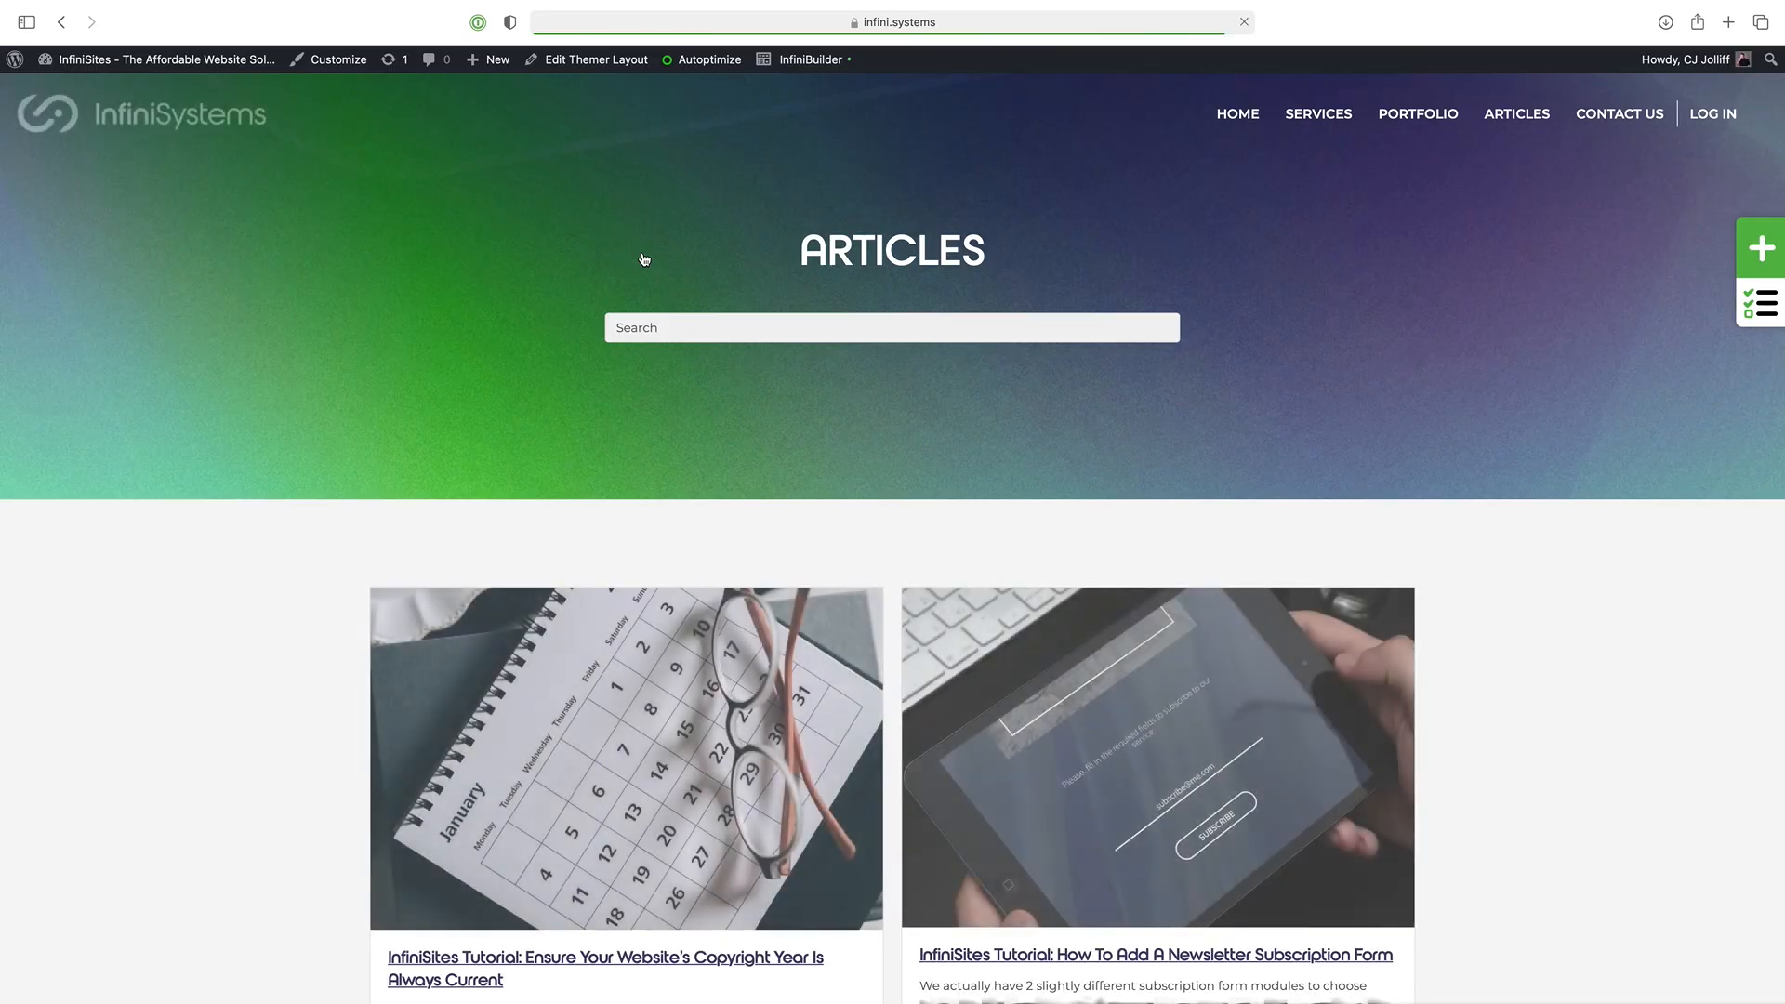
Open the site's Articles page and bring up its list of InfiniBuilder layouts
click(1517, 113)
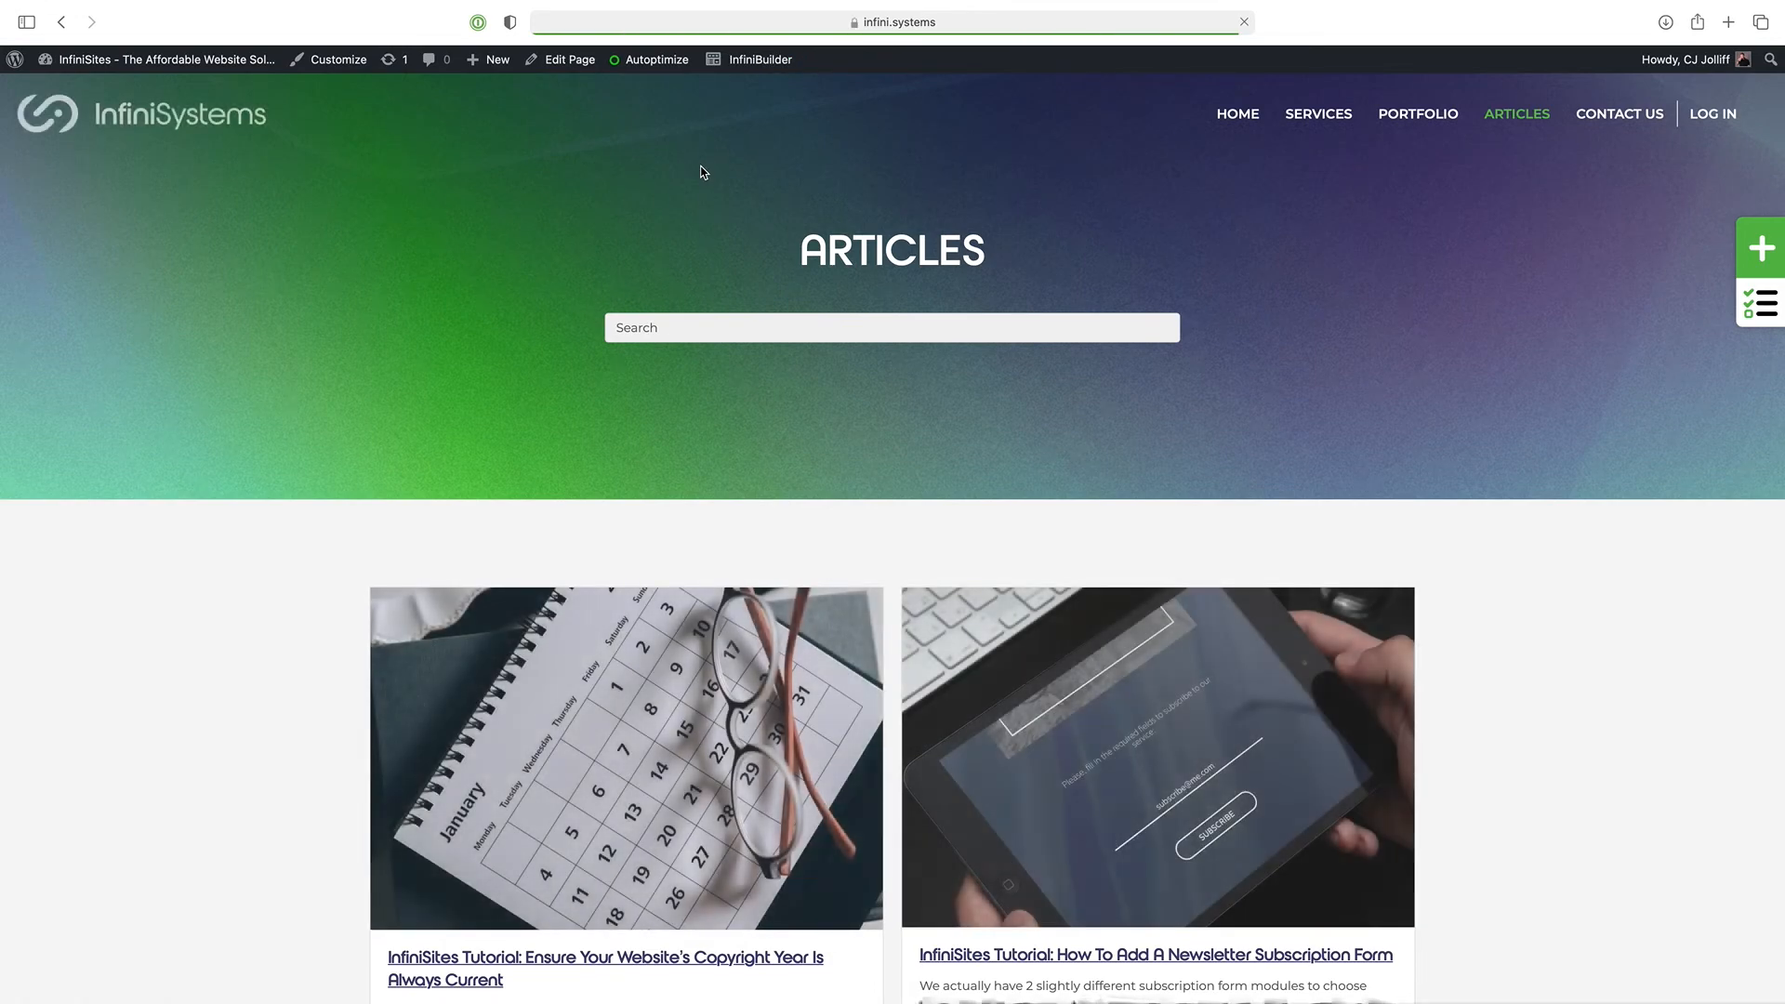
mouse_move(753, 73)
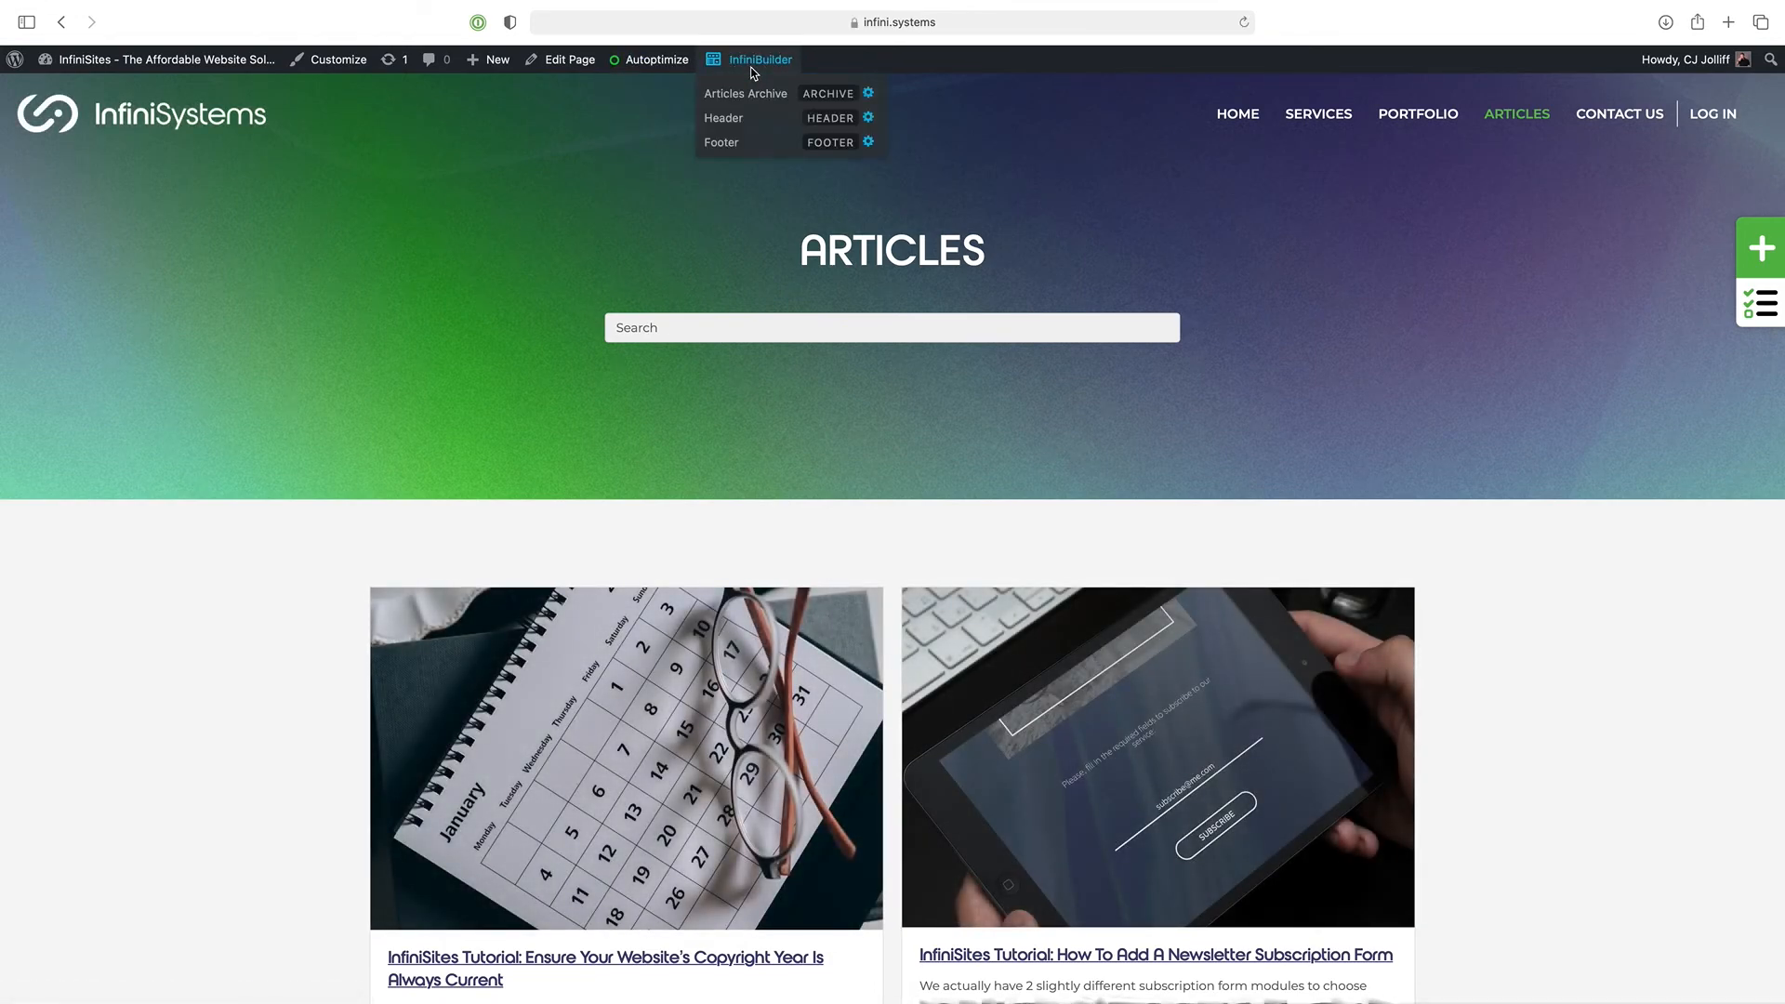